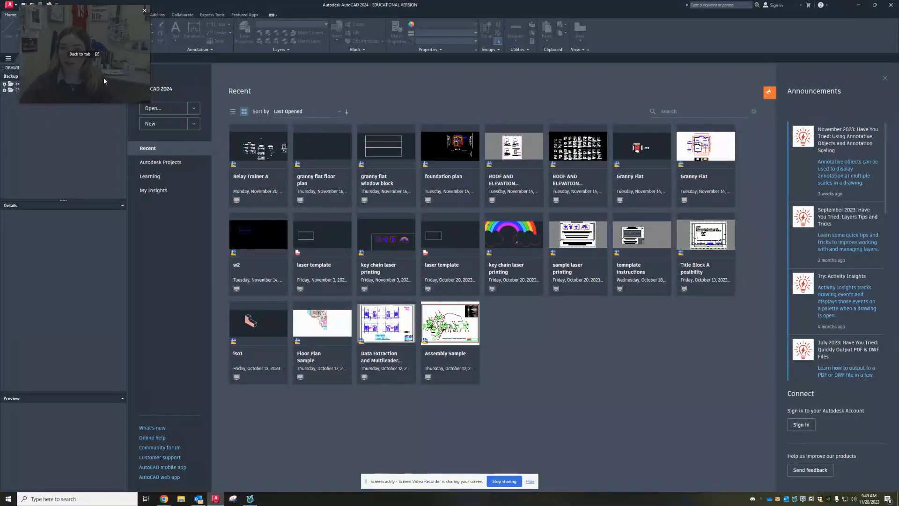
Step: Close the Drawing Recovery Manager palette on the start page
mouse_move(104, 79)
left_mouse_down()
mouse_move(33, 107)
mouse_move(110, 176)
mouse_move(90, 176)
left_mouse_up()
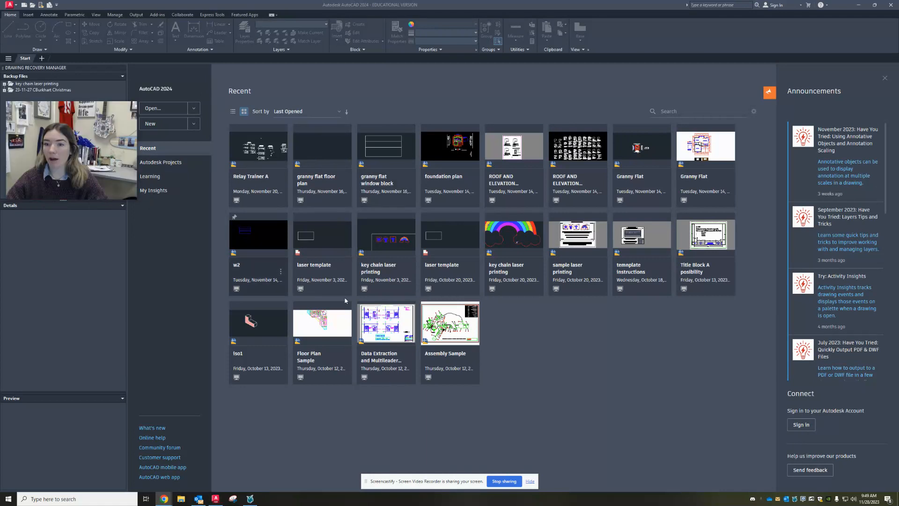
left_click_drag(71, 150, 62, 271)
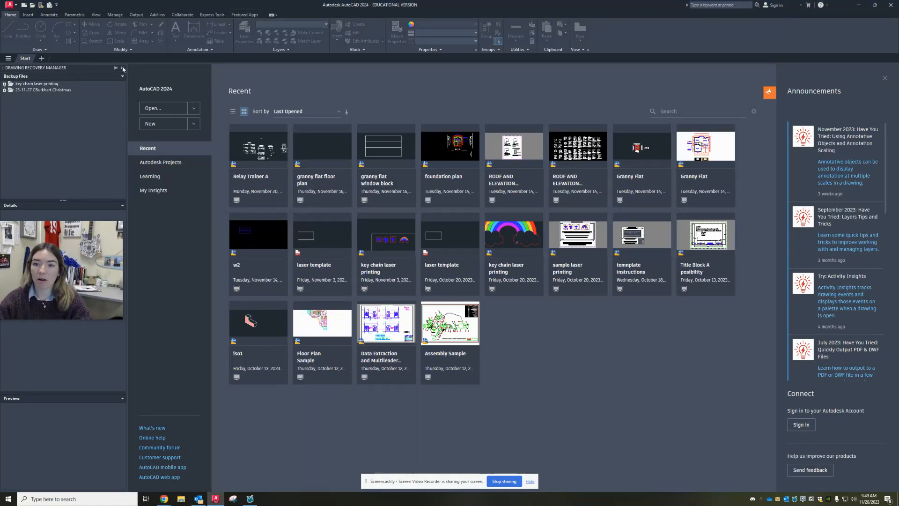
left_click(123, 68)
left_click_drag(107, 317, 131, 299)
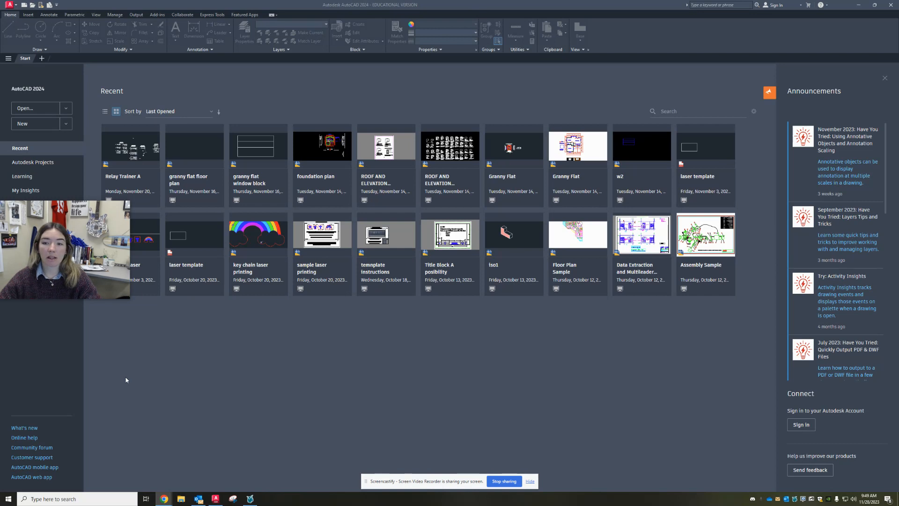
left_click_drag(85, 281, 91, 90)
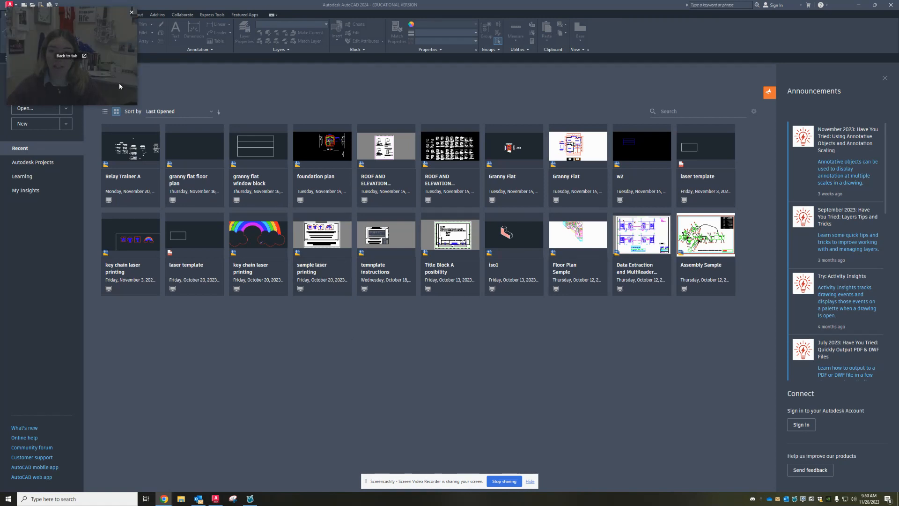
left_click_drag(119, 84, 220, 77)
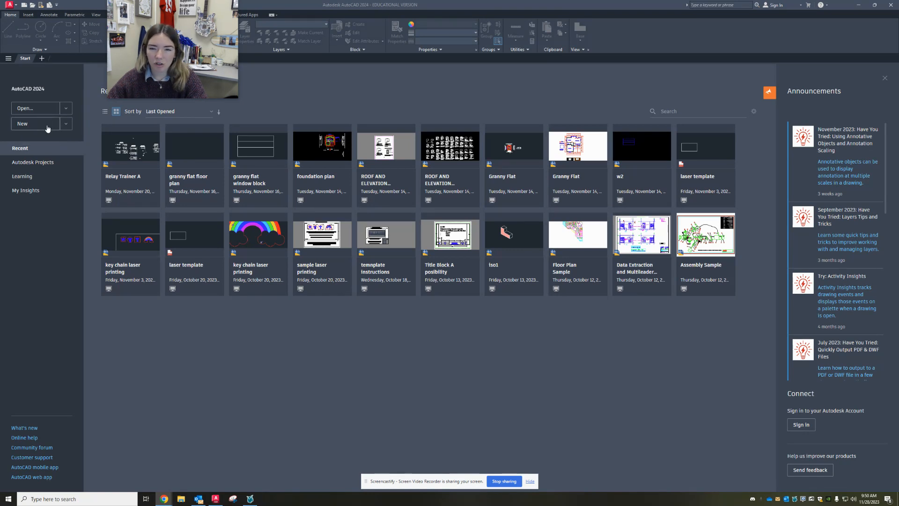
Step: Start a new drawing from laser template.dwt, stored in the laser template folder under CADD > template on the school district's OneDrive
left_click(67, 124)
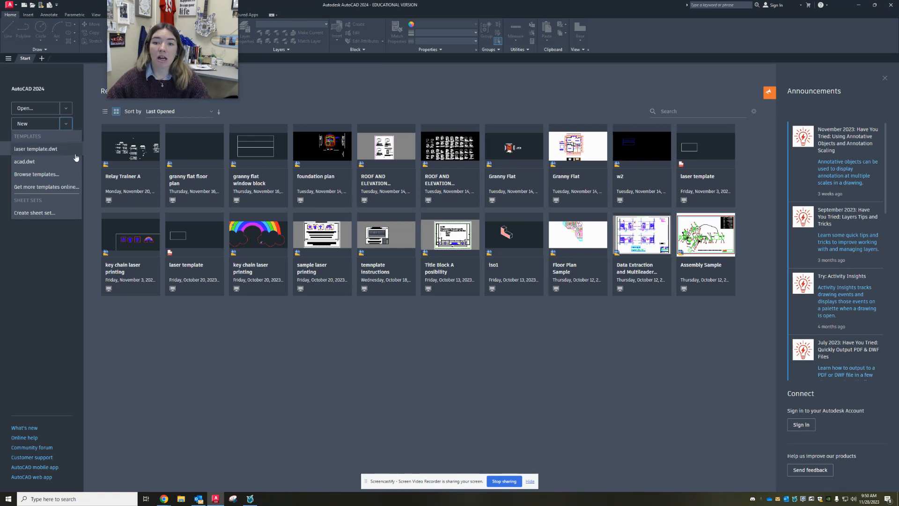
left_click(41, 174)
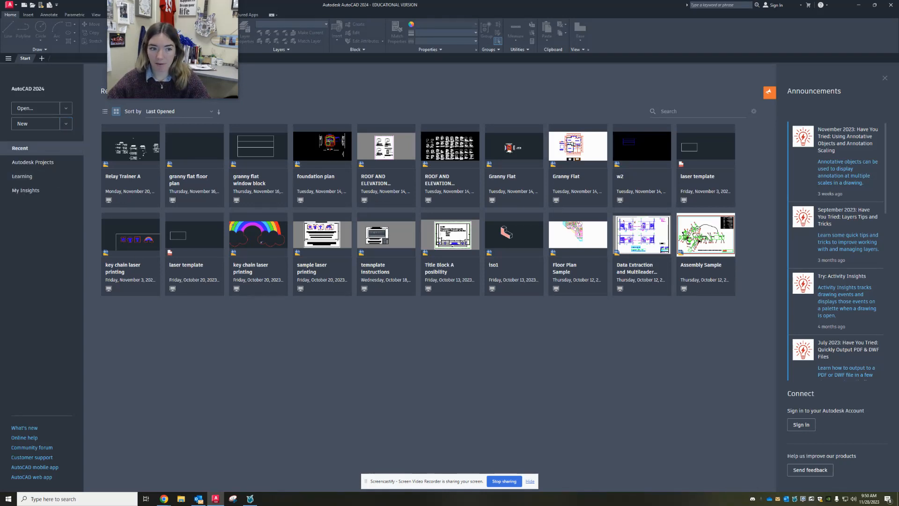
left_click_drag(202, 209, 299, 168)
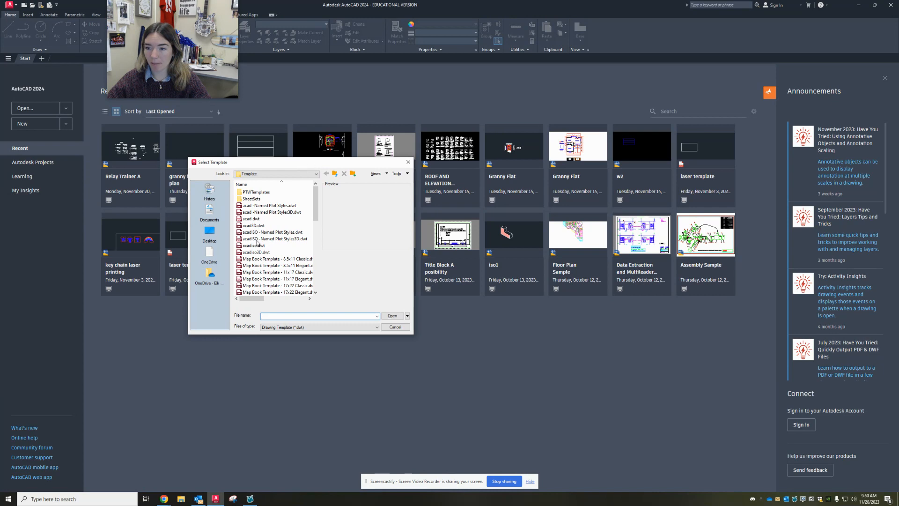
left_click(287, 175)
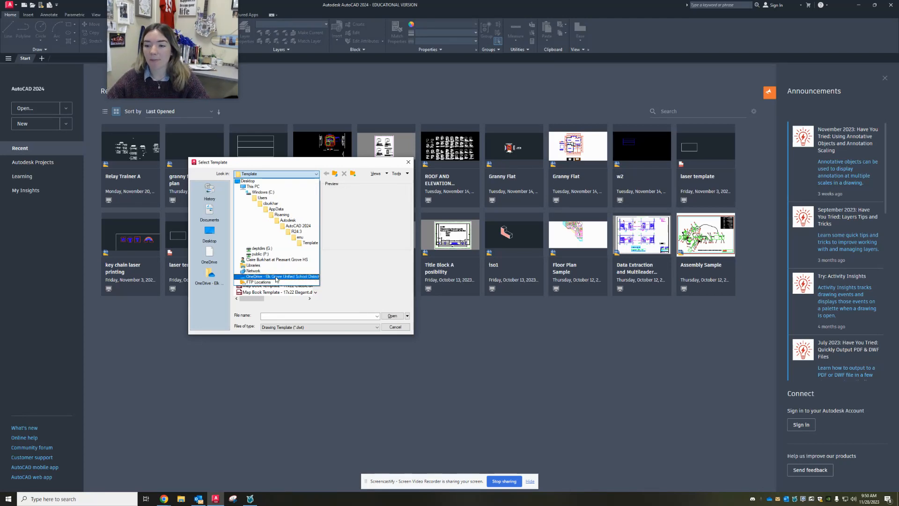
left_click(276, 277)
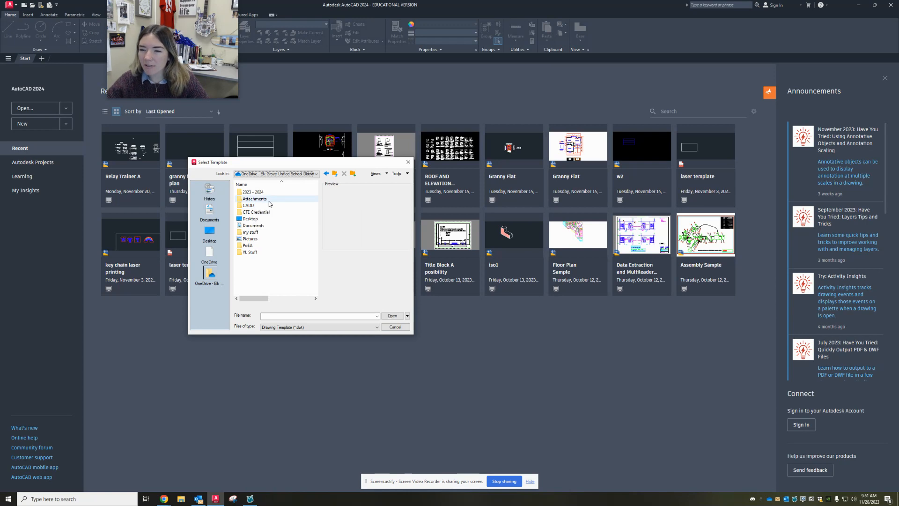
double_click(248, 206)
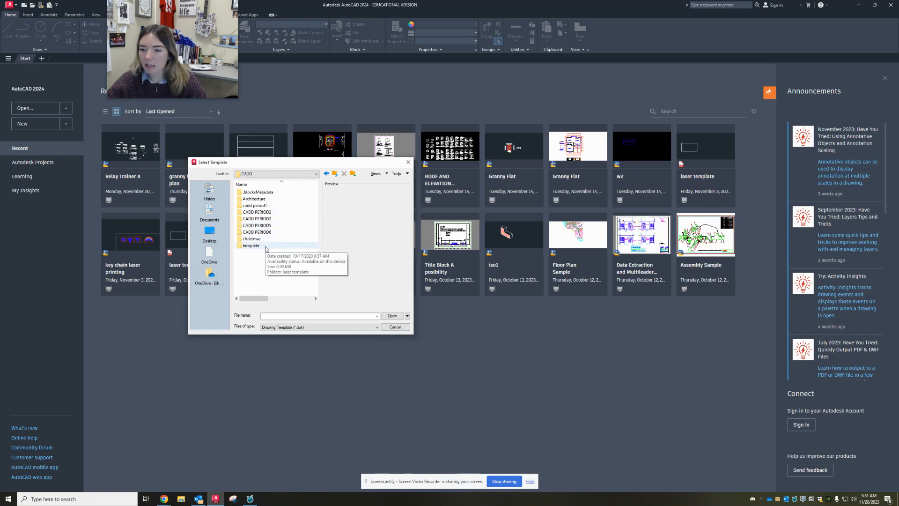
double_click(266, 246)
double_click(255, 193)
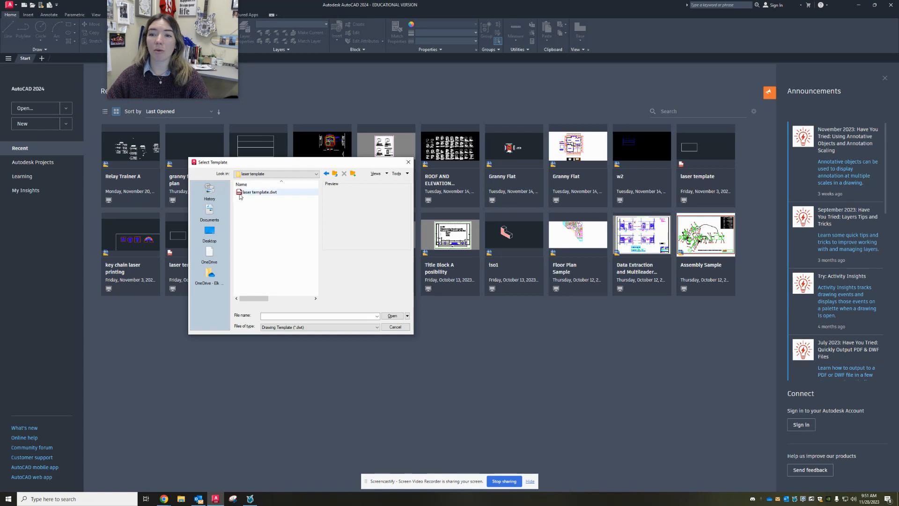
left_click(270, 193)
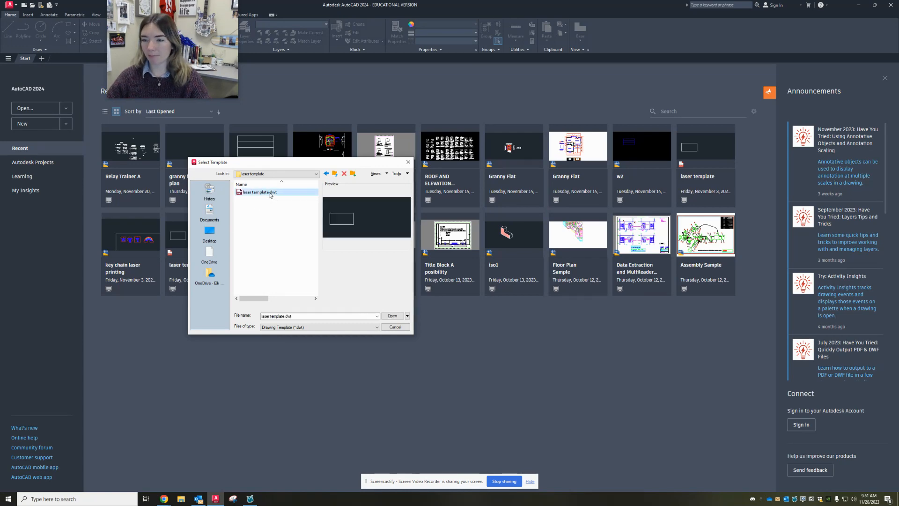
double_click(269, 193)
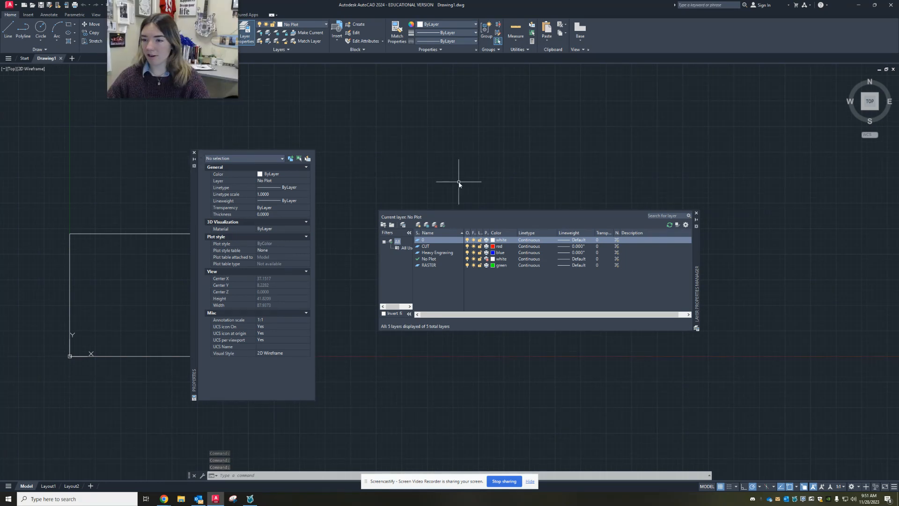
Step: Move the Properties palette and the Layer Properties Manager away from the template rectangle so the drawing area is clear
left_click_drag(187, 221, 777, 82)
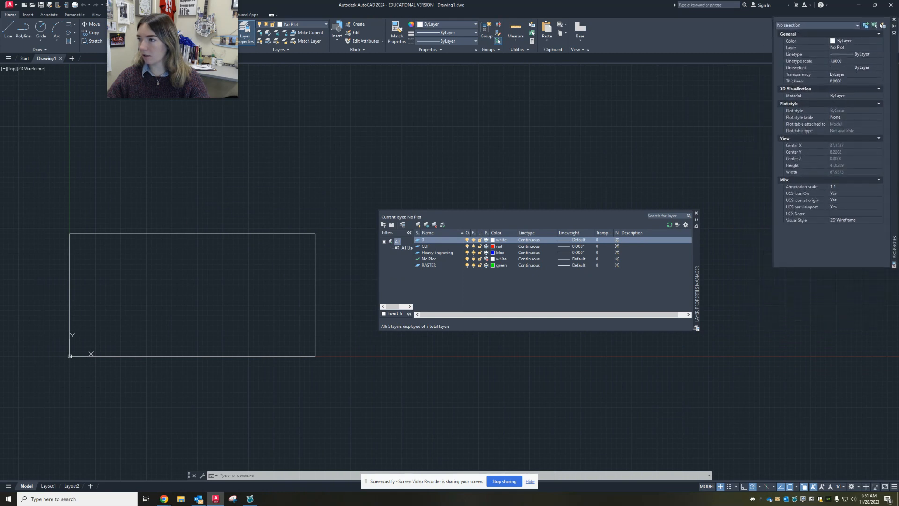
left_click_drag(698, 268, 879, 333)
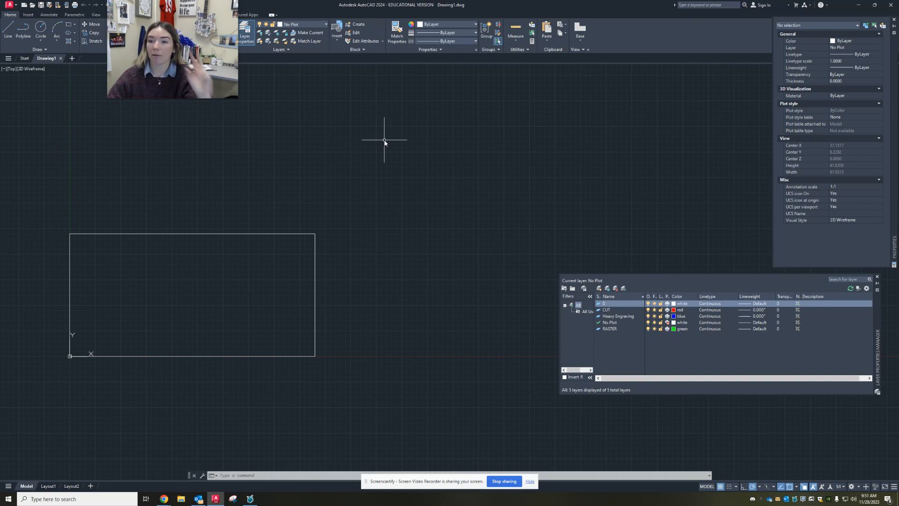
mouse_move(141, 87)
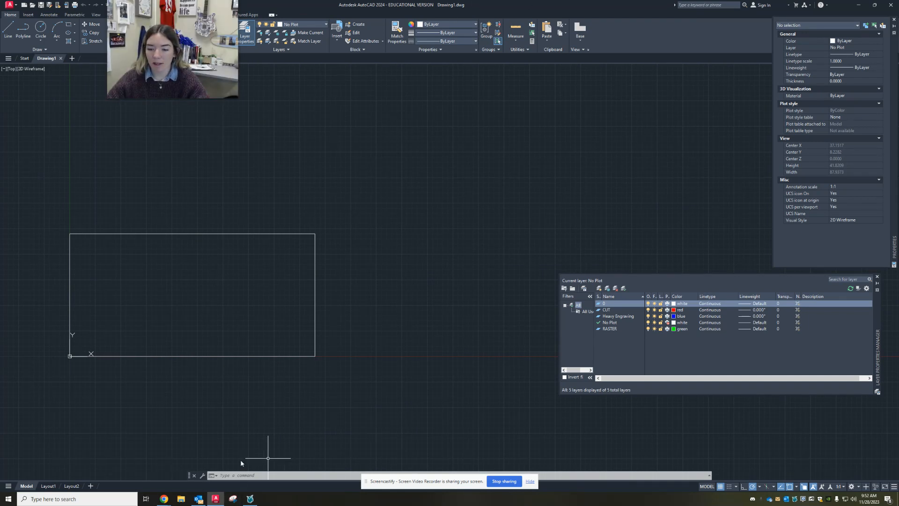
Step: Switch to Chrome and search Google Images for "christmas tree cartoon"
left_click(165, 500)
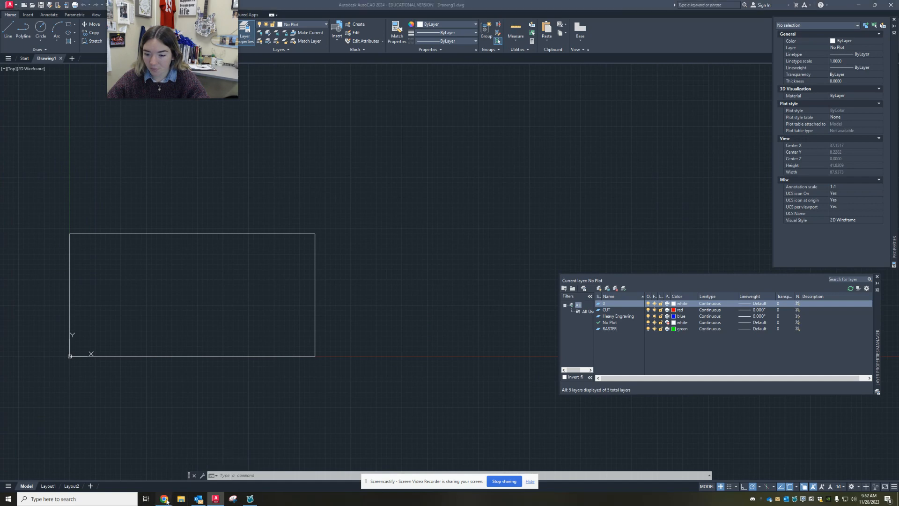
left_click(135, 472)
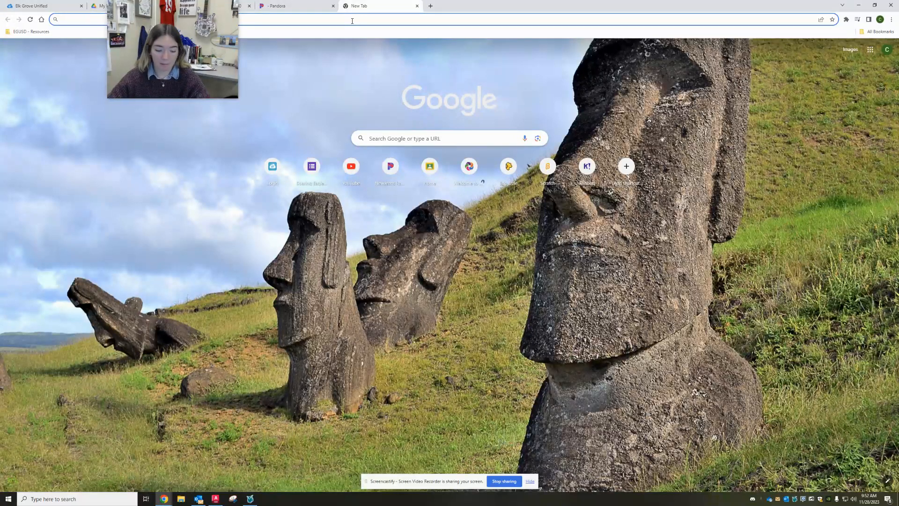
type("christ")
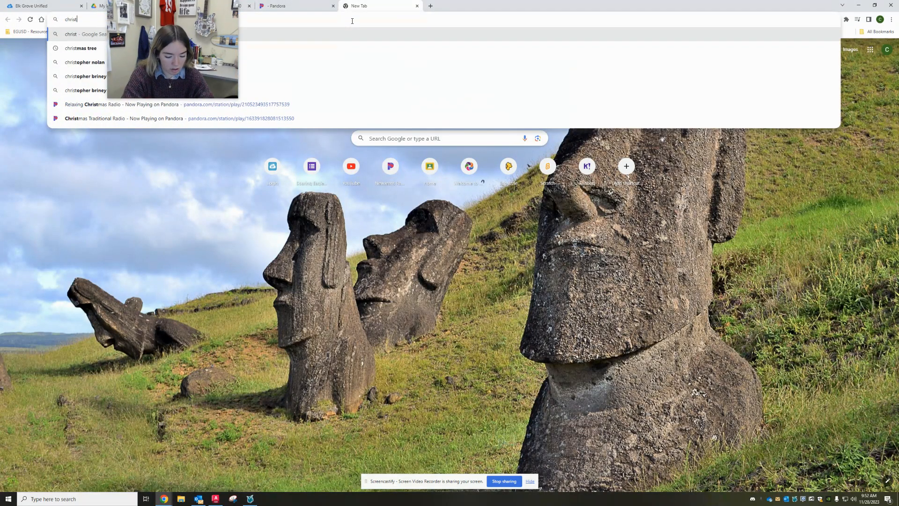
type("mas tree")
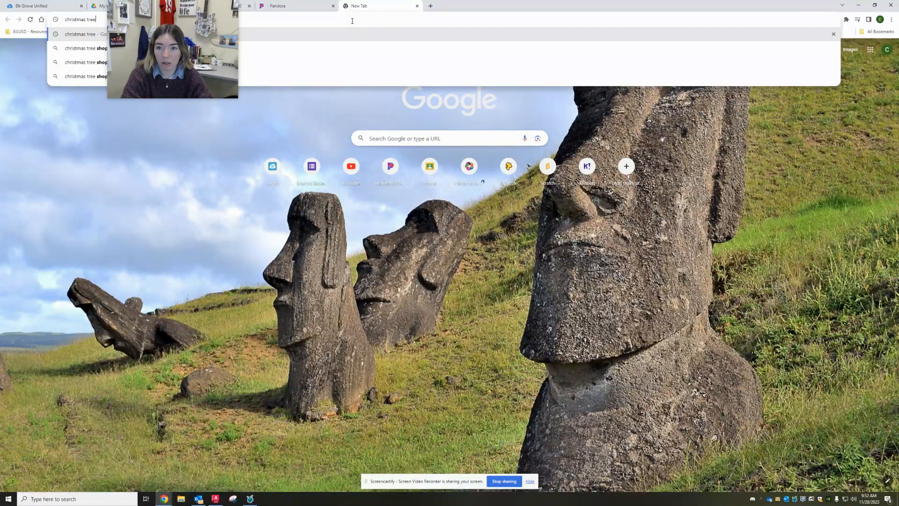
type(" carto")
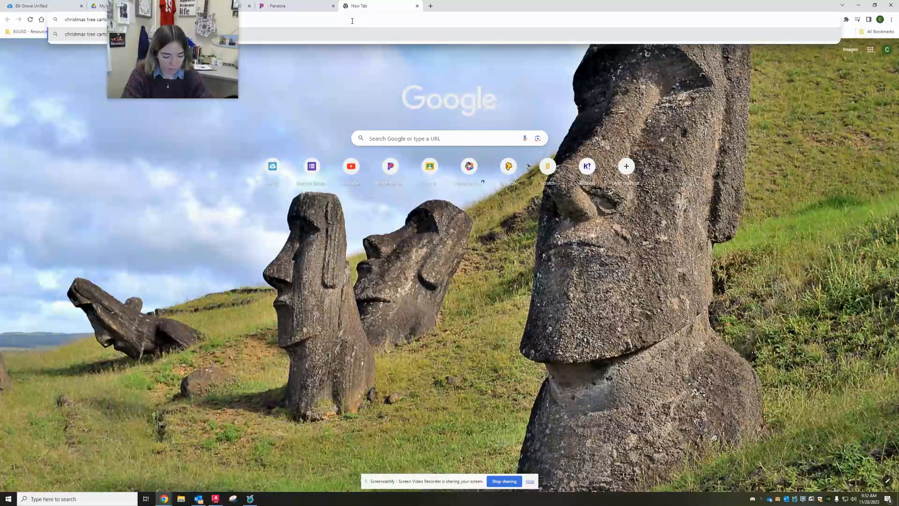
type("on")
key("Return")
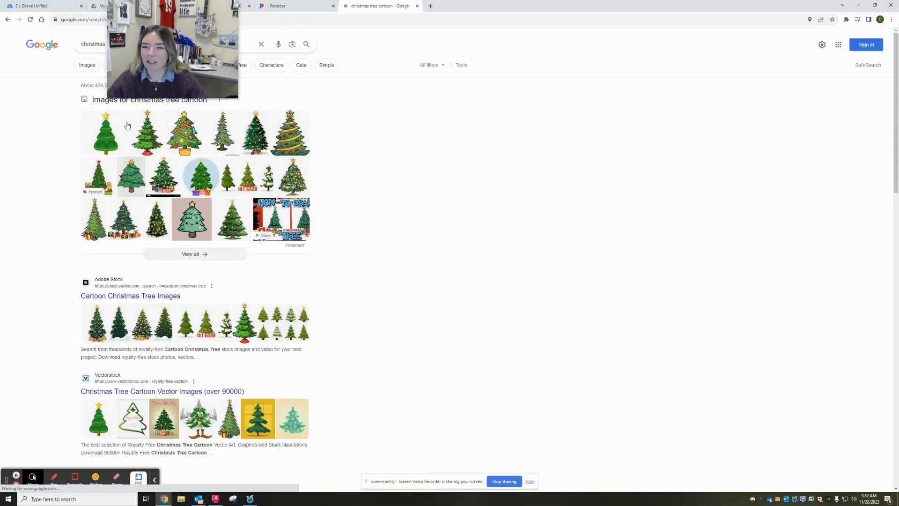
left_click(90, 66)
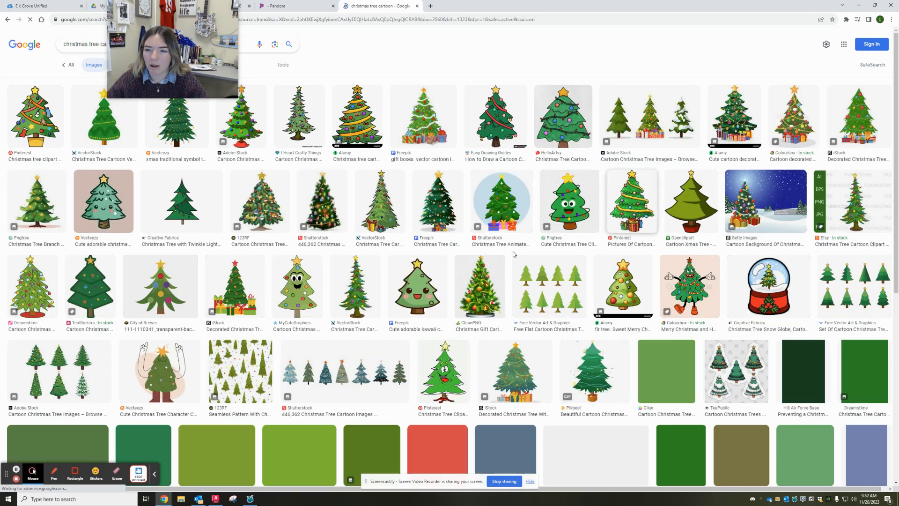
Step: Open the Creative Fabrica Christmas tree with twinkle lights and start saving its image to the Desktop folder
left_click(178, 206)
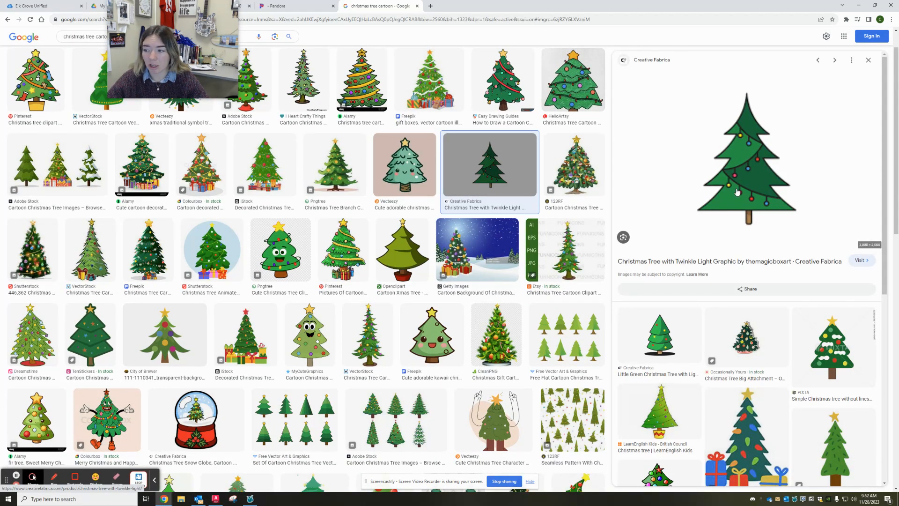
right_click(752, 151)
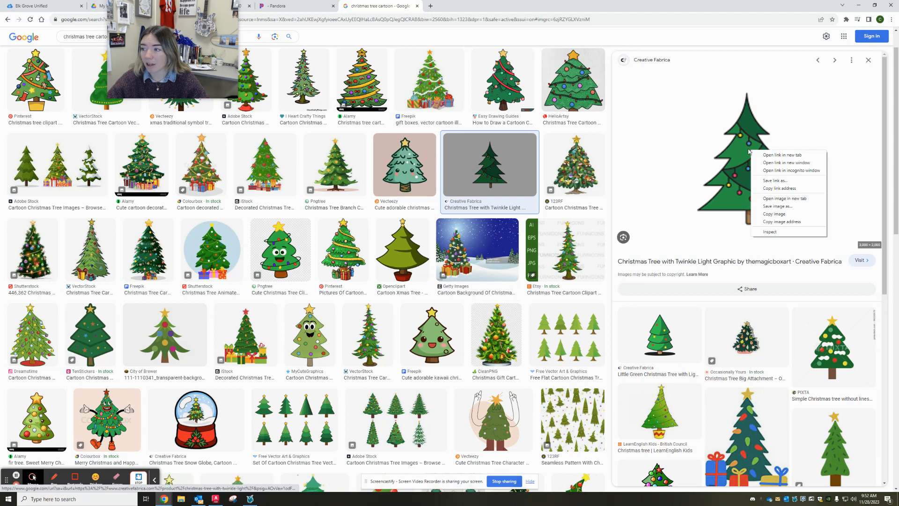
left_click(793, 207)
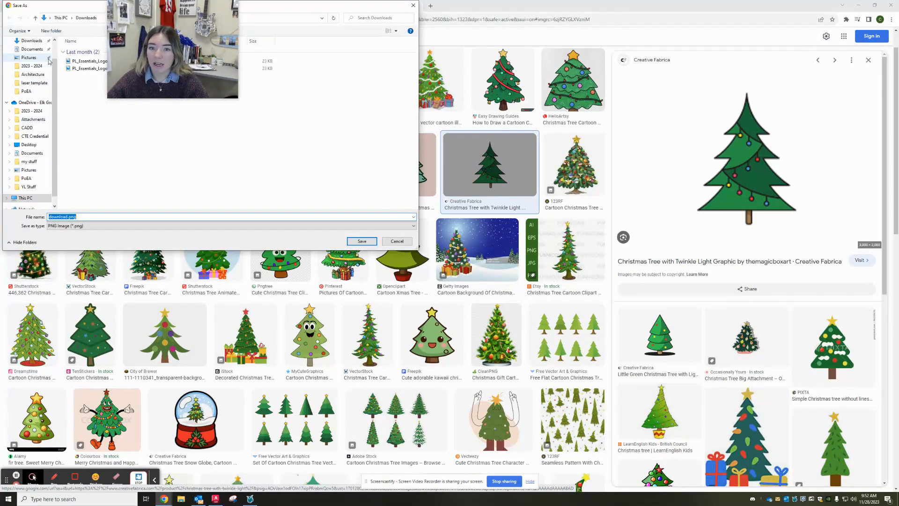
scroll(35, 94, "up", 1)
left_click(30, 55)
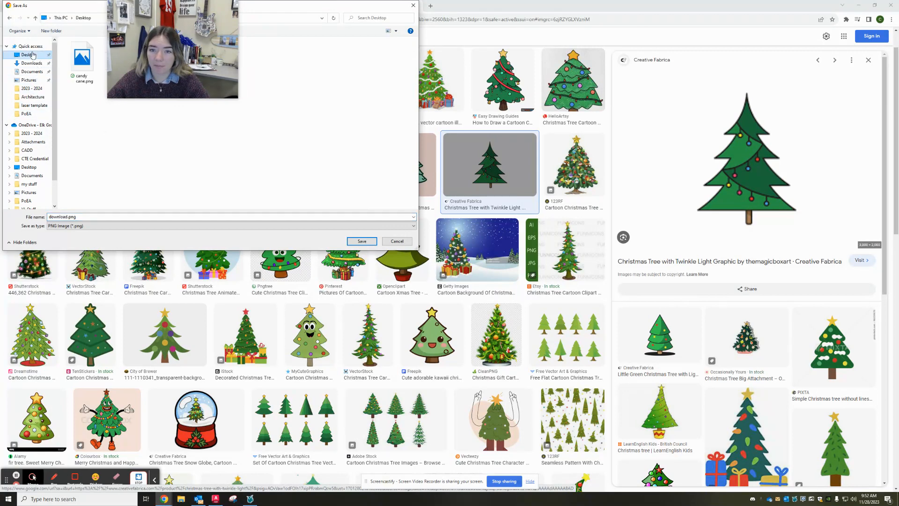
Step: Save the tree image to the Desktop as christmas tree.png, replacing the existing file of that name
left_click_drag(167, 39, 375, 79)
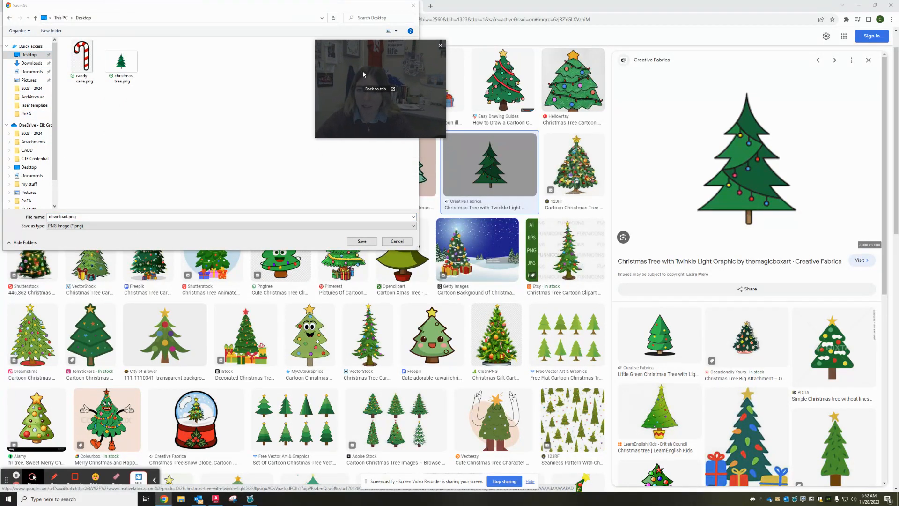
left_click(123, 65)
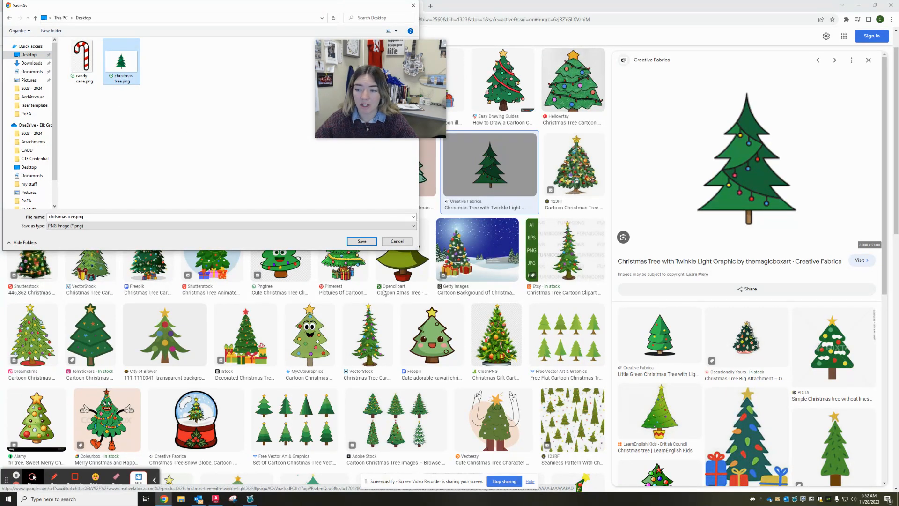
left_click(362, 241)
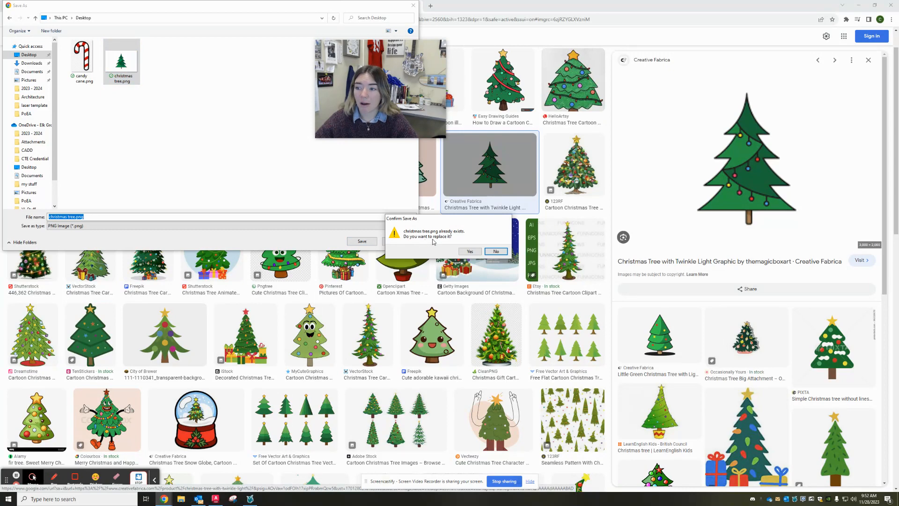
left_click(470, 251)
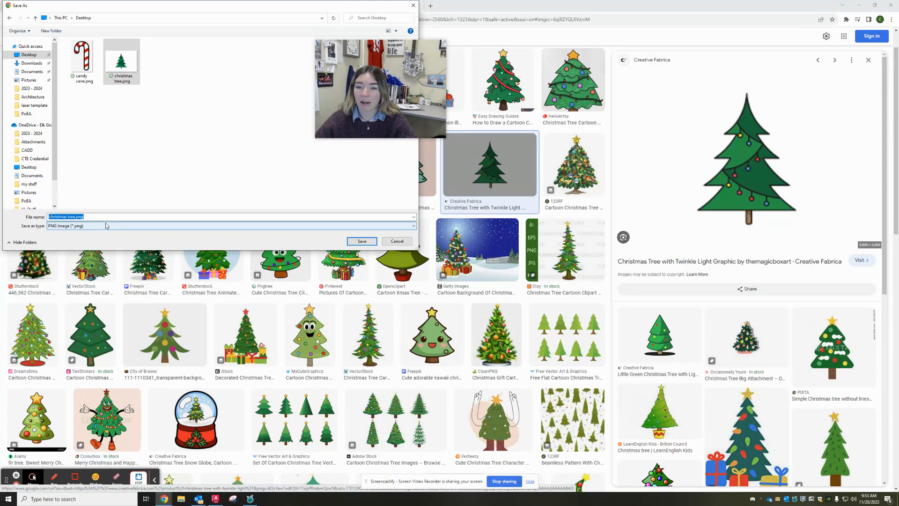
left_click(122, 63)
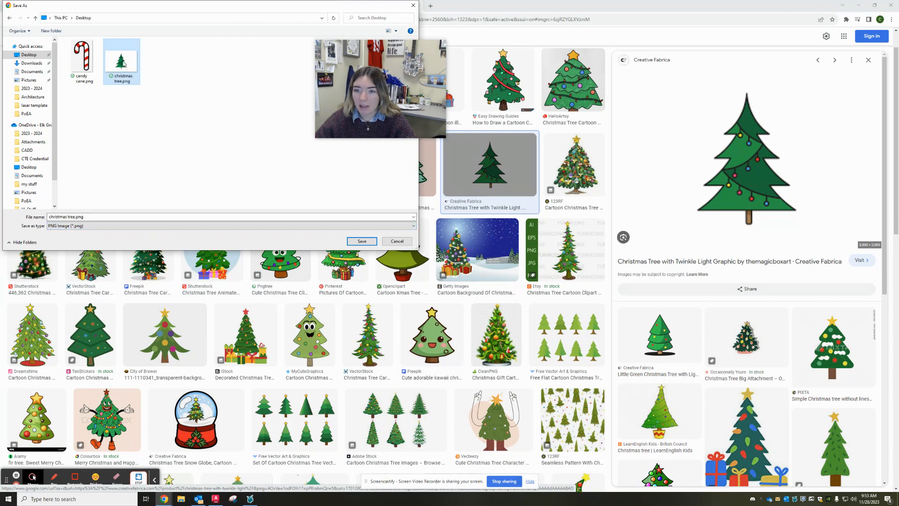
left_click(364, 243)
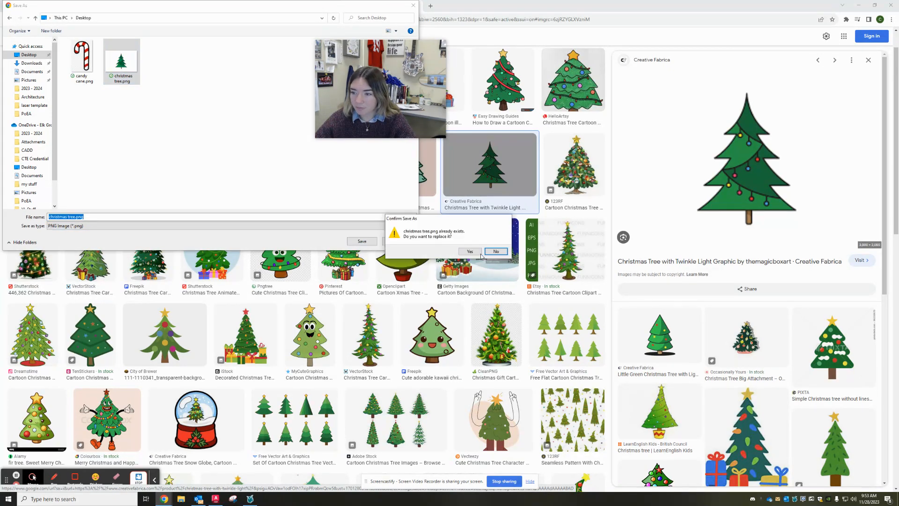
left_click(489, 252)
left_click(363, 242)
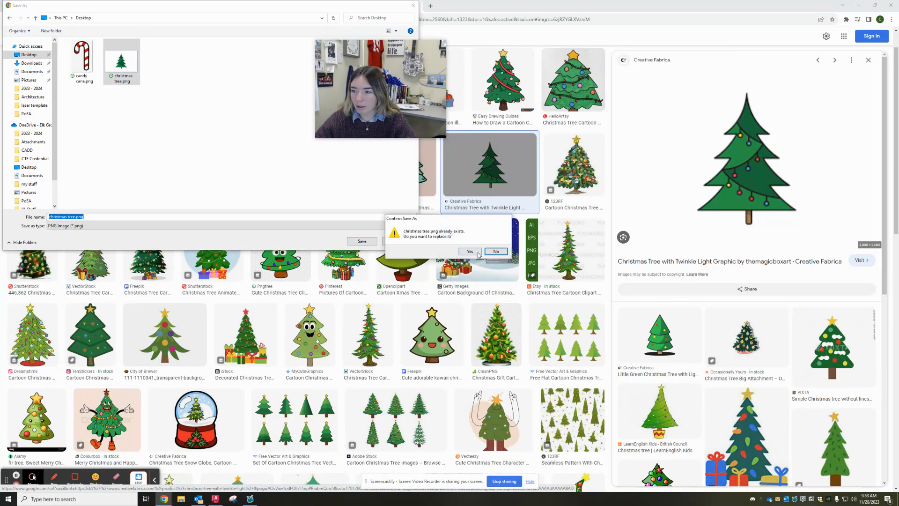
left_click(470, 253)
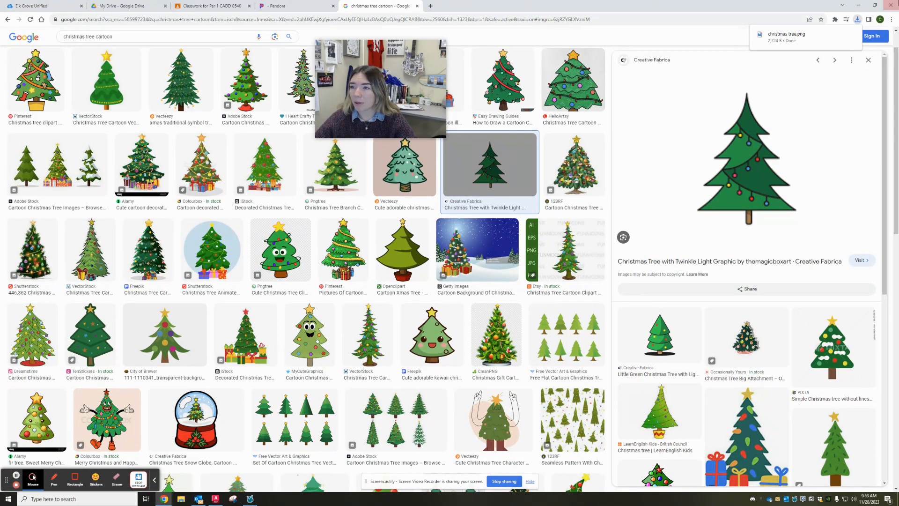
Step: Minimize all open windows to reveal the desktop and place the christmas tree.png icon directly below the Google Chrome shortcut
left_click(860, 6)
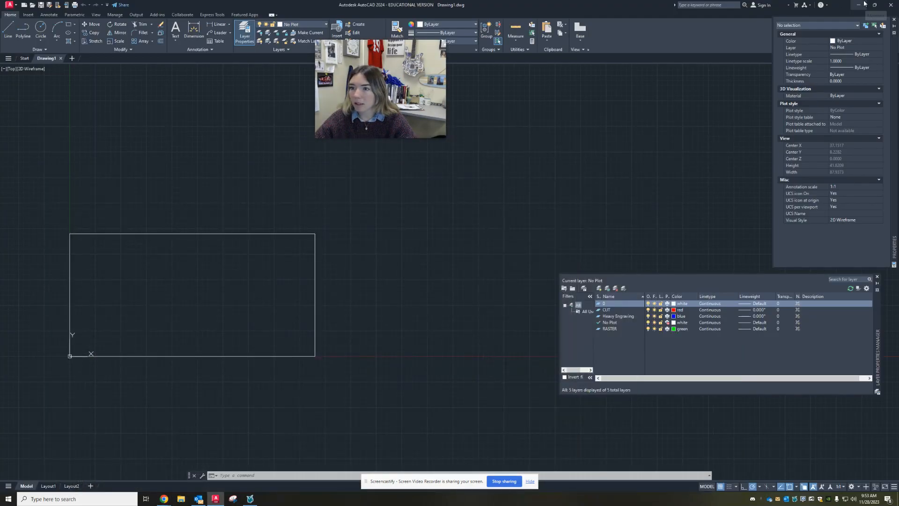
left_click(859, 5)
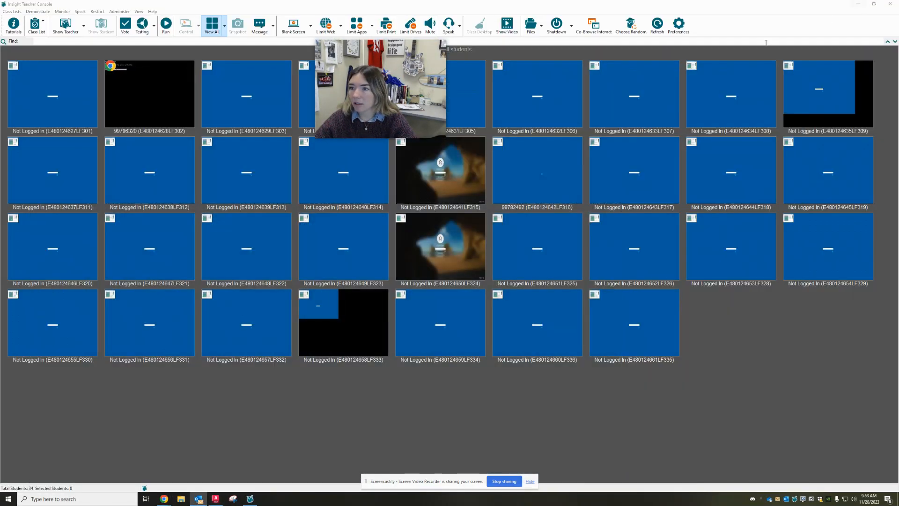
left_click(857, 4)
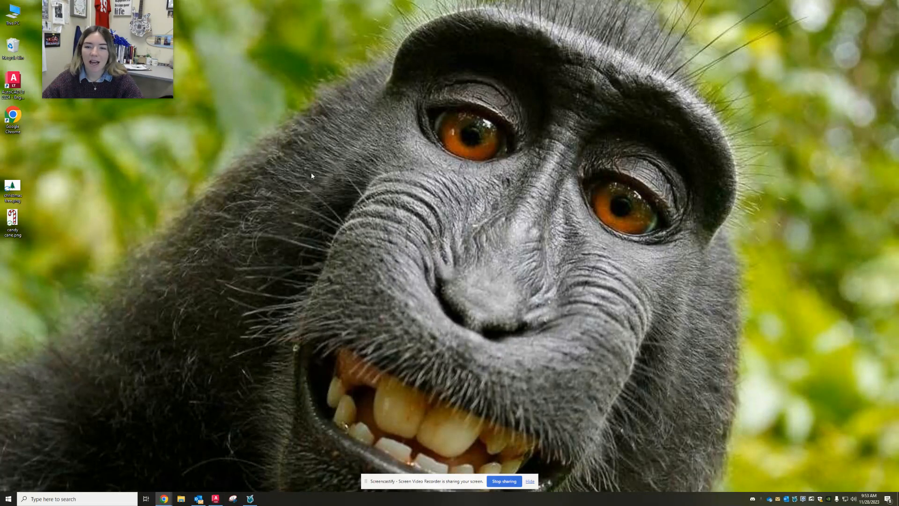
left_click_drag(13, 188, 22, 157)
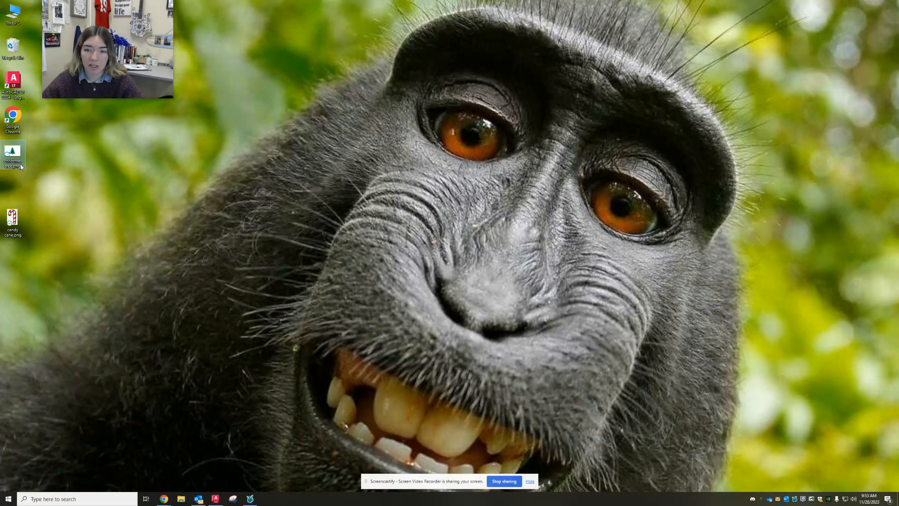
Step: Switch to AutoCAD, fit its window to half the screen beside the desktop icons, and bring the whole template rectangle into view
left_click(216, 500)
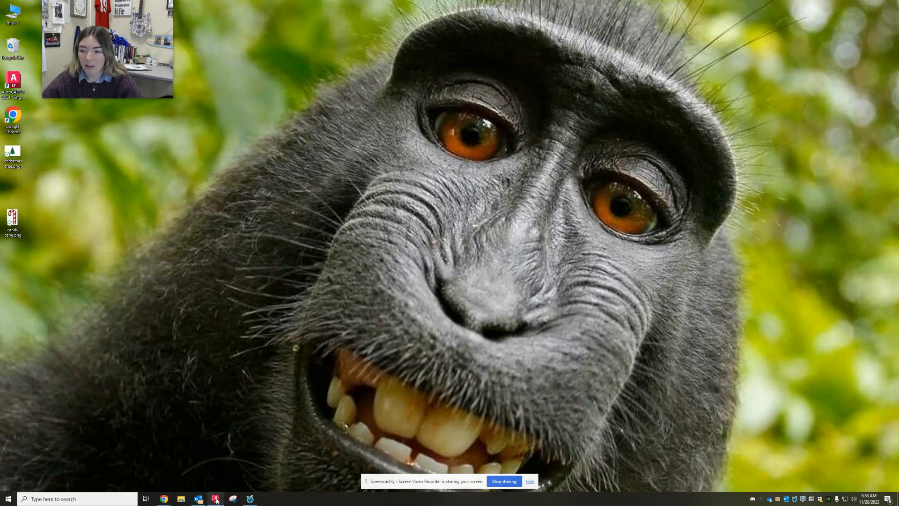
key("super+Right")
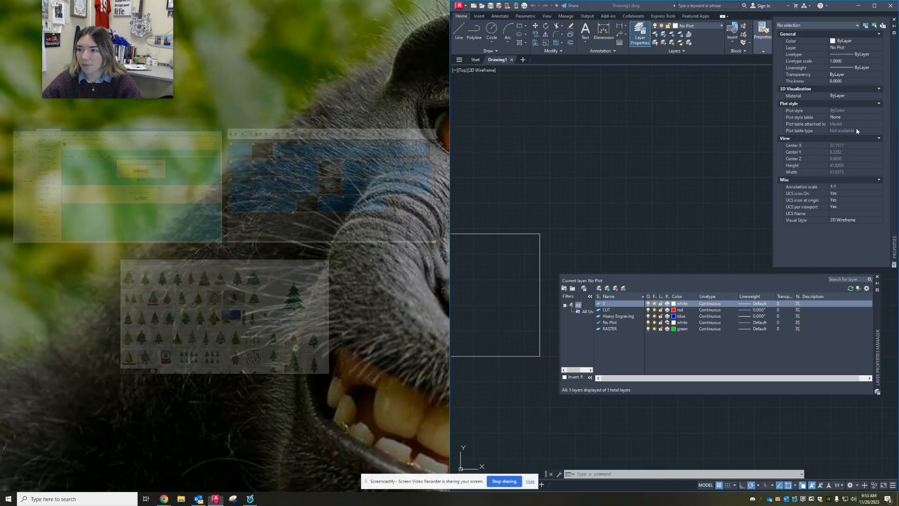
left_click(548, 199)
mouse_move(515, 180)
middle_mouse_down()
mouse_move(665, 158)
mouse_move(694, 70)
middle_mouse_up()
mouse_move(588, 210)
middle_mouse_down()
mouse_move(568, 187)
mouse_move(668, 227)
middle_mouse_up()
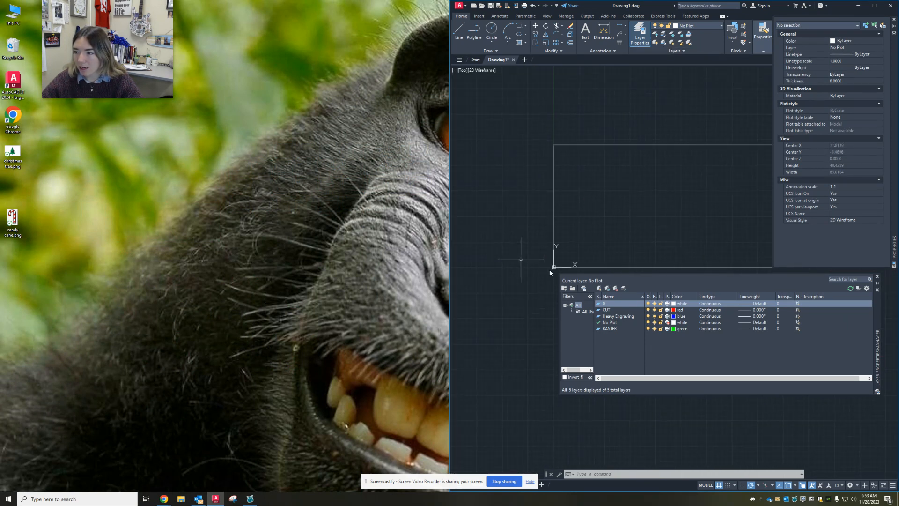
middle_click_drag(572, 231, 487, 167)
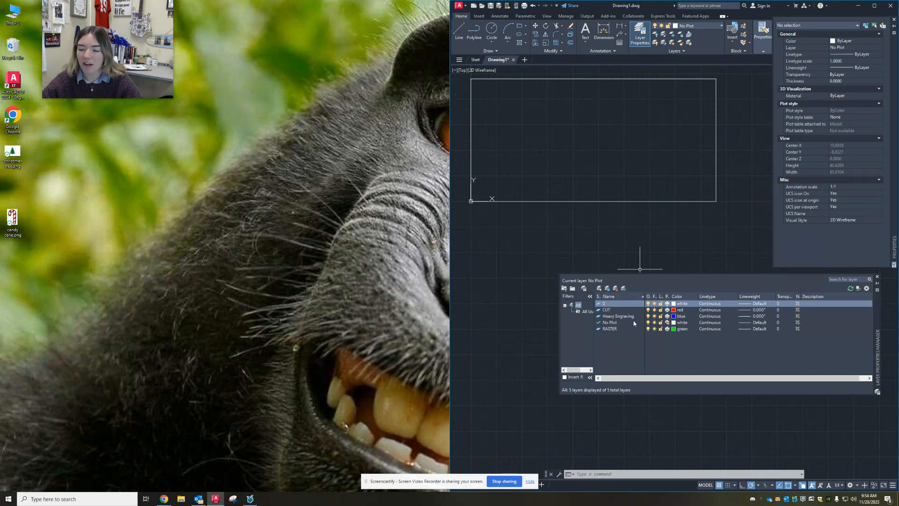
left_click_drag(752, 170, 716, 172)
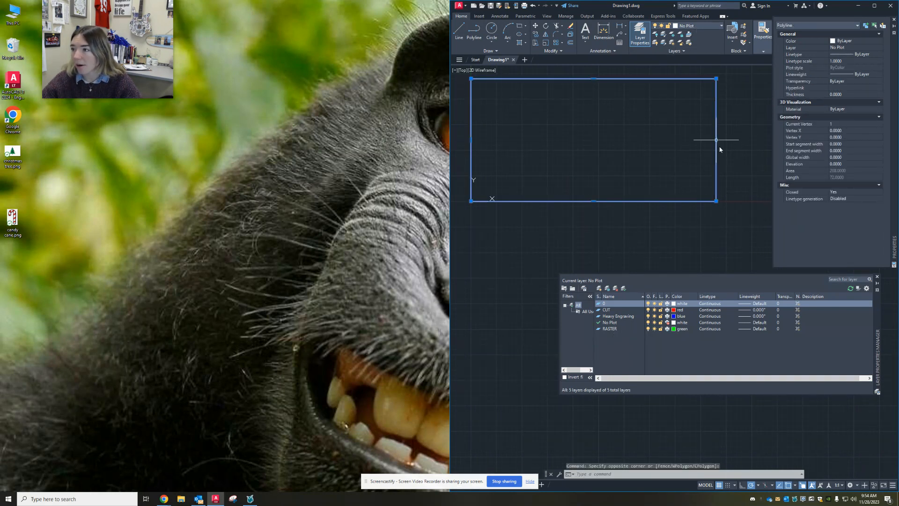
key("Escape")
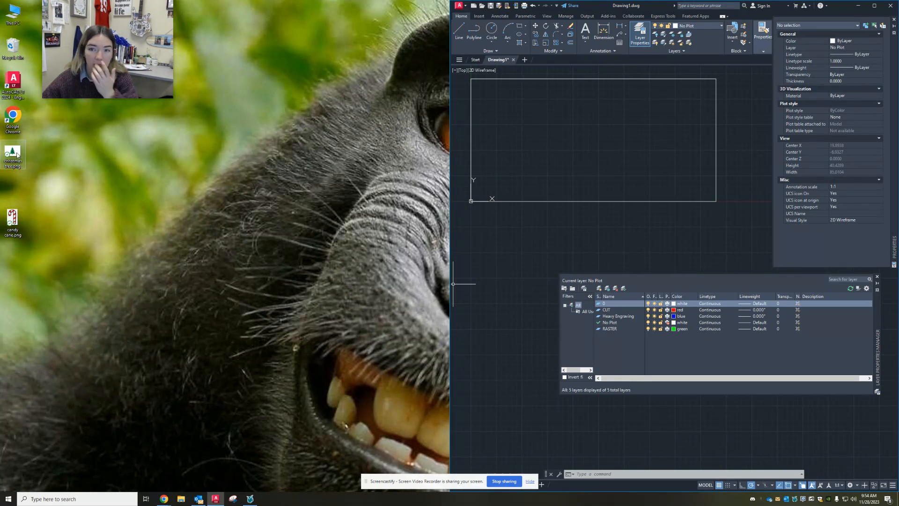
left_click_drag(17, 154, 591, 117)
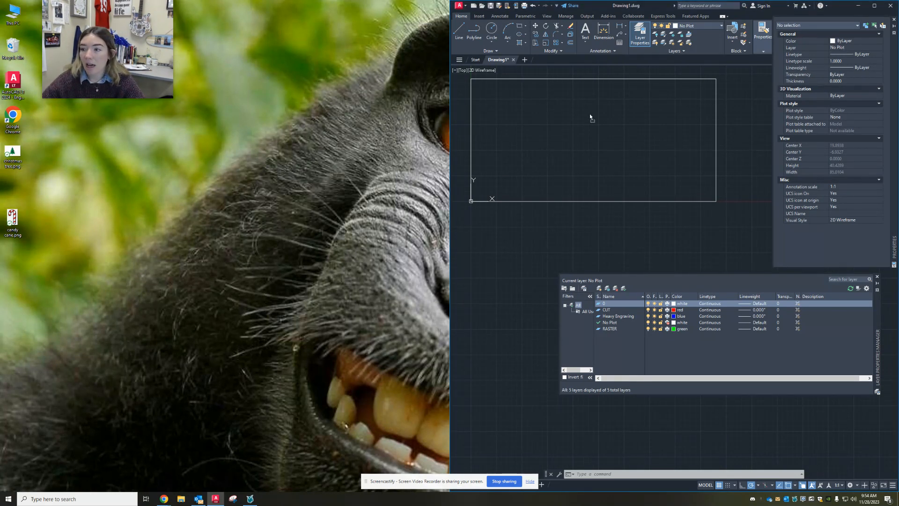
left_click_drag(497, 95, 519, 96)
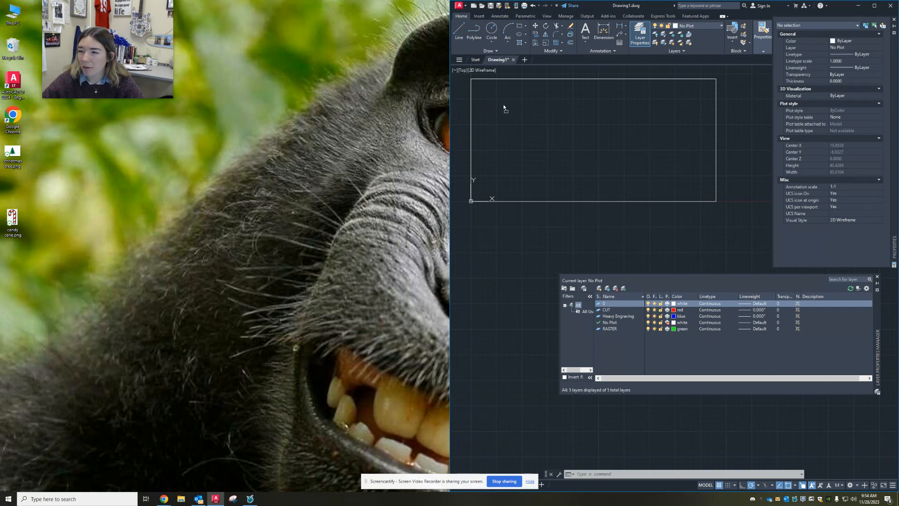
left_click_drag(504, 98, 502, 95)
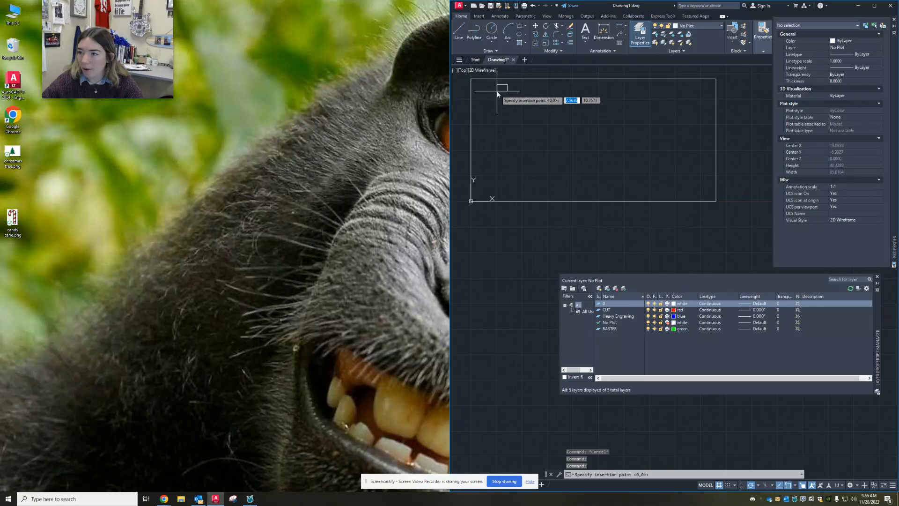
left_click(498, 91)
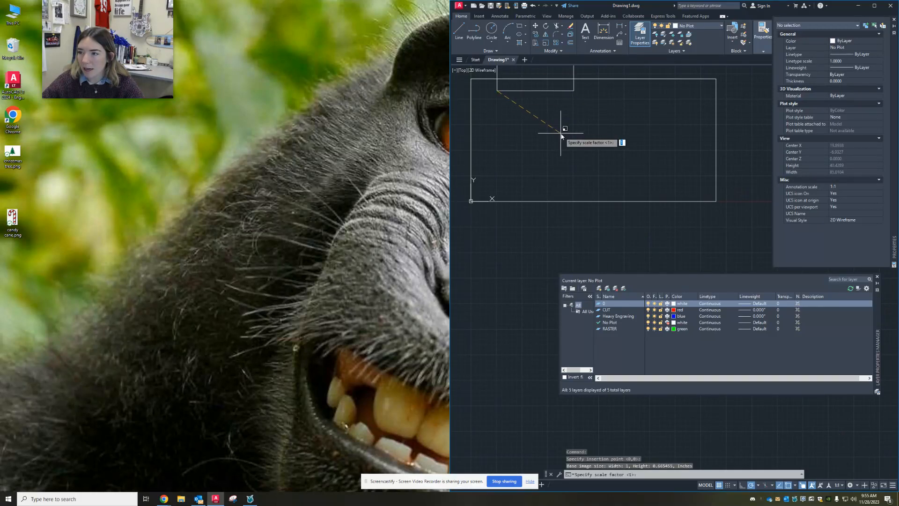
scroll(531, 107, "down", 2)
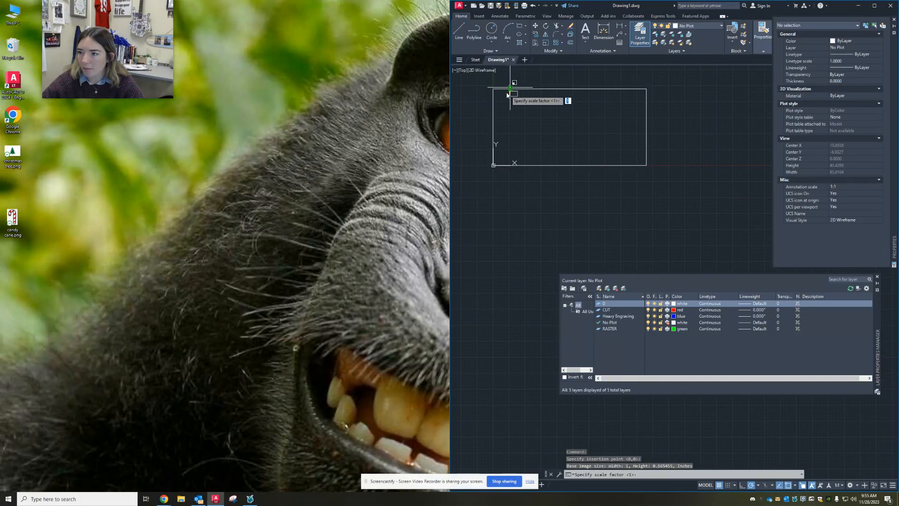
key("Escape")
Step: Insert christmas tree.png from the desktop inside the template rectangle, about 5.4 units wide with a rotation of 0
left_click_drag(13, 153, 506, 155)
left_click(521, 150)
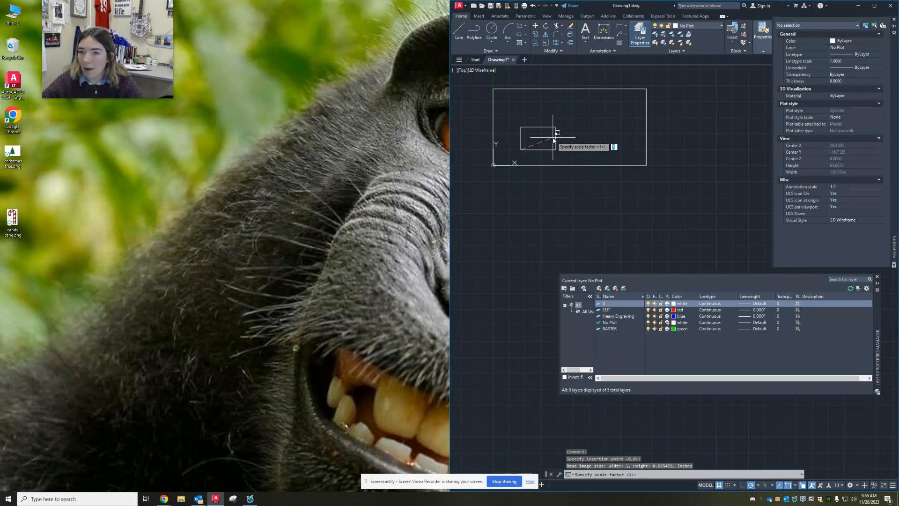
left_click(553, 140)
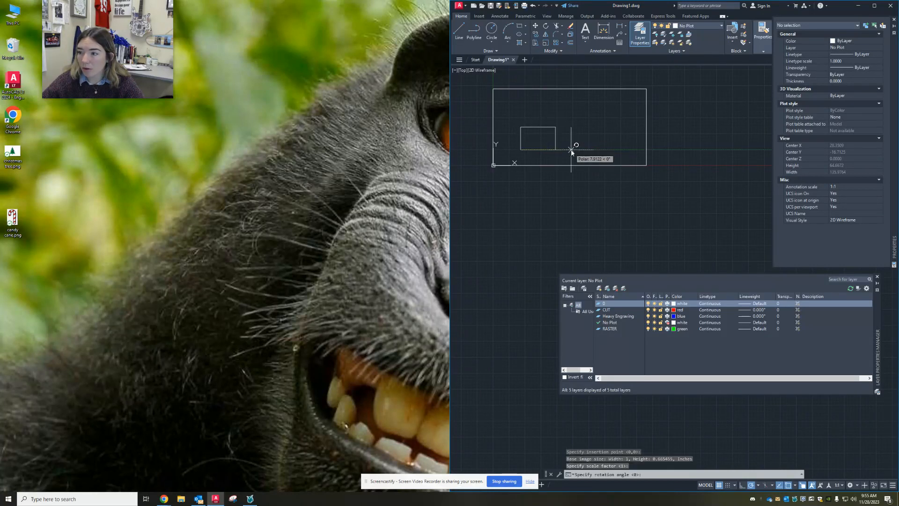
left_click(572, 150)
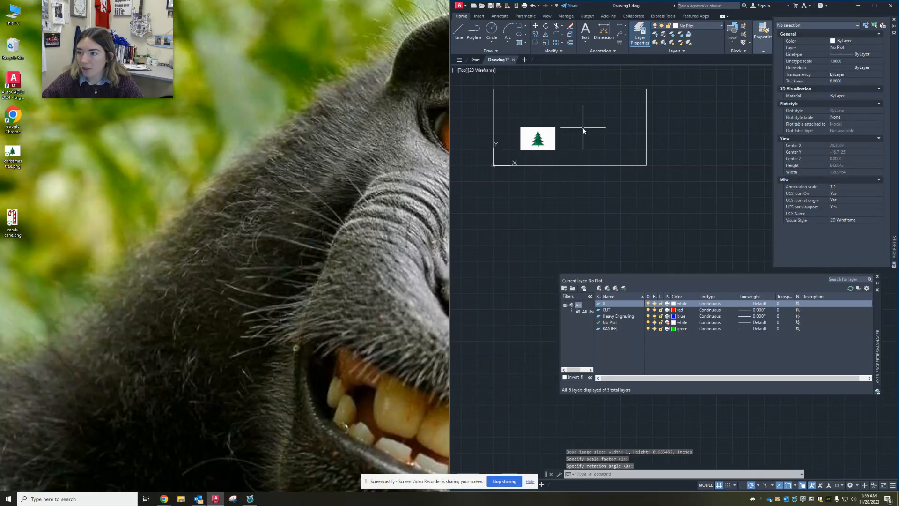
Step: Maximize the AutoCAD window and frame the template rectangle together with the inserted tree image
left_click(875, 6)
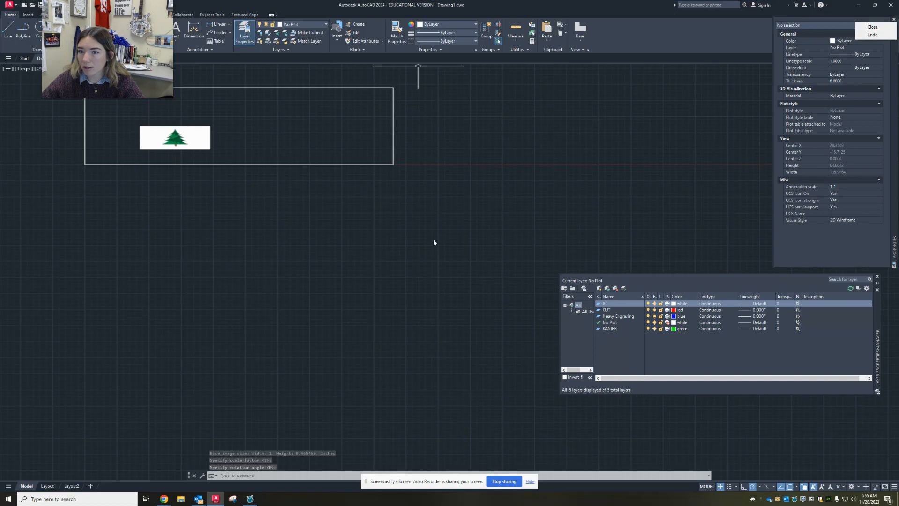
left_click(169, 323)
left_click(275, 242)
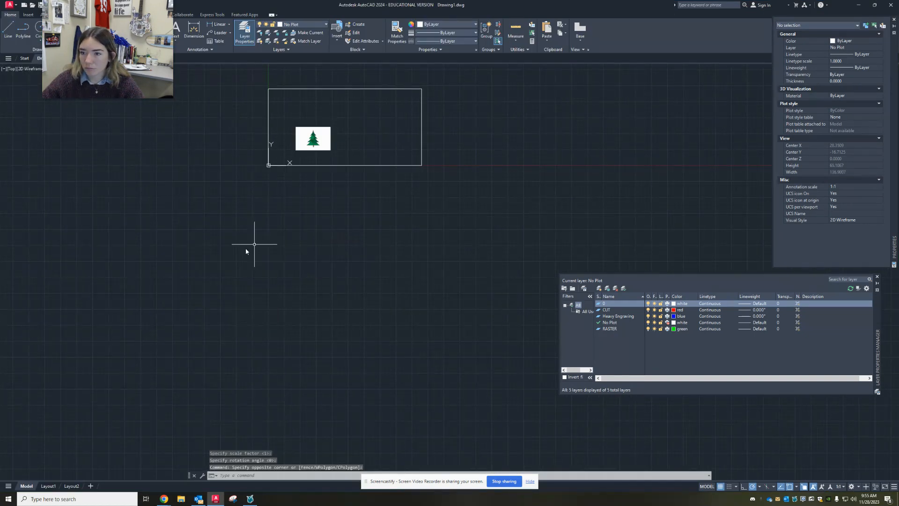
middle_click(305, 182)
middle_click(306, 181)
middle_click_drag(412, 241, 283, 52)
mouse_move(186, 174)
middle_mouse_down()
mouse_move(341, 325)
mouse_move(295, 257)
middle_mouse_up()
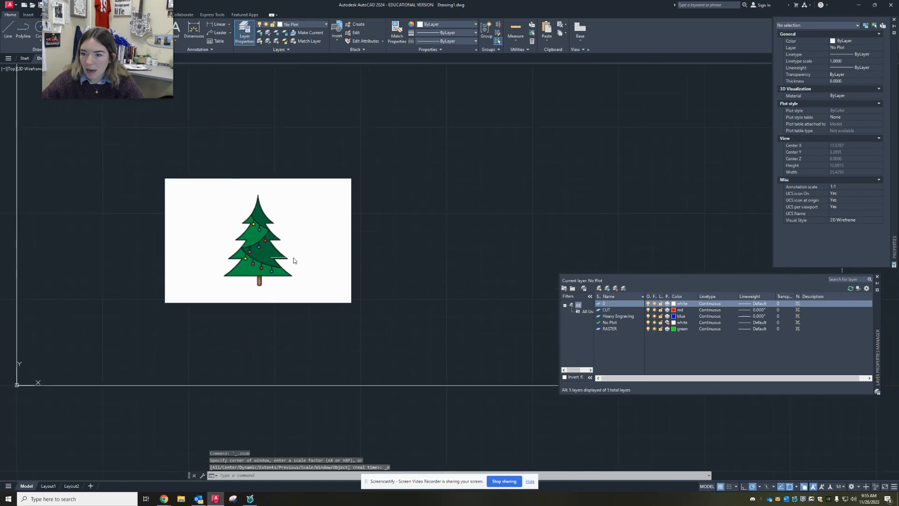
scroll(295, 257, "down", 2)
scroll(214, 135, "down", 1)
middle_click_drag(232, 136, 198, 182)
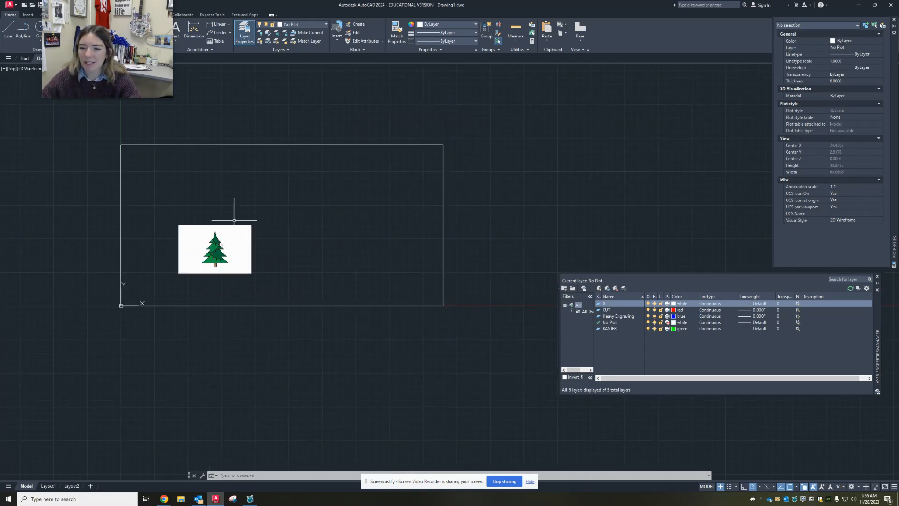
Step: Move the tree image to the upper-left corner area of the template rectangle, keeping it inside the outline
left_click(261, 237)
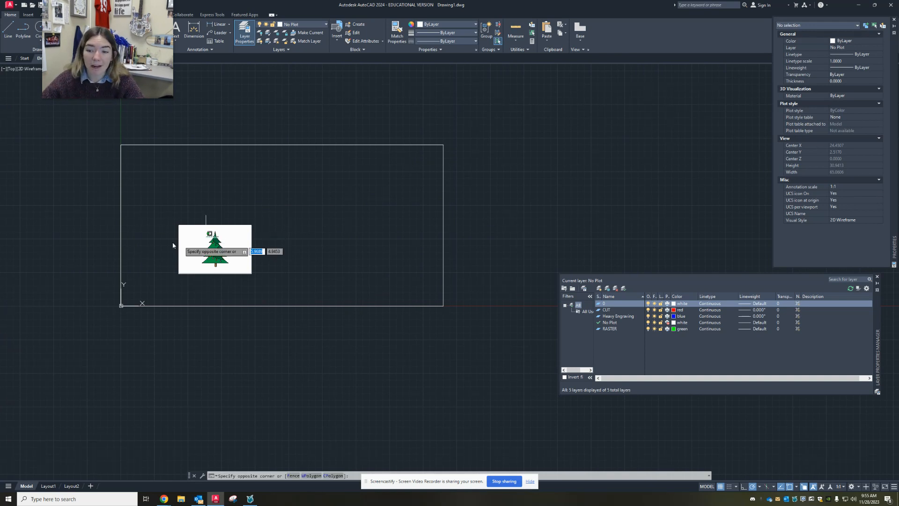
left_click(161, 245)
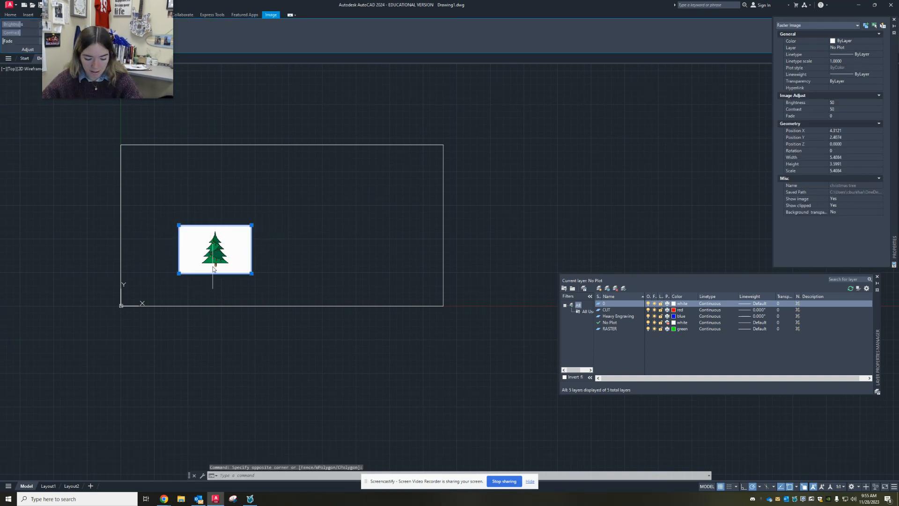
type("m")
key("Return")
left_click(215, 249)
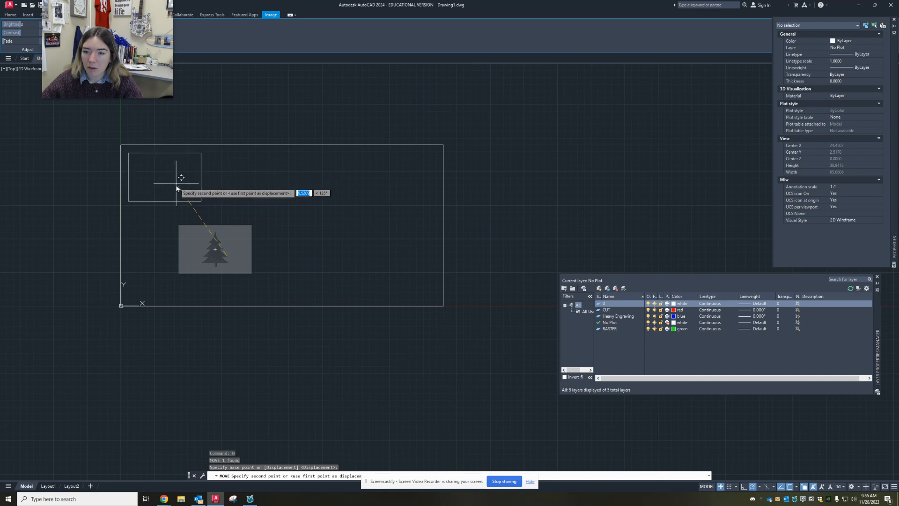
key("Escape")
scroll(183, 191, "up", 6)
middle_click_drag(239, 142, 332, 202)
scroll(299, 176, "up", 2)
middle_click_drag(260, 190, 272, 178)
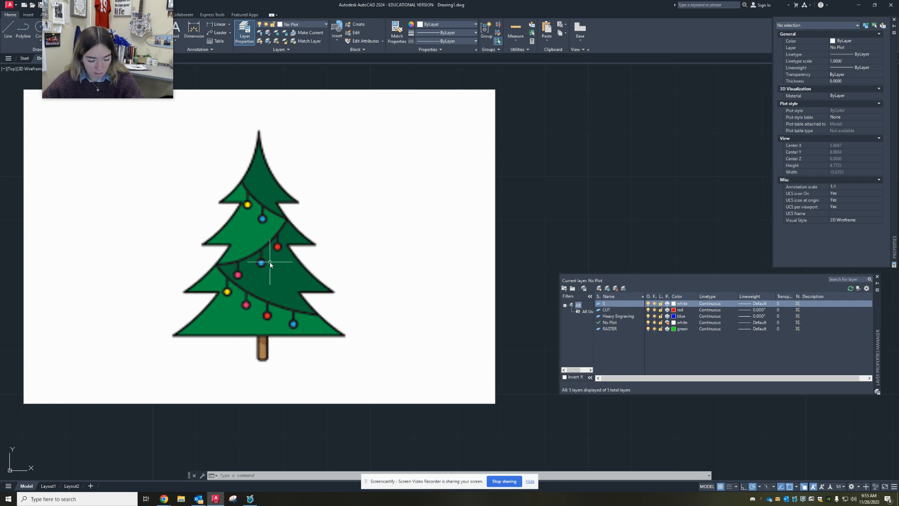
type("L")
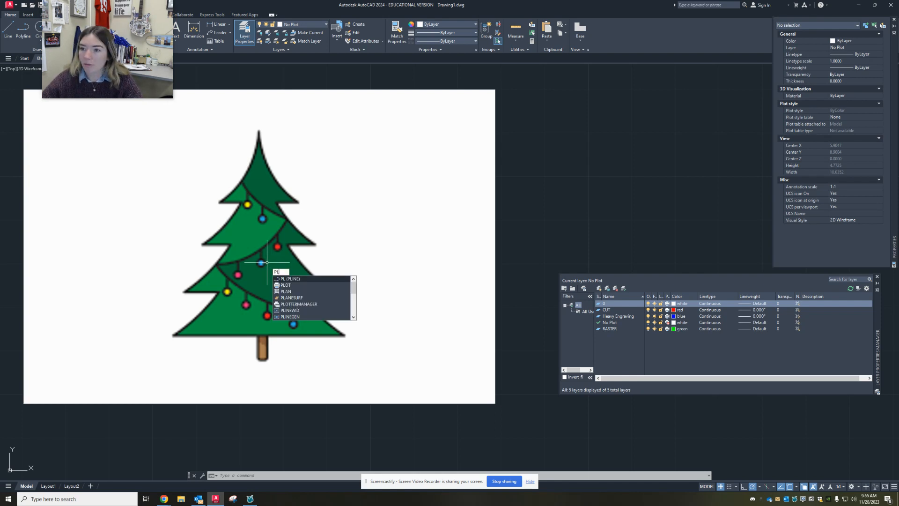
key("Escape")
key("Escape")
key("Escape")
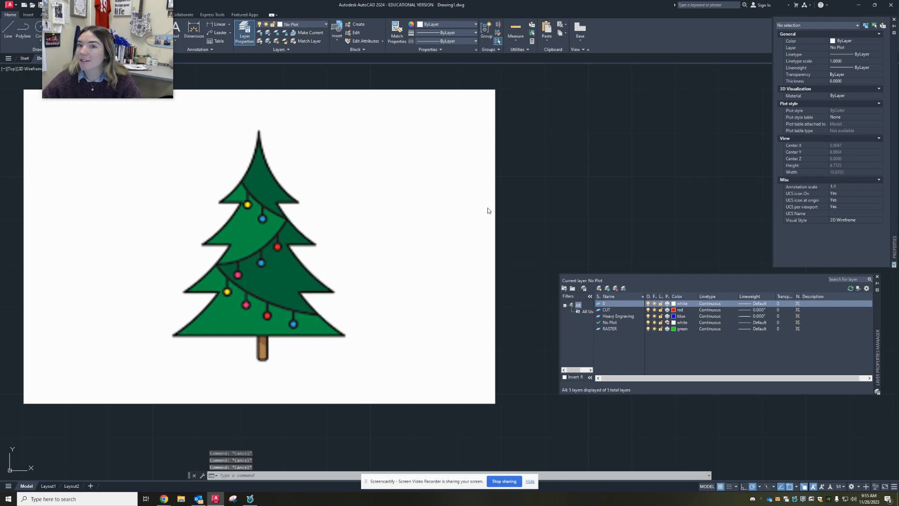
Step: Make CUT the current layer
double_click(618, 316)
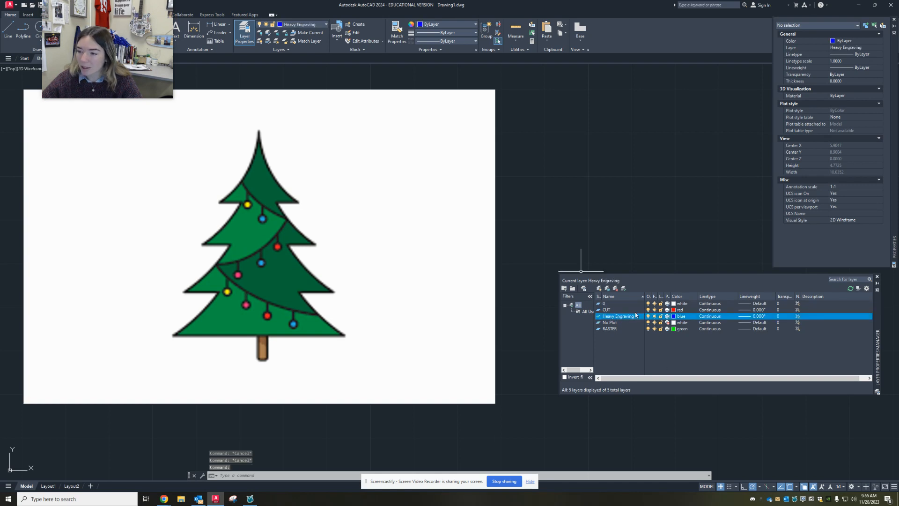
double_click(621, 311)
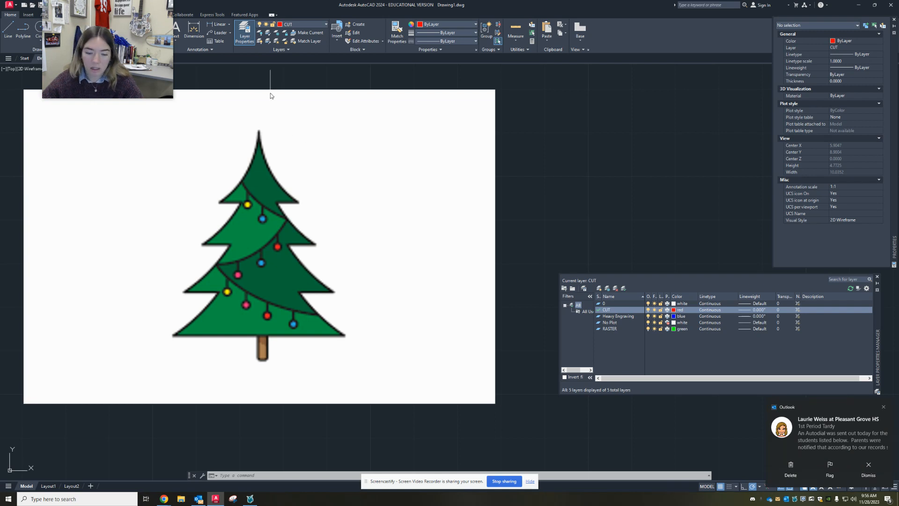
type("pl")
key("Return")
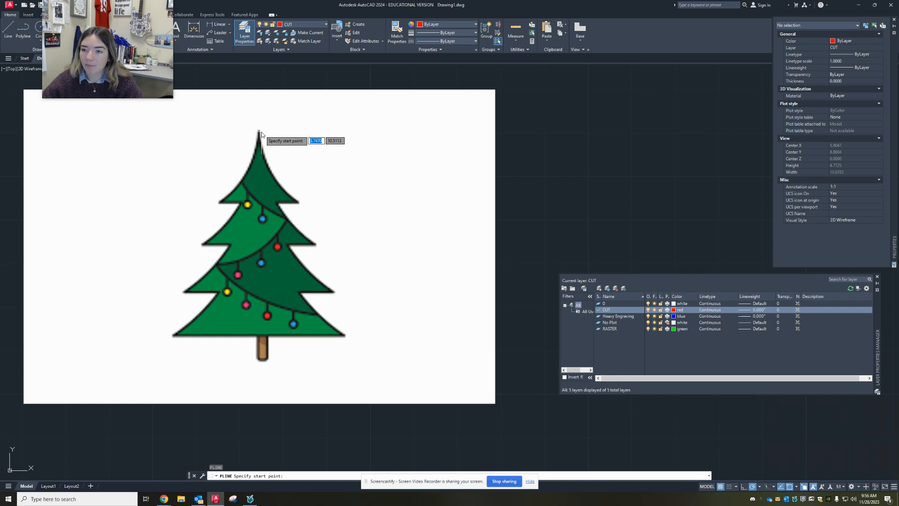
scroll(261, 135, "up", 3)
scroll(260, 135, "down", 5)
key("Escape")
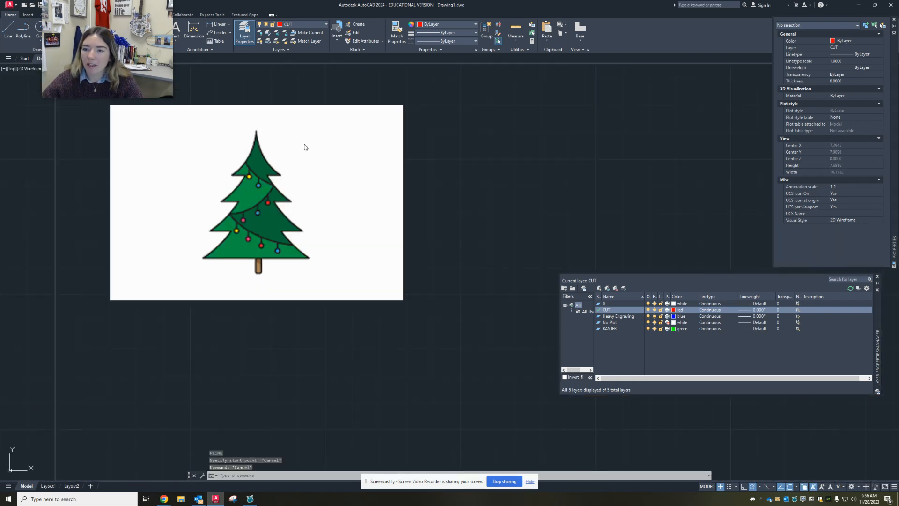
Step: Set the fade of the Christmas tree image to 72 and deselect the image
left_click(416, 80)
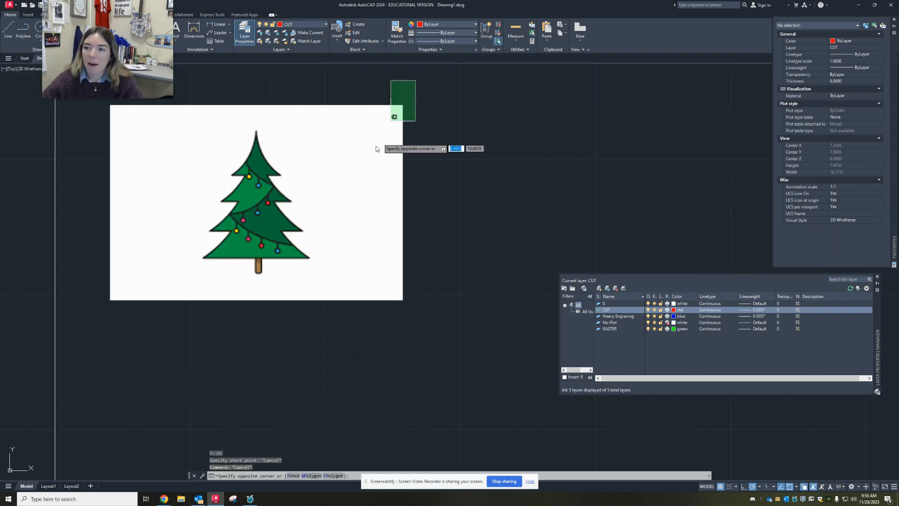
left_click(351, 188)
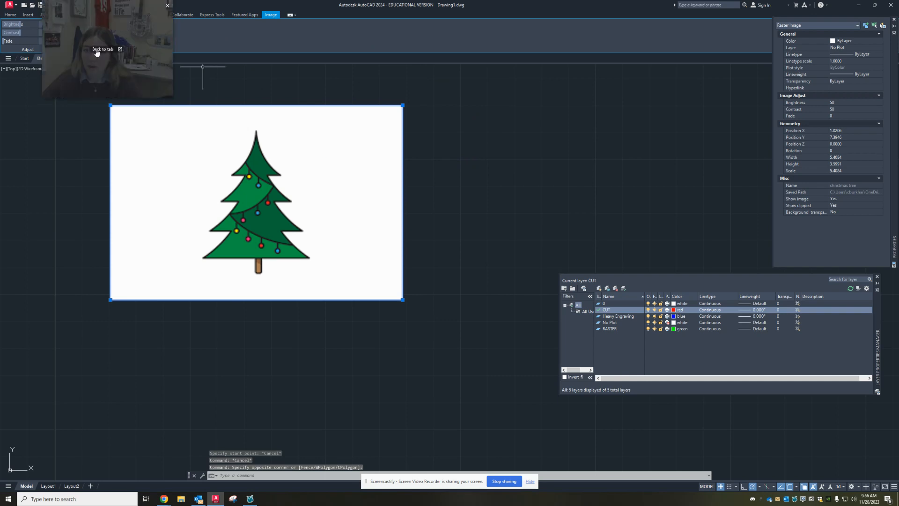
left_click(97, 52)
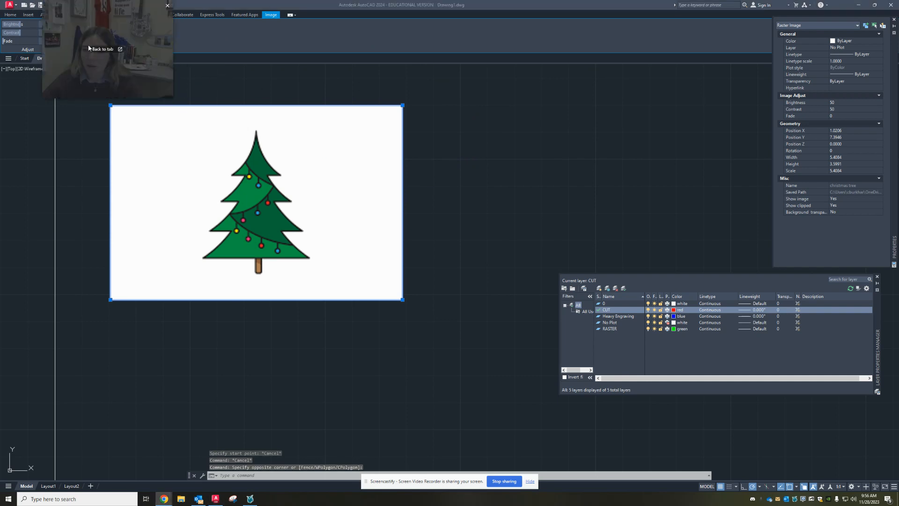
mouse_move(88, 48)
left_mouse_down()
mouse_move(238, 76)
mouse_move(243, 64)
mouse_move(464, 244)
mouse_move(78, 410)
left_mouse_up()
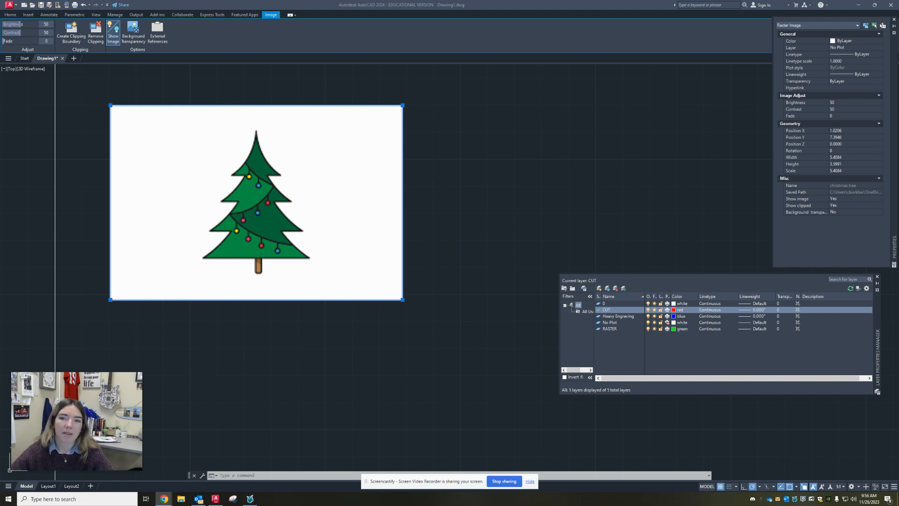
left_click_drag(6, 40, 46, 45)
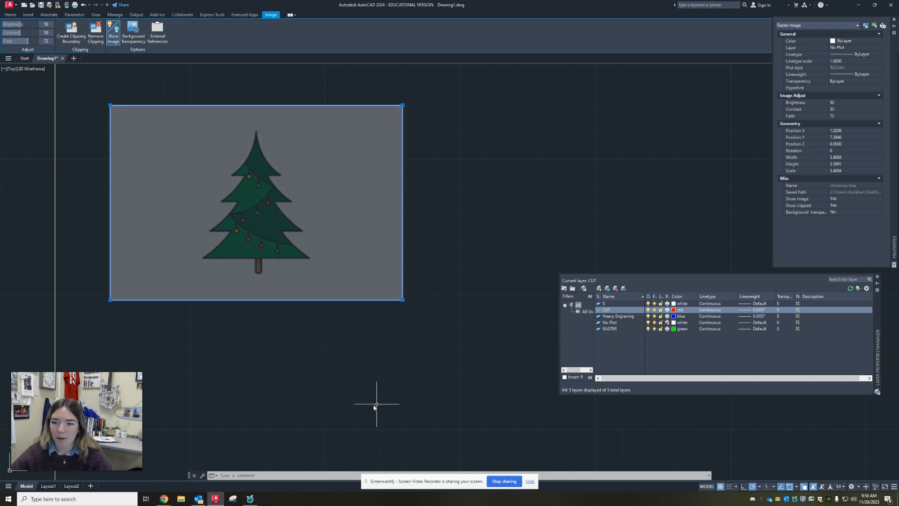
middle_click_drag(211, 416, 235, 362)
left_click(235, 361)
key("Escape")
key("Escape")
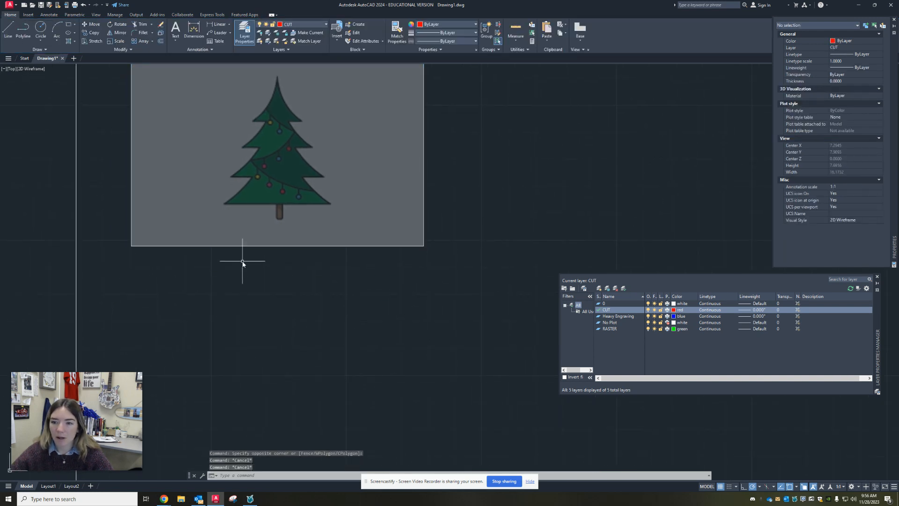
Step: Start a polyline on the CUT layer with a straight segment along the tree's bottom edge, from its left tip to its right tip
middle_click_drag(242, 263, 237, 391)
scroll(283, 267, "up", 2)
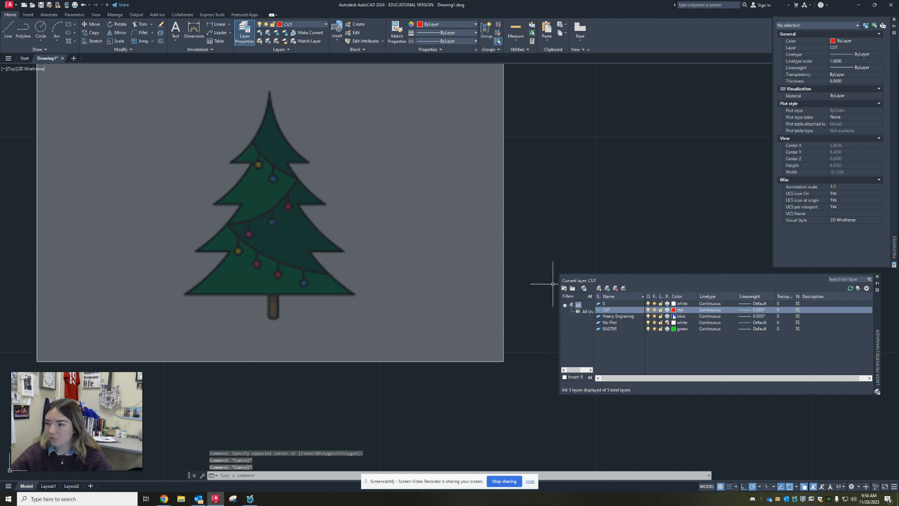
left_click(609, 310)
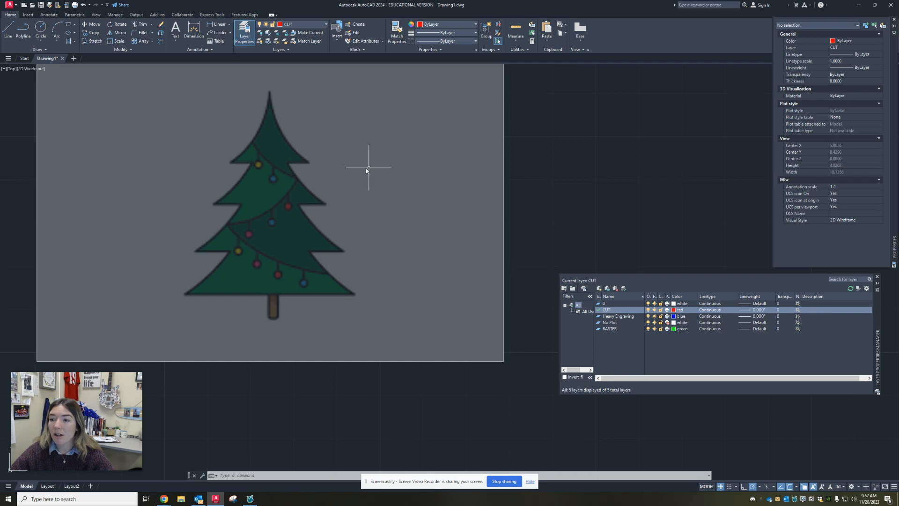
middle_click_drag(304, 167, 300, 207)
scroll(255, 203, "up", 3)
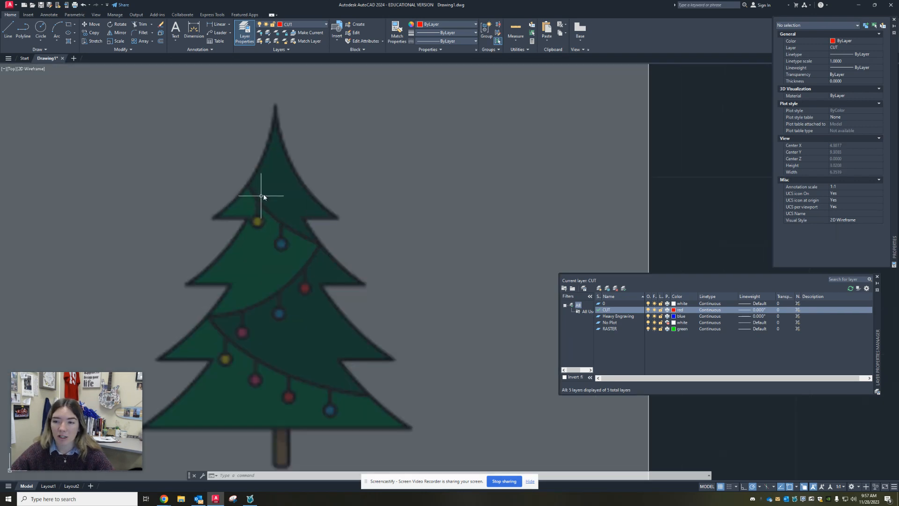
scroll(310, 81, "up", 3)
middle_click_drag(242, 189, 308, 182)
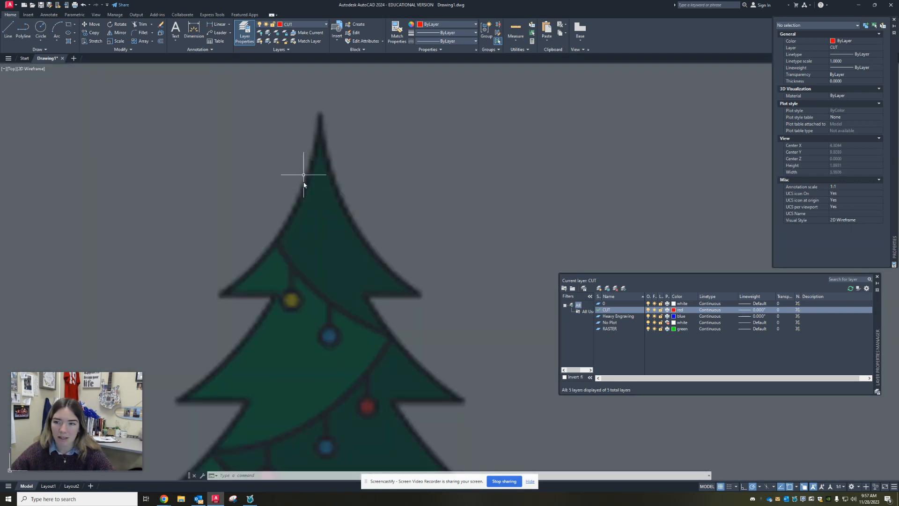
key("Escape")
key("Escape")
key("Escape")
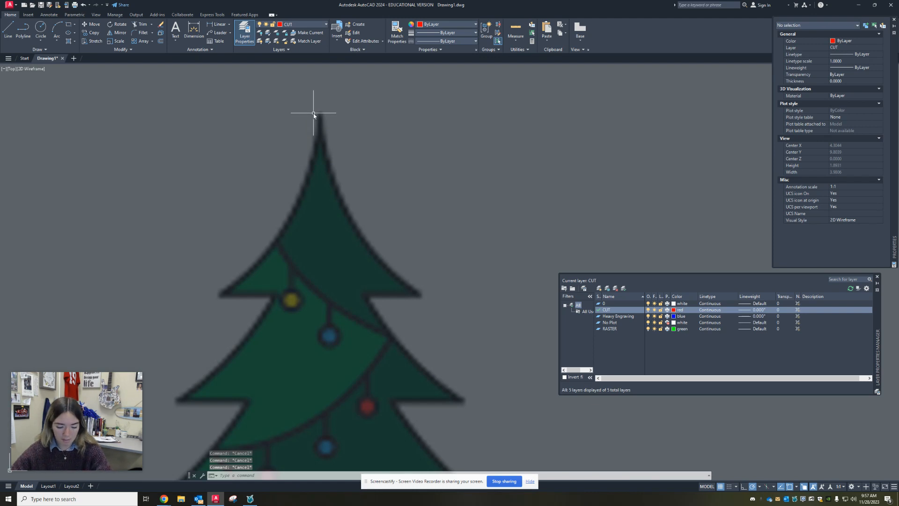
type("l")
key("Return")
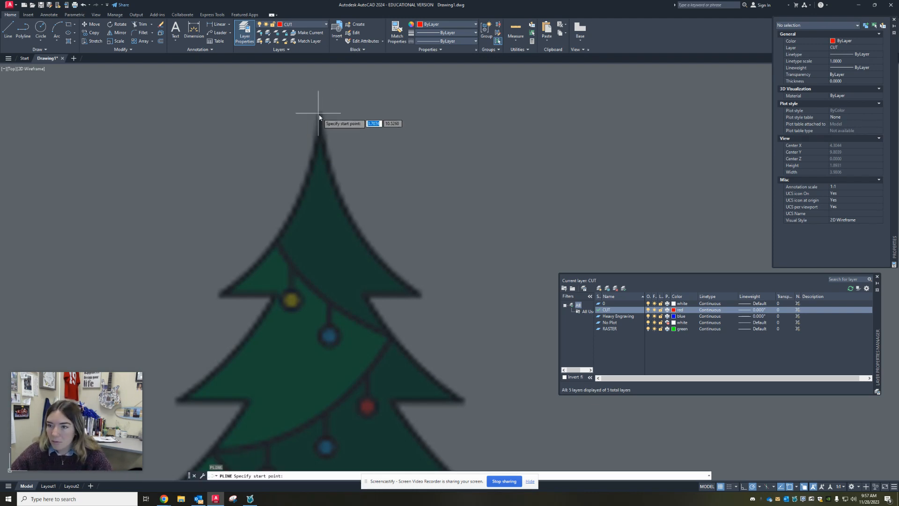
middle_click_drag(299, 343, 340, 75)
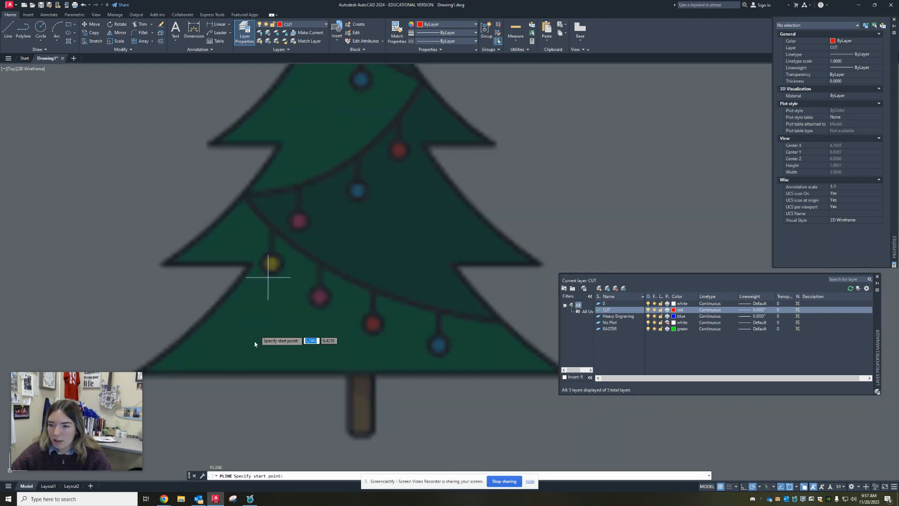
middle_click_drag(245, 388, 371, 273)
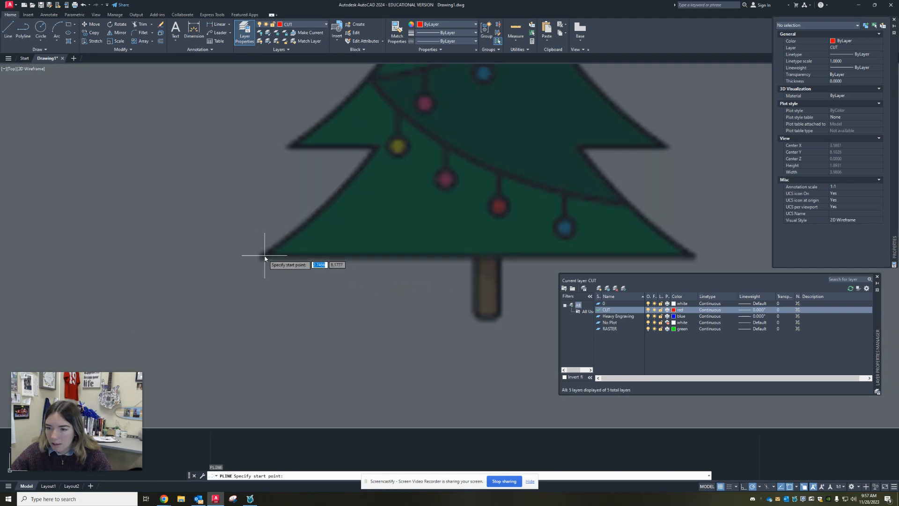
left_click(264, 256)
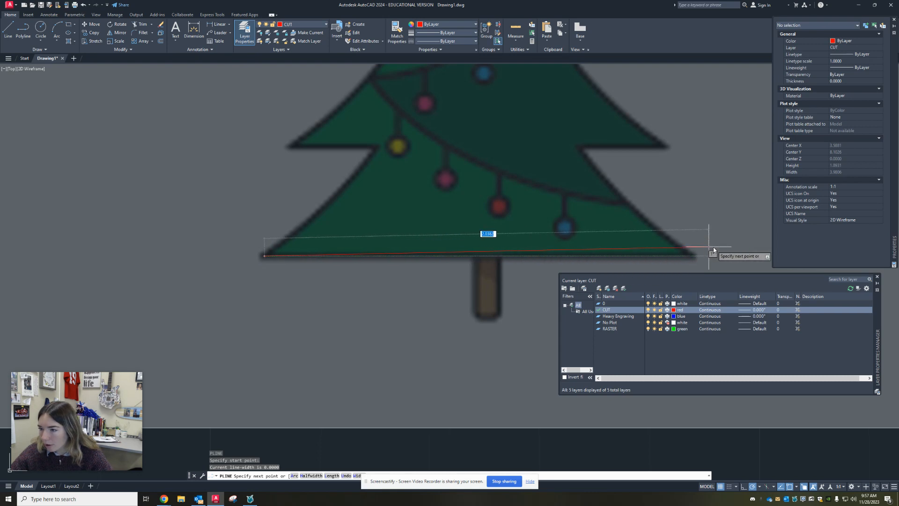
left_click(692, 255)
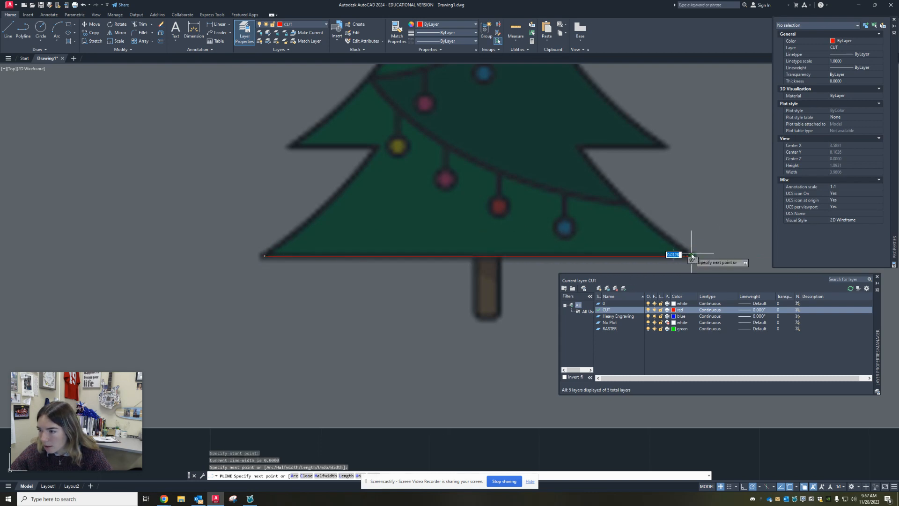
Step: Continue the polyline with an arc segment from the bottom right tip up to the first inner notch on the tree's right side
mouse_move(598, 160)
middle_mouse_down()
mouse_move(434, 164)
mouse_move(365, 150)
middle_mouse_up()
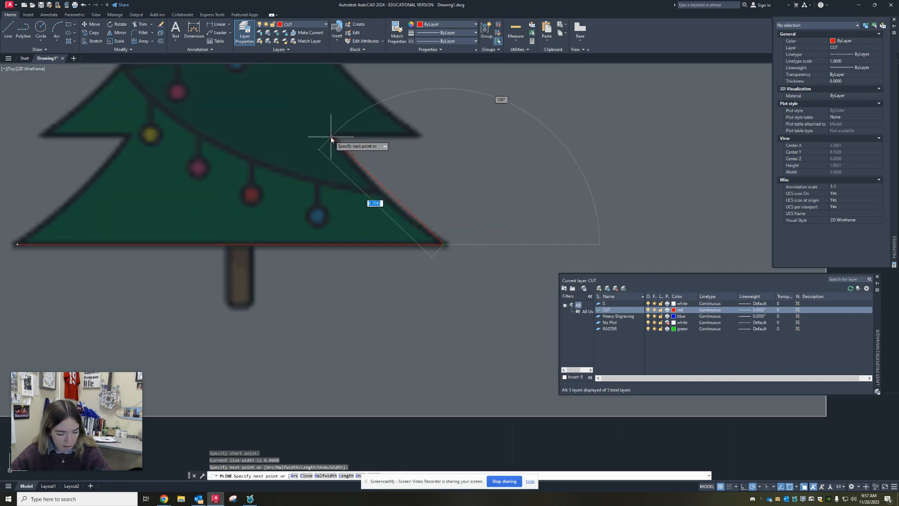
type("a")
key("Return")
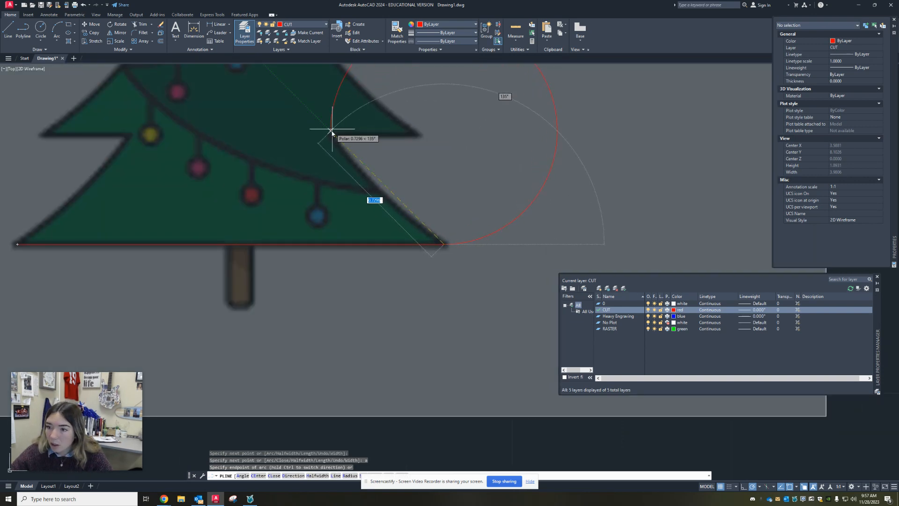
scroll(331, 133, "up", 5)
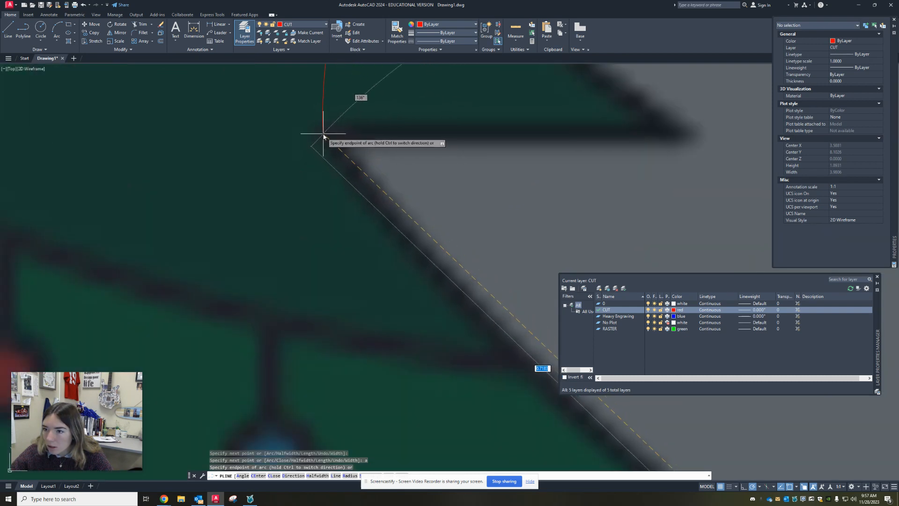
left_click(323, 135)
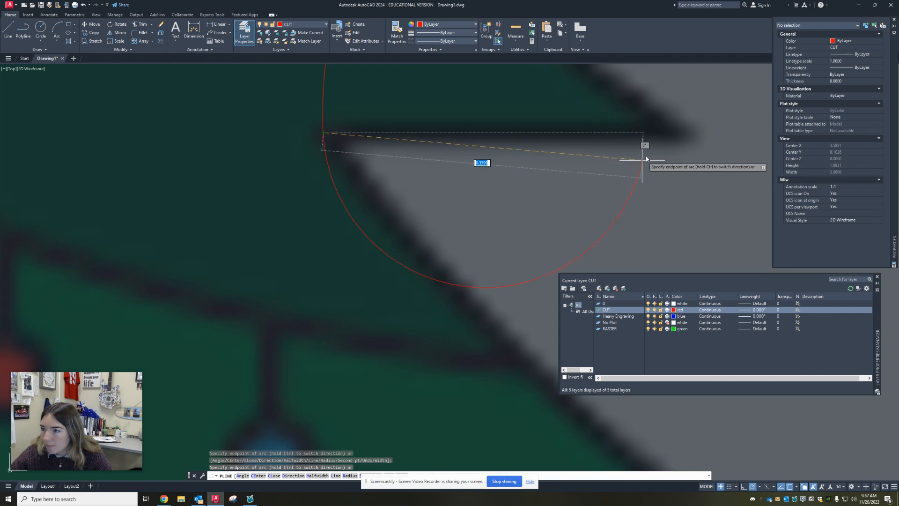
Step: Add a horizontal straight polyline segment from the first right-side notch out to the tip of the branch above it
type("l")
key("Return")
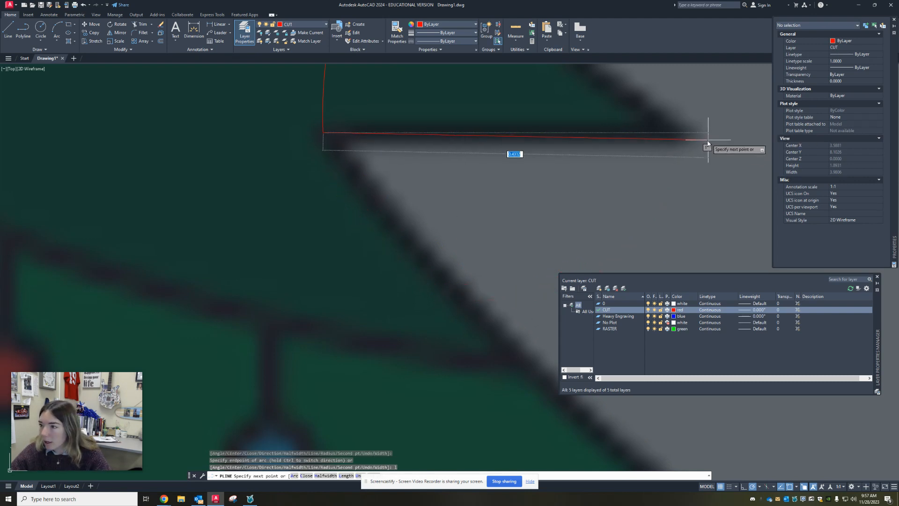
left_click(686, 133)
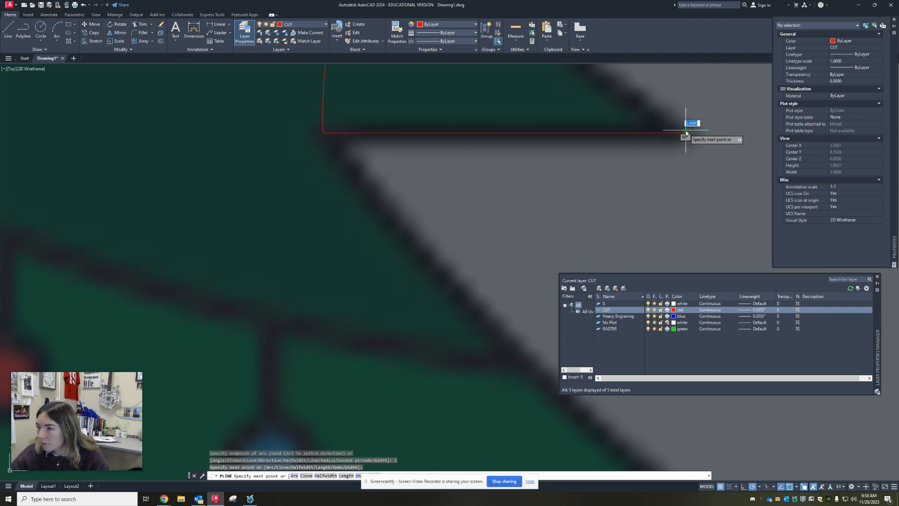
Step: Add an arc polyline segment from that branch tip up to the second inner notch on the tree's right side
scroll(634, 234, "down", 4)
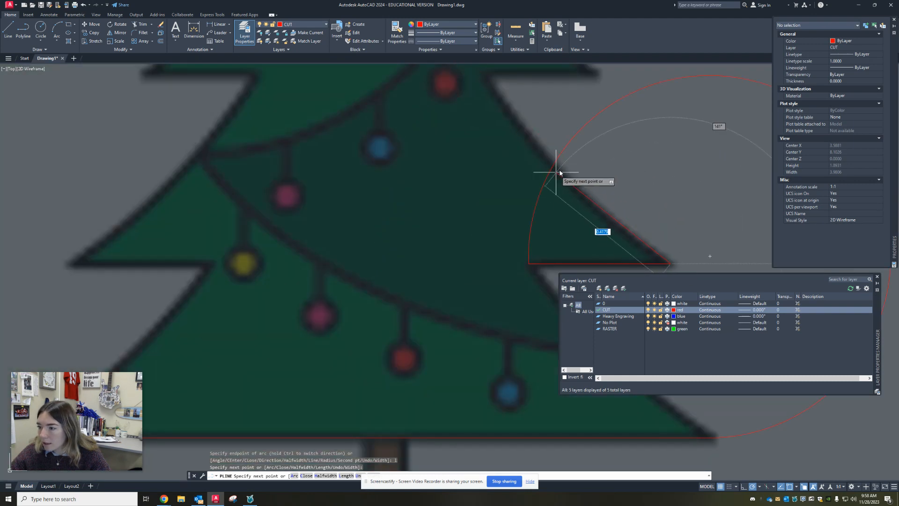
type("a")
key("Return")
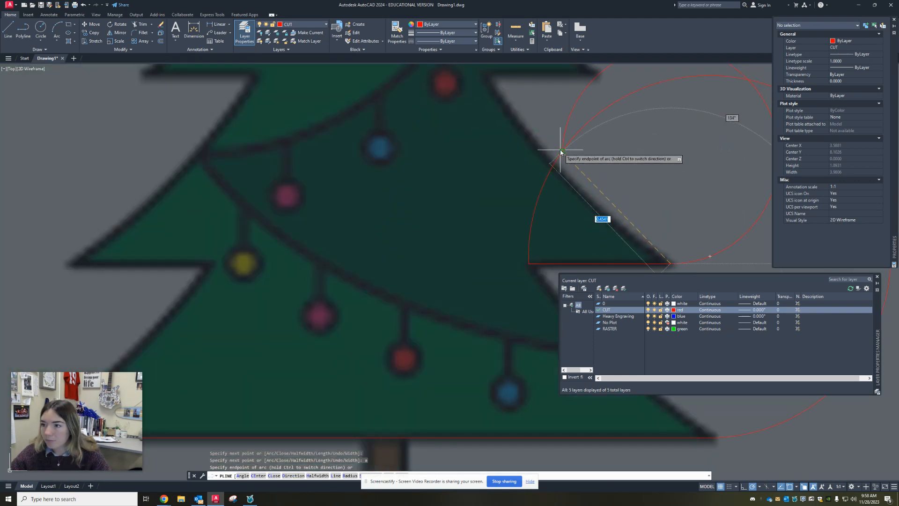
scroll(559, 171, "up", 4)
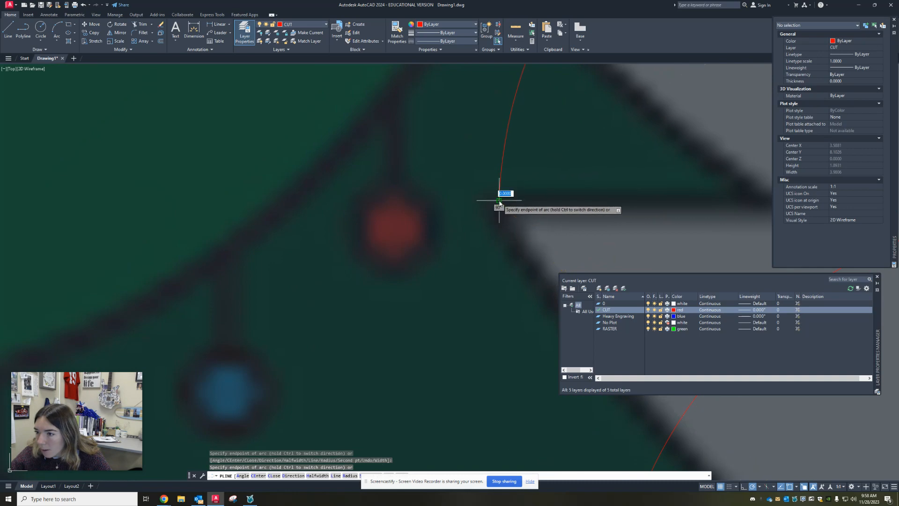
left_click(498, 200)
Step: Add a horizontal straight polyline segment from the second right-side notch out to the tip of the branch above it
scroll(715, 225, "down", 2)
middle_click_drag(715, 222, 530, 55)
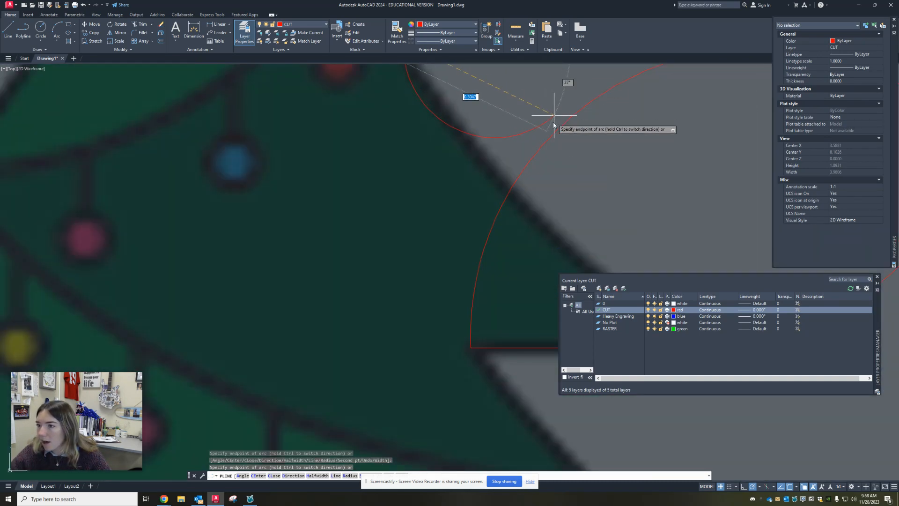
scroll(554, 127, "down", 2)
mouse_move(554, 126)
middle_mouse_down()
mouse_move(347, 341)
mouse_move(338, 231)
middle_mouse_up()
scroll(337, 237, "up", 4)
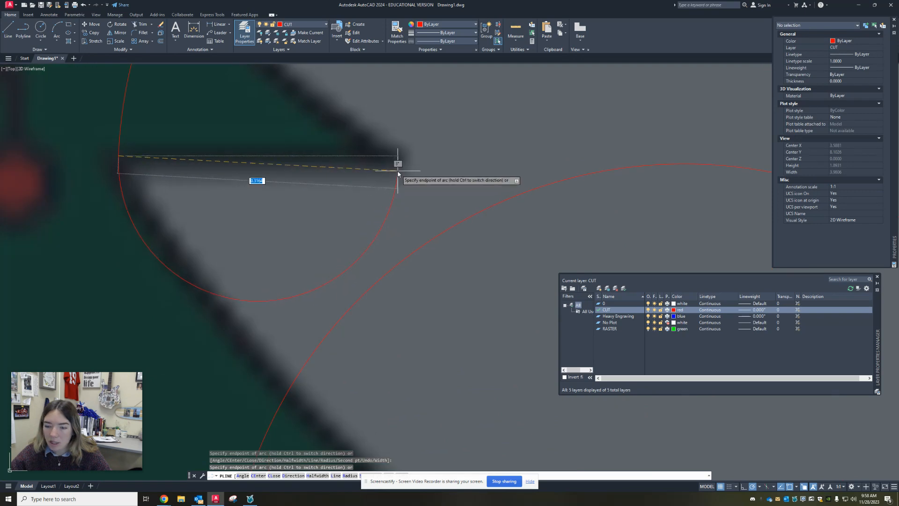
type("l")
key("Return")
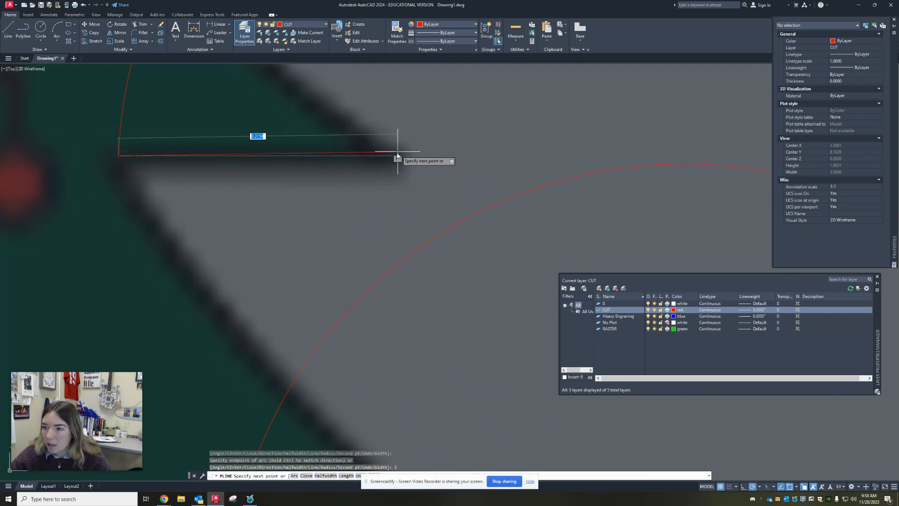
left_click(397, 156)
Step: Add an arc polyline segment from that branch tip up to the third inner notch on the tree's right side
scroll(370, 148, "down", 5)
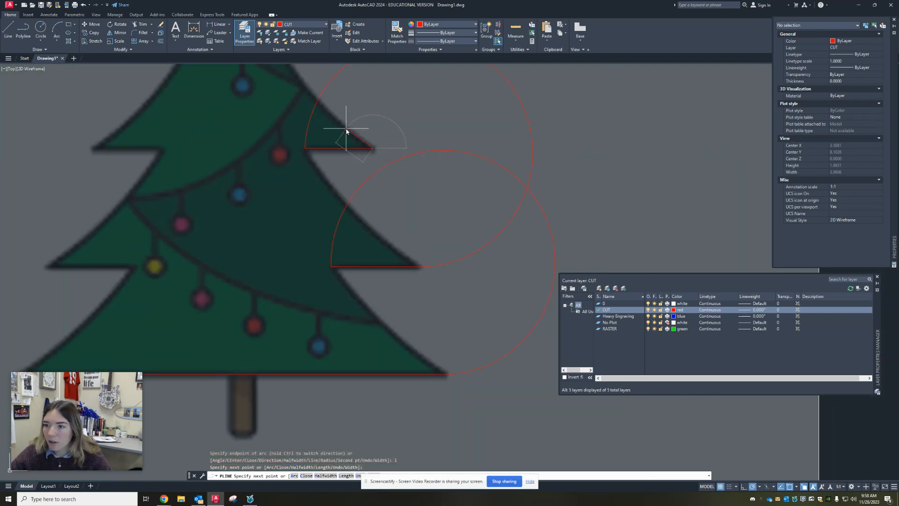
scroll(345, 132, "up", 2)
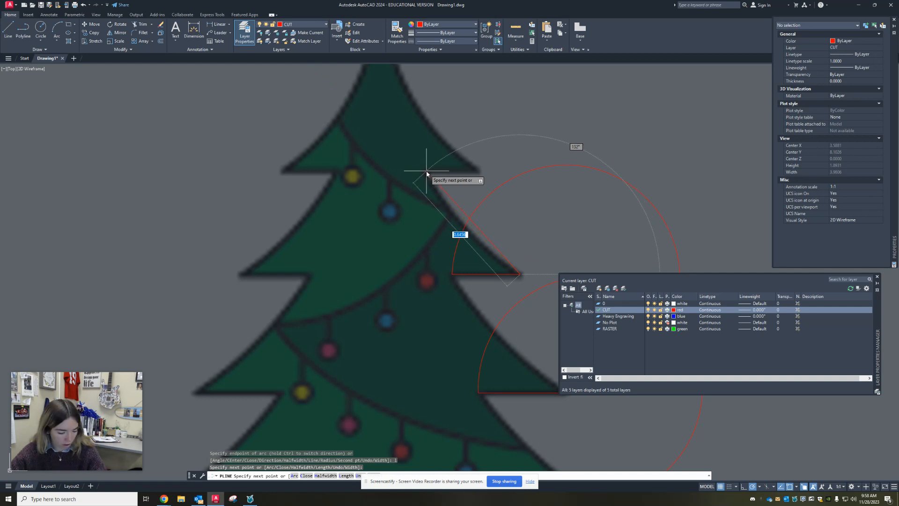
type("a")
key("Return")
scroll(416, 176, "up", 4)
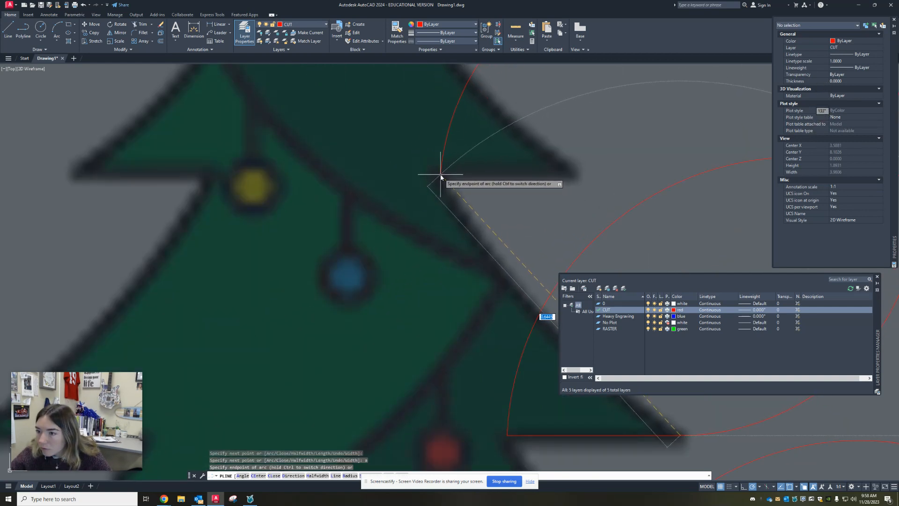
left_click(440, 177)
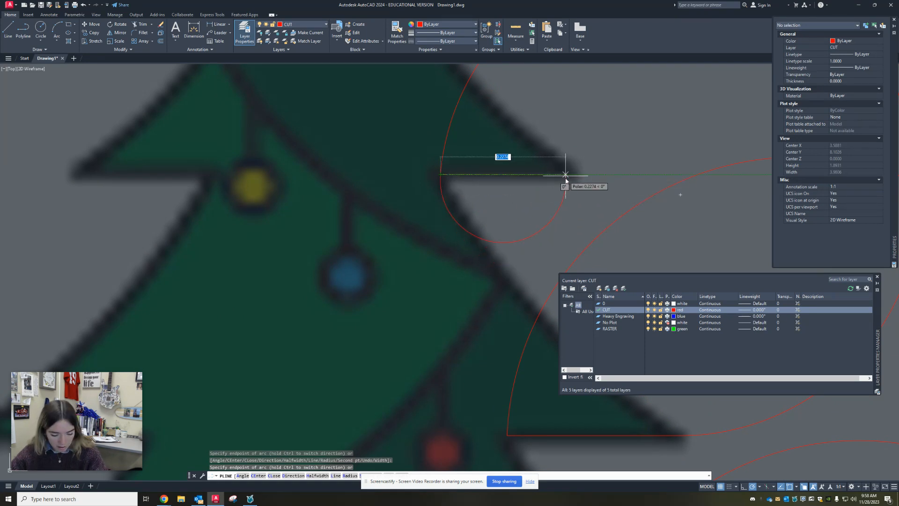
Step: Add a horizontal straight polyline segment about 0.23 long from the third right-side notch to the topmost right branch tip
type("l")
key("Return")
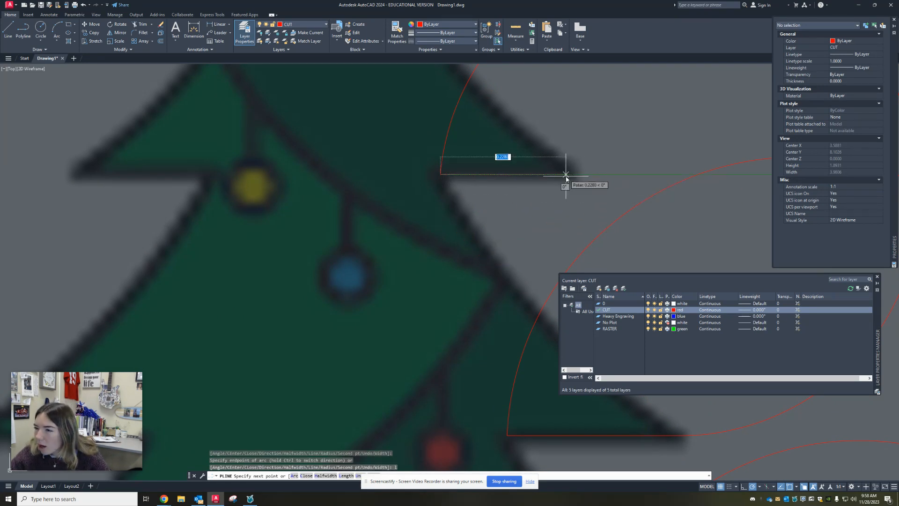
left_click(568, 175)
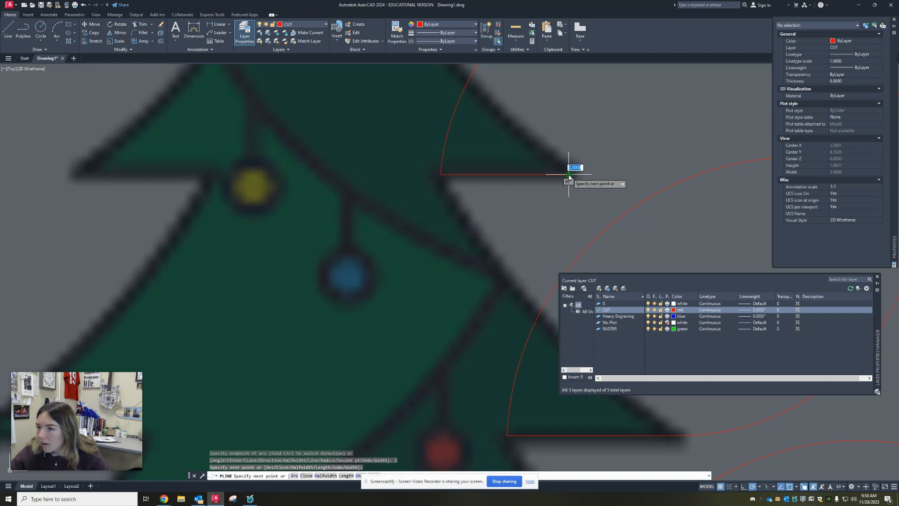
Step: Add an arc polyline segment from the topmost right branch tip up to the peak of the tree
scroll(521, 138, "down", 5)
scroll(515, 197, "up", 2)
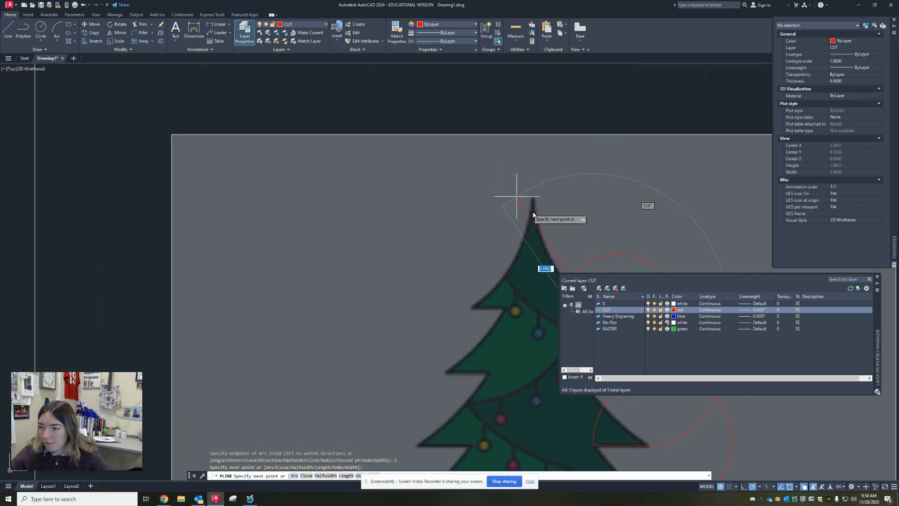
middle_click_drag(522, 201, 301, 101)
type("a")
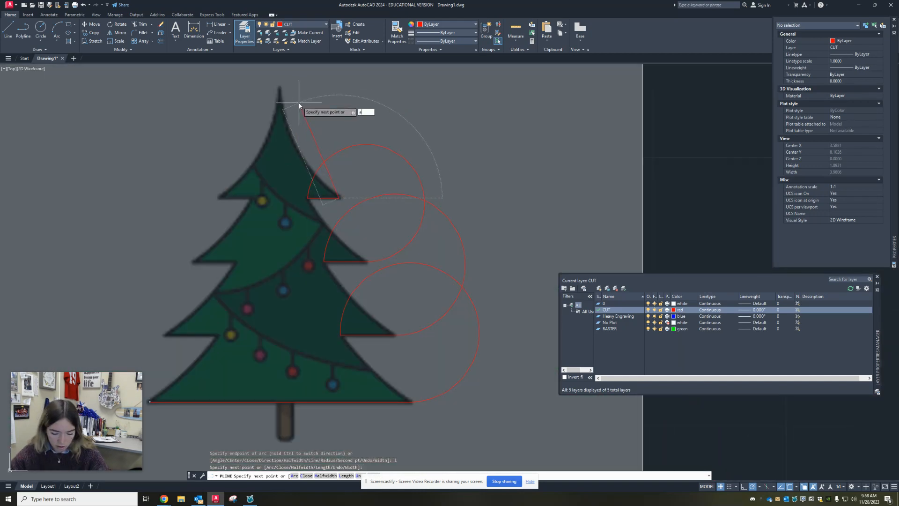
key("Return")
scroll(273, 92, "up", 2)
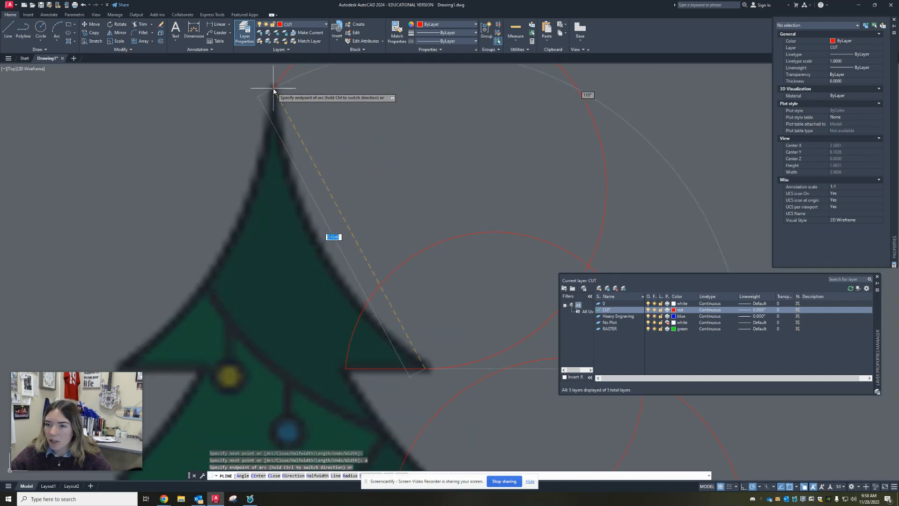
left_click(274, 87)
Step: Continue the polyline with an arc segment from the tree's peak down to the topmost branch tip on the left side
middle_click_drag(258, 157, 330, 119)
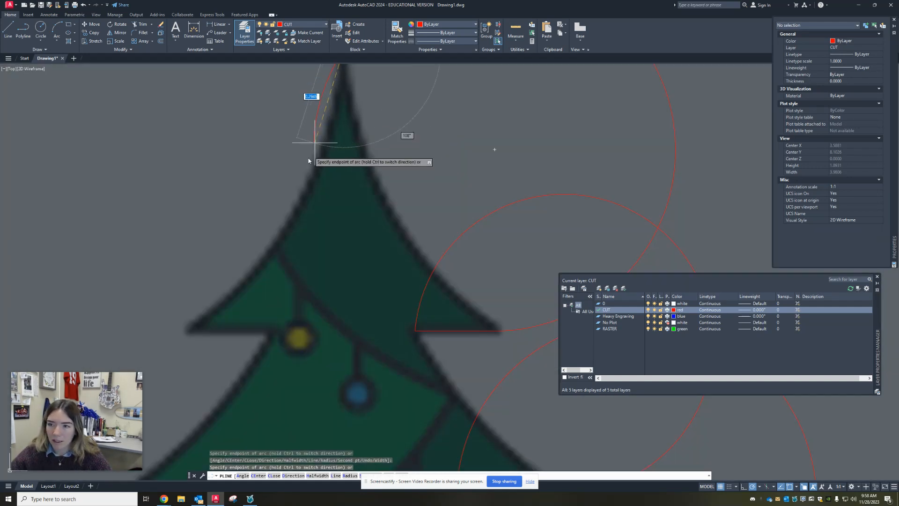
middle_click_drag(240, 263, 173, 377)
scroll(173, 376, "down", 2)
middle_click_drag(213, 317, 378, 225)
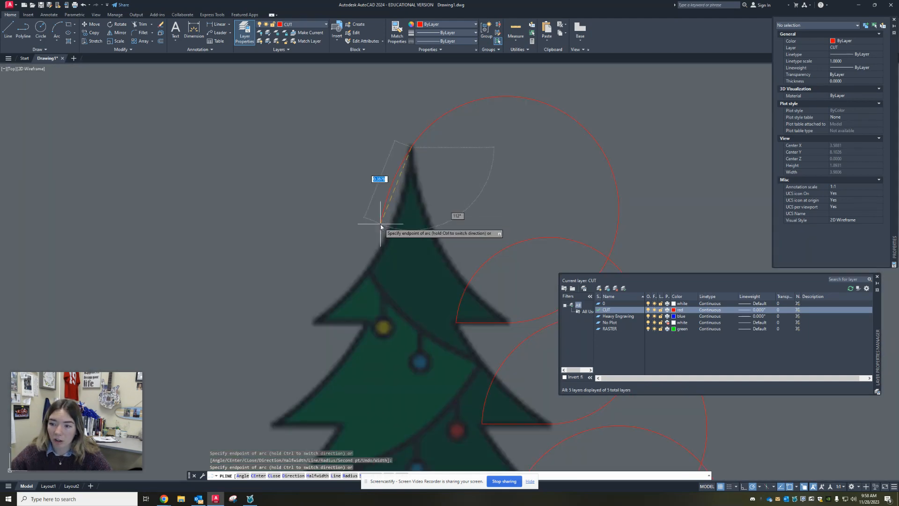
scroll(311, 289, "up", 2)
mouse_move(310, 290)
middle_mouse_down()
mouse_move(345, 236)
mouse_move(298, 217)
middle_mouse_up()
scroll(298, 217, "up", 2)
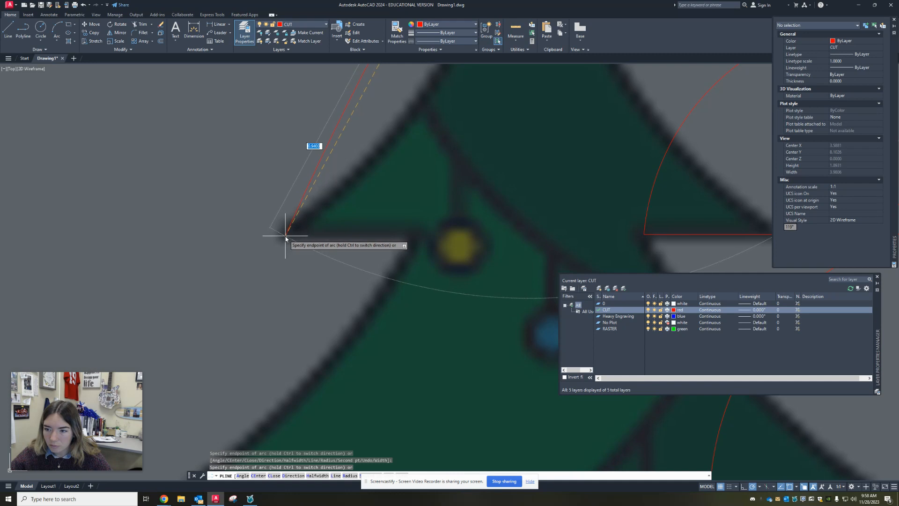
left_click(286, 235)
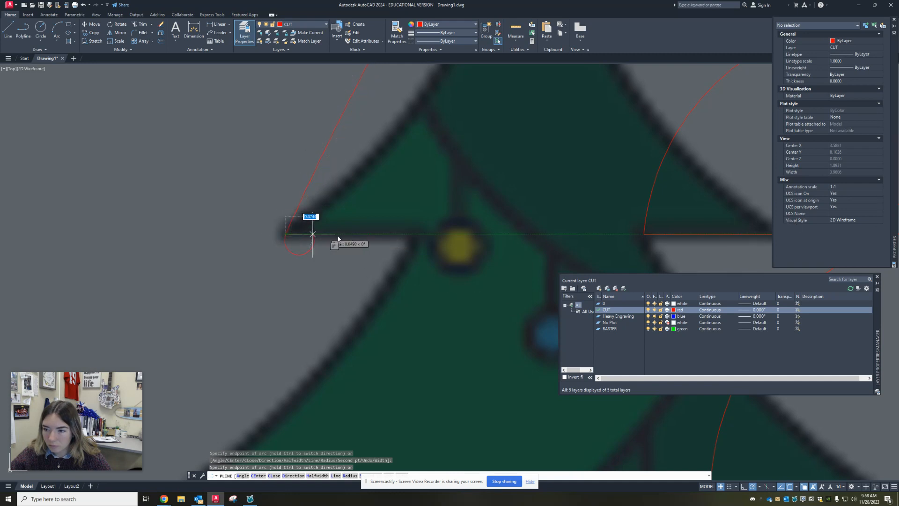
Step: Add a horizontal straight polyline segment about 0.24 long from the topmost left branch tip in to the notch below it
type("l")
key("Return")
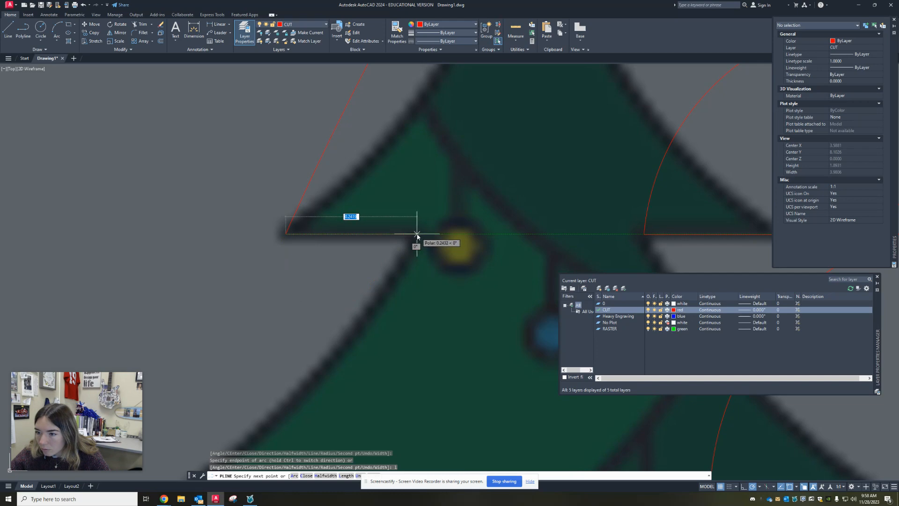
left_click(417, 235)
Step: Add an arc polyline segment from the uppermost left notch down to the second branch tip on the left side
scroll(366, 297, "down", 4)
scroll(301, 346, "up", 8)
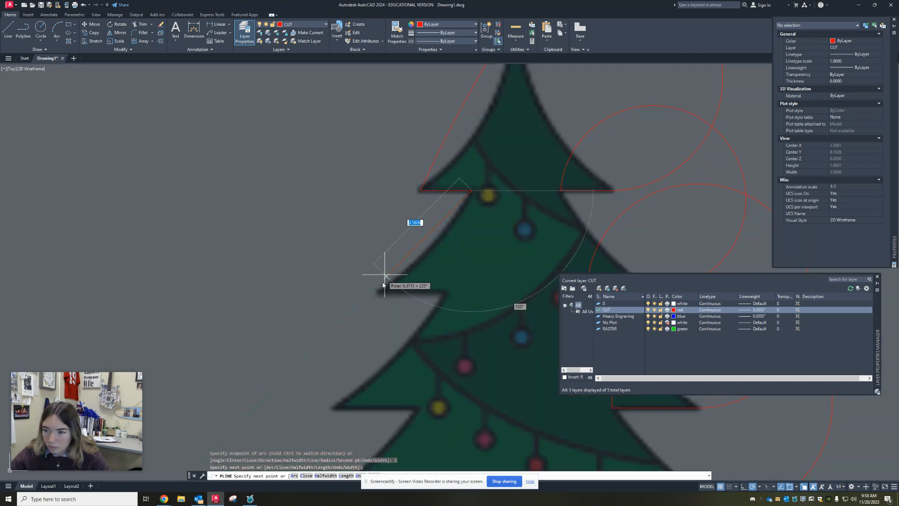
middle_click_drag(392, 300, 316, 227)
type("a")
key("Return")
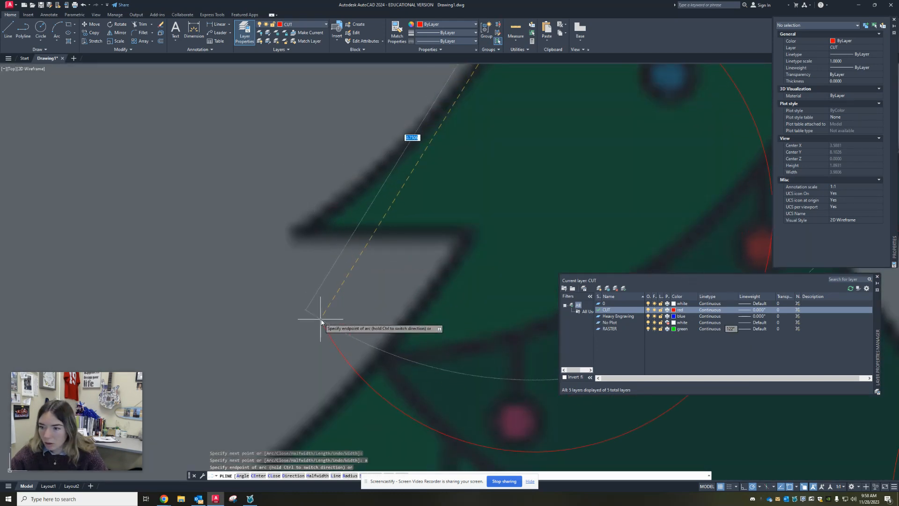
middle_click_drag(322, 318, 332, 181)
scroll(328, 182, "down", 5)
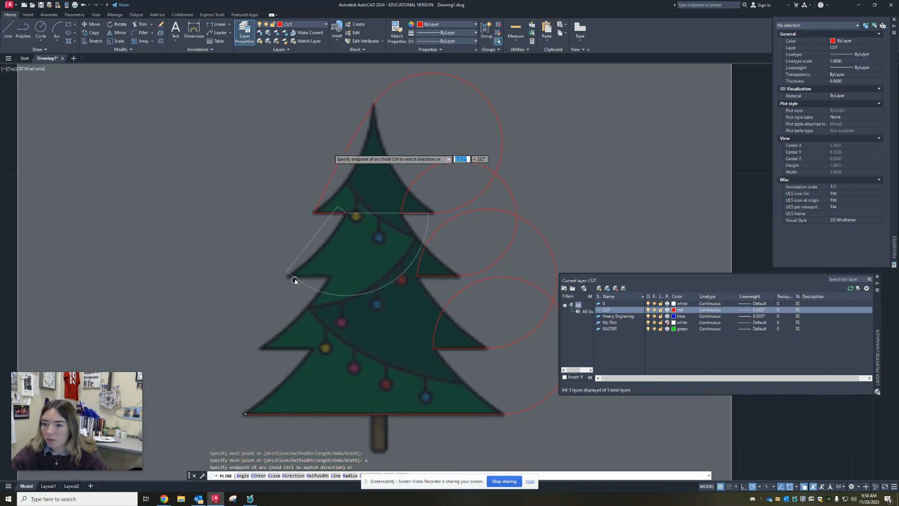
scroll(292, 280, "up", 5)
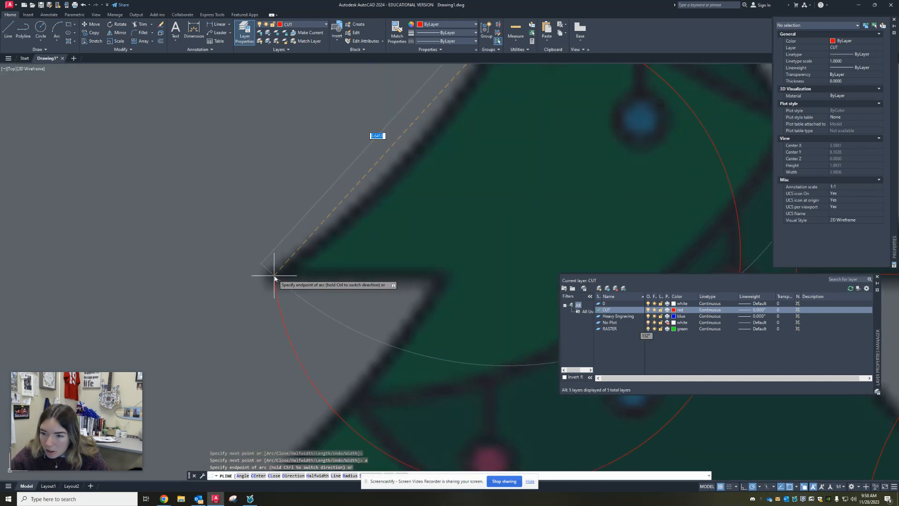
left_click(279, 277)
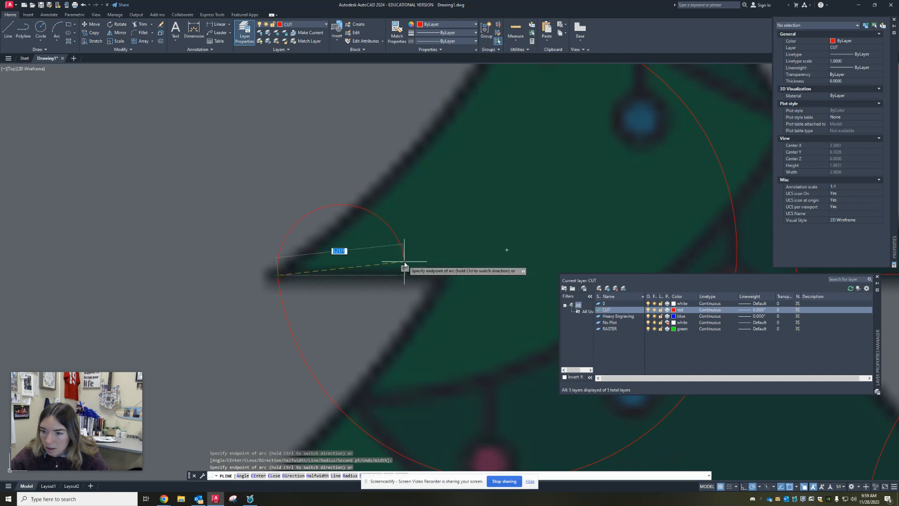
Step: Add a horizontal straight polyline segment from the second left branch tip in to the middle notch on the left side
type("l")
key("Return")
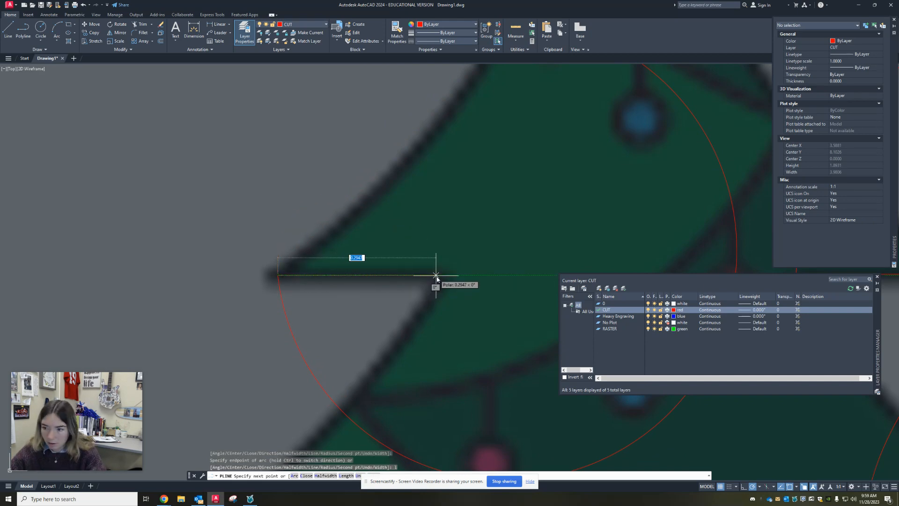
left_click(446, 275)
Step: Add an arc polyline segment from the middle left notch down to the third branch tip on the left side
scroll(398, 300, "down", 4)
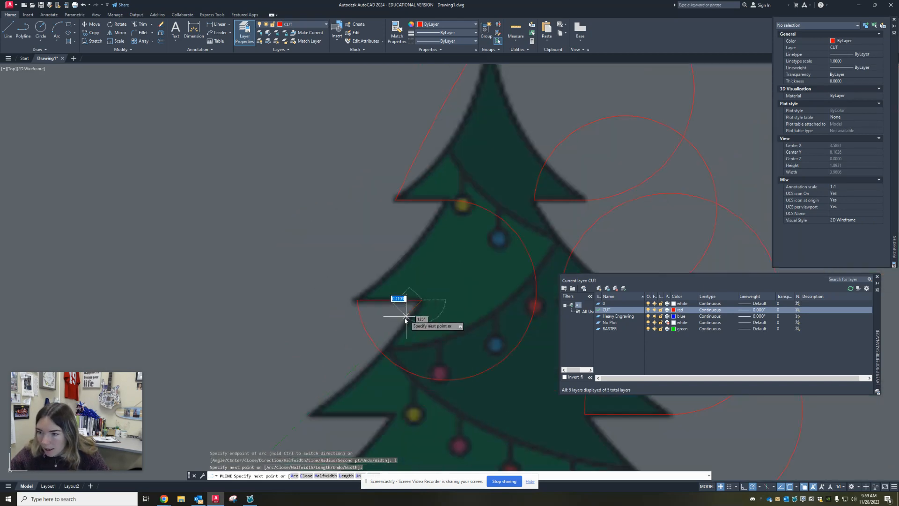
scroll(370, 307, "up", 3)
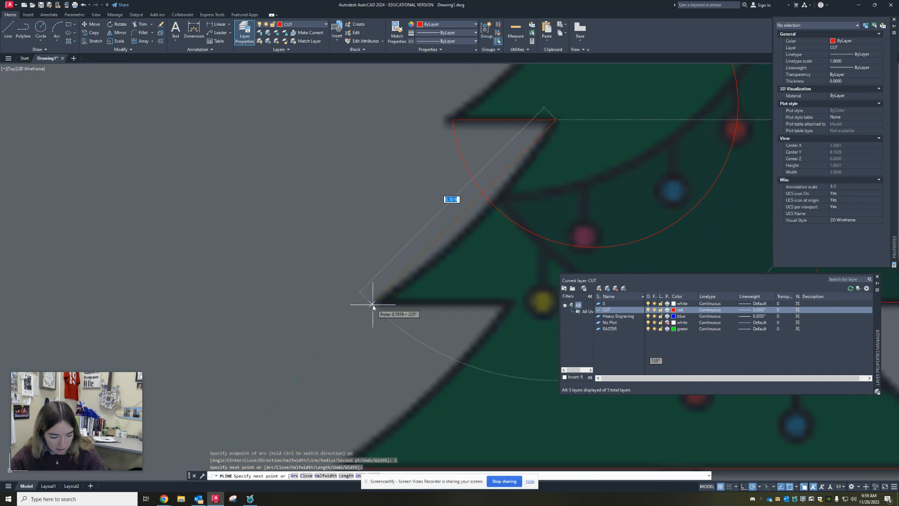
type("a")
key("Return")
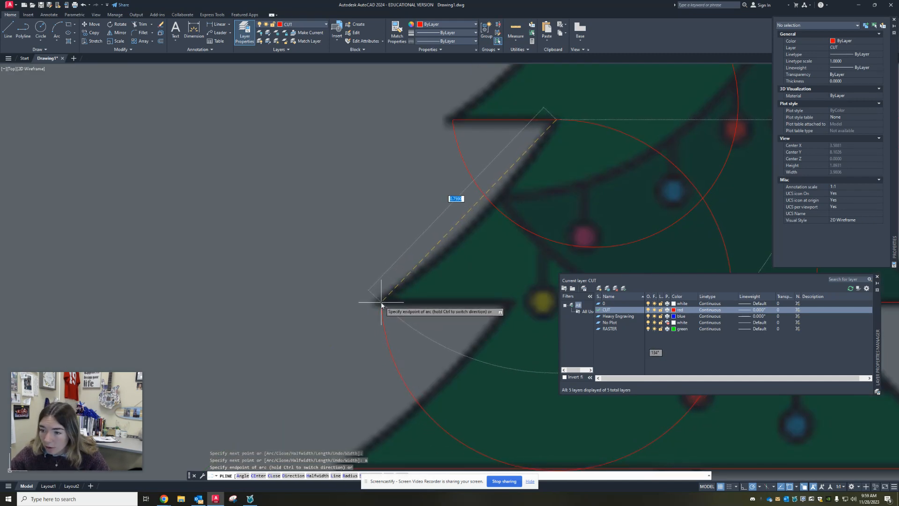
left_click(382, 305)
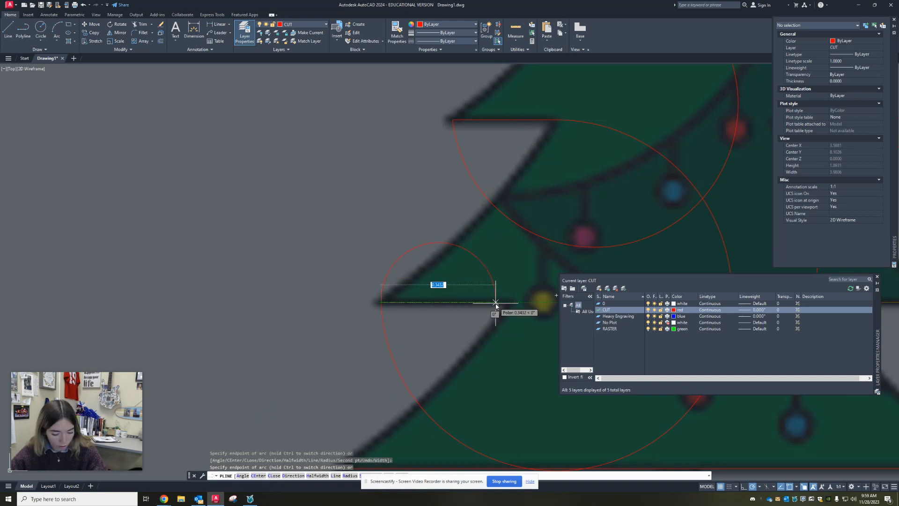
Step: Add a horizontal straight polyline segment about 0.39 long from the third left branch tip in to the lowest left notch
type("l")
key("Return")
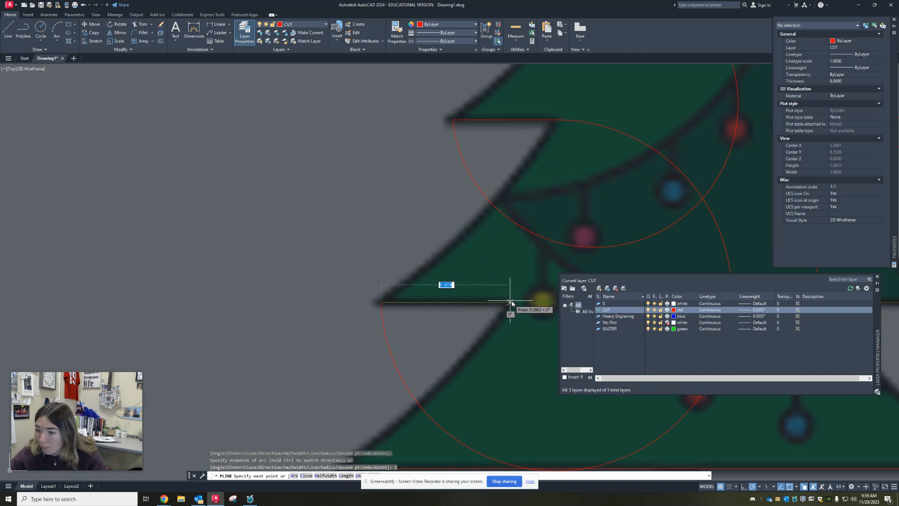
left_click(512, 303)
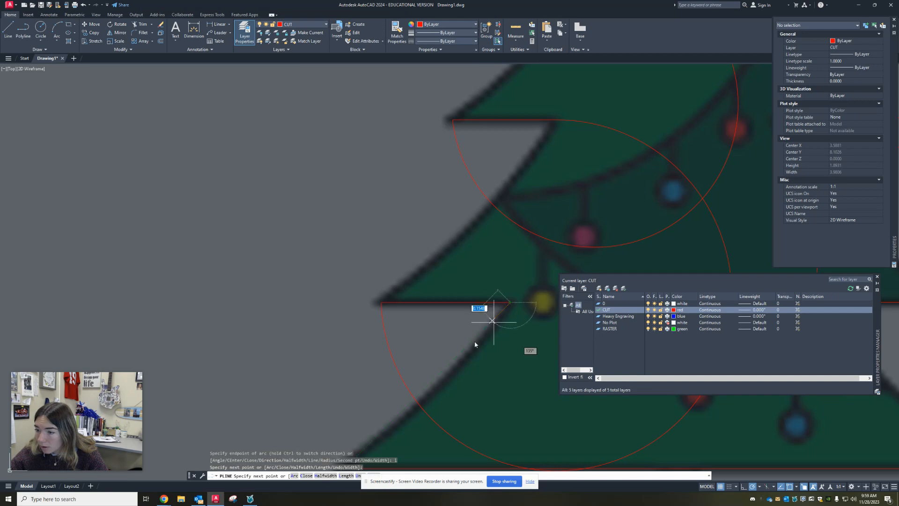
Step: Add an arc segment from the lowest left notch to the outline's starting point at the bottom left tip, and end the polyline
scroll(436, 356, "down", 5)
scroll(450, 297, "up", 3)
scroll(434, 314, "up", 5)
middle_click_drag(434, 315, 204, 231)
type("a")
key("Return")
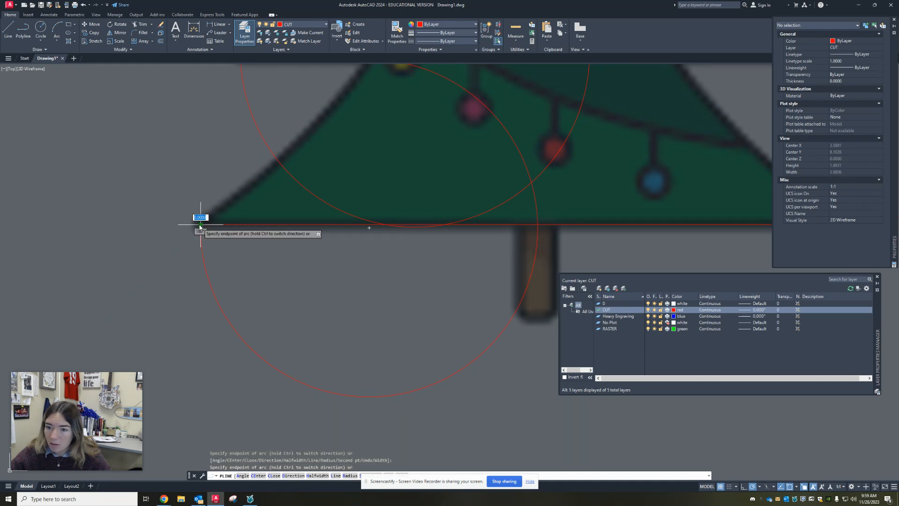
key("Escape")
scroll(297, 254, "down", 5)
middle_click_drag(338, 279, 289, 373)
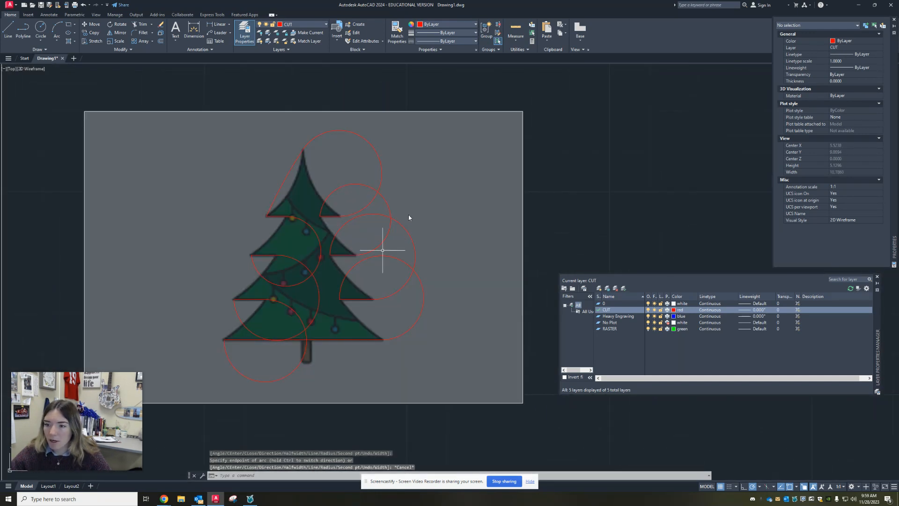
left_click(395, 131)
left_click(325, 159)
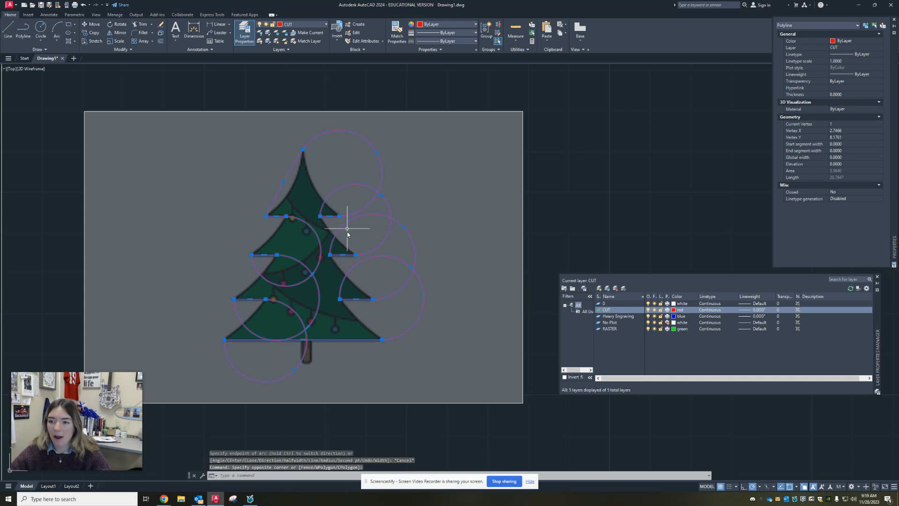
key("Escape")
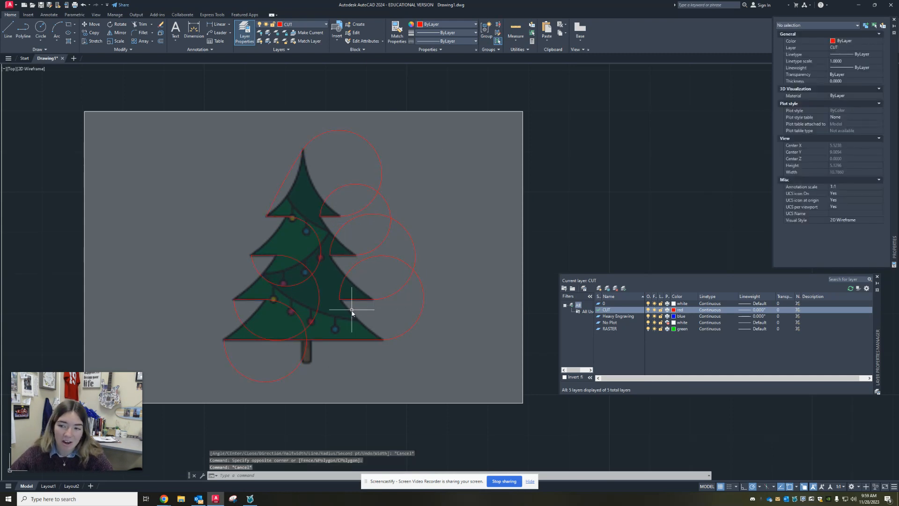
Step: Select the tree outline and stretch the arc between the top left notch and second left branch tip onto the image's edge
left_click(363, 136)
scroll(283, 228, "up", 6)
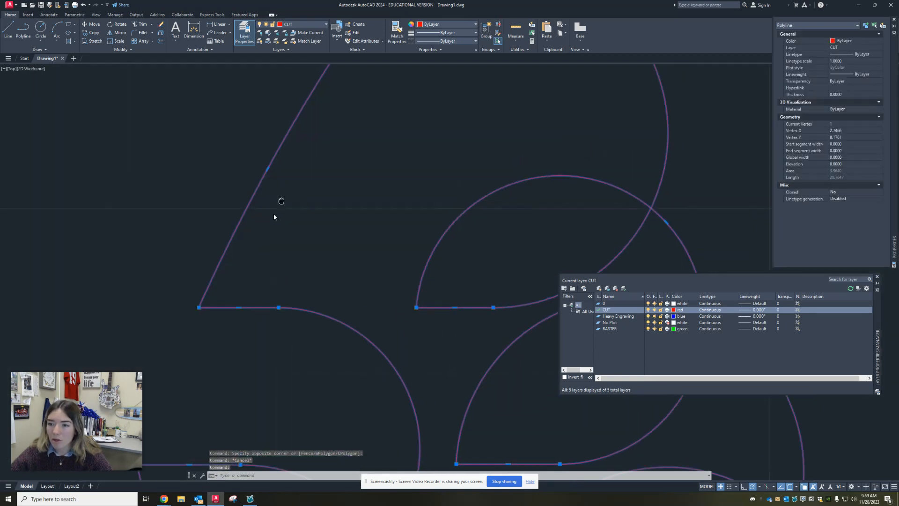
scroll(274, 214, "down", 2)
middle_click_drag(277, 279, 246, 193)
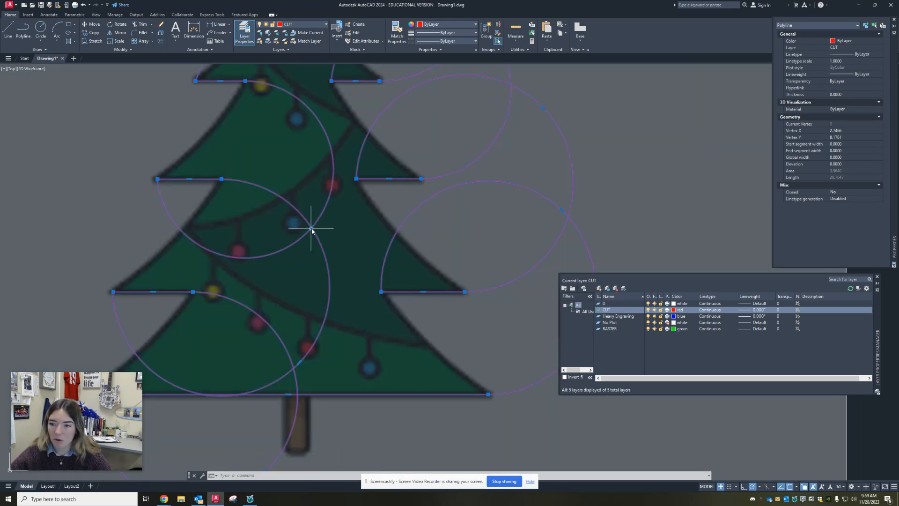
left_click(313, 229)
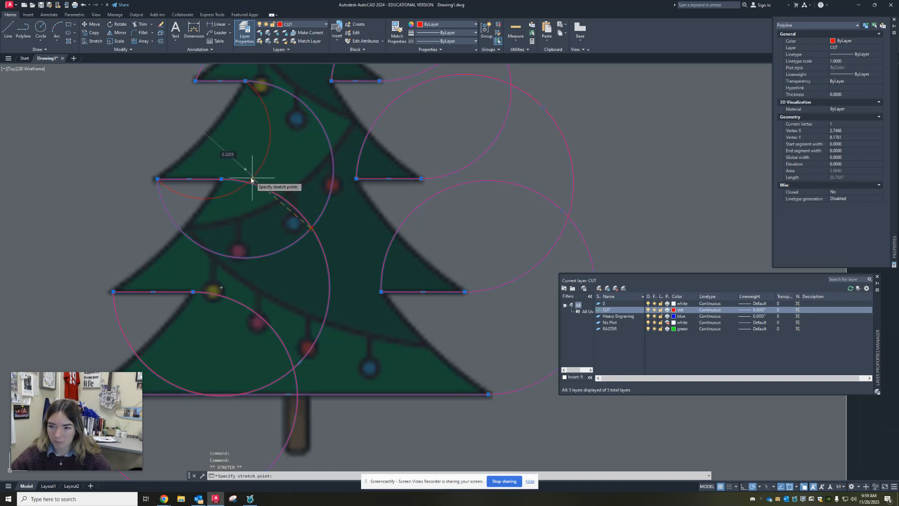
left_click(207, 137)
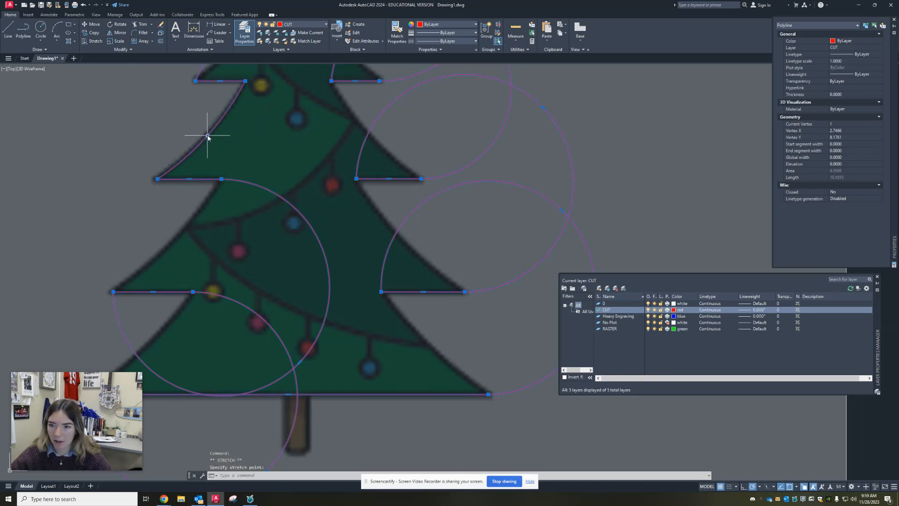
Step: Stretch the two lower left arcs of the outline inward so they follow the image's branch edges
left_click(298, 363)
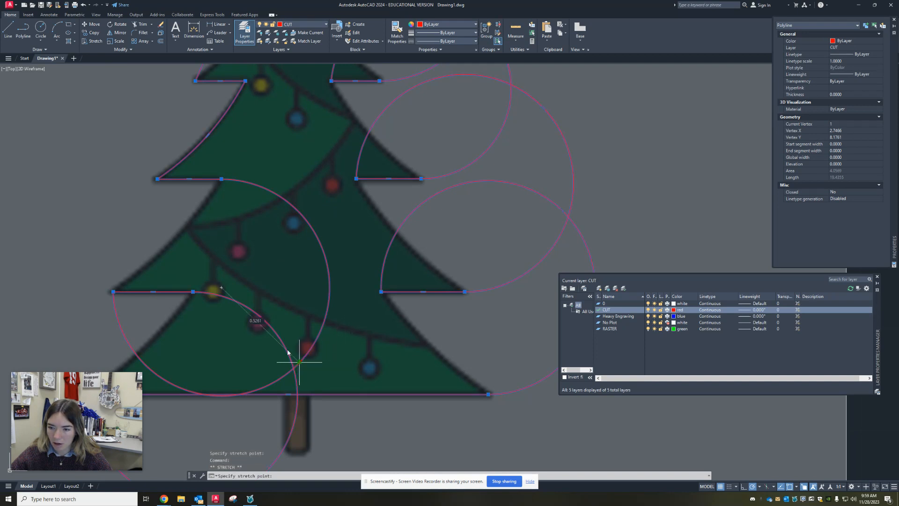
left_click(168, 249)
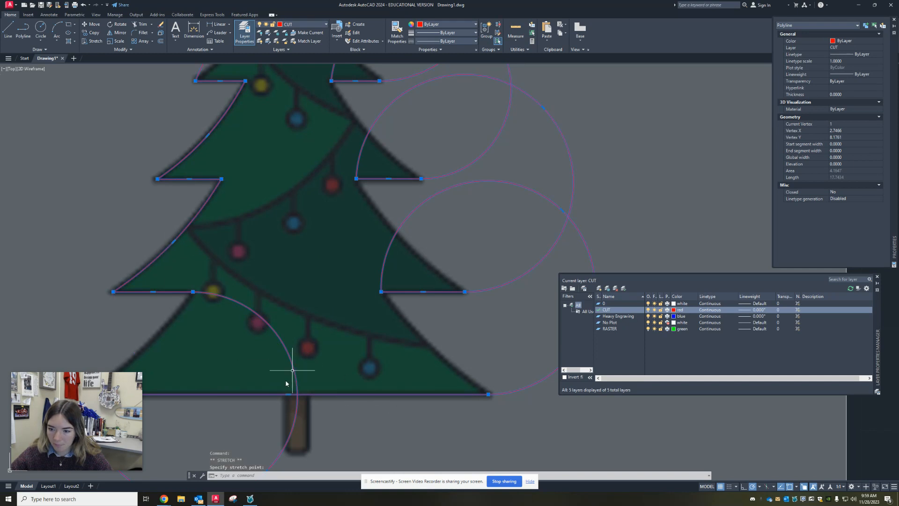
middle_click_drag(286, 383, 326, 249)
left_click(314, 274)
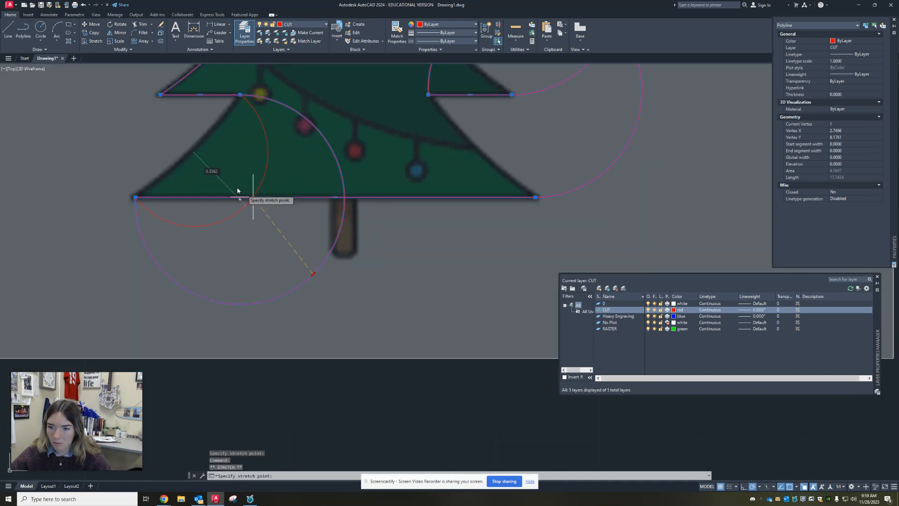
left_click(192, 152)
Step: Stretch the three right arcs below the top tier inward at their midpoints to match the image's branch edges
middle_click_drag(463, 260, 54, 331)
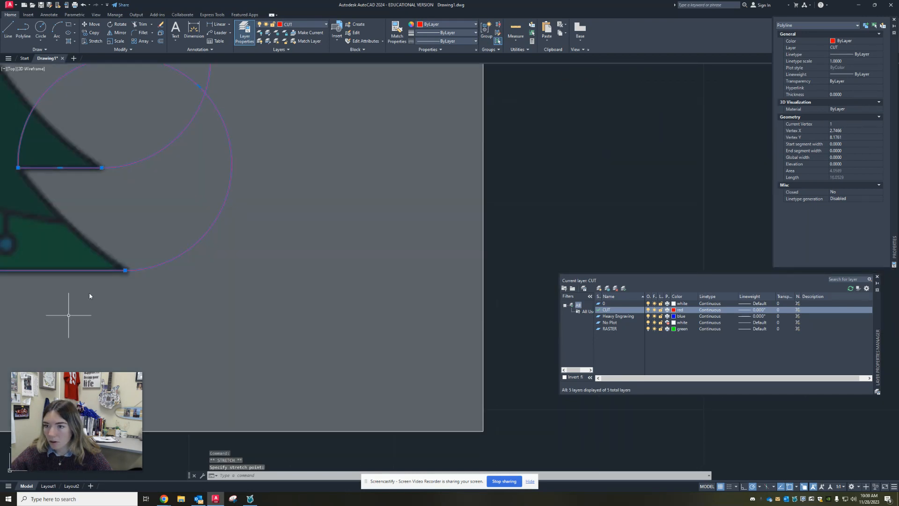
middle_click_drag(150, 204, 288, 306)
left_click(338, 186)
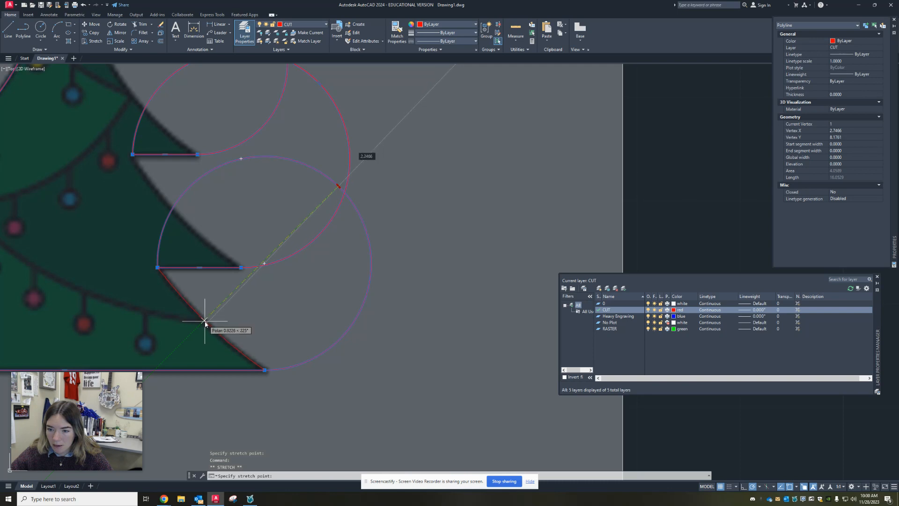
left_click(205, 322)
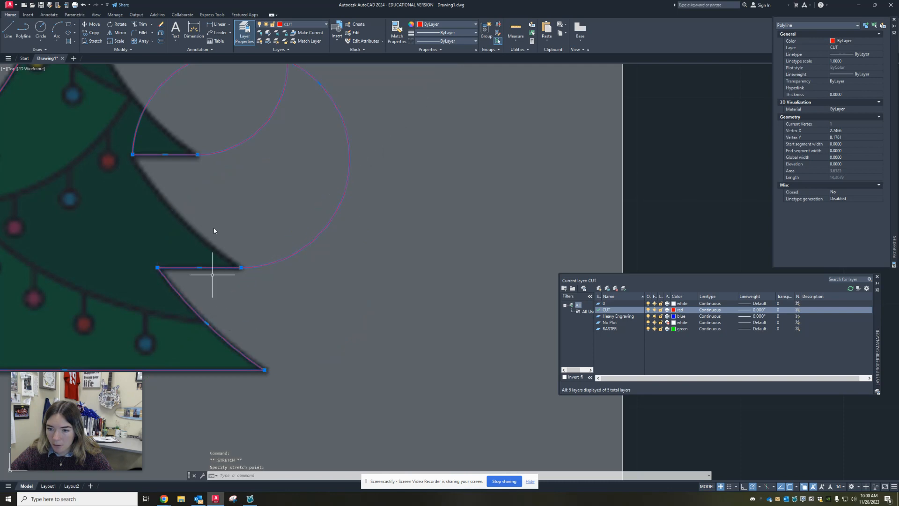
left_click(320, 83)
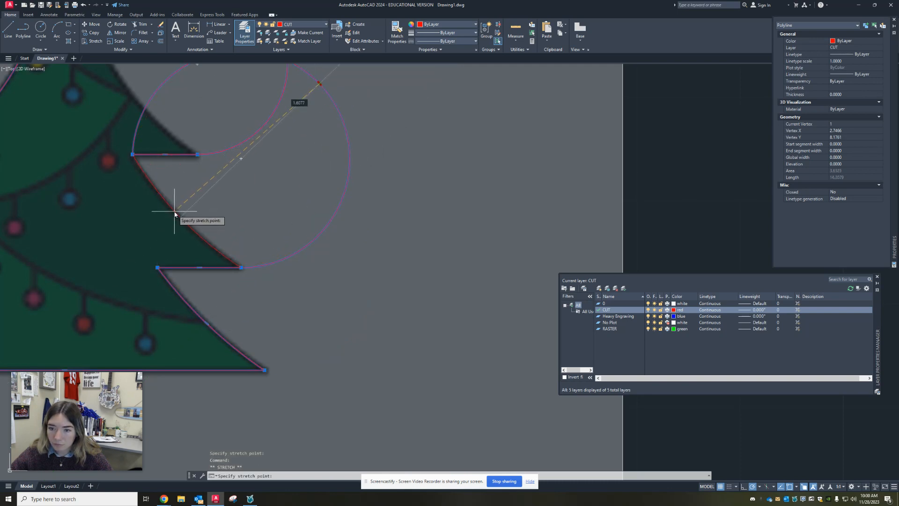
left_click(173, 211)
middle_click_drag(188, 175, 358, 379)
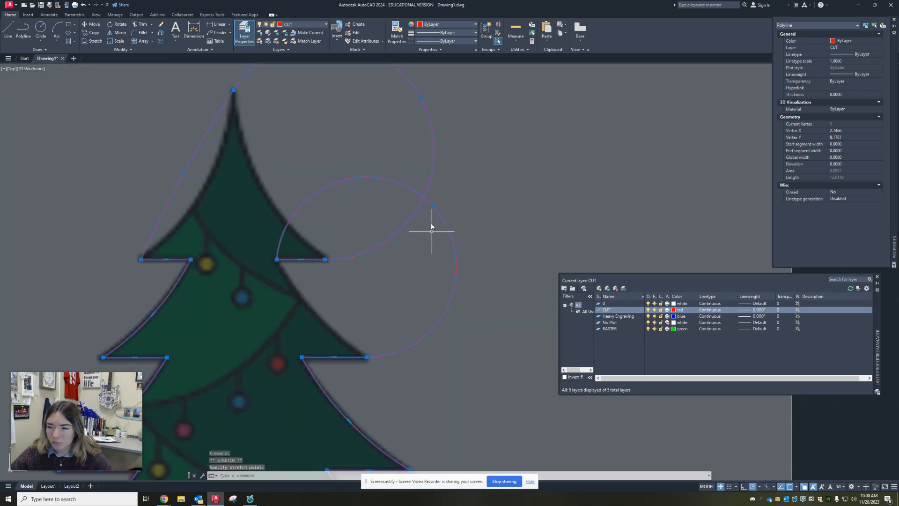
left_click(433, 207)
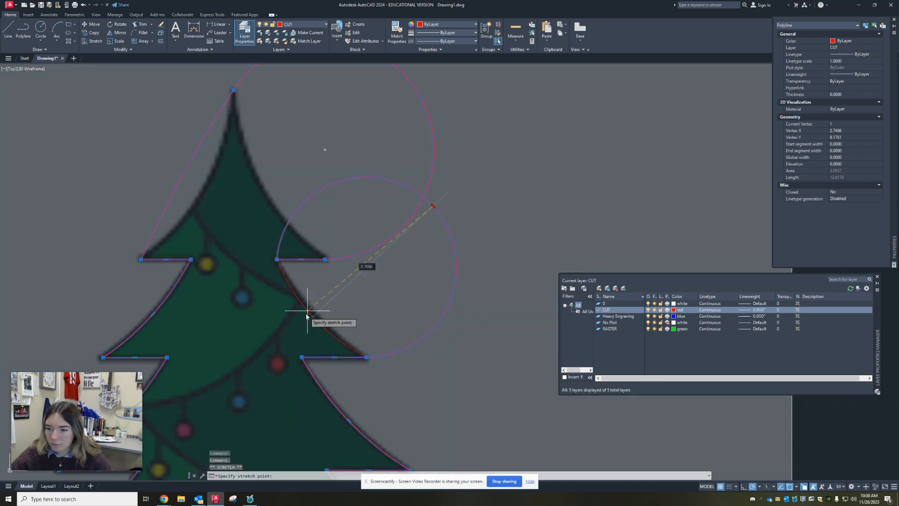
left_click(312, 310)
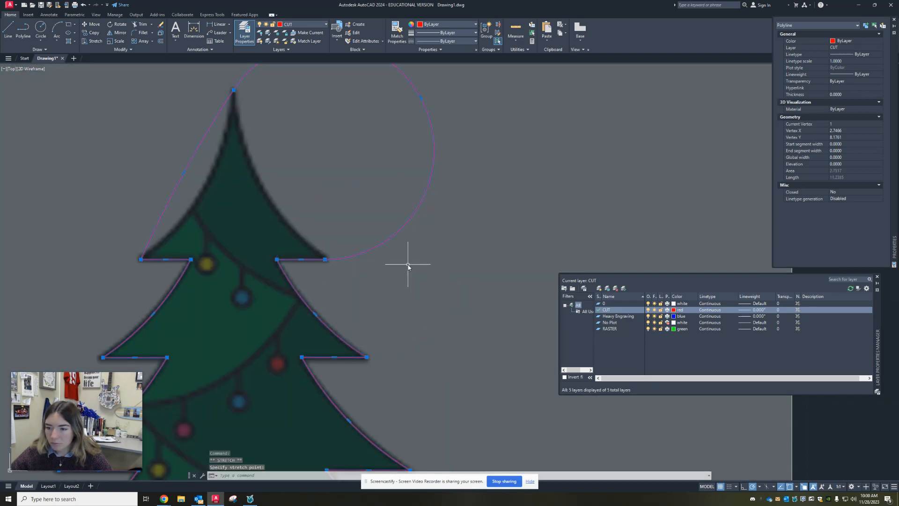
Step: Stretch the arcs on both sides of the treetop onto the image's curved edges, and deselect the outline
middle_click_drag(408, 265, 420, 320)
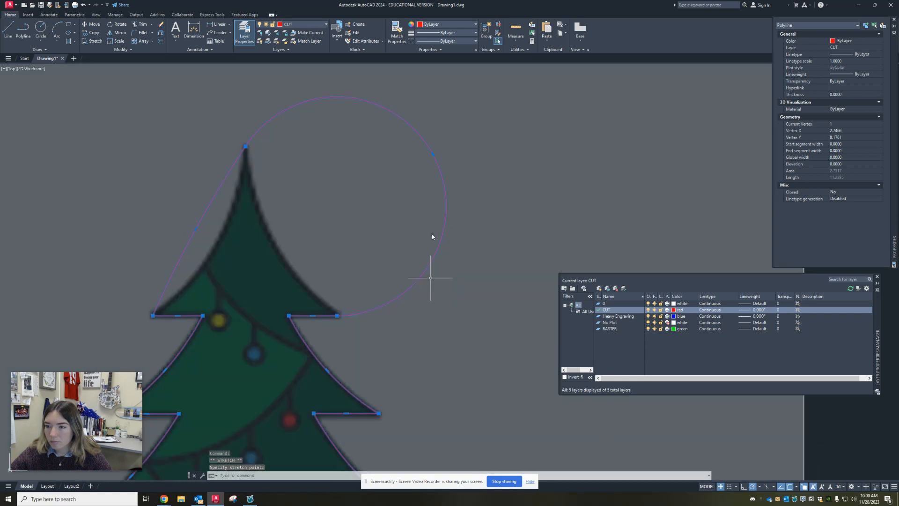
left_click(433, 156)
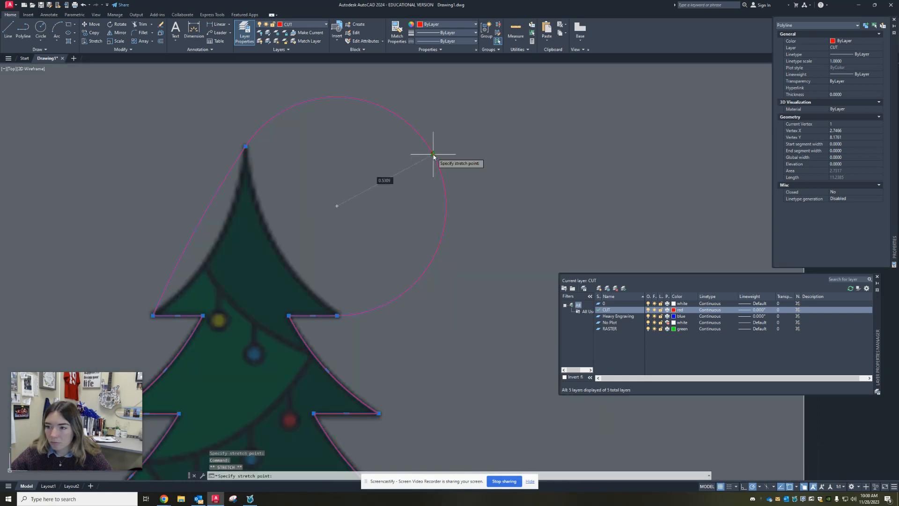
left_click(276, 244)
left_click(196, 229)
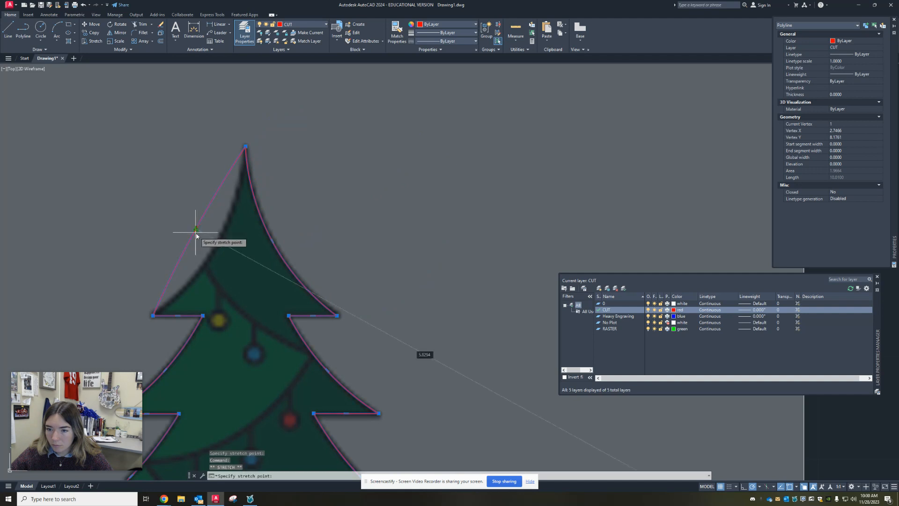
left_click(209, 260)
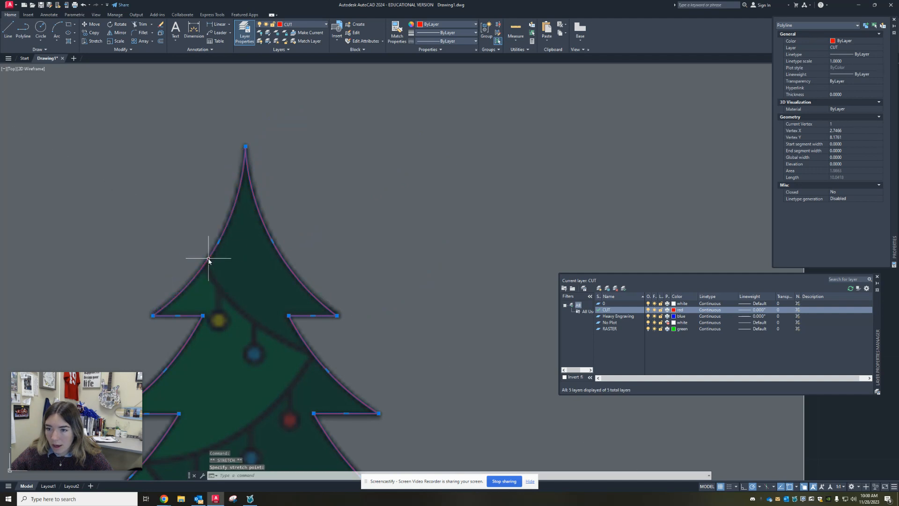
scroll(261, 240, "down", 4)
scroll(251, 281, "down", 2)
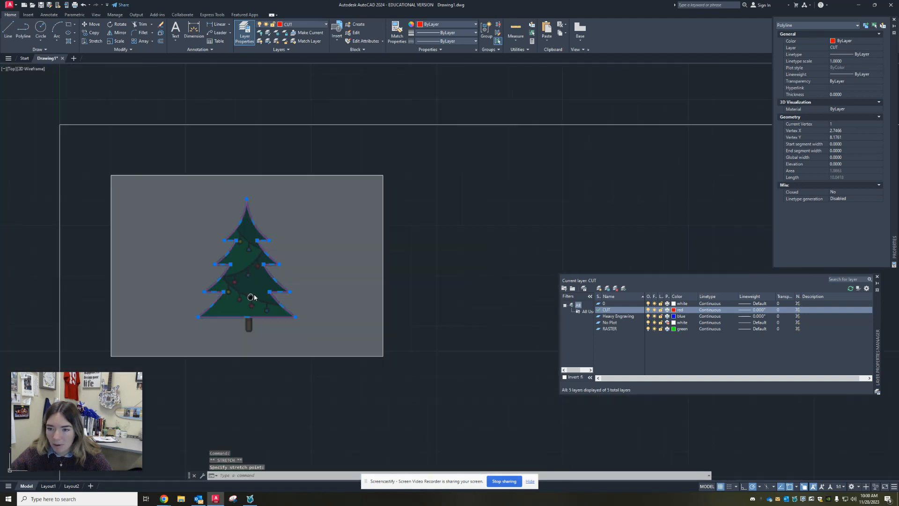
scroll(258, 290, "up", 6)
key("Escape")
key("Escape")
key("Escape")
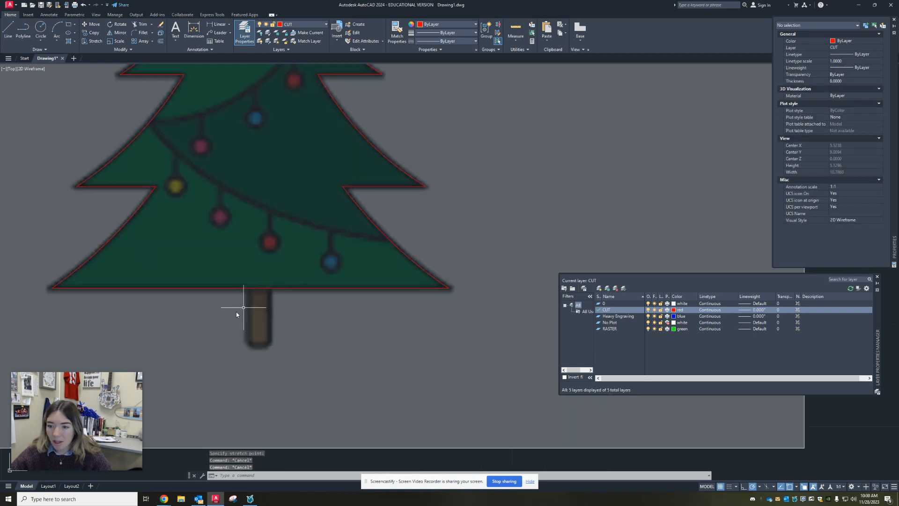
Step: Draw a polyline from the tree's base line down the trunk's left side, with an arc about 0.11 wide across its bottom
scroll(262, 383, "up", 2)
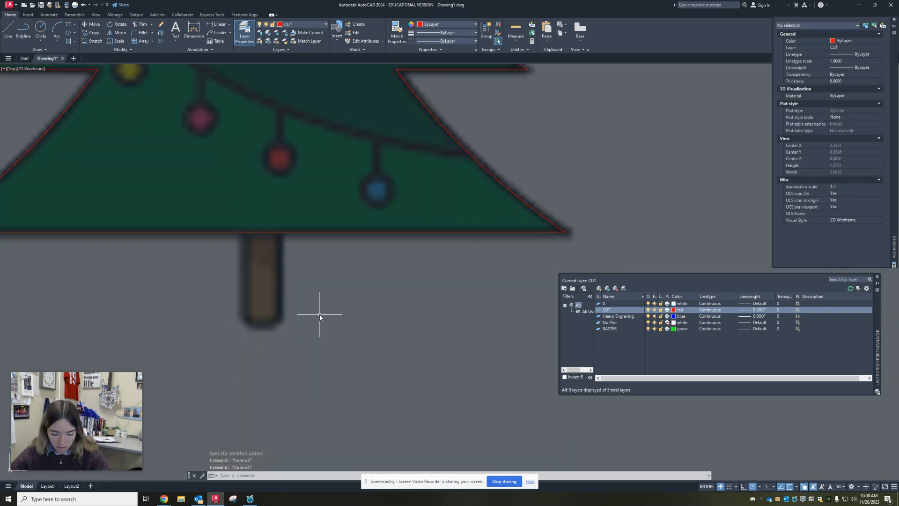
key("Return")
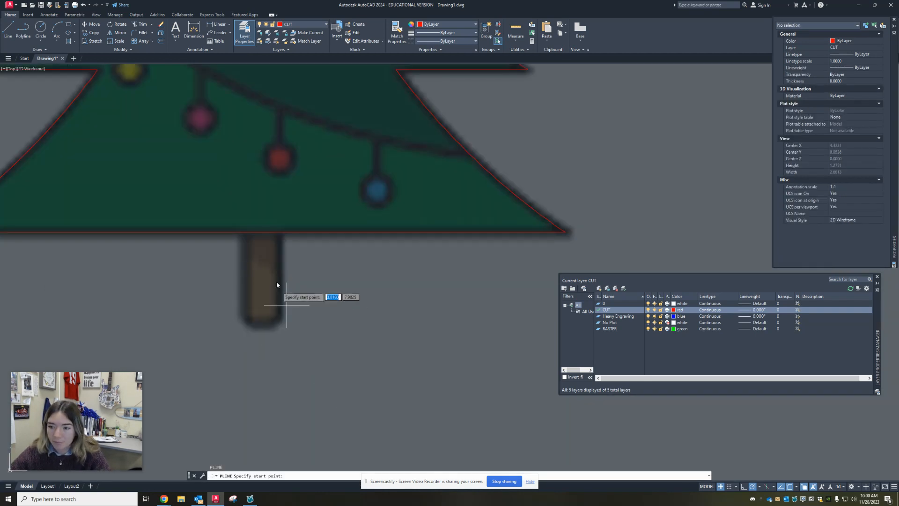
left_click(244, 231)
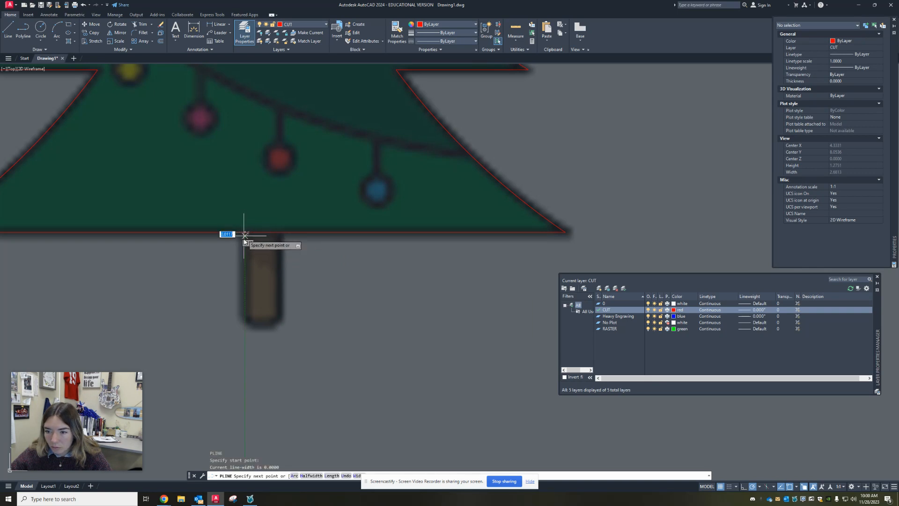
left_click(244, 321)
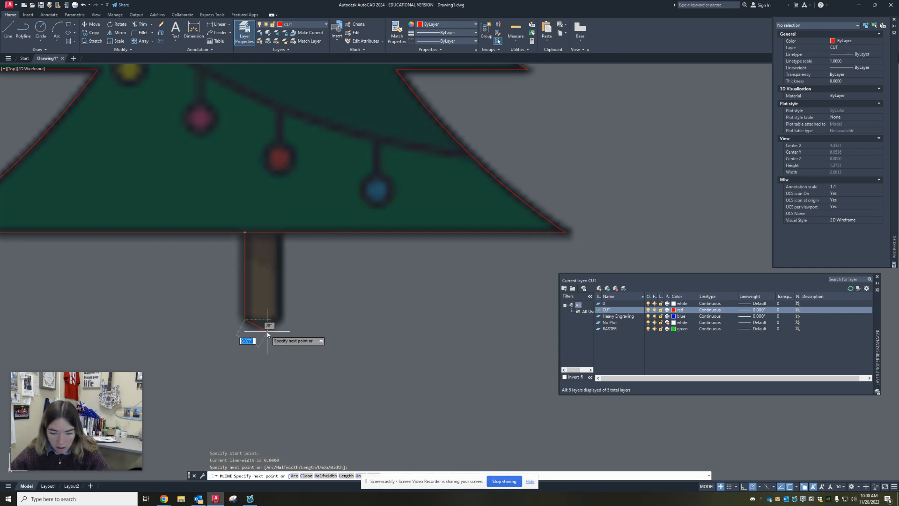
type("a")
key("Return")
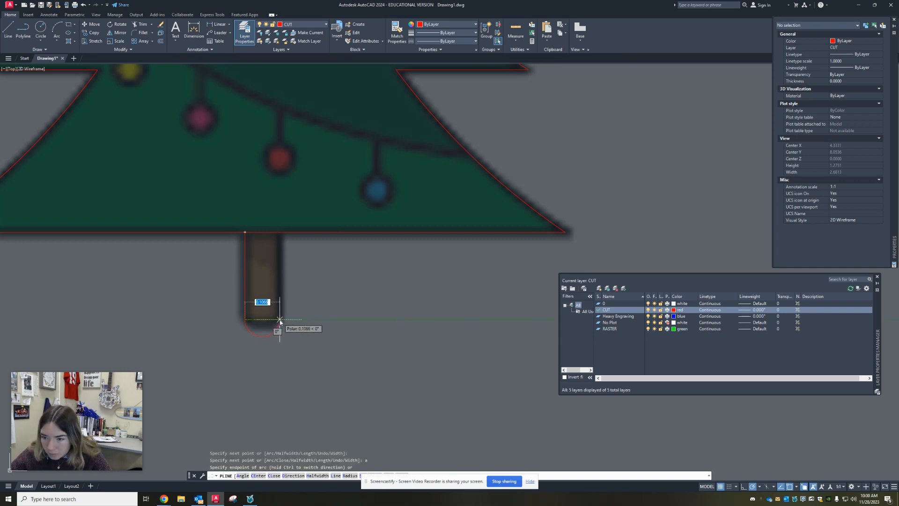
left_click(281, 321)
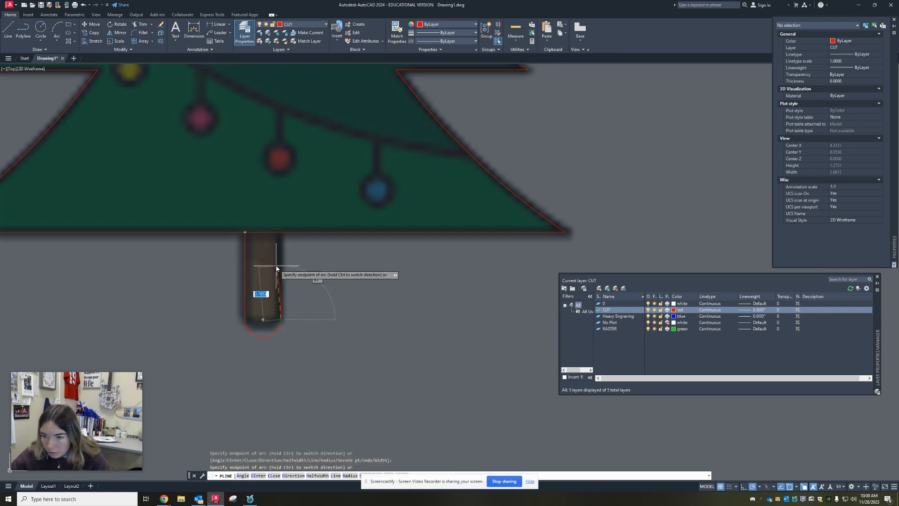
Step: Continue the trunk polyline with a straight vertical segment up the right side to the tree's base line, and end it
type("l")
key("Return")
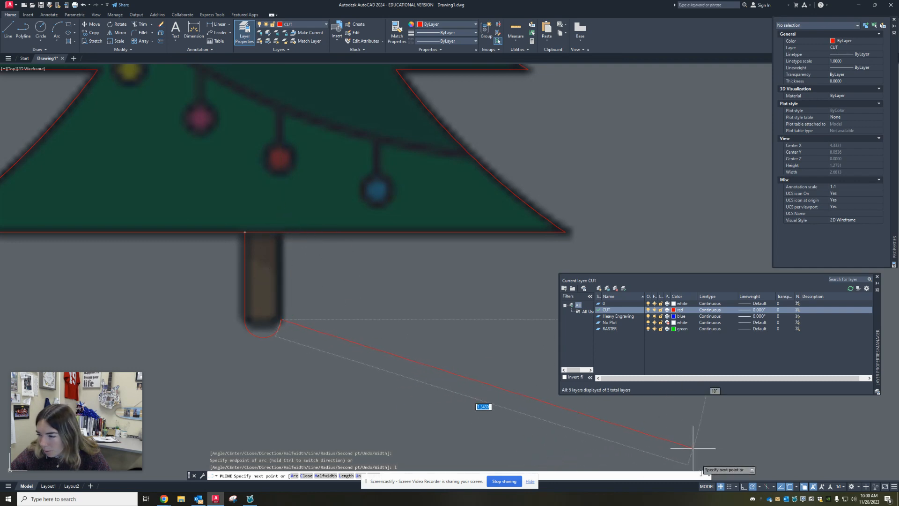
left_click(795, 487)
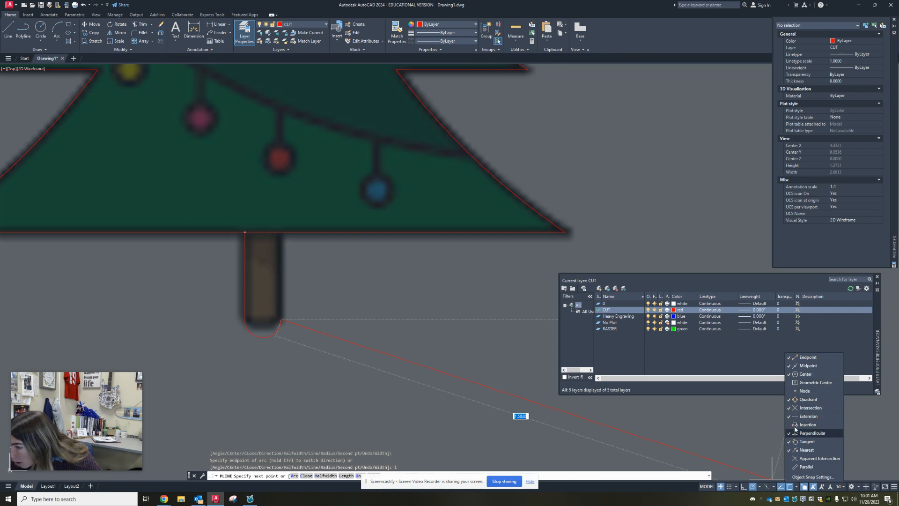
left_click(691, 422)
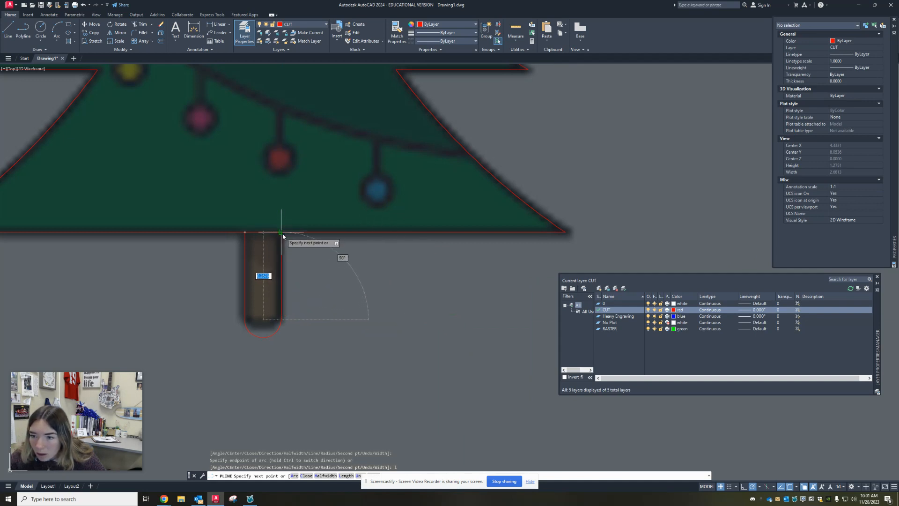
key("Escape")
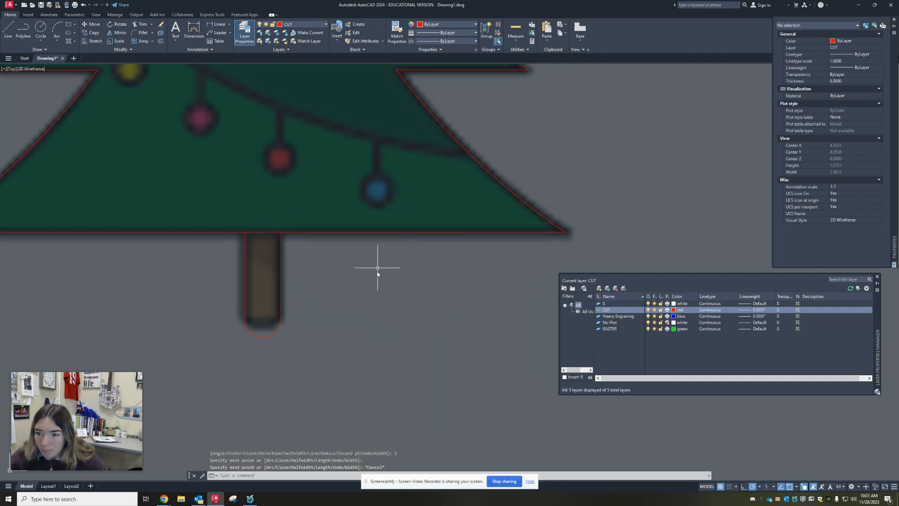
Step: Flatten the arc at the trunk's bottom by stretching its midpoint up to the image's edge, and deselect the trunk polyline
middle_click_drag(375, 297, 410, 308)
left_click(298, 346)
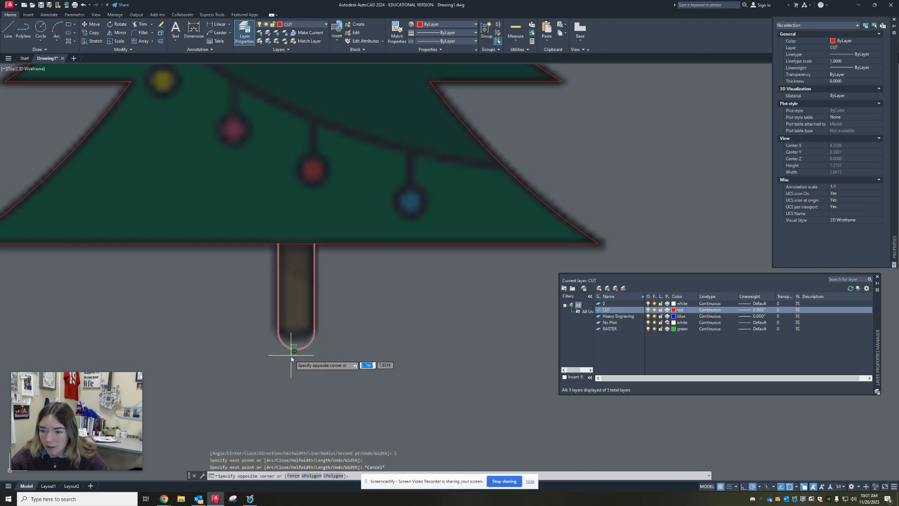
left_click(291, 354)
left_click(297, 349)
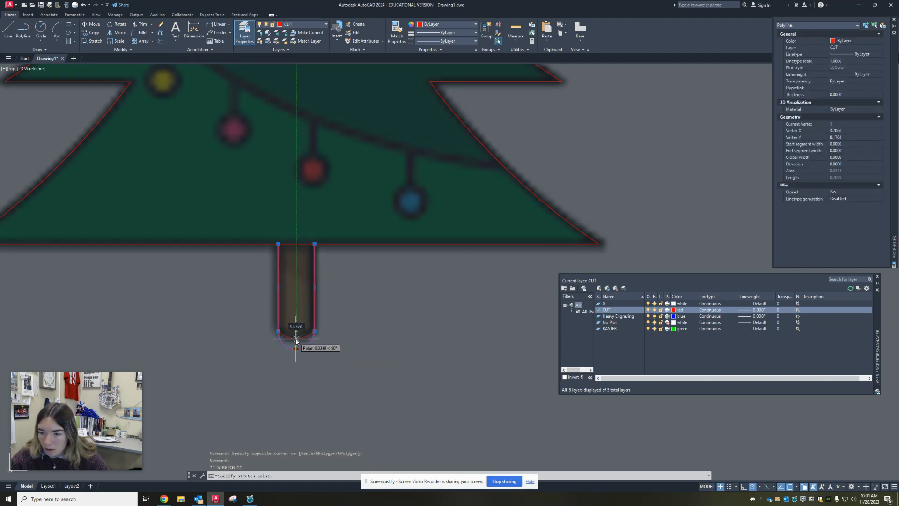
left_click(296, 339)
key("Escape")
scroll(389, 360, "down", 4)
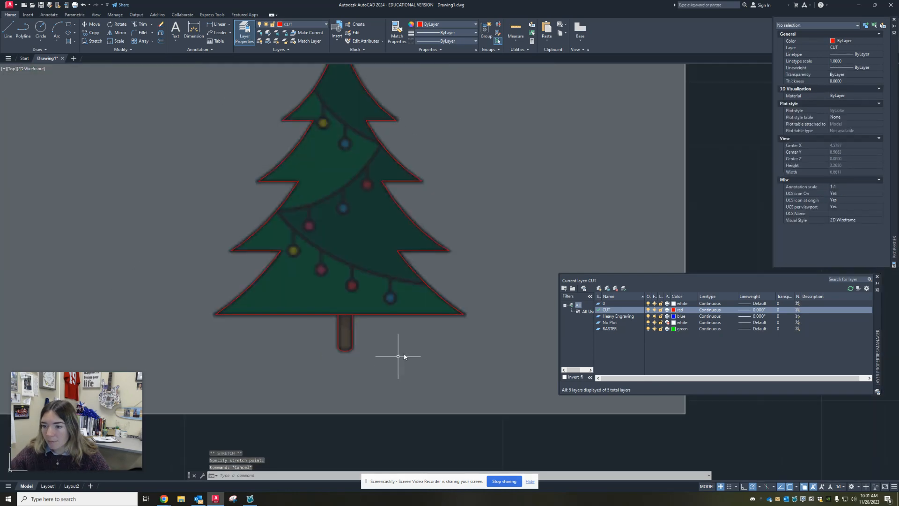
scroll(326, 327, "down", 5)
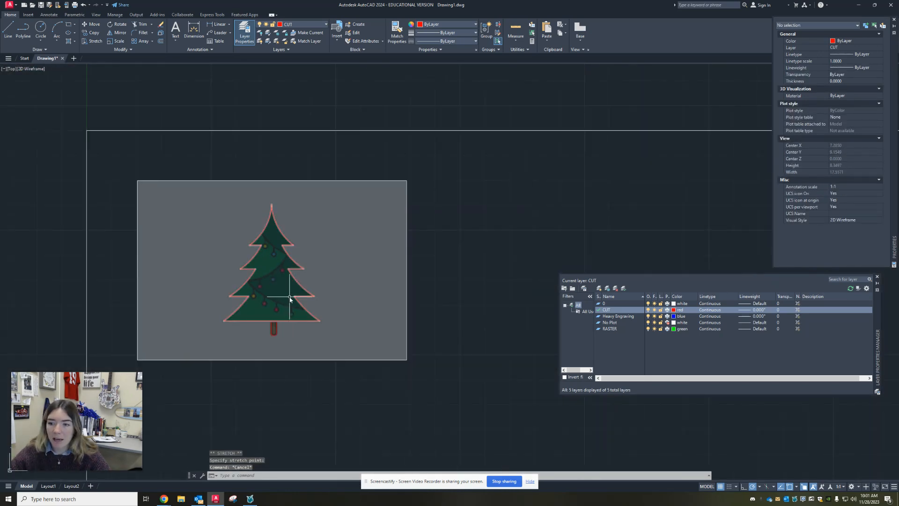
scroll(287, 341, "up", 8)
scroll(268, 342, "down", 6)
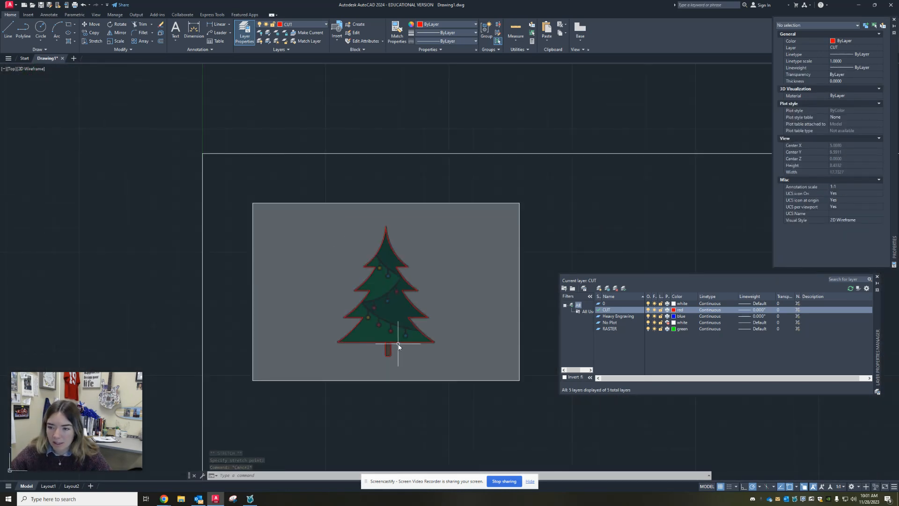
Step: Stretch both bottom corners of the trunk polyline slightly upward to match the image's rounded trunk end, and deselect it
scroll(337, 327, "up", 4)
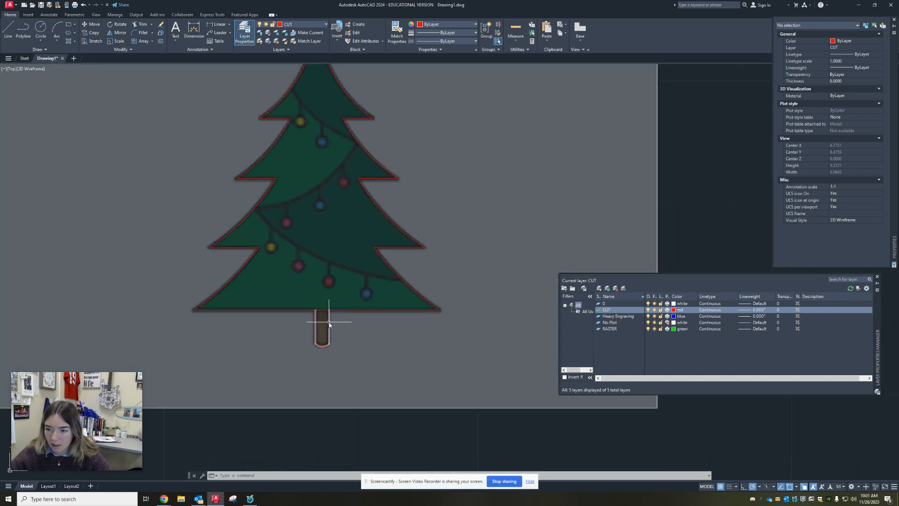
scroll(328, 321, "up", 5)
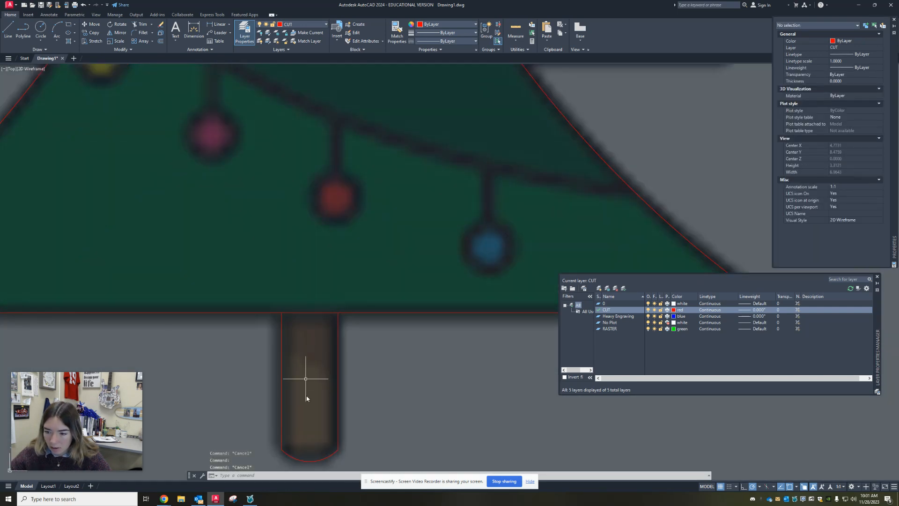
left_click(282, 419)
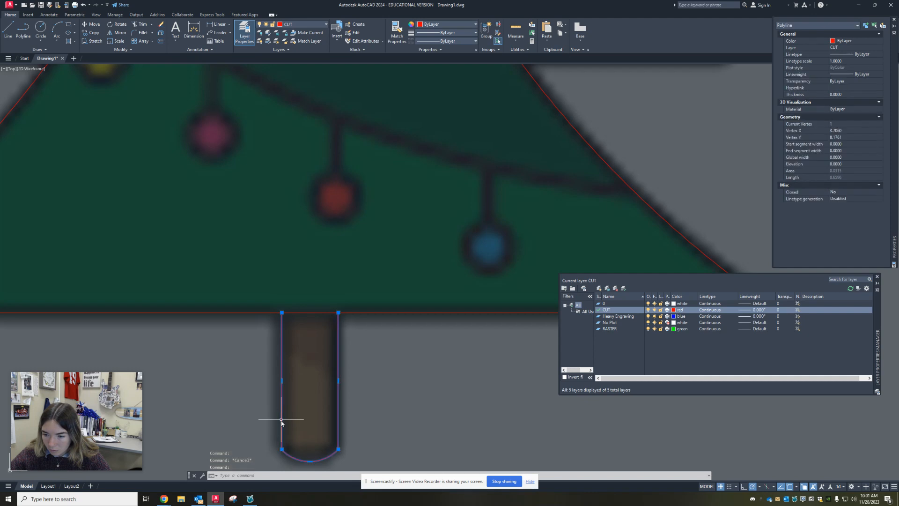
left_click(282, 449)
left_click(339, 446)
left_click(338, 445)
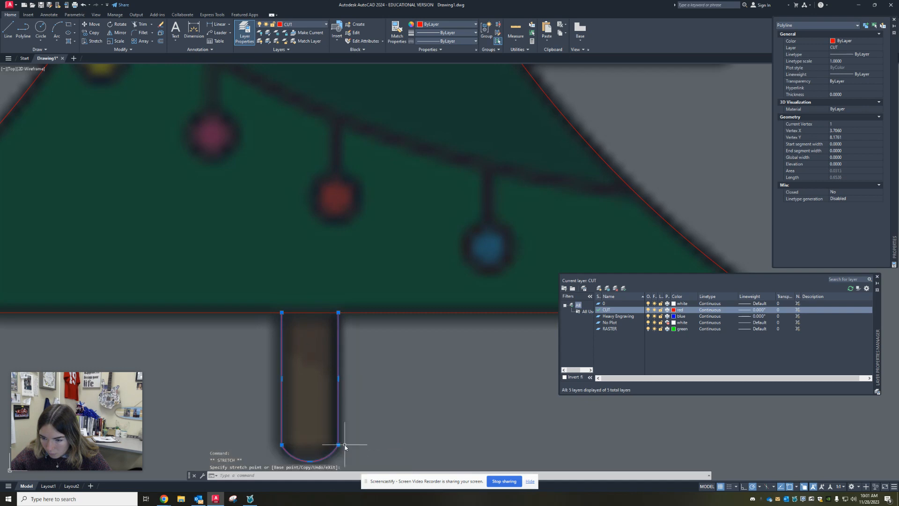
key("Escape")
key("Escape")
Step: Trim the tree's base line between the two trunk sides, using the trunk polyline as the cutting edge
scroll(398, 412, "down", 4)
scroll(398, 412, "up", 4)
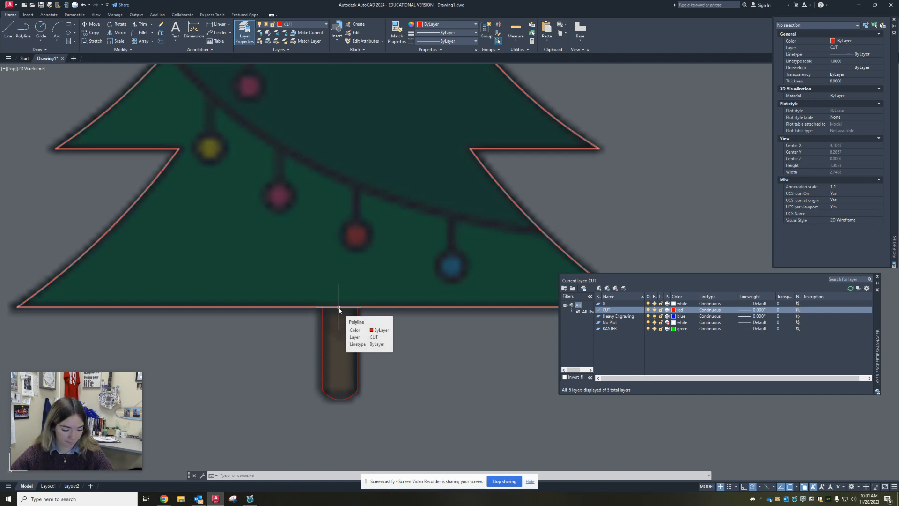
key("Escape")
key("Escape")
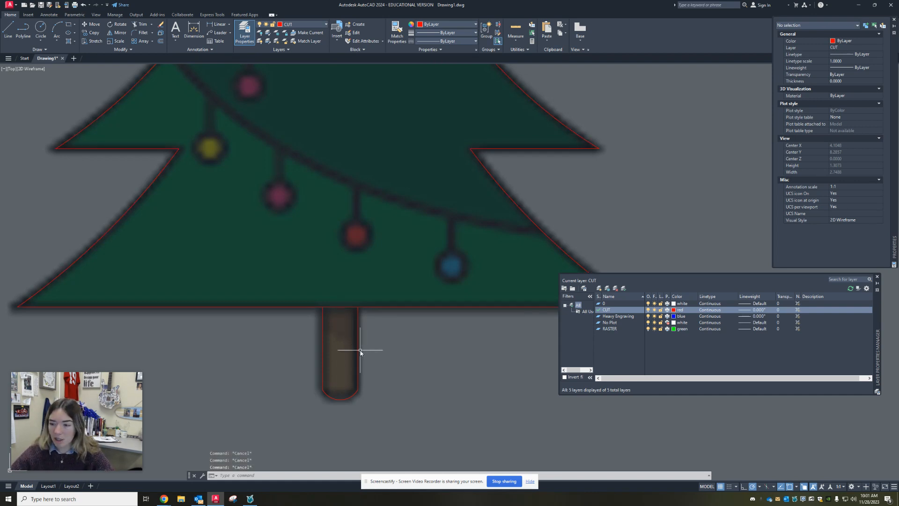
left_click(358, 352)
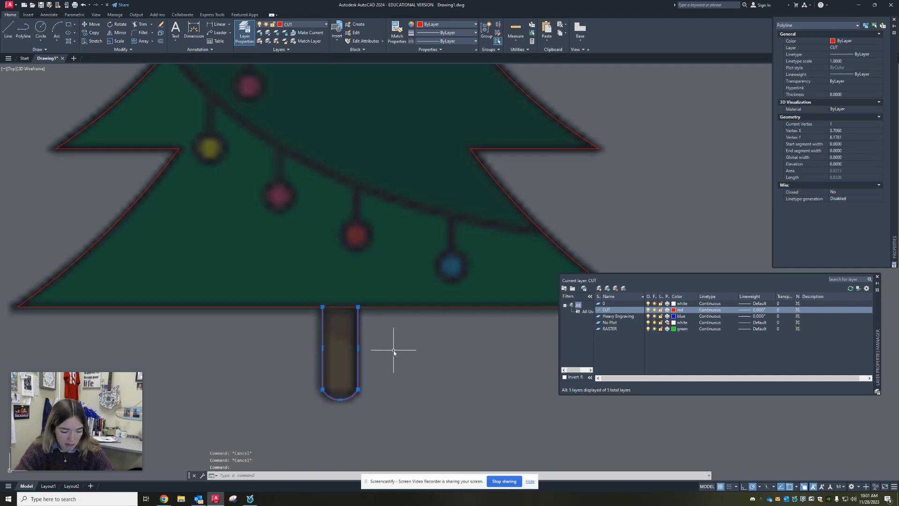
key("Return")
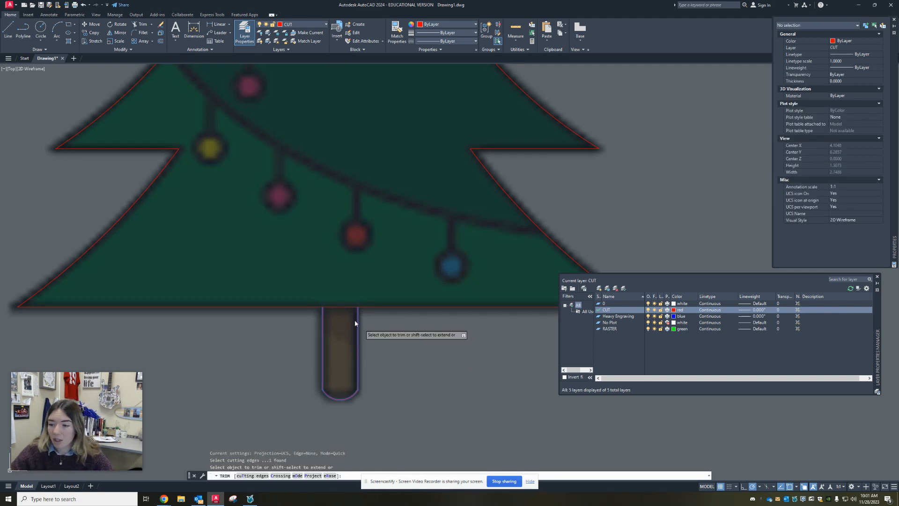
left_click(335, 307)
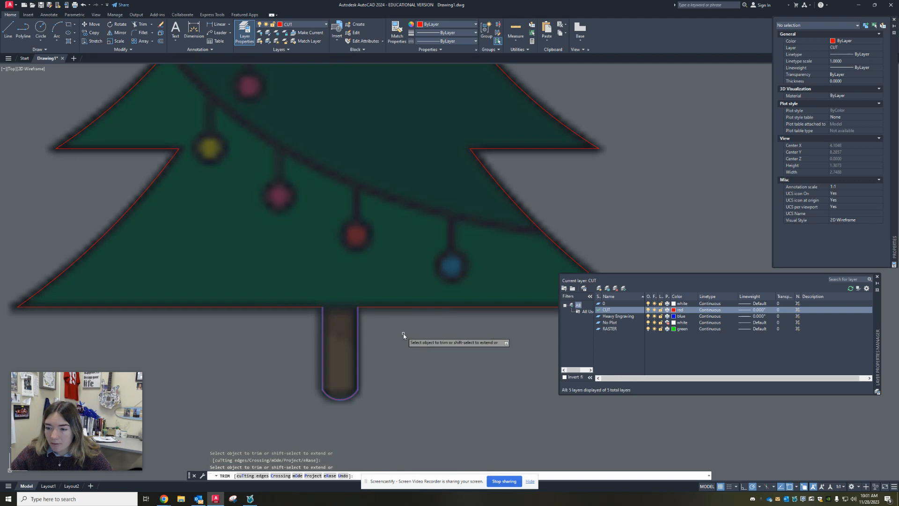
key("Escape")
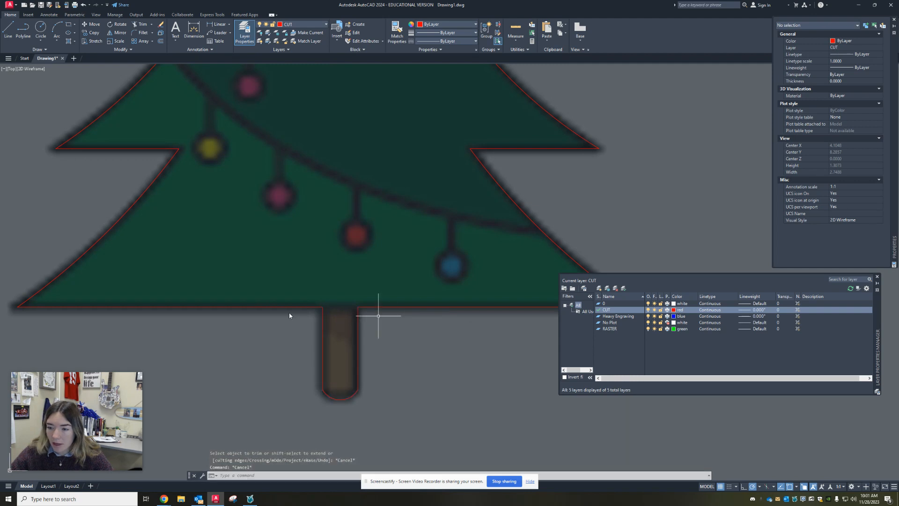
Step: Make Heavy Engraving the current layer and draw a straight polyline across the top of the trunk between its two upper corners
double_click(618, 316)
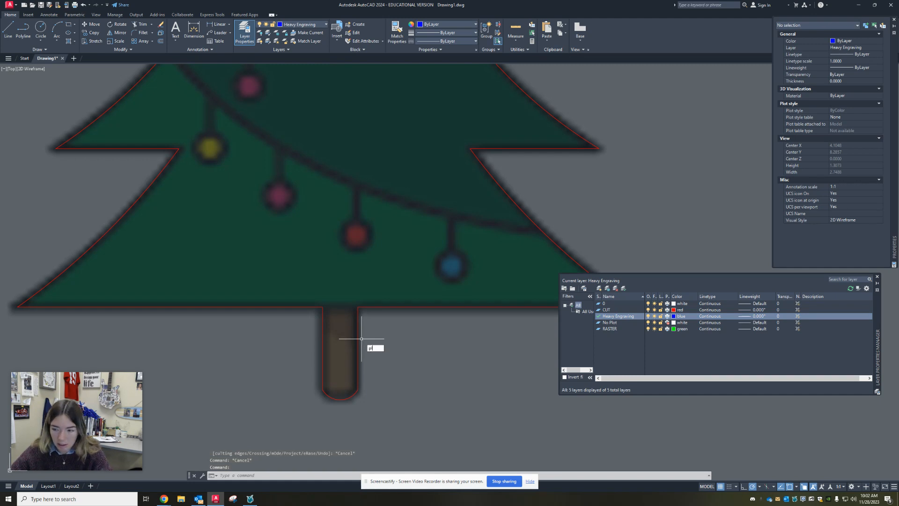
key("Return")
left_click(358, 308)
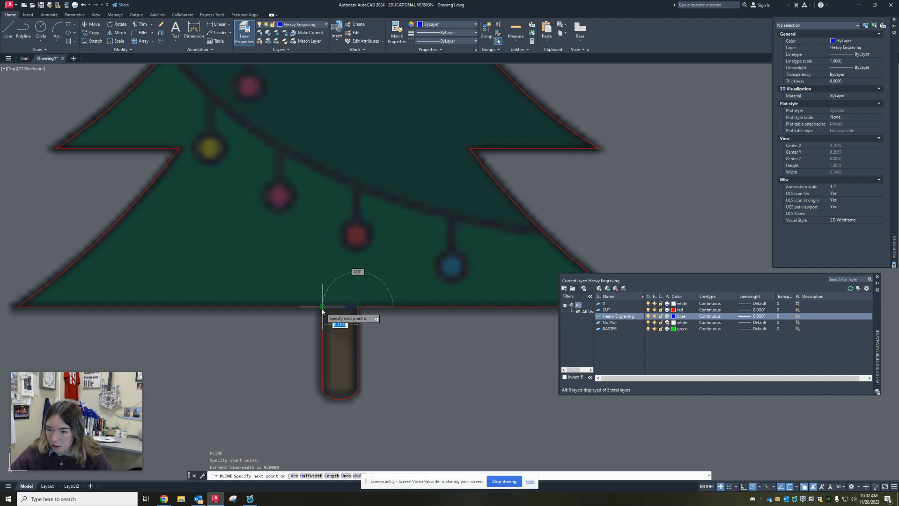
left_click(323, 308)
key("Escape")
Step: Examine the traced tree outline, the engraving line at the trunk's top and the garland on the image
scroll(371, 340, "down", 5)
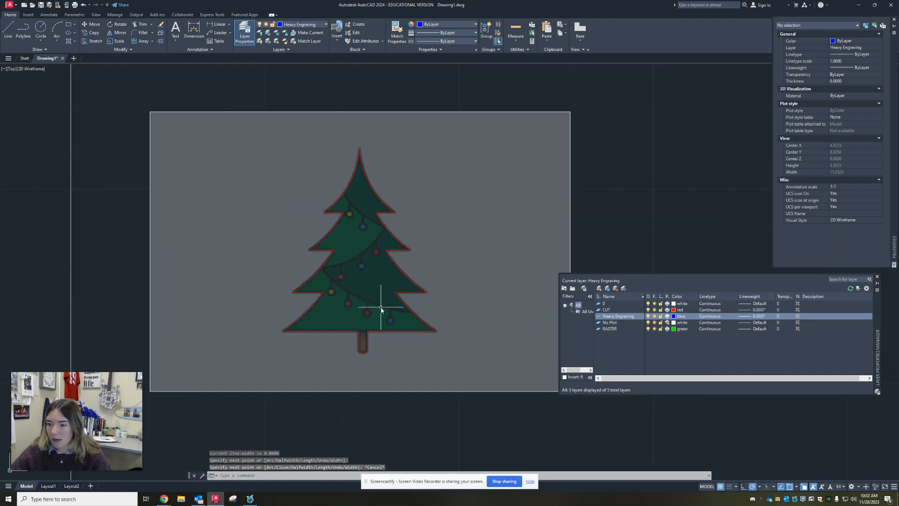
scroll(375, 308, "up", 5)
middle_click_drag(456, 361, 242, 309)
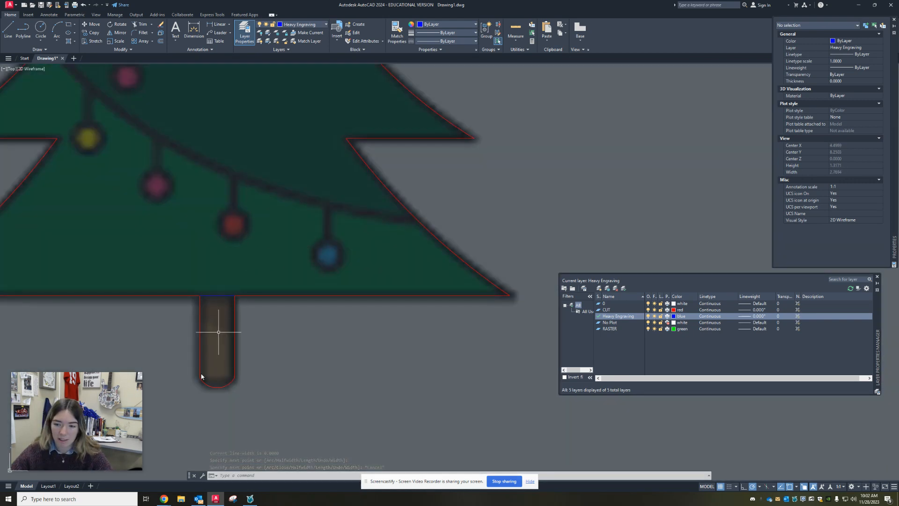
scroll(281, 371, "down", 8)
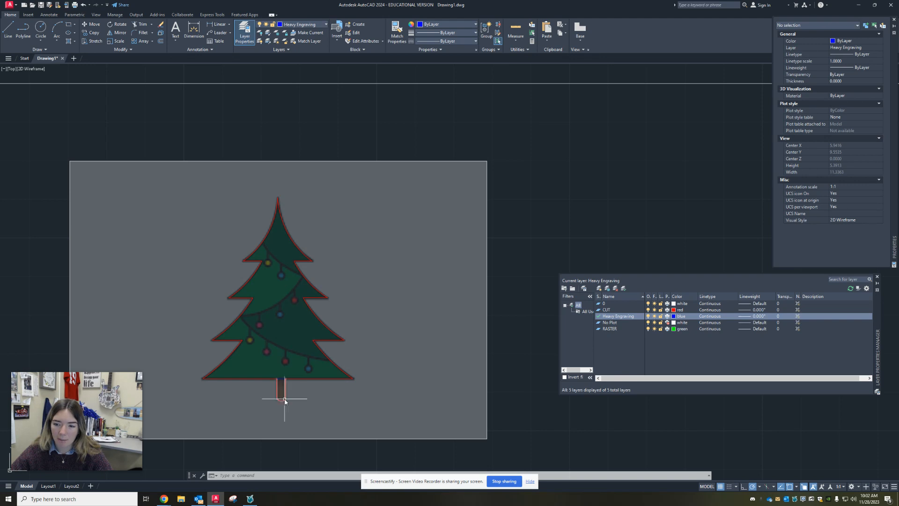
scroll(285, 401, "up", 3)
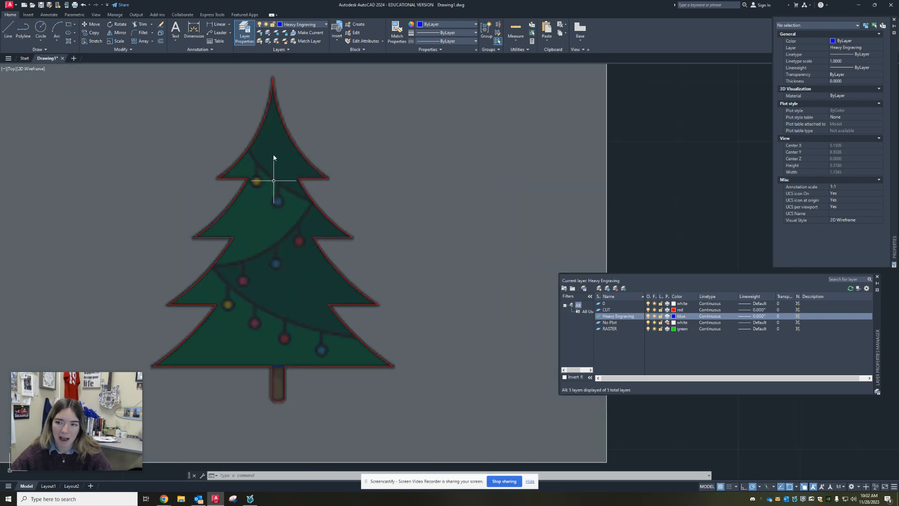
scroll(266, 146, "up", 6)
scroll(242, 168, "down", 6)
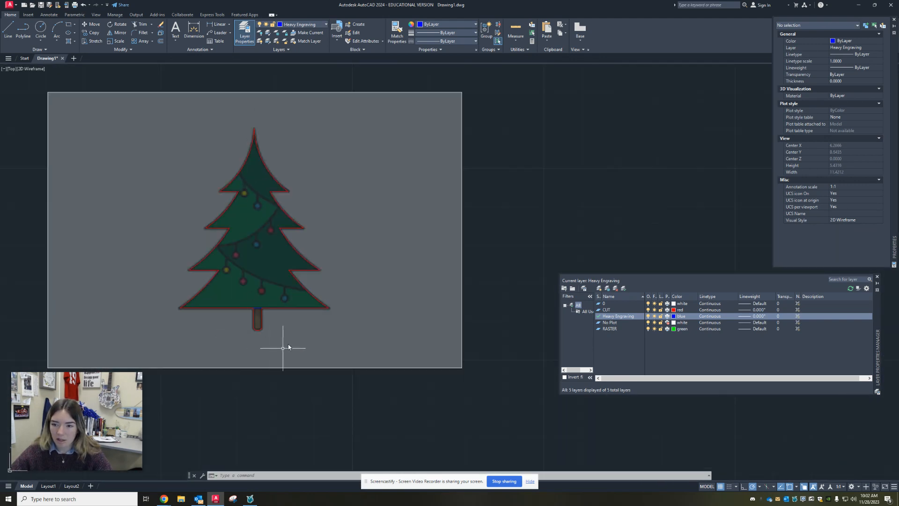
scroll(289, 347, "up", 6)
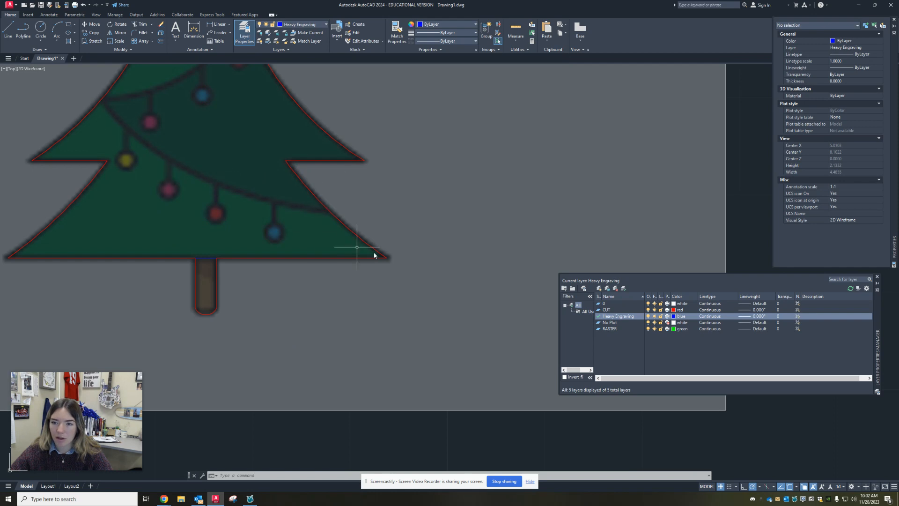
mouse_move(155, 143)
middle_mouse_down()
mouse_move(227, 224)
mouse_move(229, 353)
mouse_move(243, 393)
mouse_move(266, 330)
middle_mouse_up()
Step: Draw a polyline arc on the Heavy Engraving layer along the lowest garland, from the tree's right edge to its left edge
key("Escape")
key("Escape")
type("p")
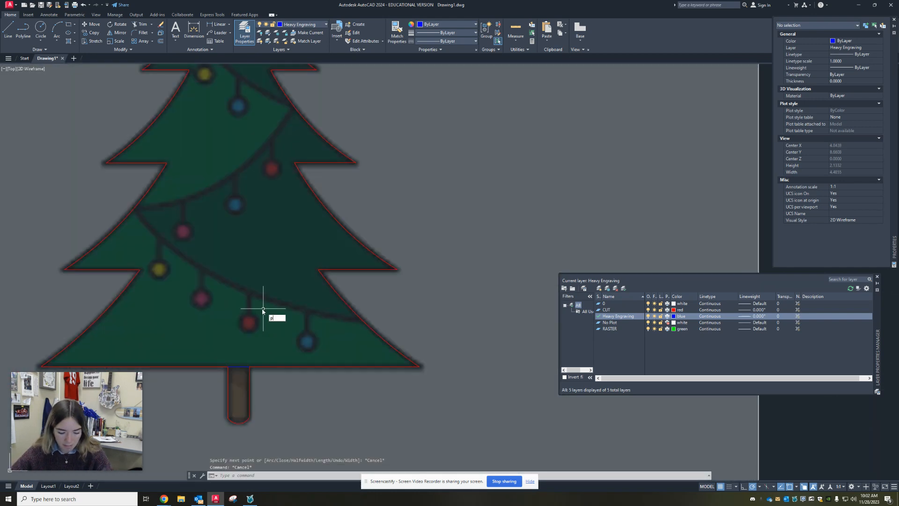
type("l")
key("Return")
scroll(361, 321, "up", 8)
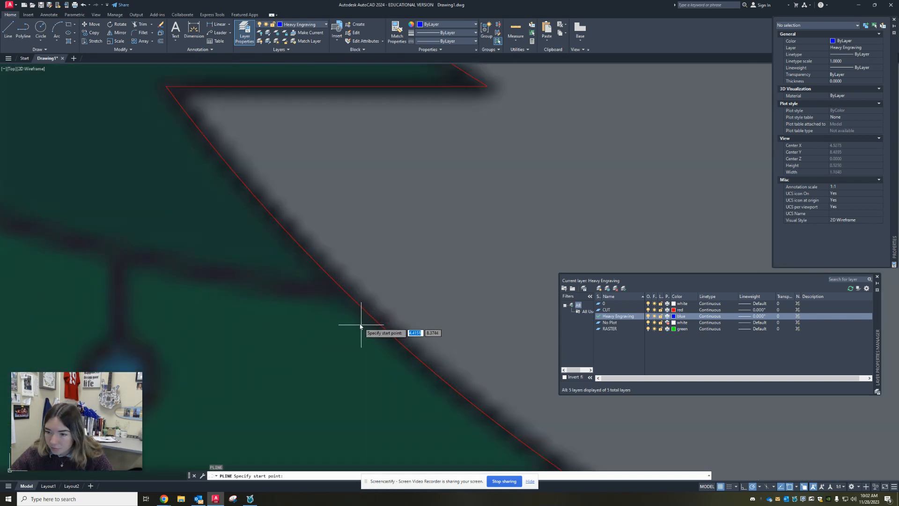
left_click(335, 284)
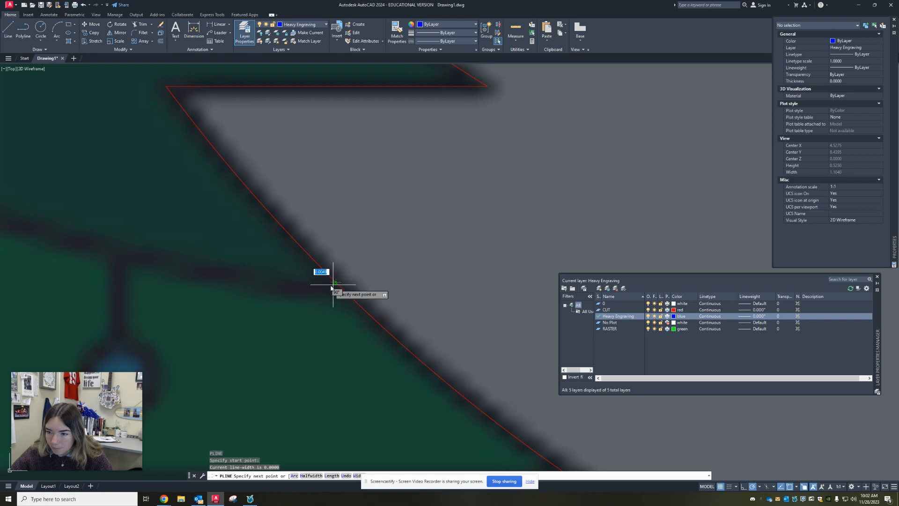
scroll(159, 292, "down", 8)
scroll(61, 241, "up", 4)
scroll(52, 209, "up", 2)
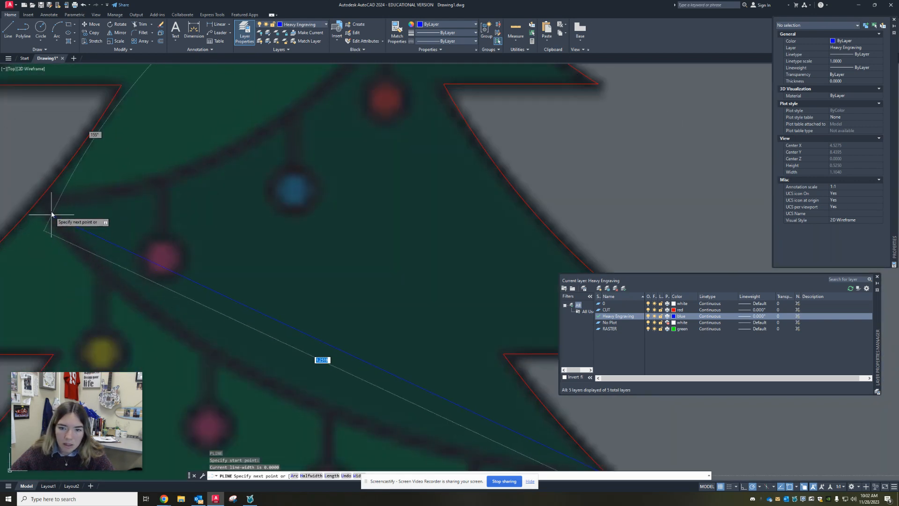
type("a")
key("Return")
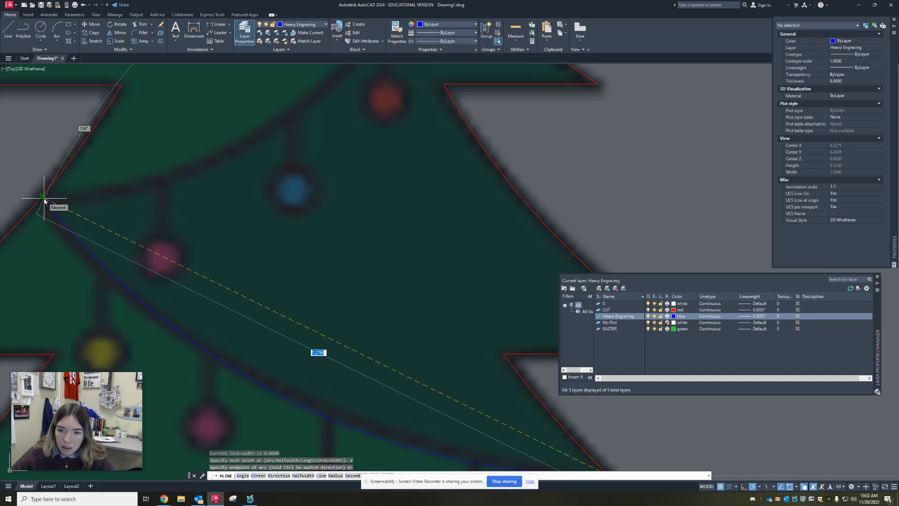
left_click(44, 201)
Step: Continue the garland polyline with arcs to its end on the tree's right edge and to its upper left end, and end it
middle_click_drag(160, 189, 249, 274)
middle_click_drag(372, 225, 301, 390)
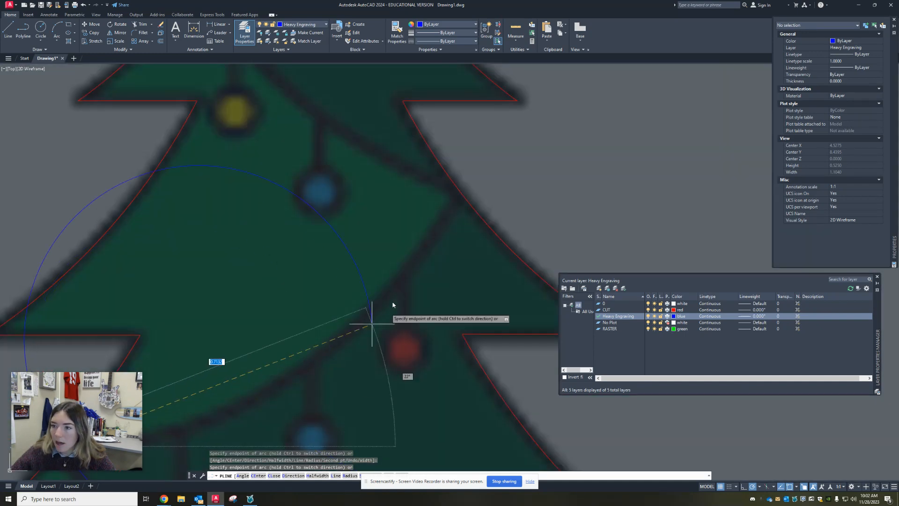
left_click(458, 194)
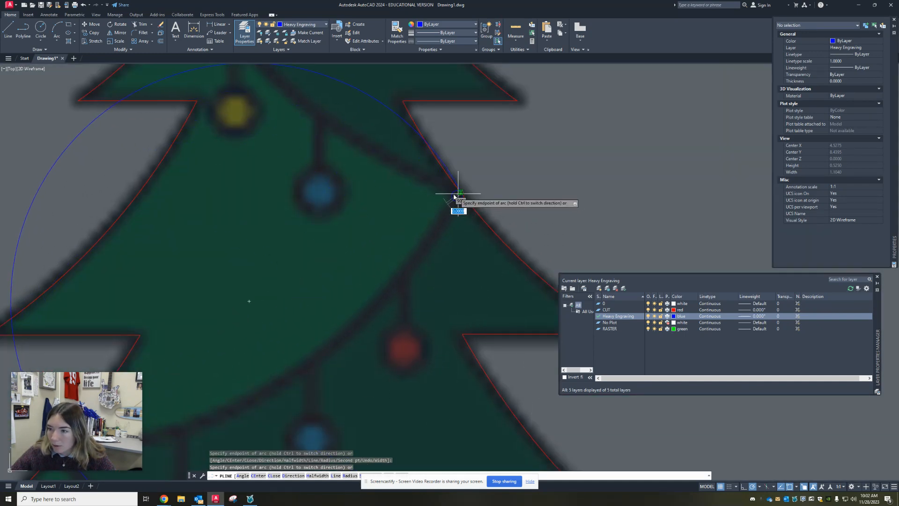
middle_click_drag(393, 191, 458, 310)
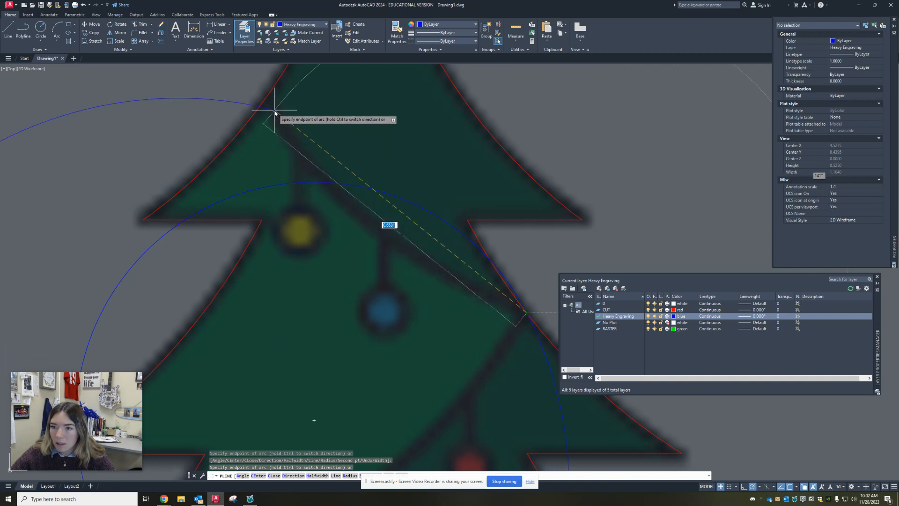
key("Escape")
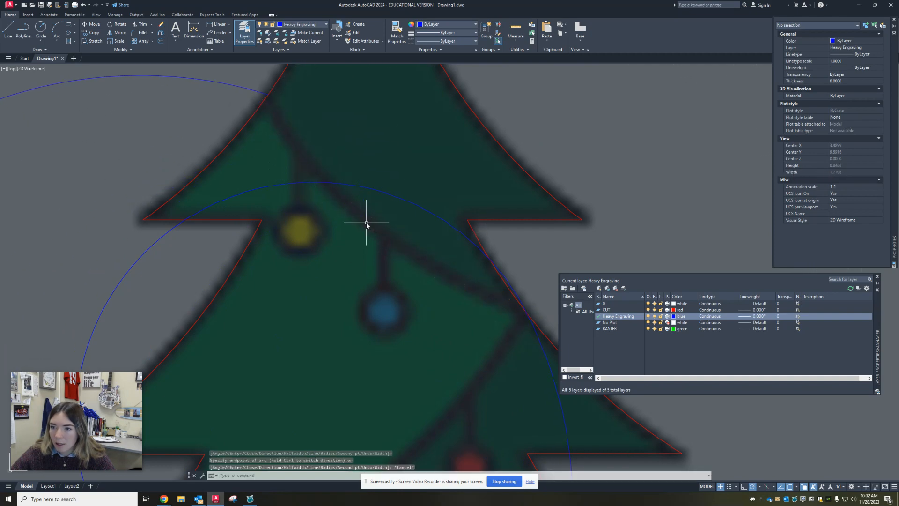
Step: Select the garland polyline and stretch the midpoint of its middle arc down onto the image's middle garland
scroll(366, 224, "down", 5)
left_click(224, 312)
left_click(175, 357)
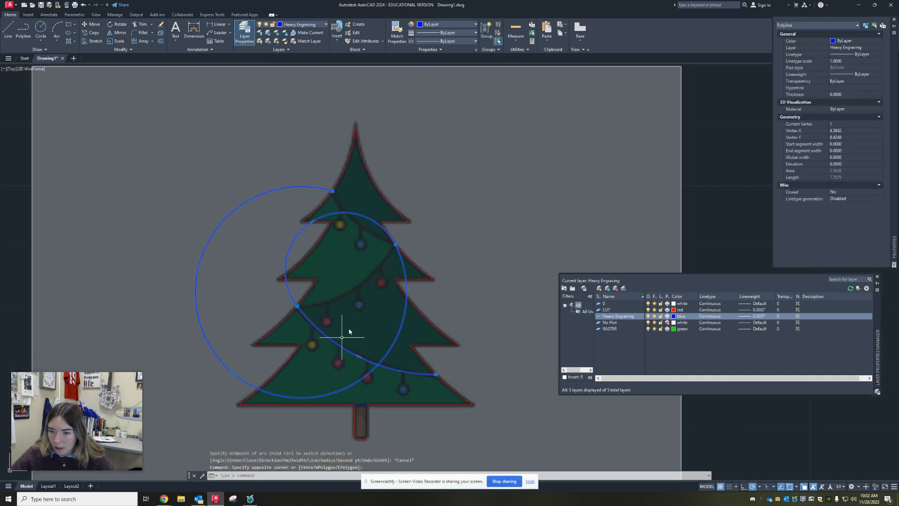
left_click(313, 220)
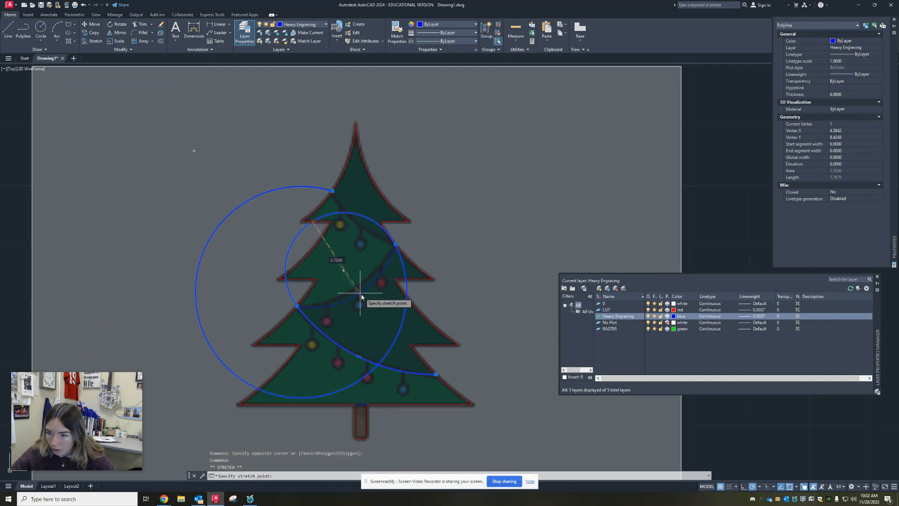
scroll(360, 286, "up", 4)
left_click(352, 293)
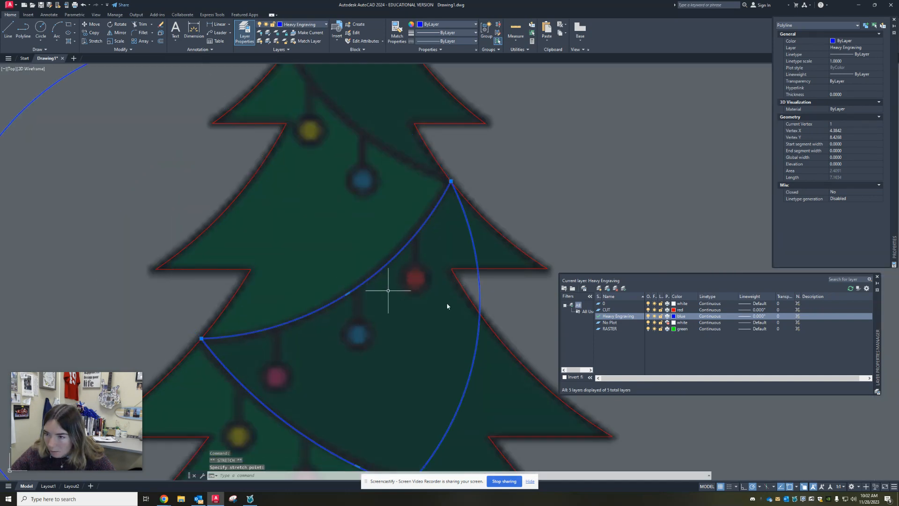
Step: Stretch the midpoint of the large upper arc onto the image's top garland
scroll(470, 446, "down", 7)
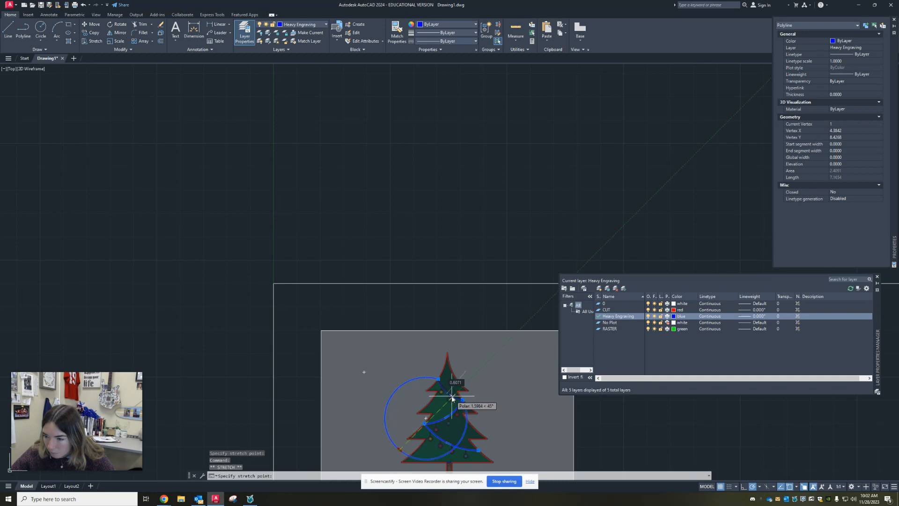
scroll(451, 394, "up", 10)
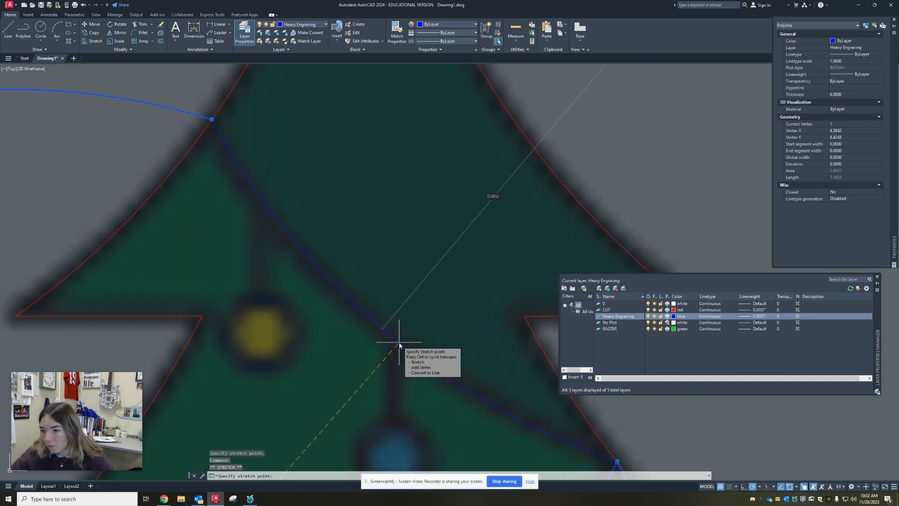
left_click(423, 344)
Step: Adjust the lowest garland arc by stretching its midpoint onto the image's garland, and deselect the polyline
scroll(423, 344, "down", 5)
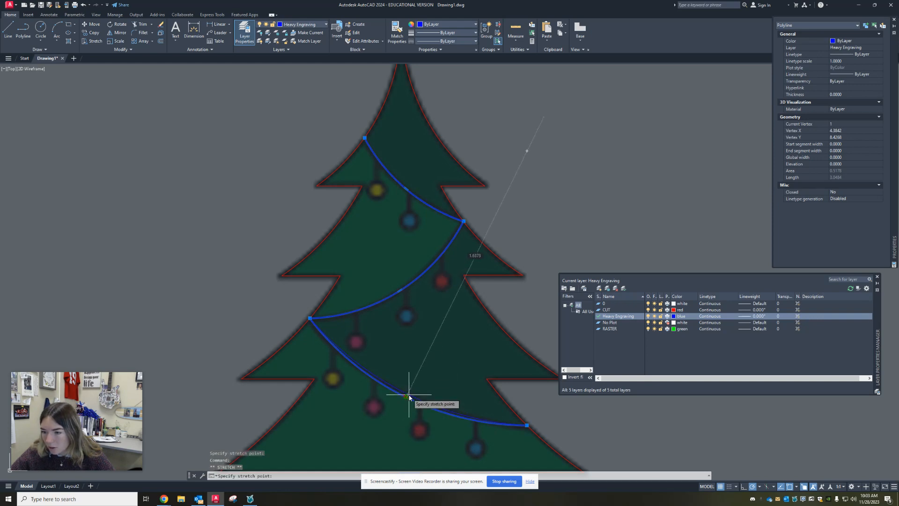
scroll(408, 398, "up", 5)
key("Escape")
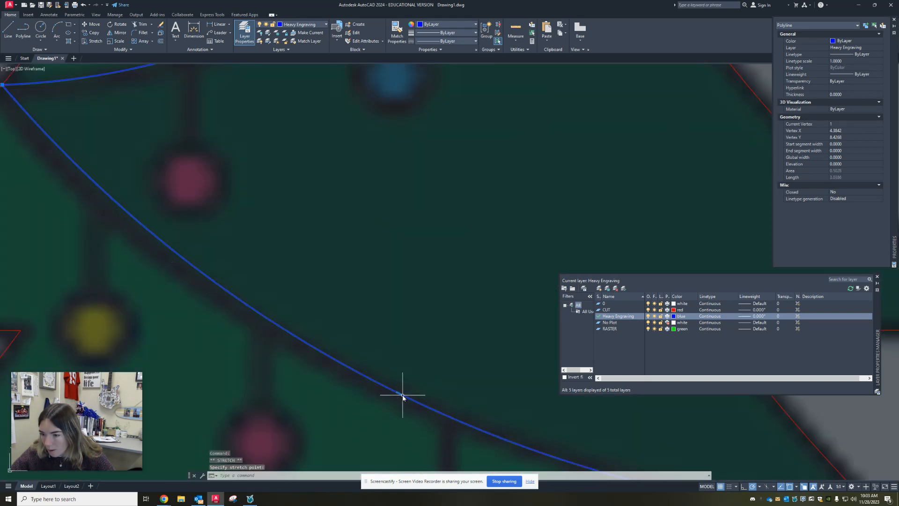
scroll(404, 395, "down", 5)
scroll(370, 335, "up", 5)
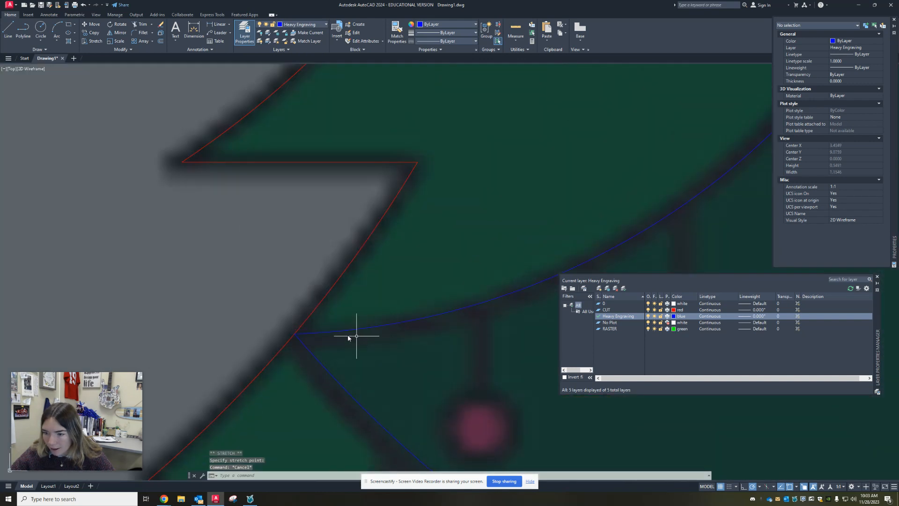
Step: Select the garland polyline and stretch its lower left corner vertex onto the red tree outline
left_click(307, 336)
scroll(290, 336, "up", 3)
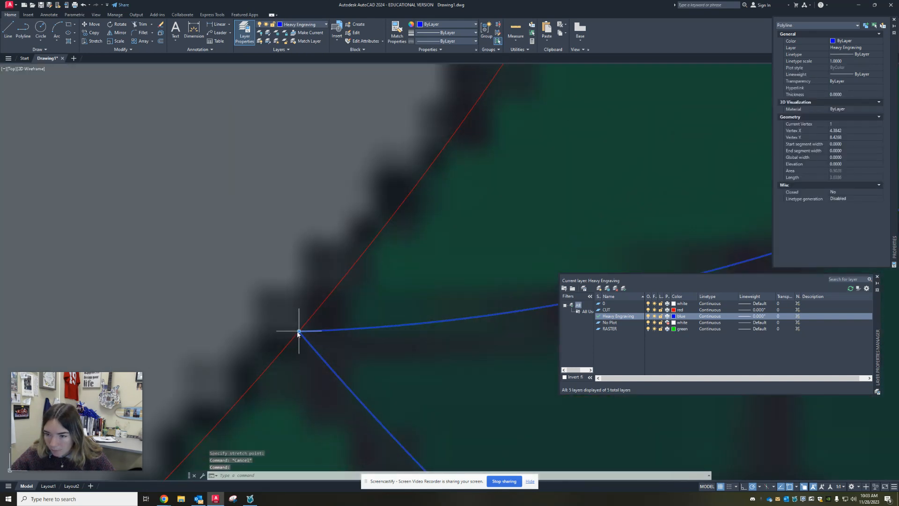
left_click(299, 331)
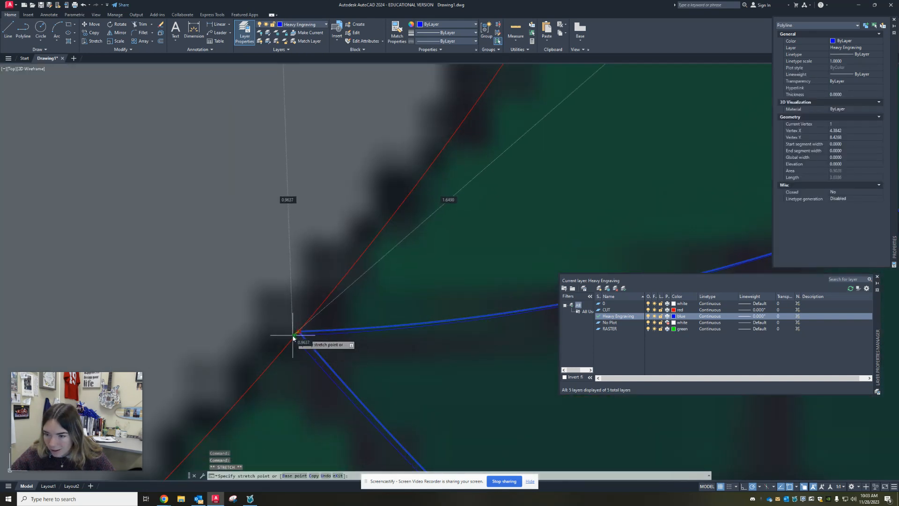
scroll(354, 327, "down", 2)
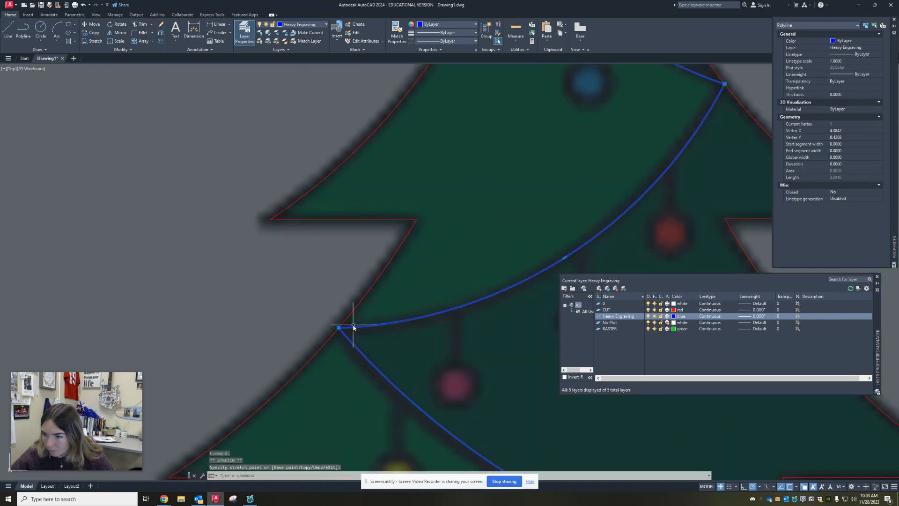
scroll(338, 329, "down", 4)
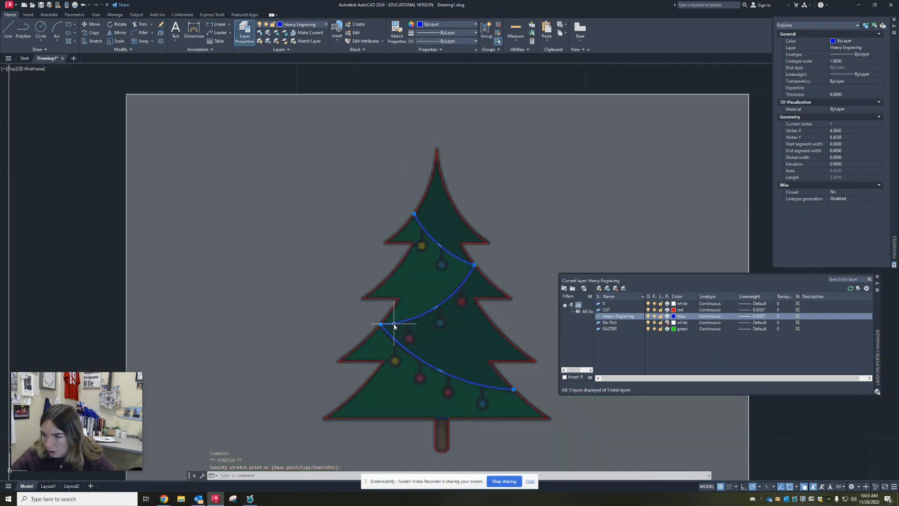
Step: Stretch the garland's upper right corner vertex onto the red tree outline, slightly up and to the left
scroll(455, 311, "up", 5)
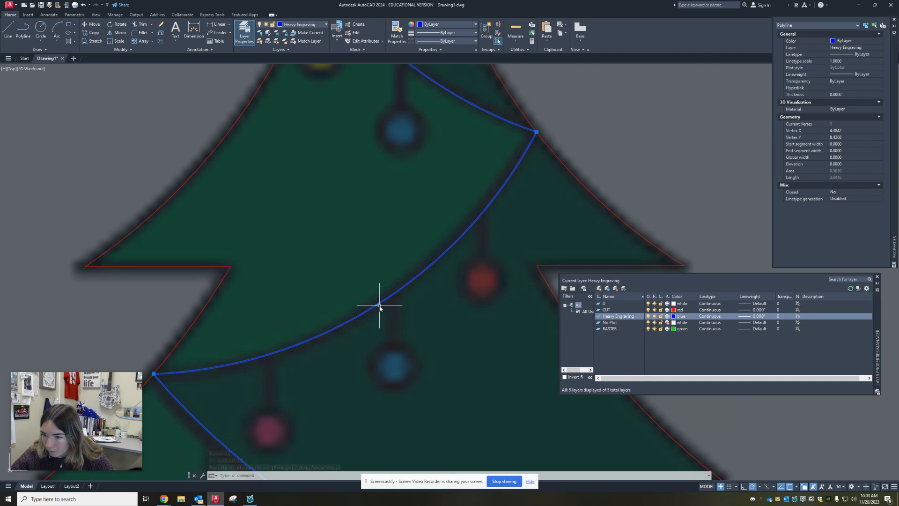
middle_click_drag(505, 256, 464, 344)
scroll(493, 192, "up", 5)
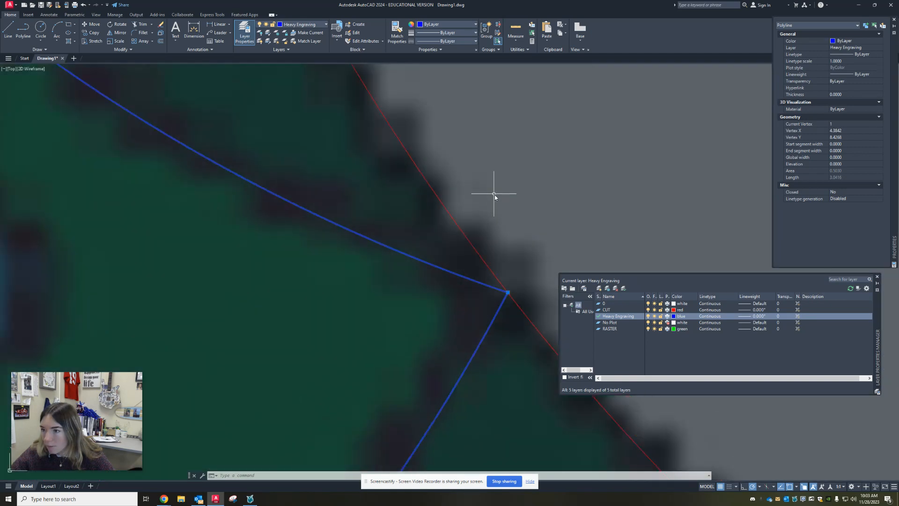
left_click(506, 293)
left_click(491, 273)
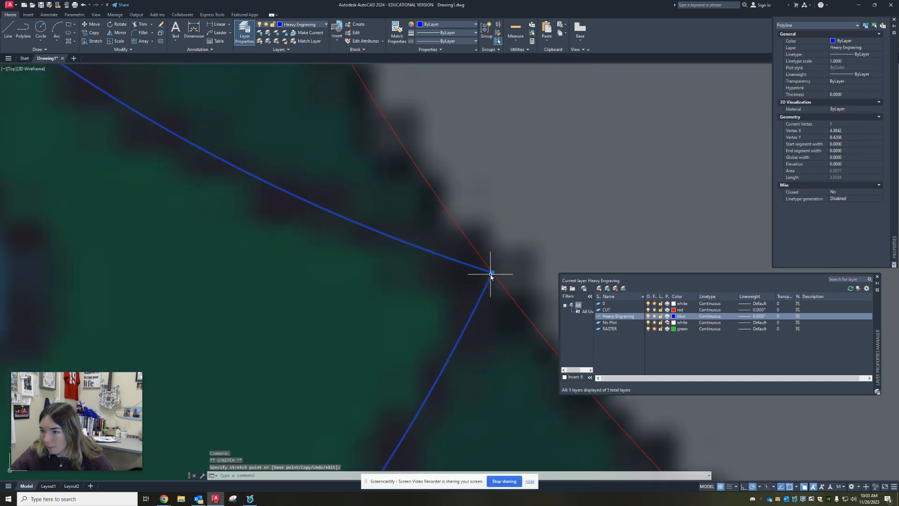
scroll(385, 359, "down", 7)
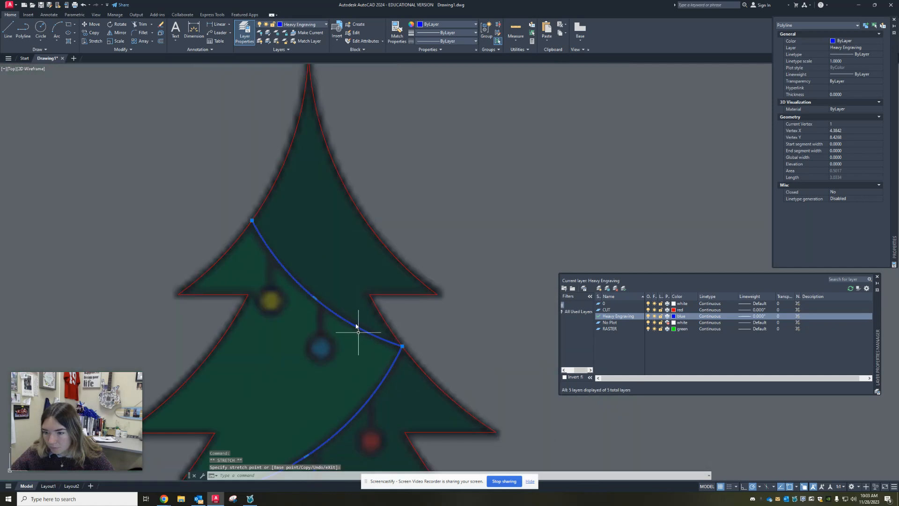
Step: Stretch the garland's lower right endpoint onto the red tree outline
middle_click_drag(338, 384, 322, 234)
middle_click_drag(328, 347, 320, 232)
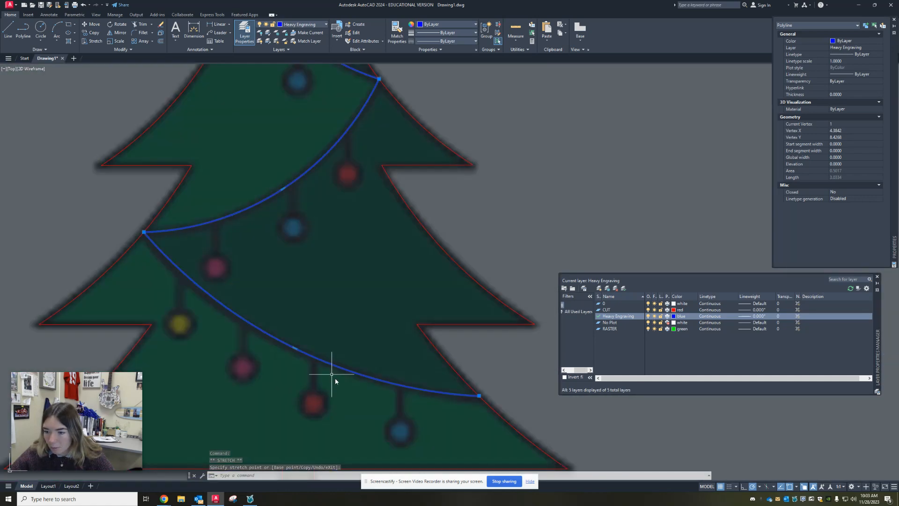
scroll(428, 383, "down", 2)
middle_click_drag(422, 388, 408, 362)
scroll(431, 341, "up", 10)
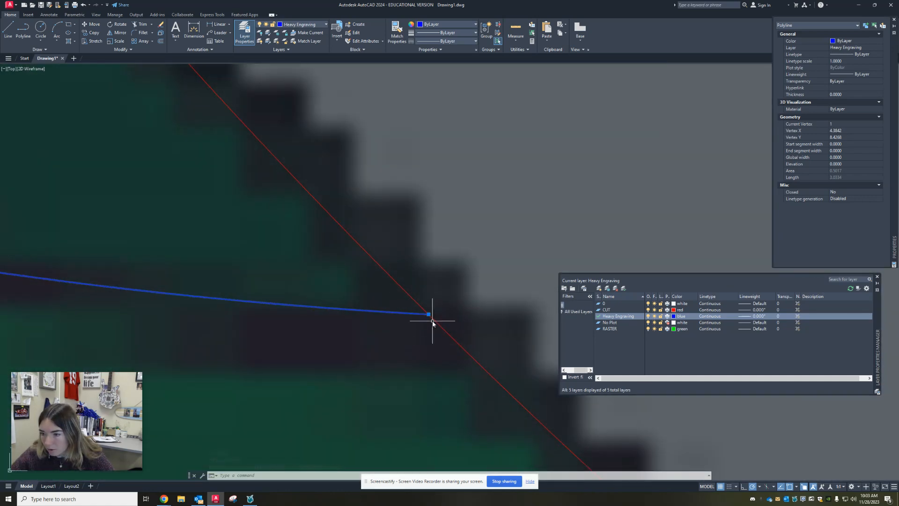
left_click(429, 314)
left_click(436, 322)
scroll(398, 328, "down", 6)
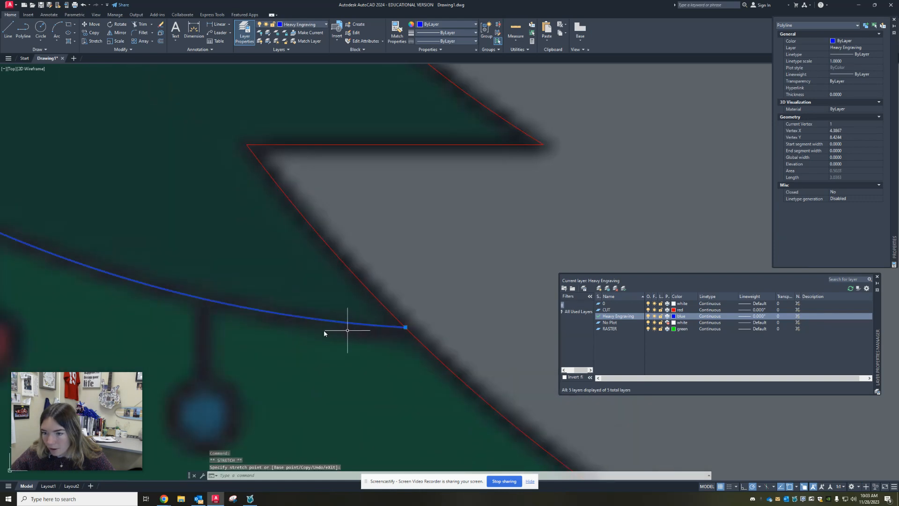
Step: Check the lowest garland arc and its left corner against the image, and deselect the polyline
middle_click_drag(137, 294, 439, 397)
scroll(217, 307, "up", 3)
scroll(216, 311, "down", 5)
scroll(167, 297, "up", 7)
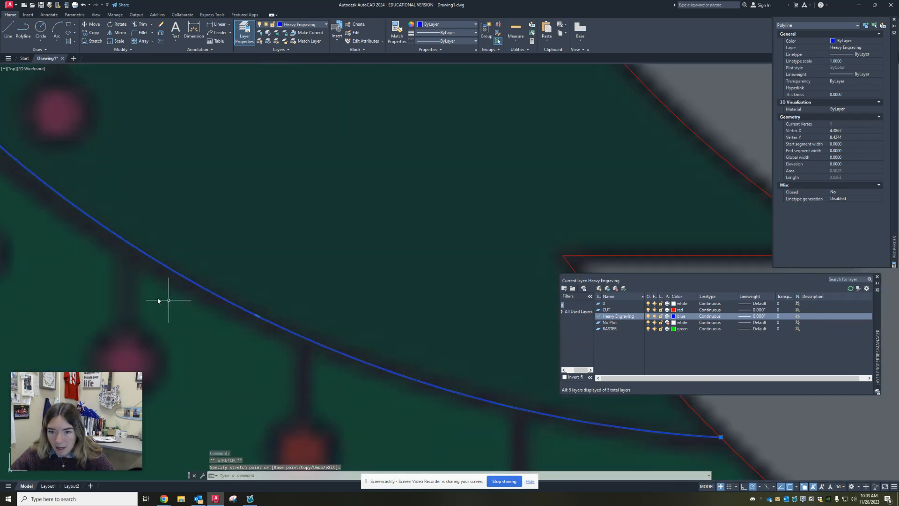
scroll(169, 190, "up", 2)
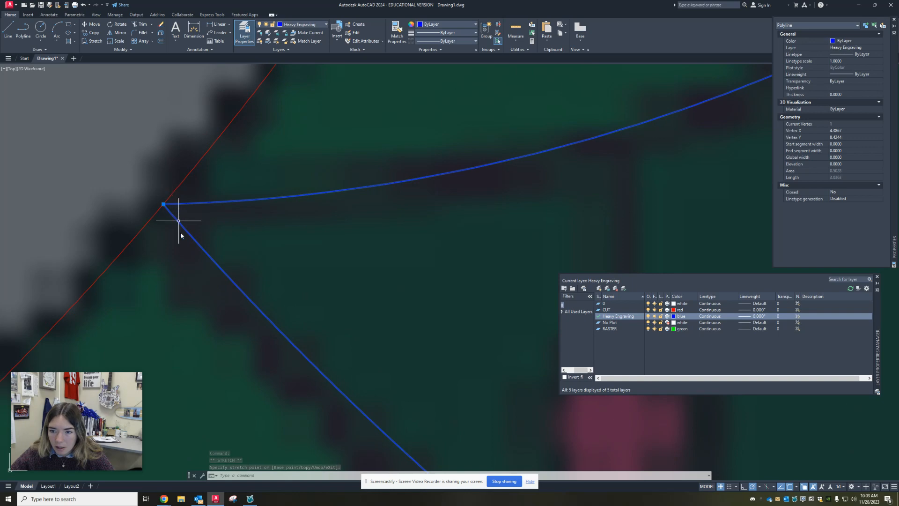
scroll(181, 233, "down", 4)
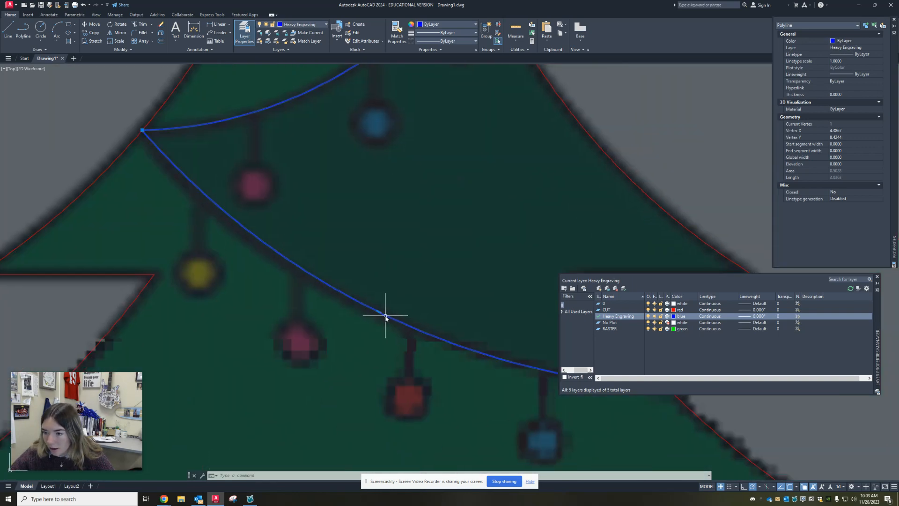
scroll(385, 316, "down", 5)
key("Escape")
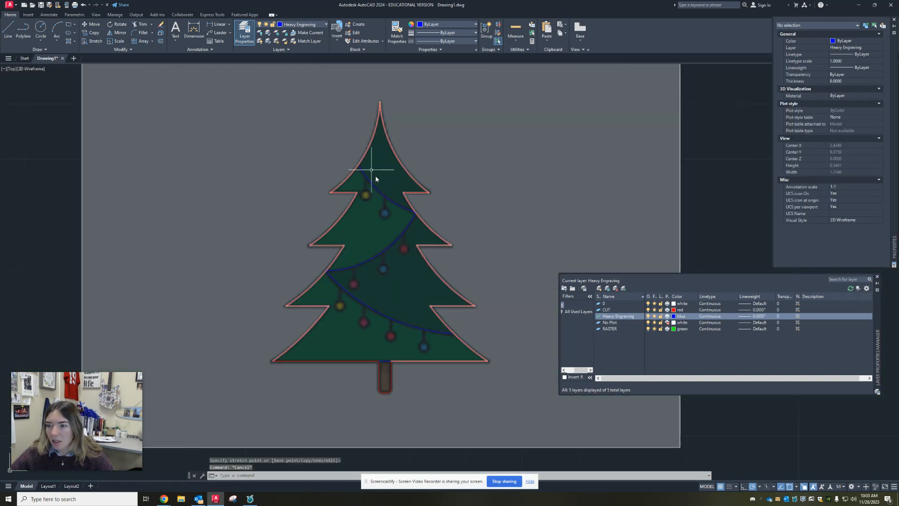
Step: Draw a circle of about 0.057 radius centred on the yellow ornament hanging from the top garland
scroll(410, 238, "up", 4)
middle_click_drag(262, 89, 291, 201)
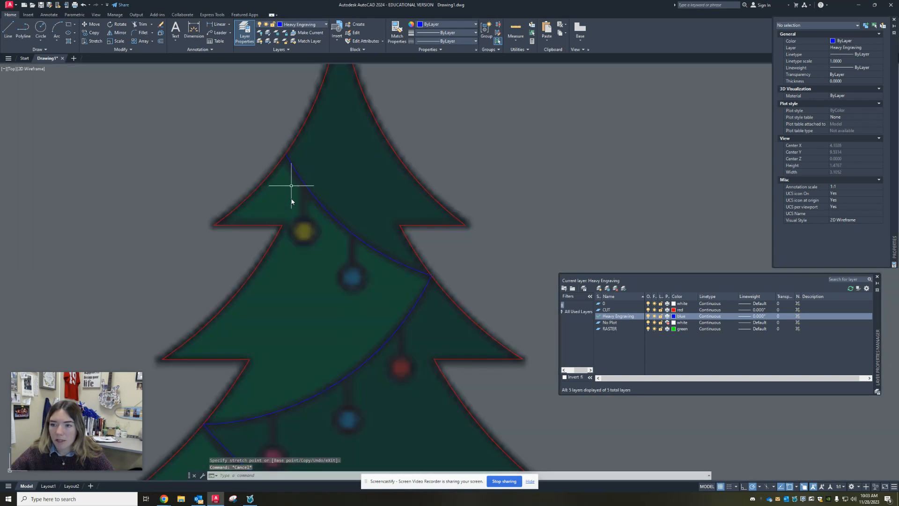
middle_click_drag(287, 270, 267, 263)
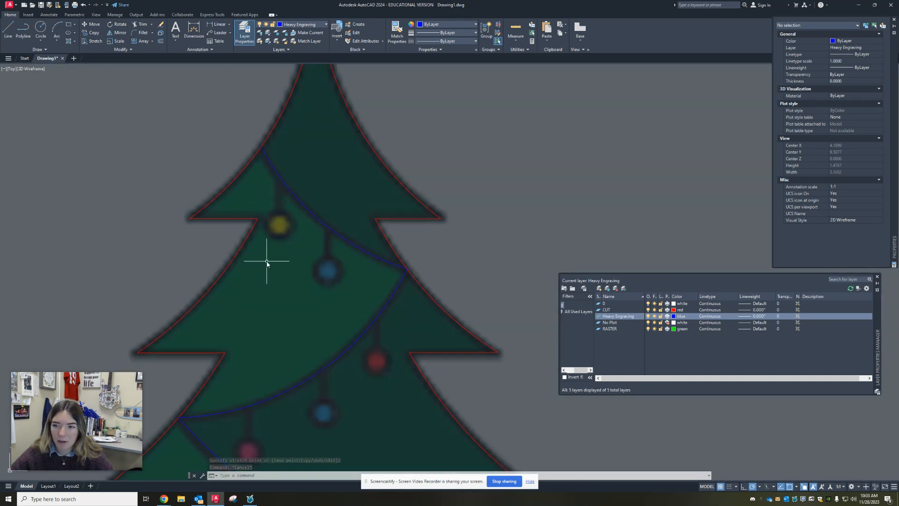
key("Escape")
key("Escape")
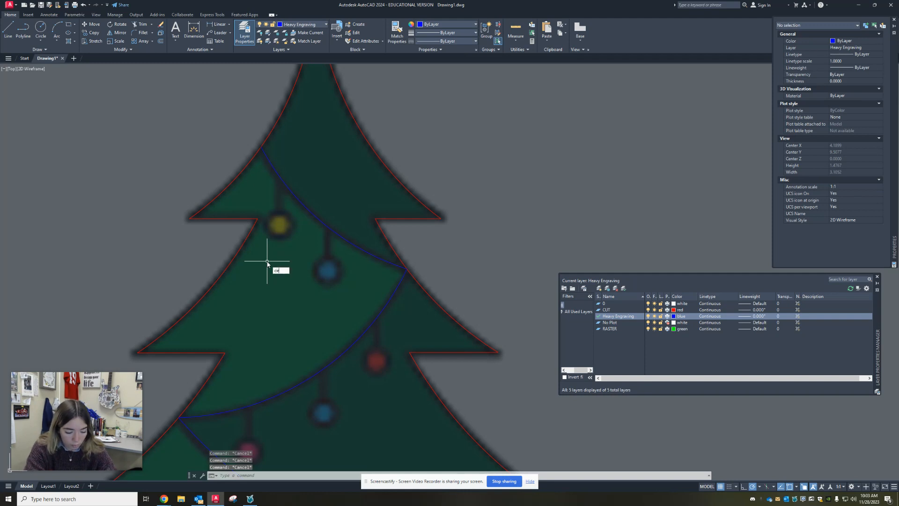
key("Return")
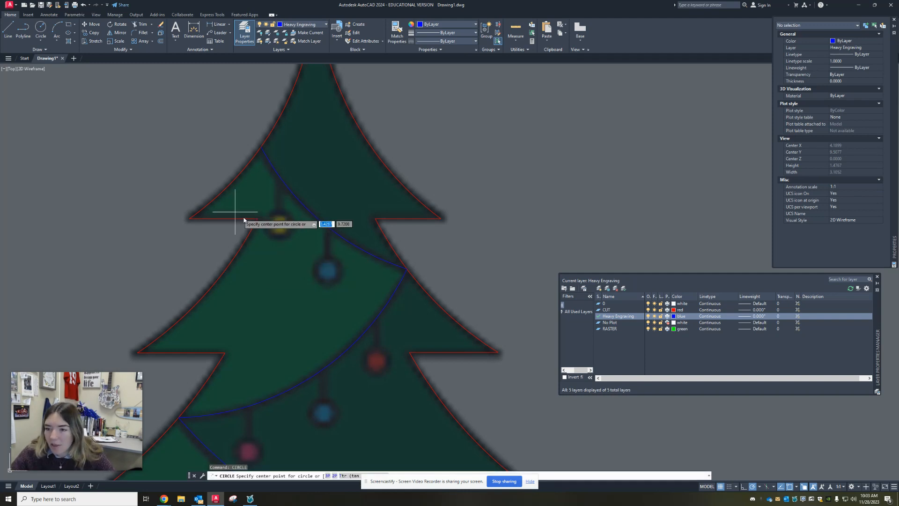
scroll(286, 213, "up", 5)
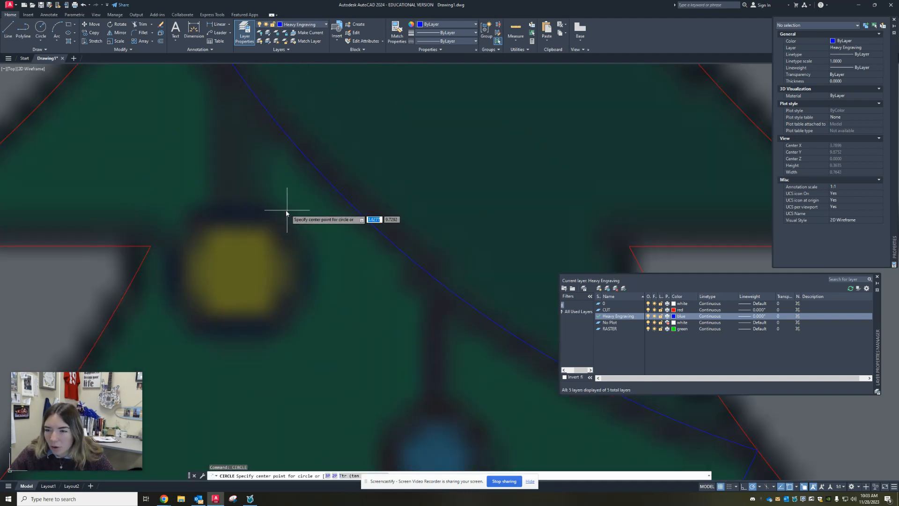
left_click(239, 267)
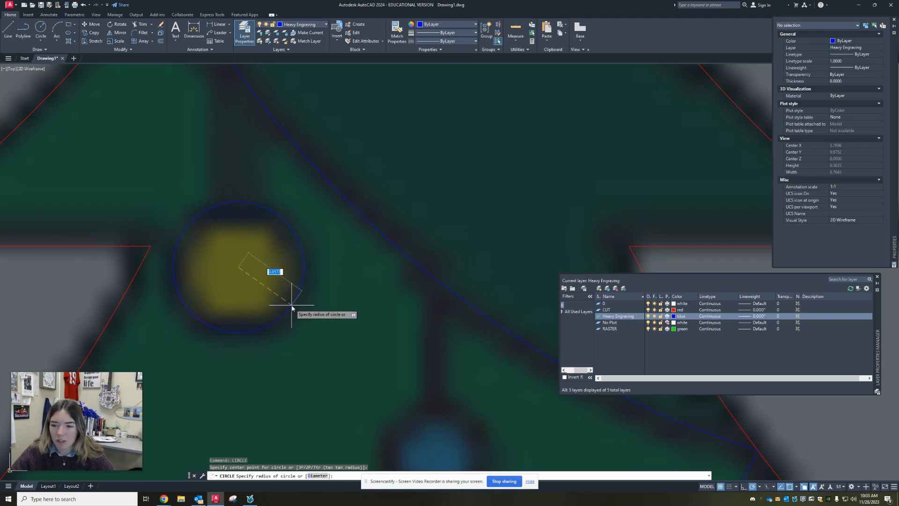
left_click(292, 308)
Step: Shrink the yellow ornament's circle to a radius of about 0.047 by stretching its top quadrant inward, and deselect it
scroll(294, 305, "down", 4)
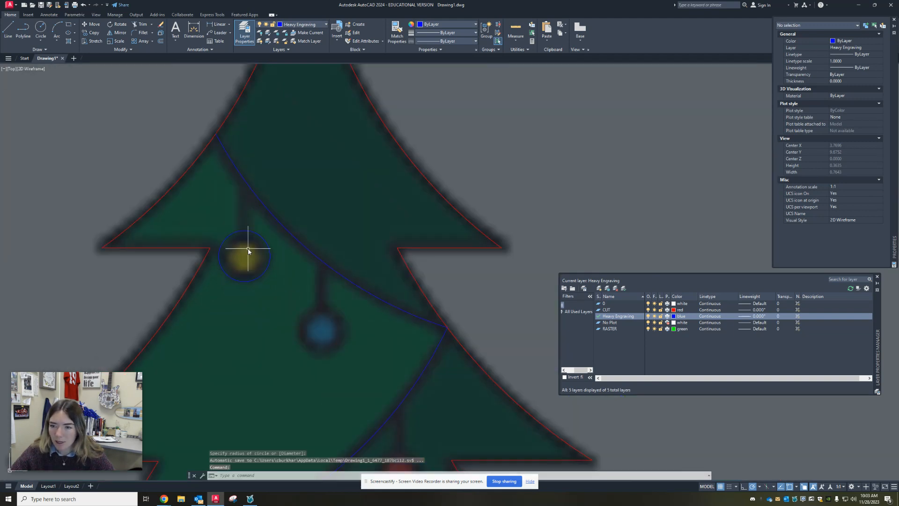
scroll(253, 249, "up", 2)
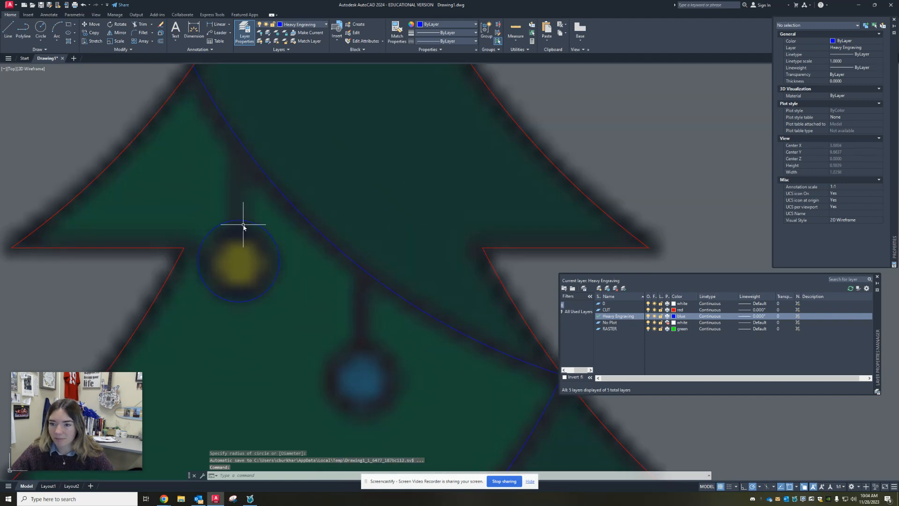
left_click(243, 226)
scroll(243, 207, "up", 4)
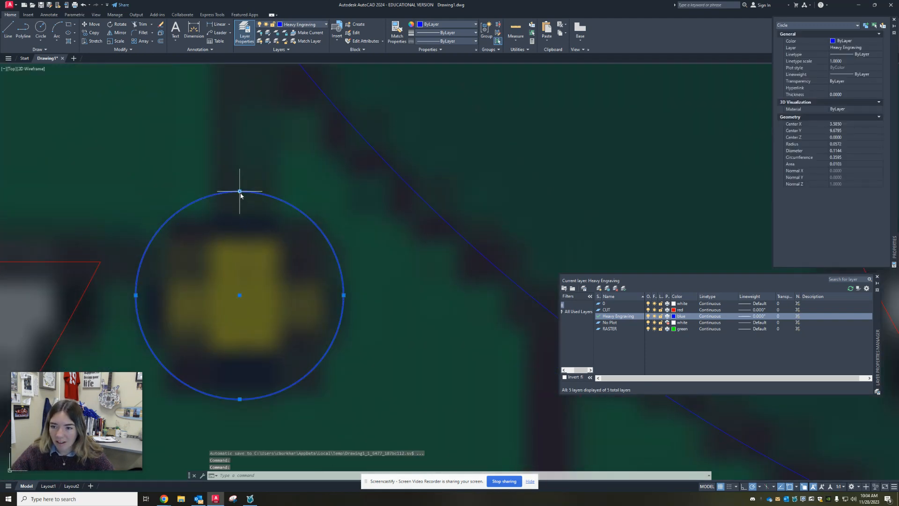
left_click(240, 192)
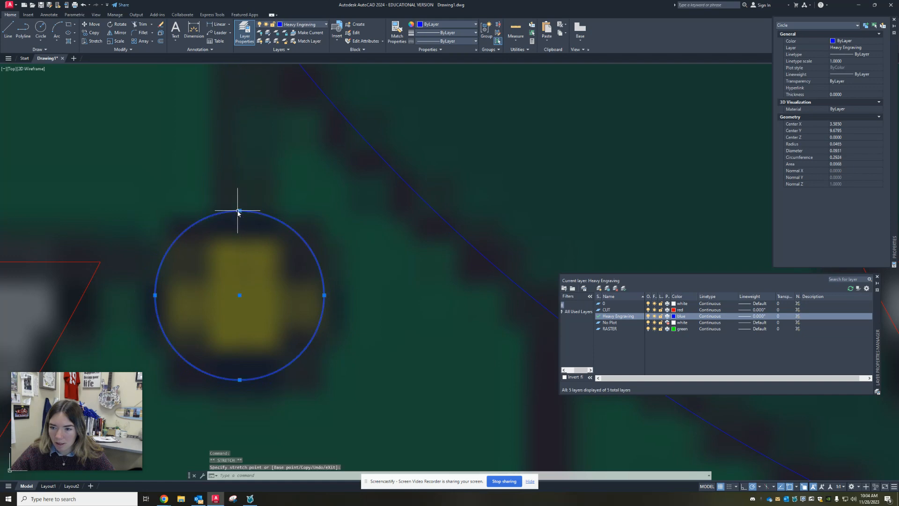
scroll(238, 213, "down", 5)
key("Escape")
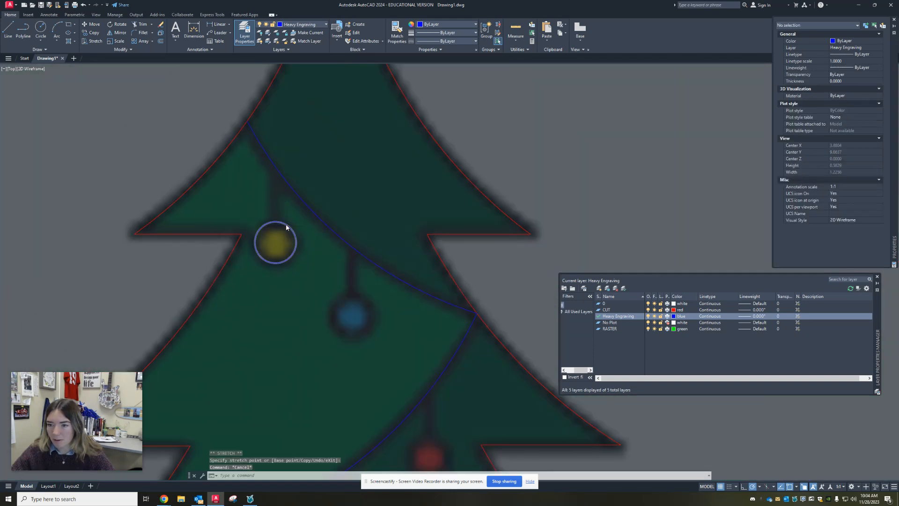
scroll(304, 239, "up", 10)
scroll(272, 230, "down", 5)
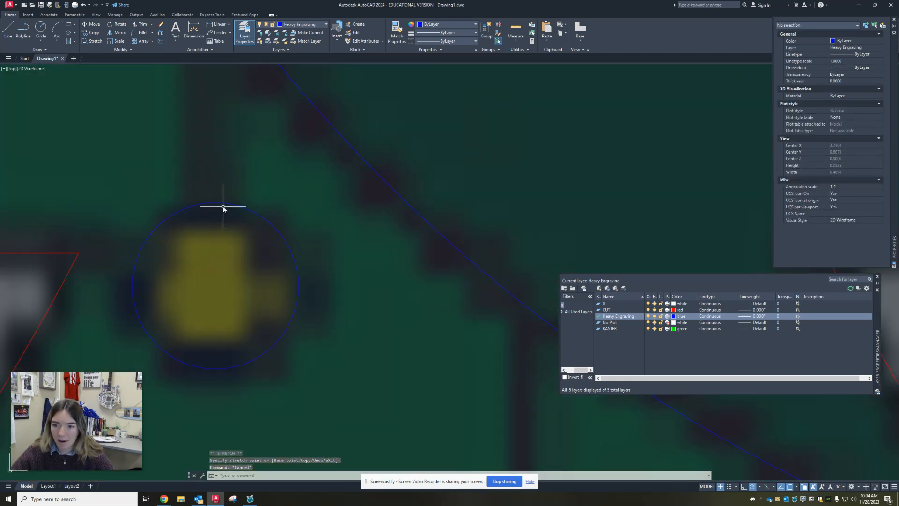
Step: Move the circle around the upper yellow ornament slightly to the left by its centre to fit the ornament better
scroll(223, 209, "down", 5)
scroll(217, 220, "up", 1)
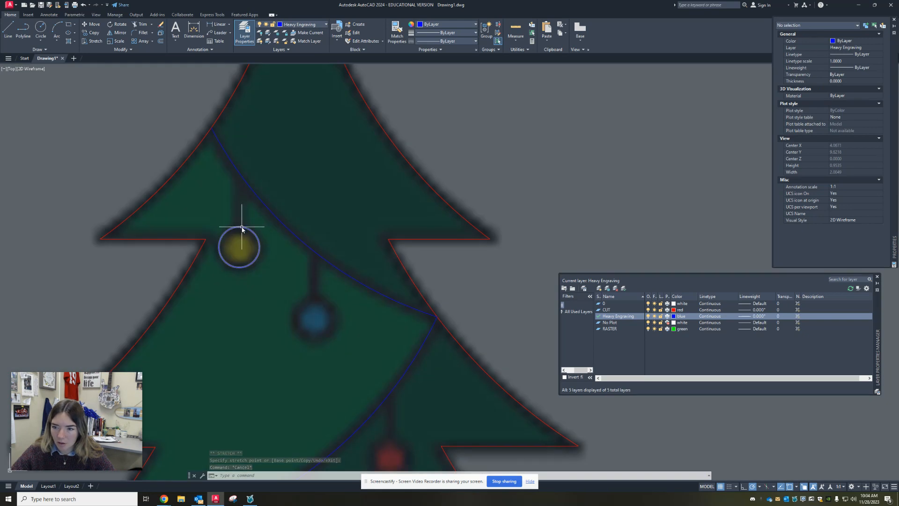
left_click(242, 228)
scroll(239, 248, "up", 5)
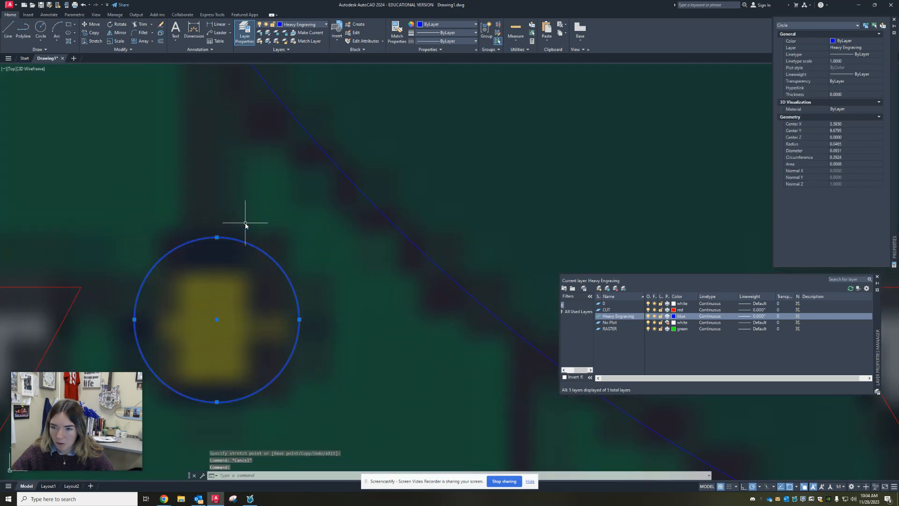
left_click(218, 321)
left_click(213, 322)
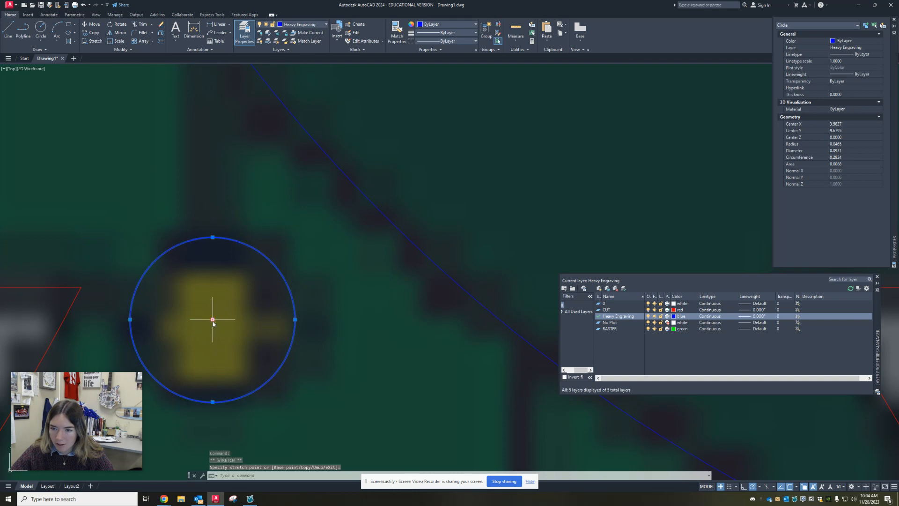
key("Escape")
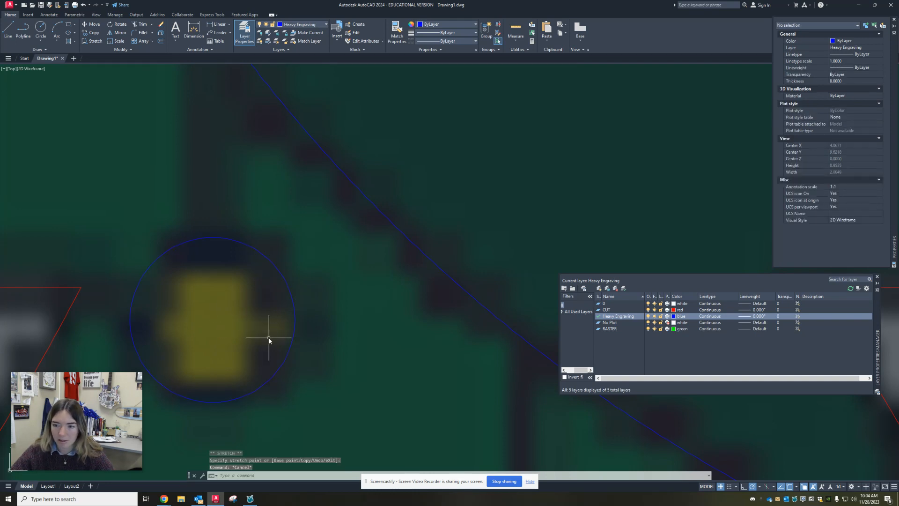
Step: Draw a vertical line from the top of the yellow ornament's circle upward past the garland curve
key("l")
key("Return")
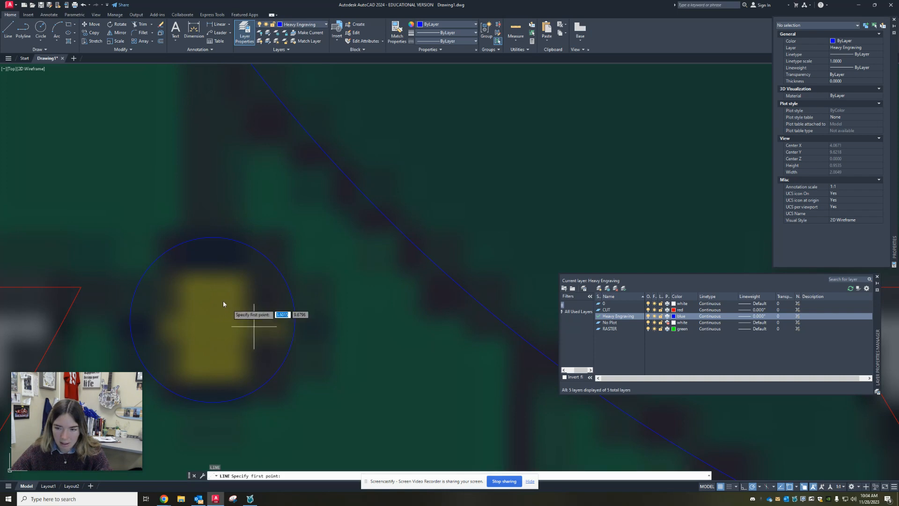
left_click(212, 239)
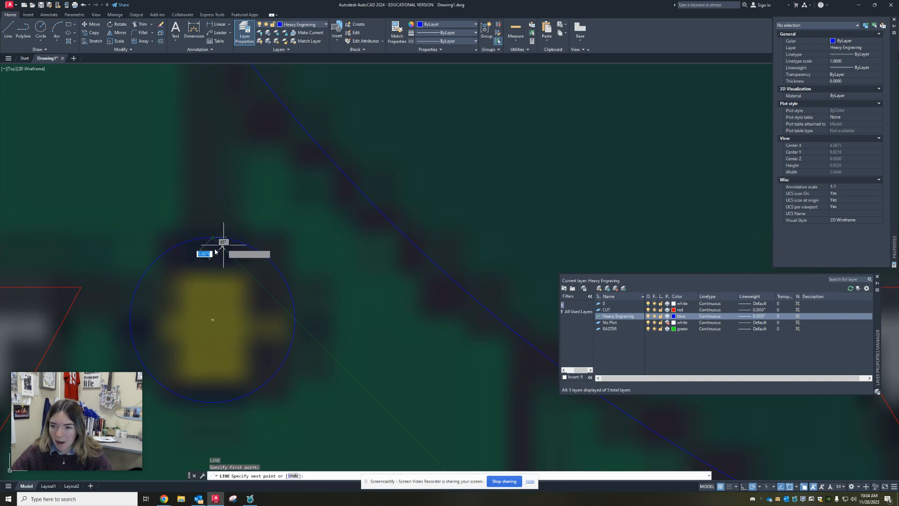
middle_click_drag(218, 182, 270, 331)
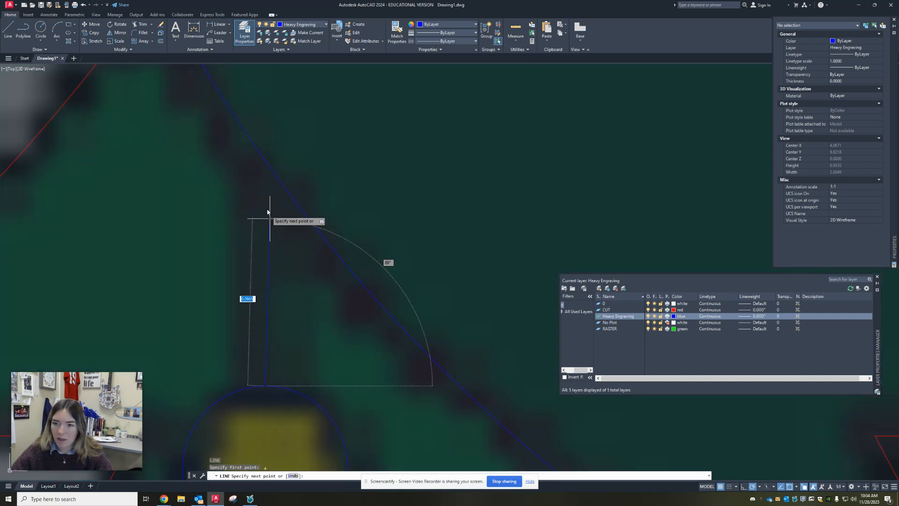
left_click(265, 110)
key("Escape")
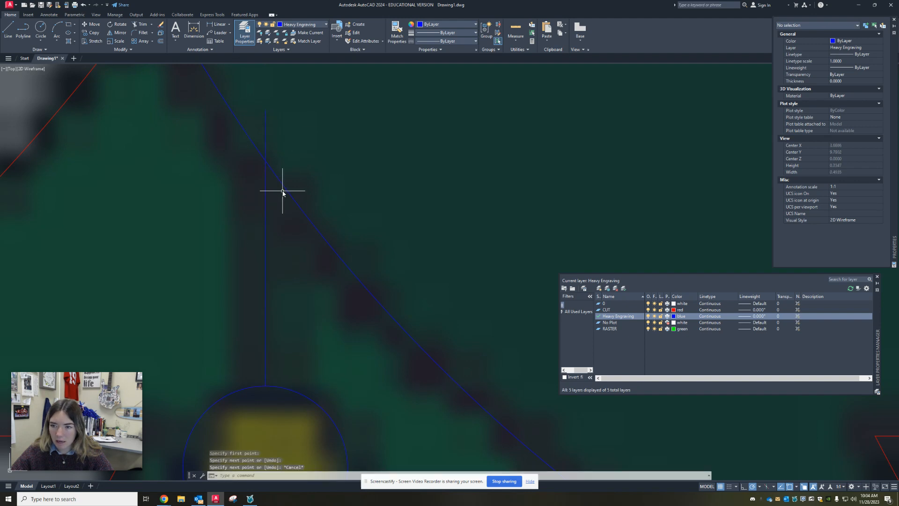
Step: Trim the part of the hanger line above the garland, using the garland polyline as the cutting edge
left_click(280, 184)
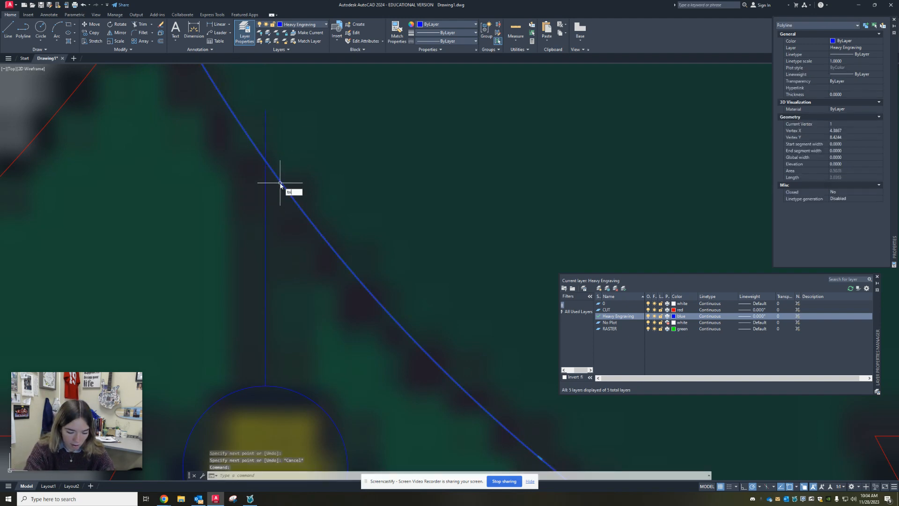
key("Return")
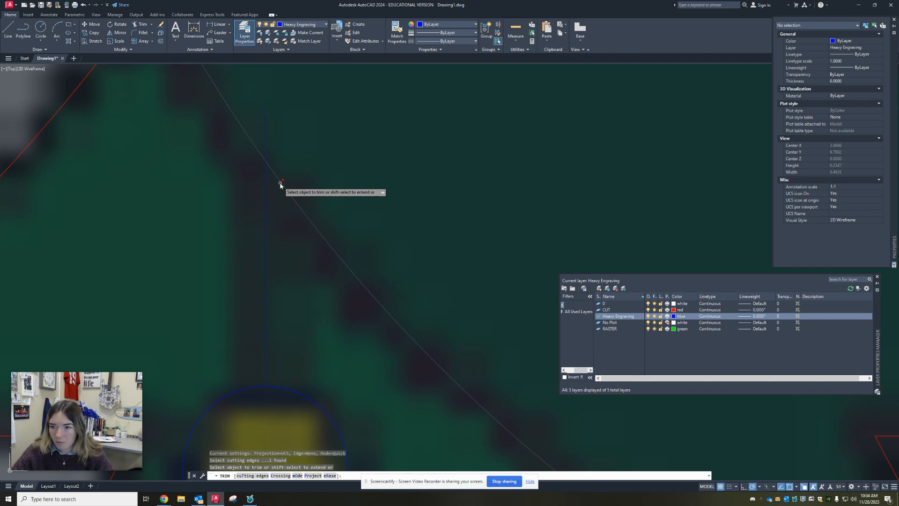
left_click(266, 149)
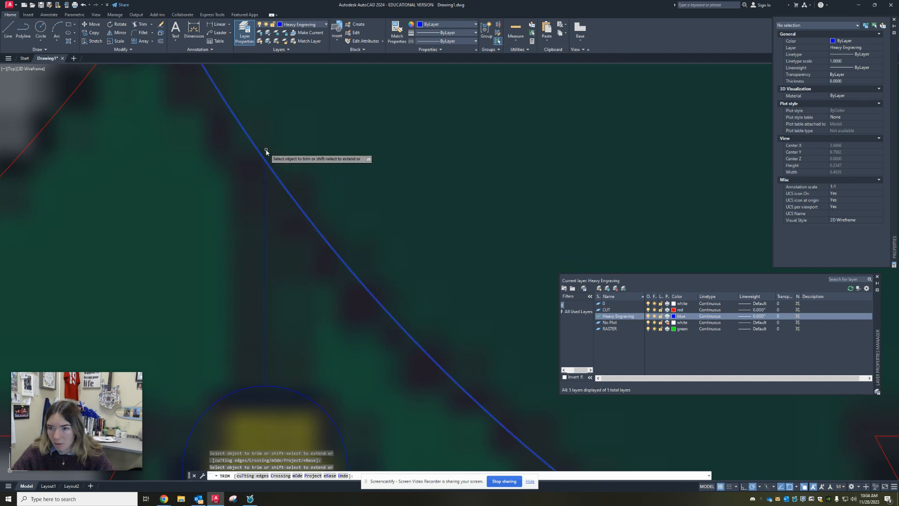
key("Escape")
scroll(275, 156, "down", 5)
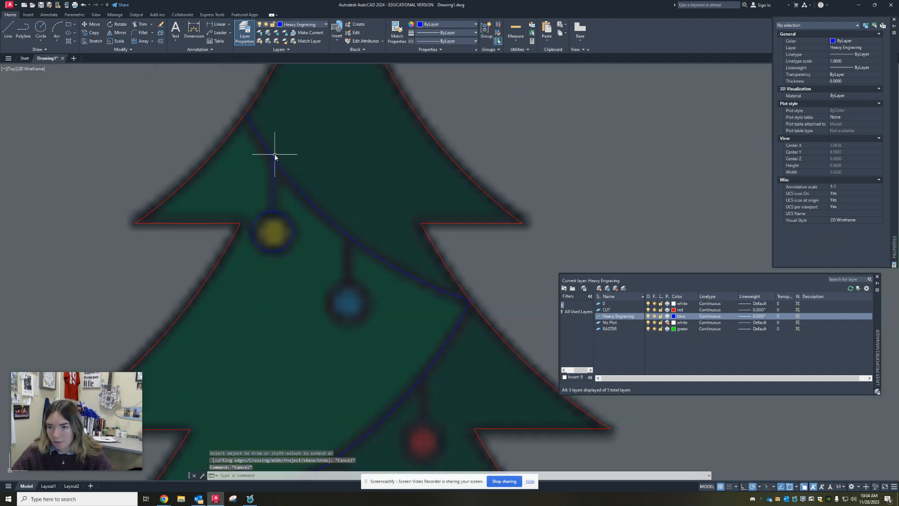
left_click(273, 205)
left_click(280, 214)
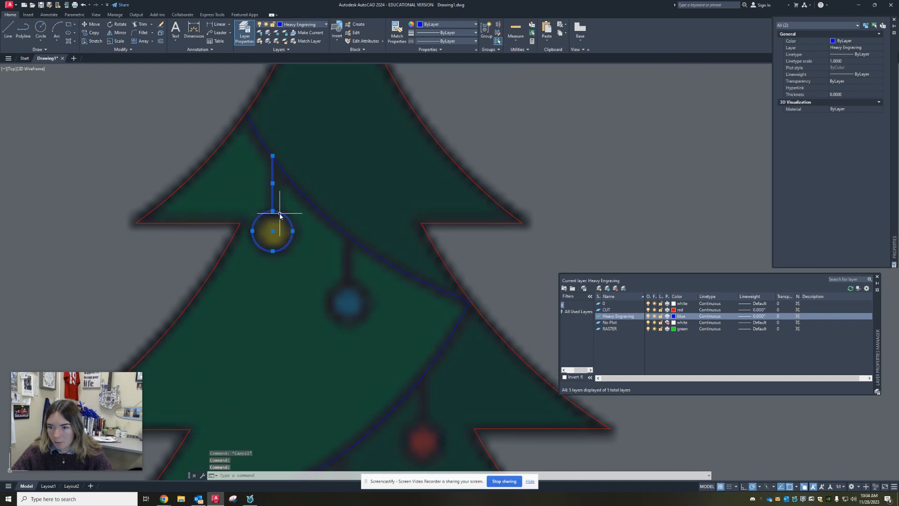
scroll(332, 246, "down", 4)
scroll(315, 245, "up", 4)
scroll(315, 245, "down", 4)
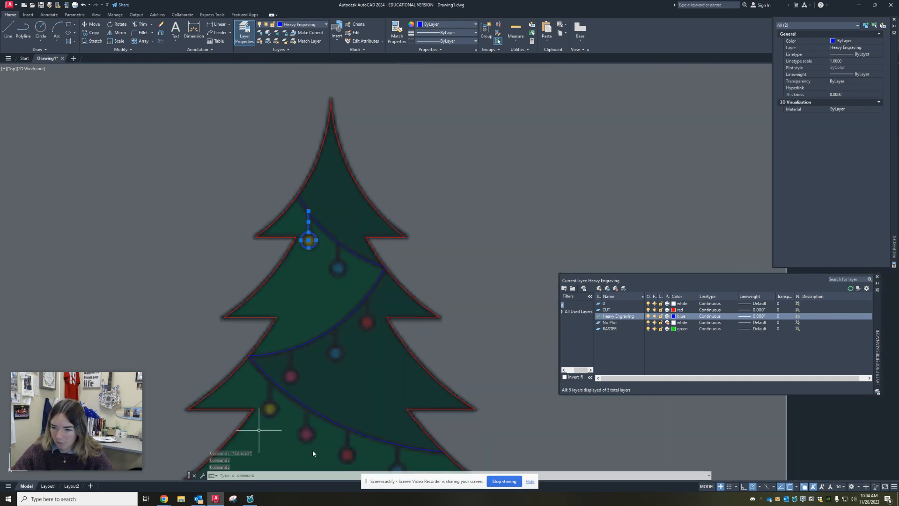
scroll(373, 328, "down", 3)
scroll(356, 306, "up", 2)
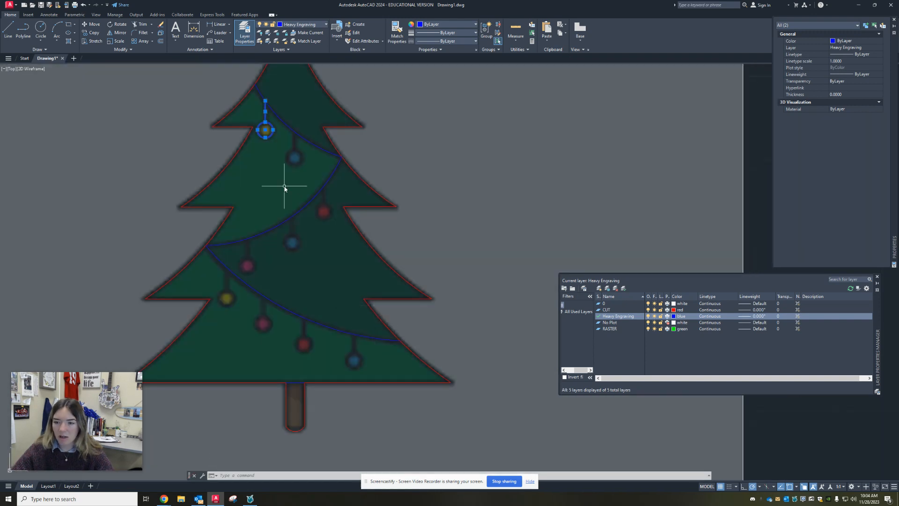
scroll(281, 206, "down", 1)
scroll(261, 213, "up", 6)
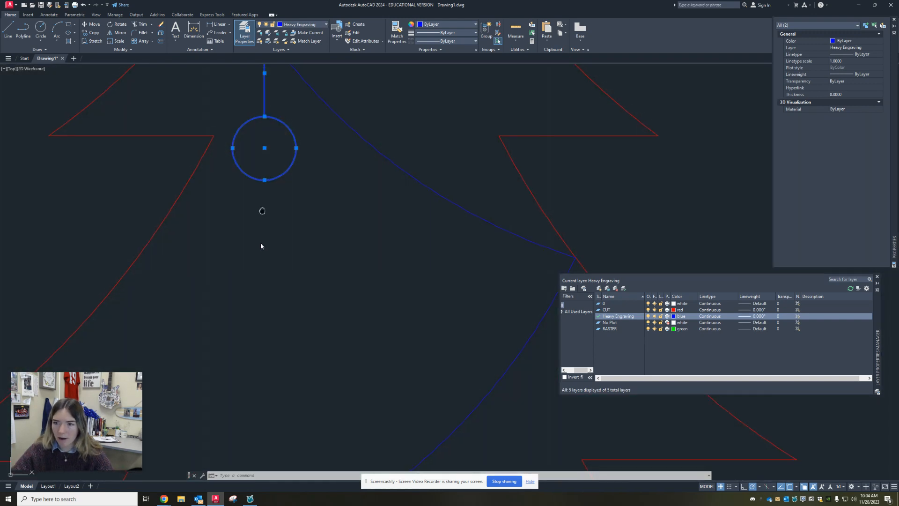
middle_click_drag(262, 210, 264, 289)
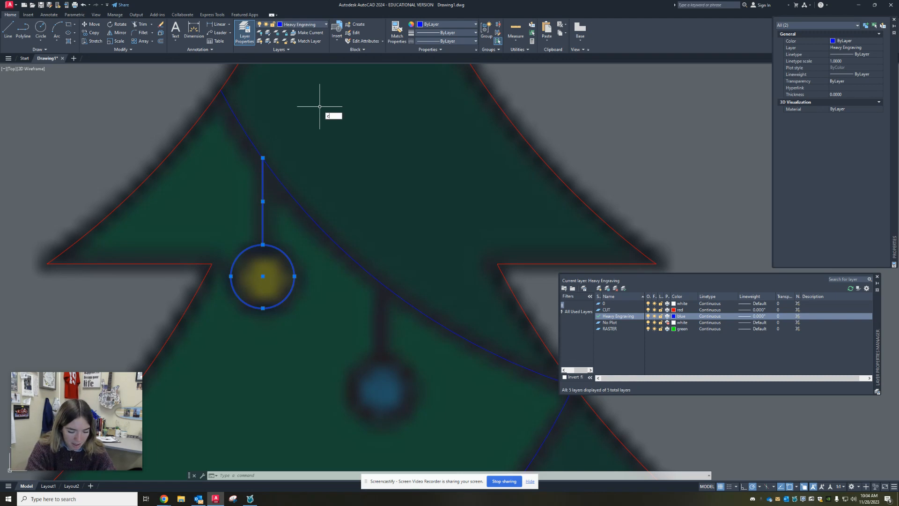
key("Return")
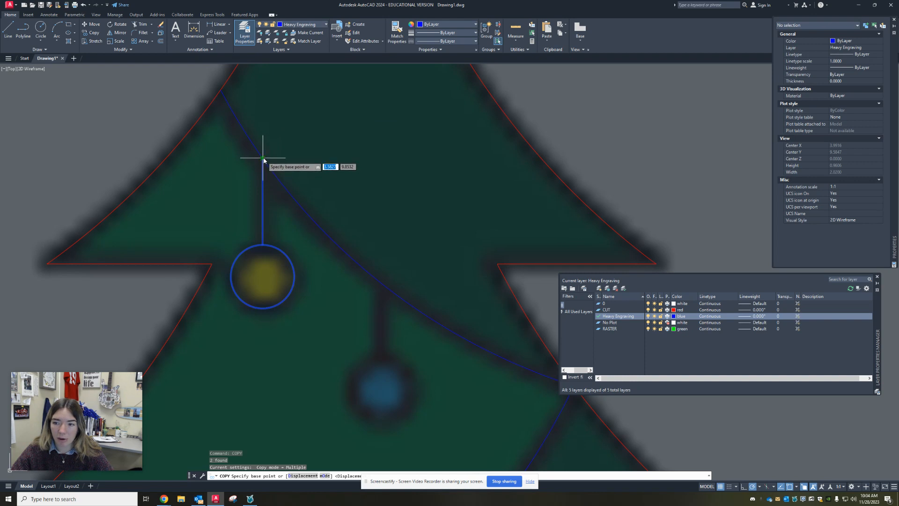
scroll(247, 133, "up", 8)
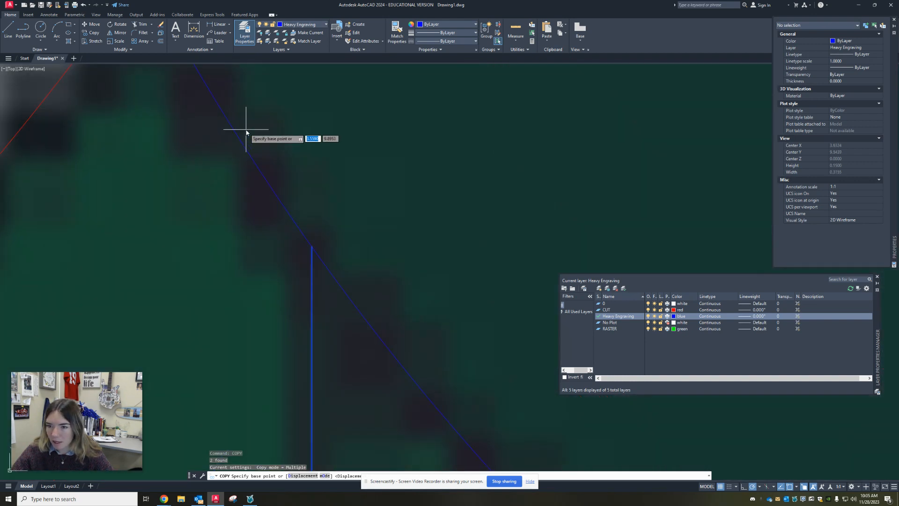
left_click(312, 246)
scroll(378, 211, "down", 6)
middle_click_drag(423, 305, 192, 35)
middle_click_drag(258, 105, 336, 216)
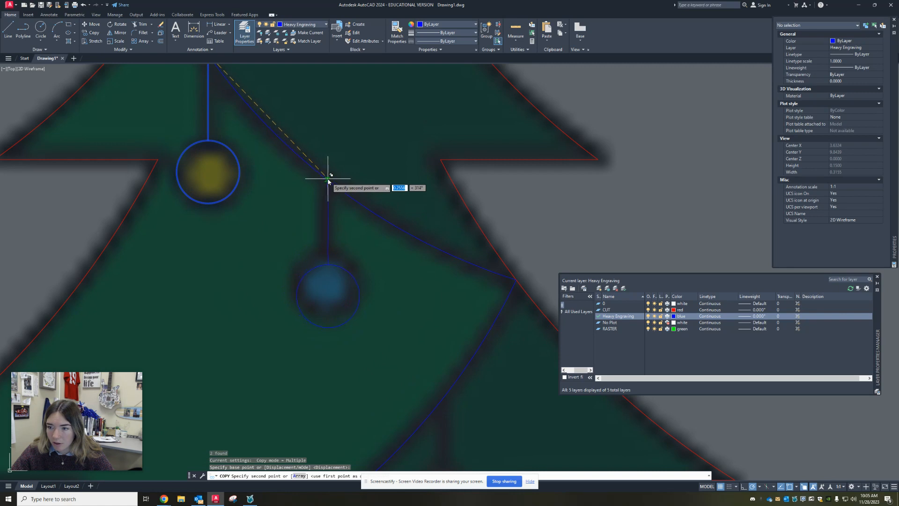
scroll(328, 178, "up", 4)
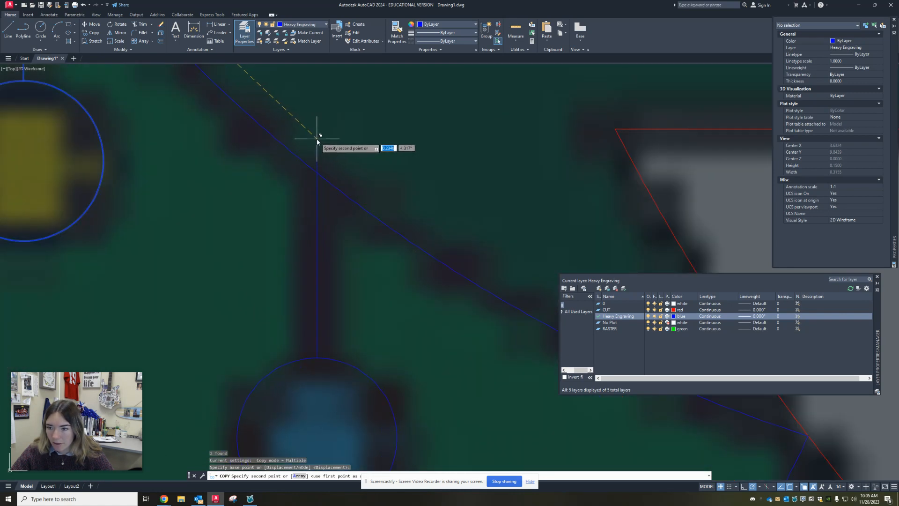
key("Escape")
scroll(308, 153, "down", 2)
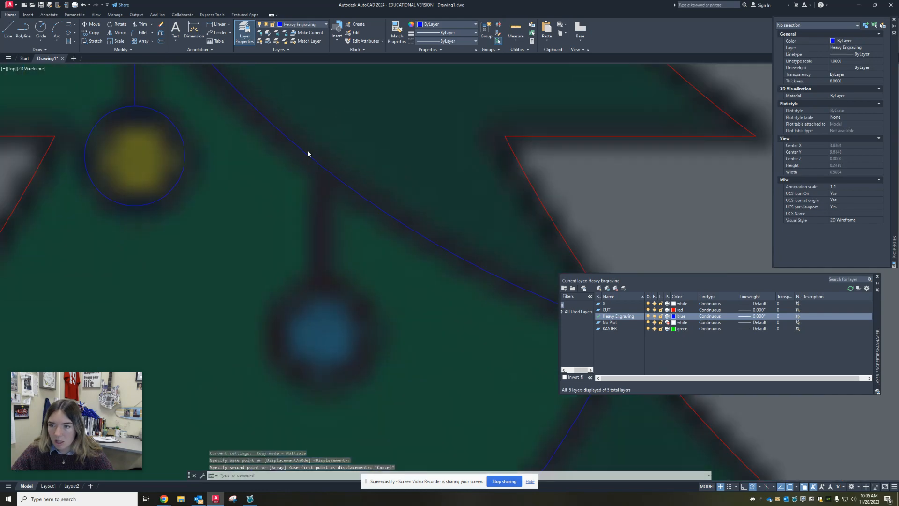
Step: Copy the yellow ornament's circle and hanger line from the circle's centre onto the blue ornament of the top garland
scroll(308, 154, "down", 4)
left_click(241, 135)
left_click(240, 101)
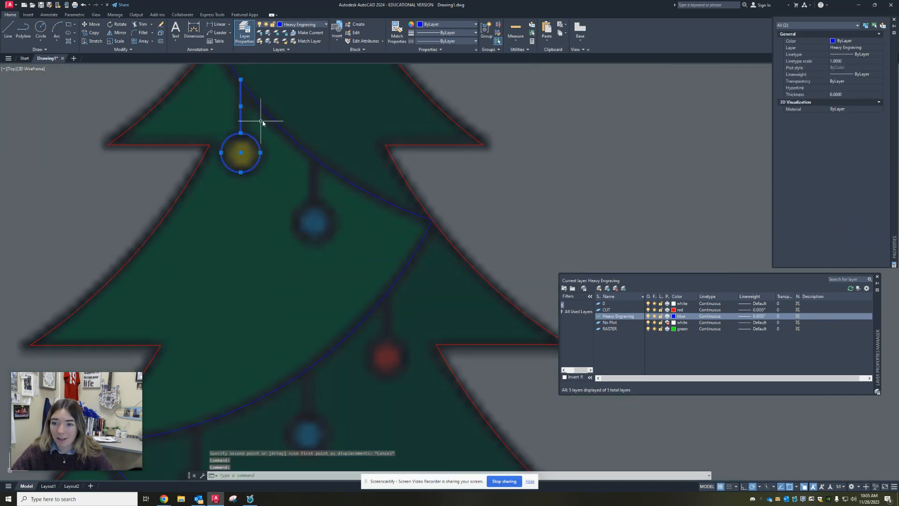
middle_click_drag(263, 123, 297, 187)
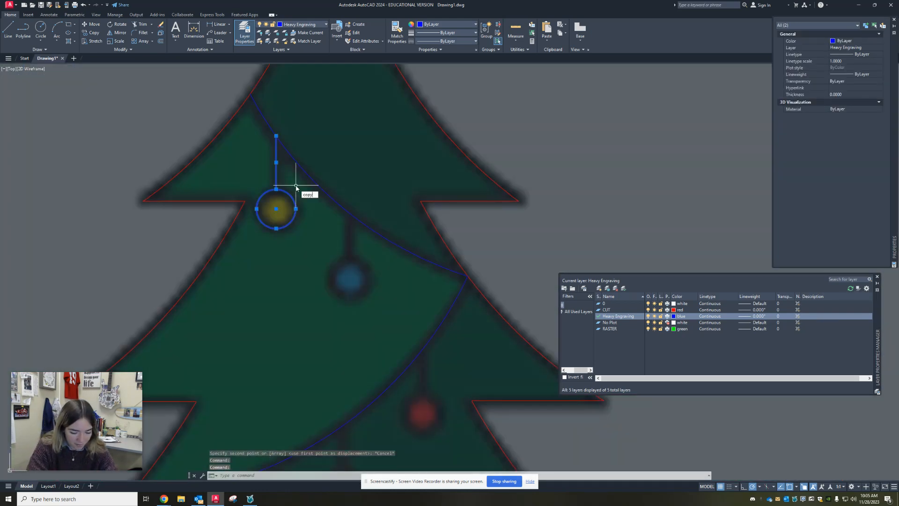
key("Return")
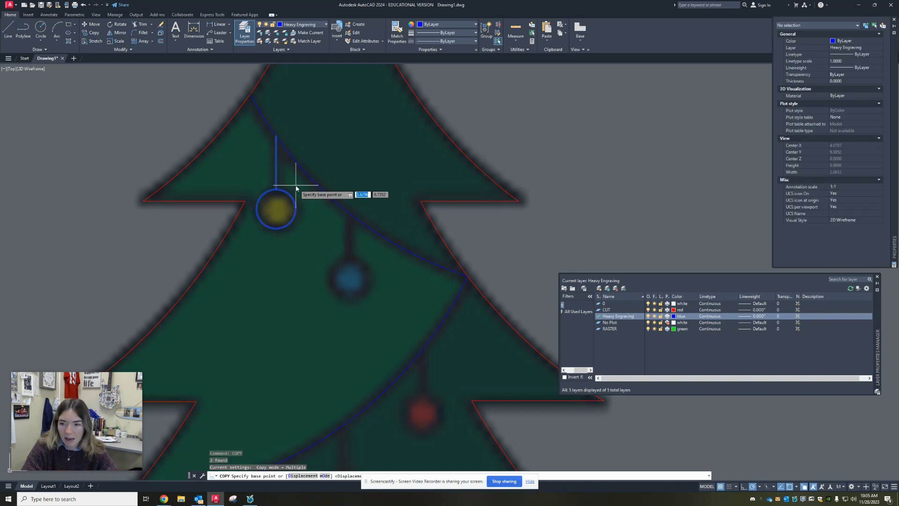
left_click(276, 214)
scroll(351, 276, "up", 4)
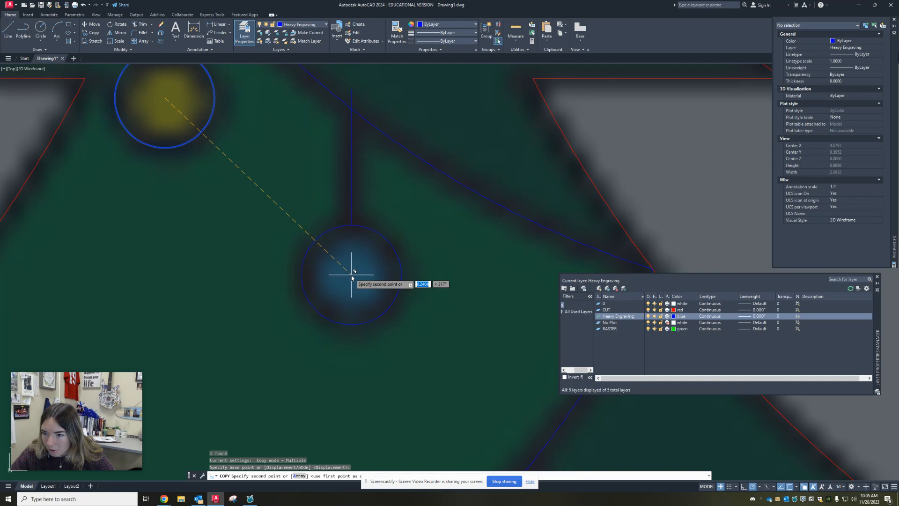
left_click(351, 276)
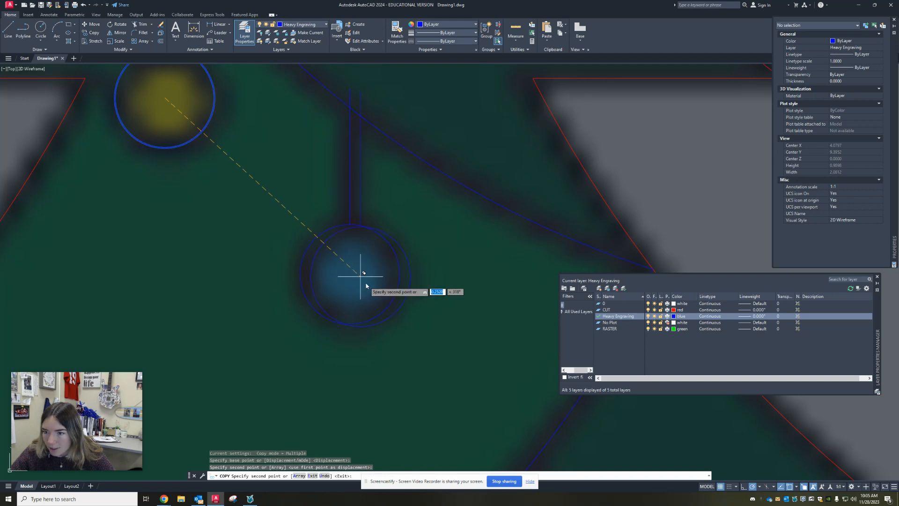
Step: Place further copies of the circle and hanger line on the red and blue ornaments of the second garland
scroll(391, 412, "down", 5)
scroll(201, 124, "up", 3)
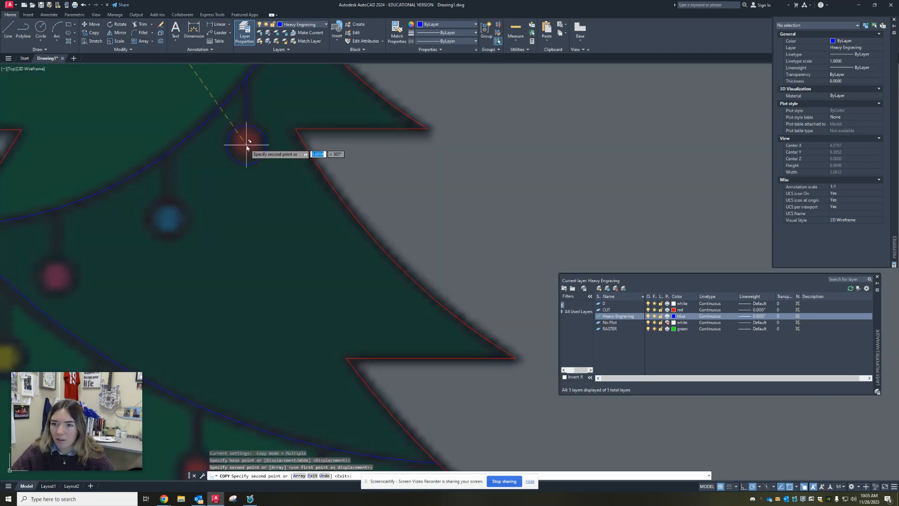
scroll(246, 137, "up", 6)
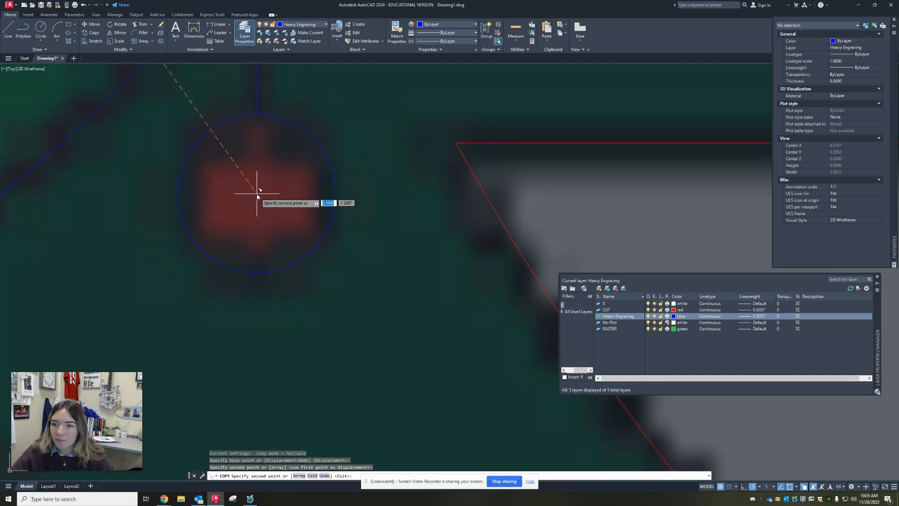
left_click(260, 194)
scroll(259, 194, "down", 6)
scroll(229, 314, "down", 3)
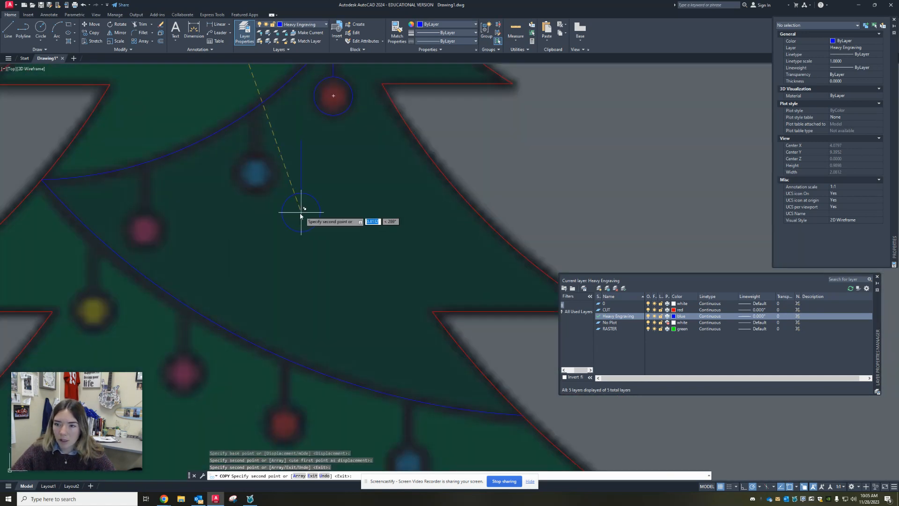
scroll(261, 175, "up", 6)
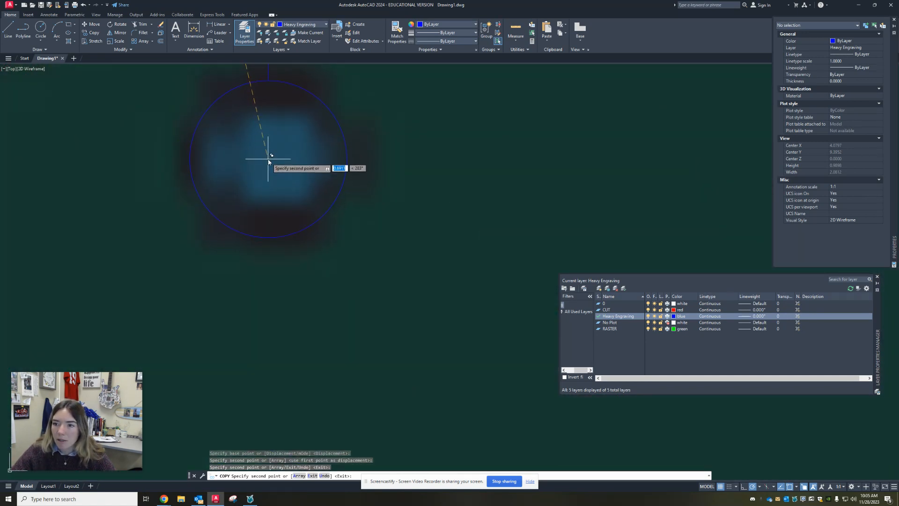
left_click(269, 160)
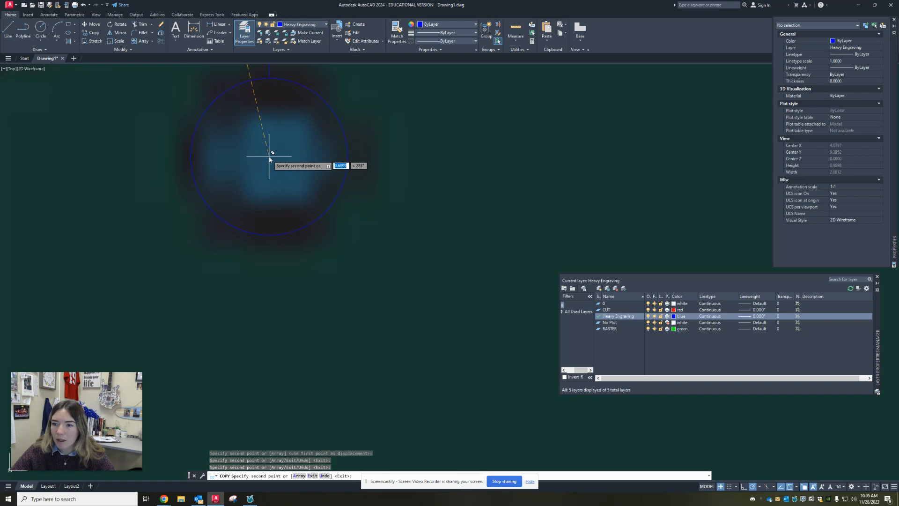
Step: Place a copy of the circle and hanger line on the pink ornament of the second garland
scroll(215, 221, "down", 5)
scroll(212, 229, "up", 1)
scroll(216, 182, "up", 6)
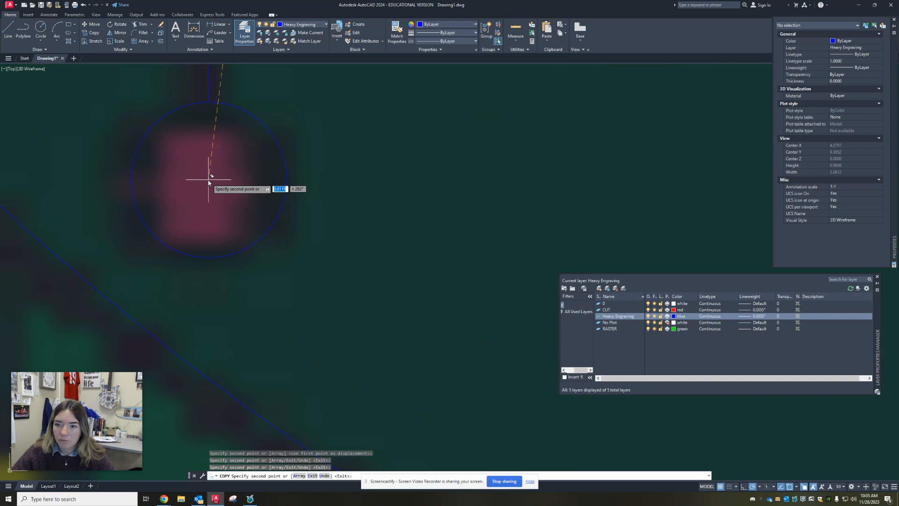
left_click(206, 179)
scroll(209, 181, "down", 6)
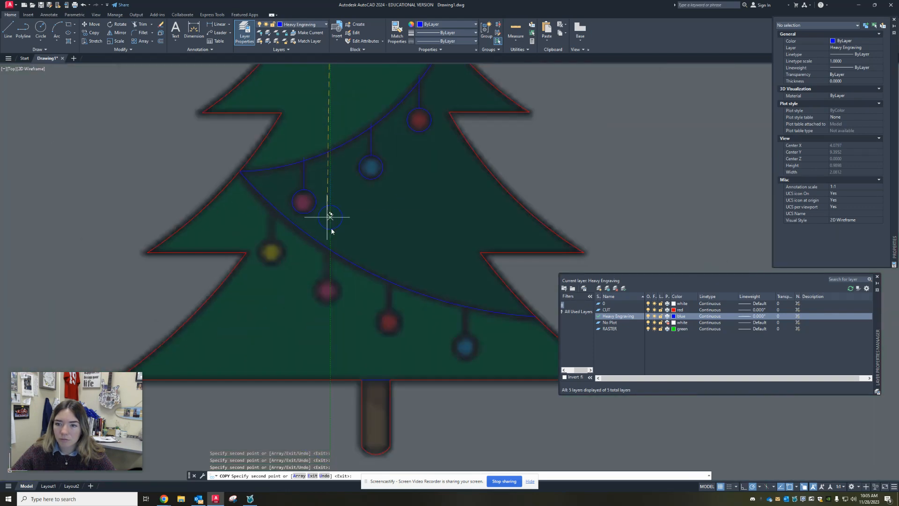
Step: Place copies of the circle and hanger line on the yellow, pink, red and blue ornaments of the lowest garland
scroll(272, 266, "up", 6)
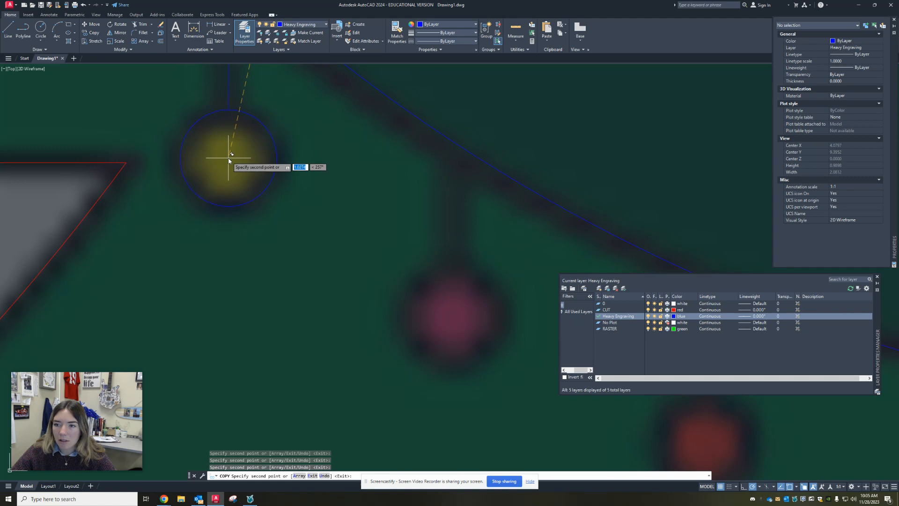
scroll(228, 161, "down", 6)
scroll(333, 198, "up", 5)
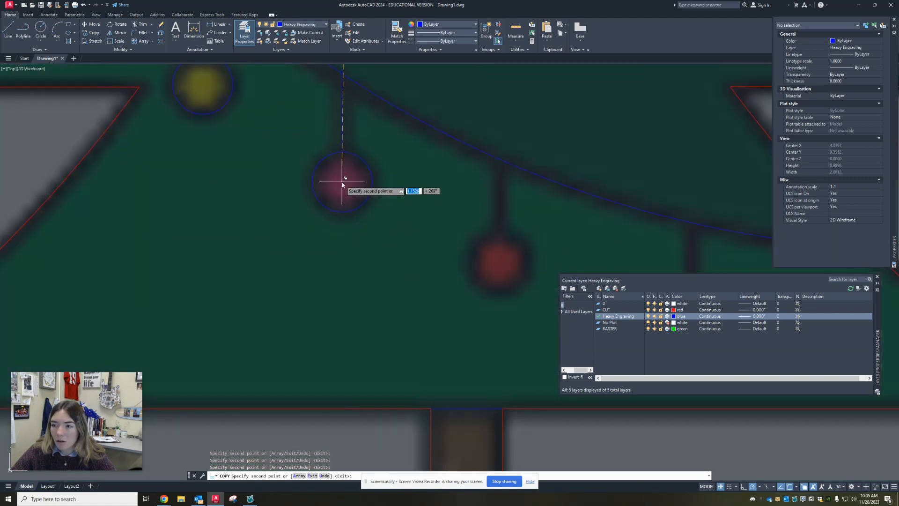
middle_click_drag(532, 296, 185, 201)
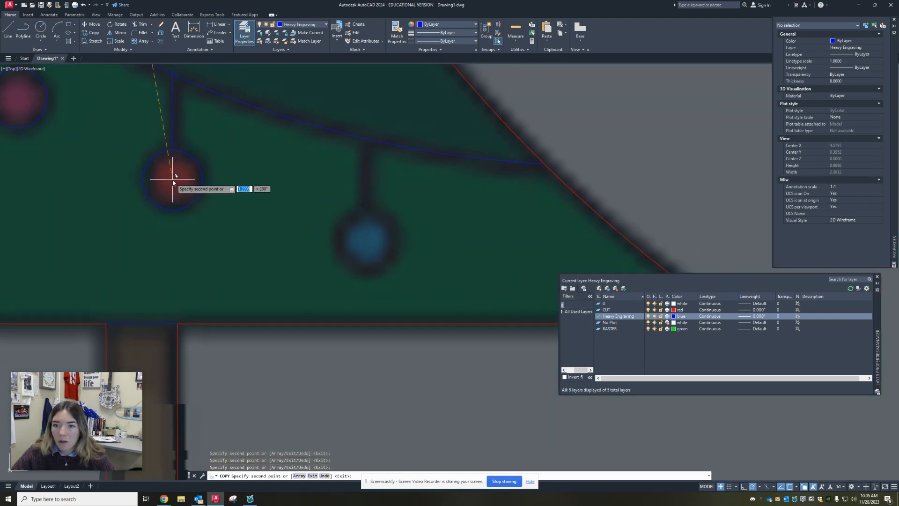
left_click(172, 179)
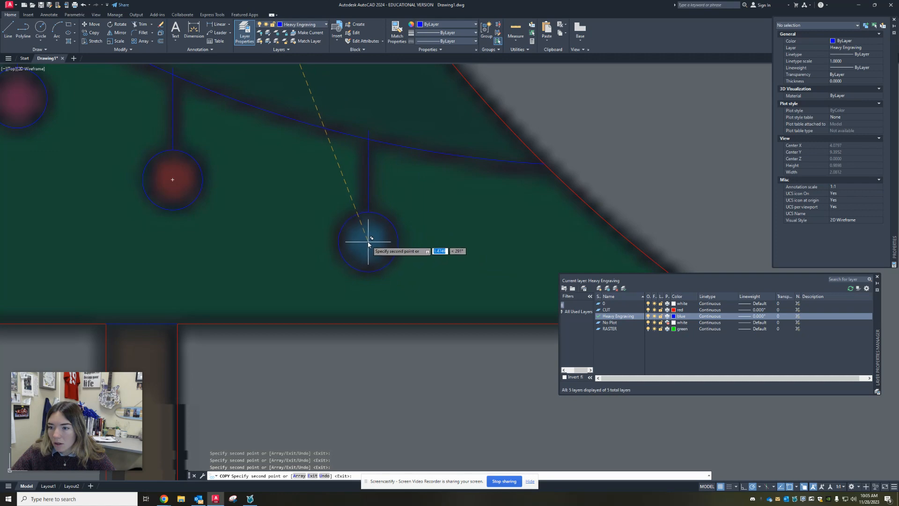
scroll(457, 235, "down", 4)
key("Escape")
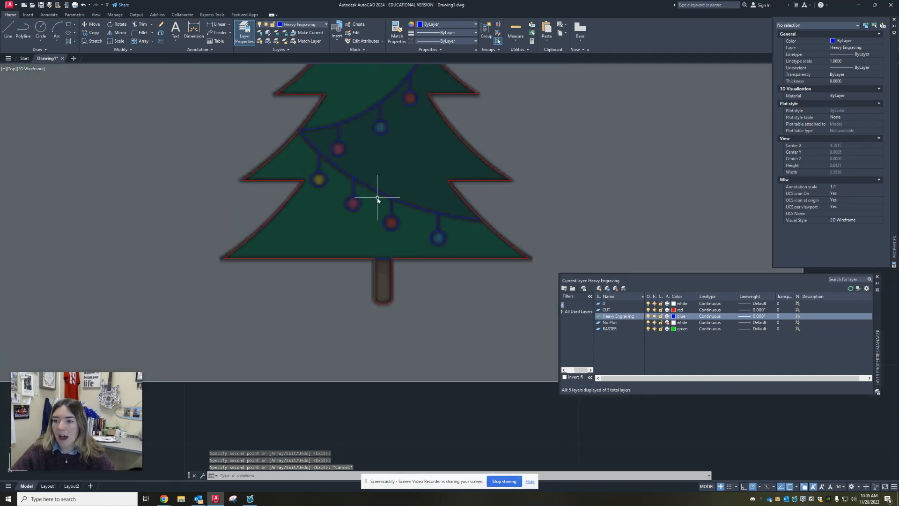
Step: Using the garland polyline as the cutting edge, trim the excess hanger line above the top garland's blue ornament
middle_click_drag(377, 197, 360, 250)
left_click(355, 241)
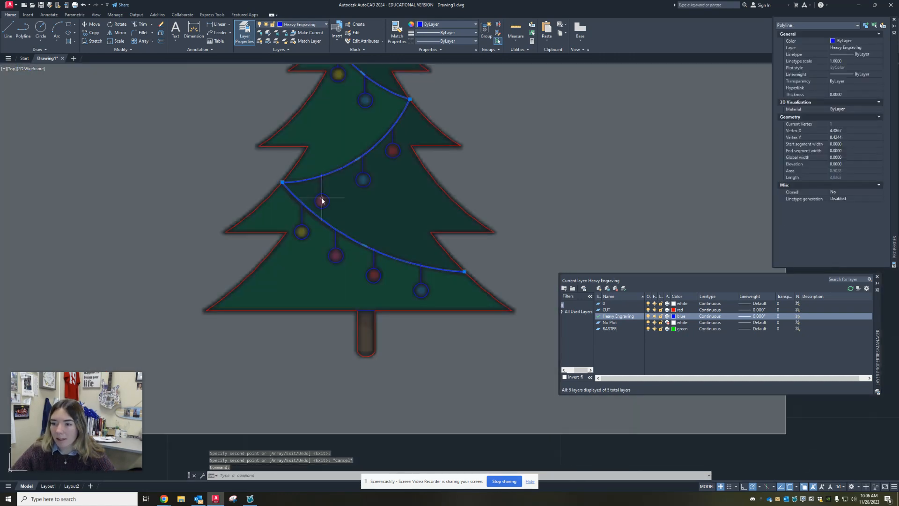
middle_click_drag(343, 155, 339, 175)
scroll(346, 131, "up", 5)
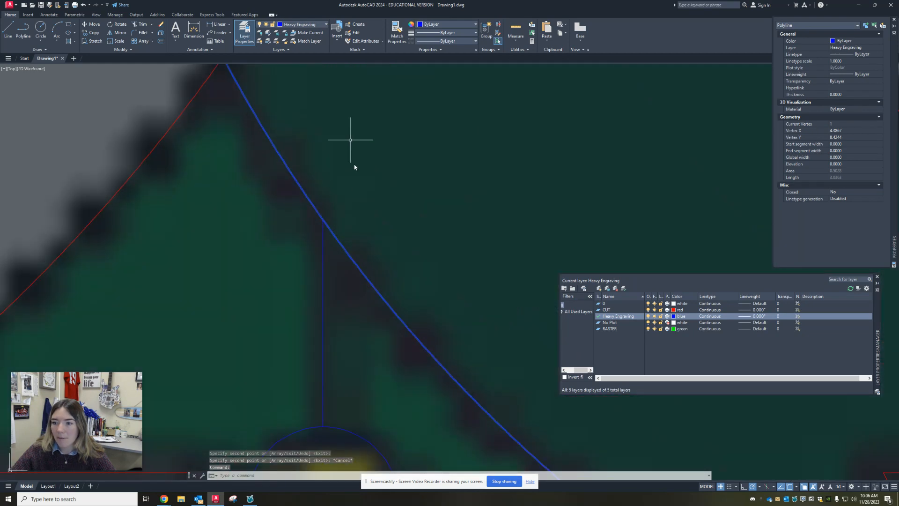
middle_click_drag(388, 255, 314, 138)
scroll(249, 100, "down", 5)
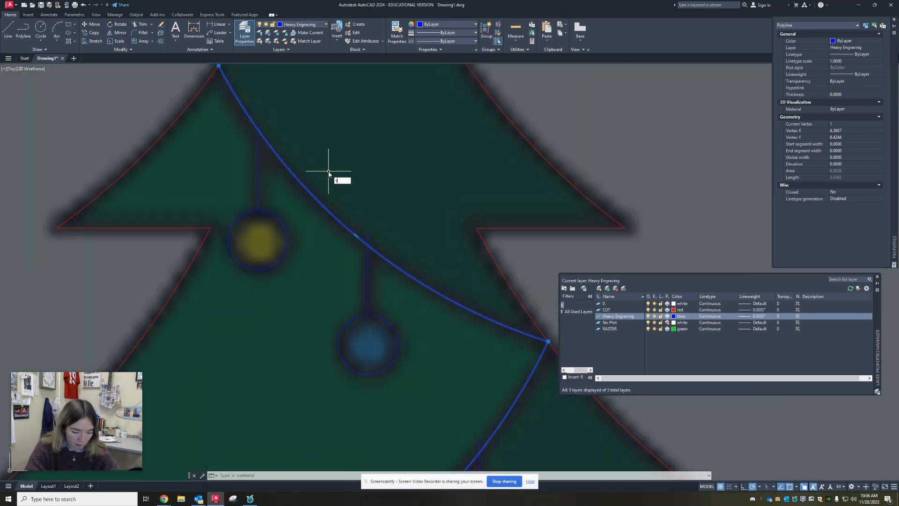
key("Return")
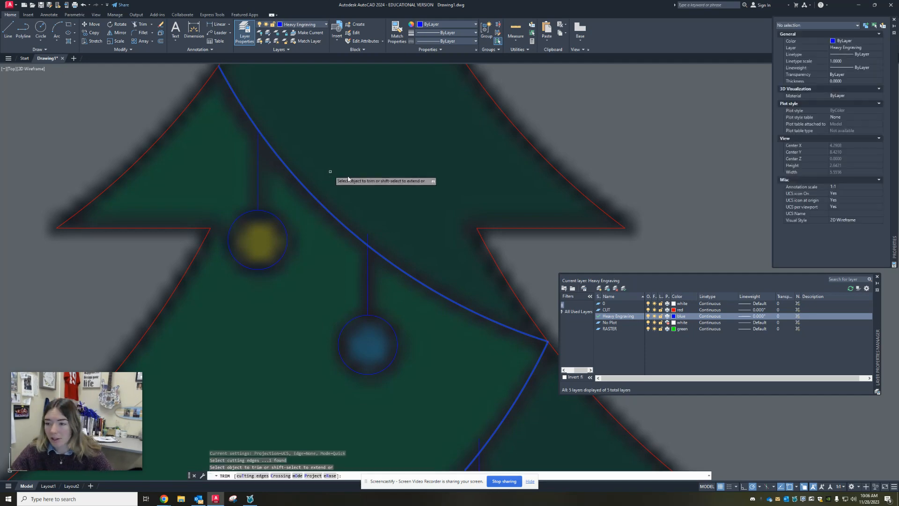
scroll(333, 262, "up", 3)
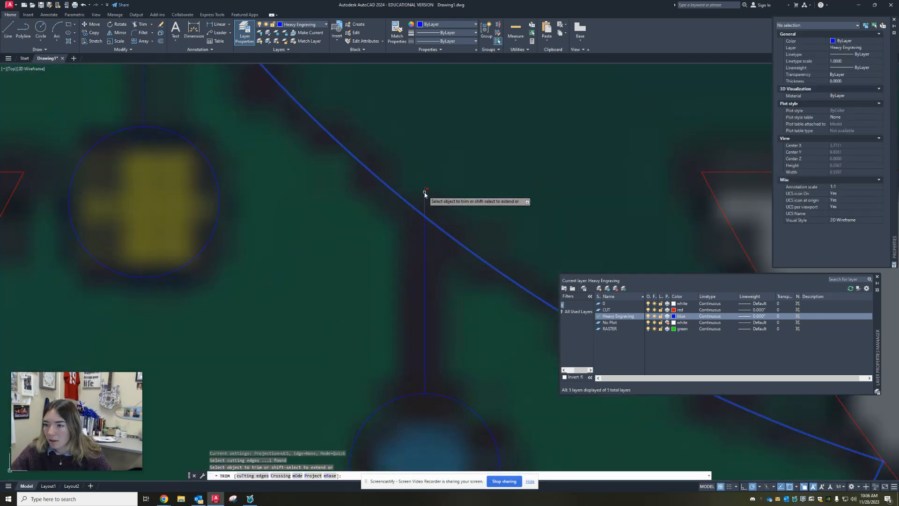
left_click(424, 194)
scroll(471, 283, "down", 4)
Step: Trim the parts of the red, blue and pink ornaments' hanger lines that extend above the second garland
scroll(351, 235, "up", 6)
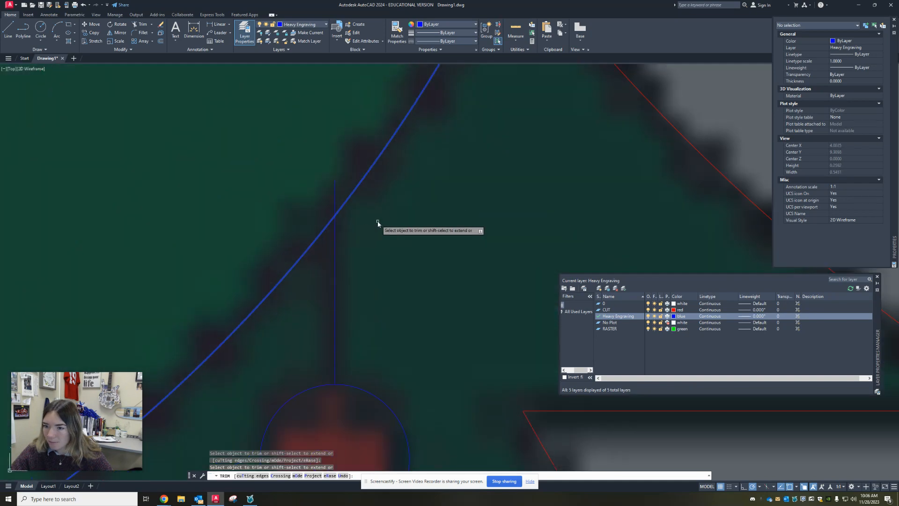
scroll(198, 265, "down", 6)
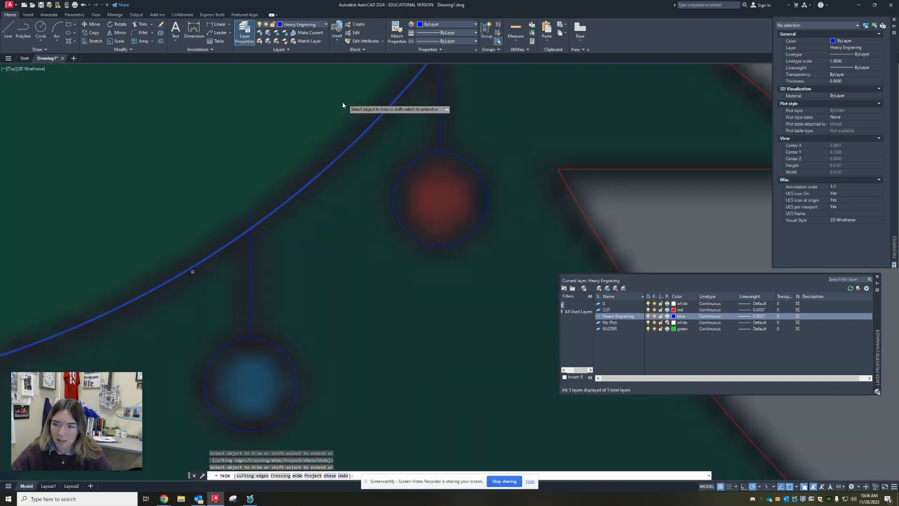
scroll(305, 155, "up", 7)
left_click(307, 172)
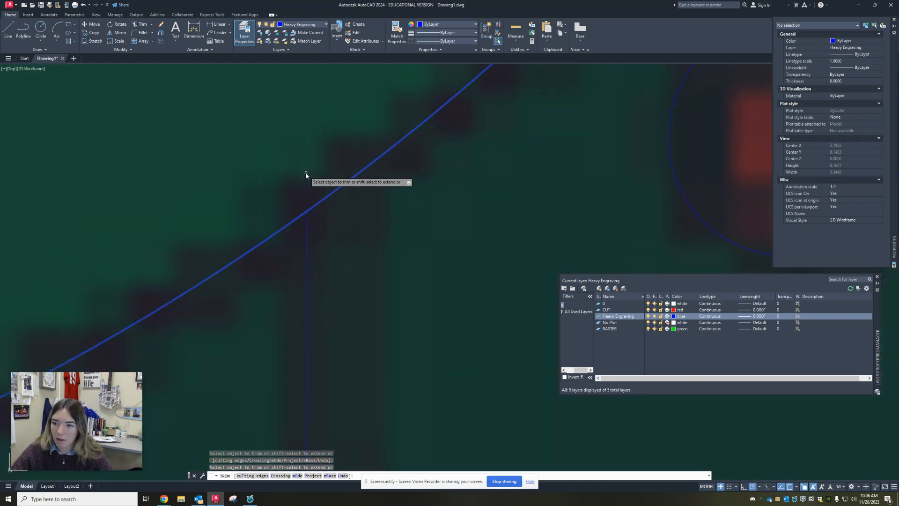
scroll(307, 172, "down", 6)
middle_click_drag(179, 191, 387, 87)
scroll(305, 147, "up", 6)
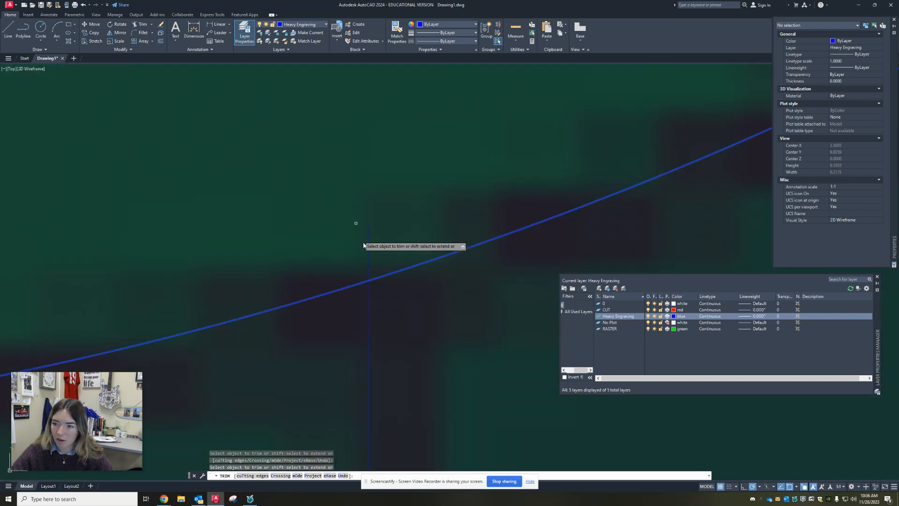
scroll(301, 237, "down", 5)
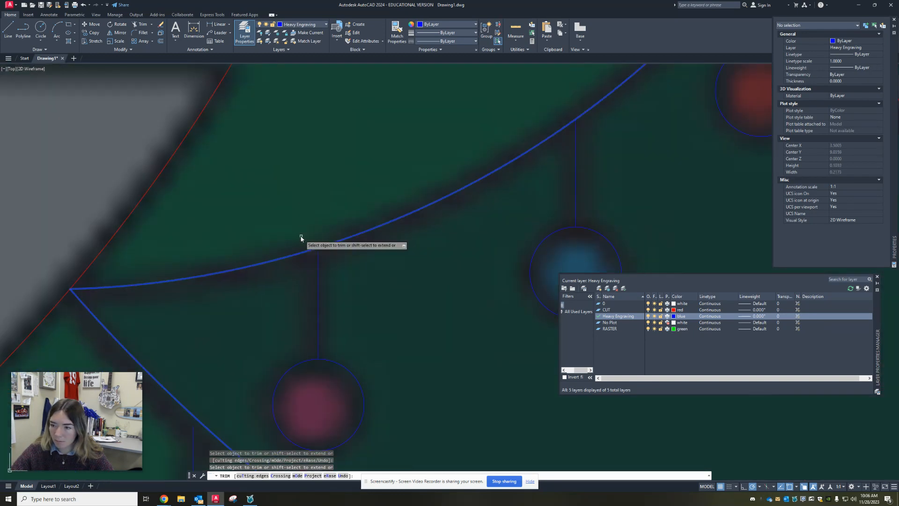
Step: Trim the parts of the pink, red and blue ornaments' hanger lines that extend above the lowest garland
middle_click_drag(311, 285, 357, 66)
middle_click_drag(282, 281, 247, 199)
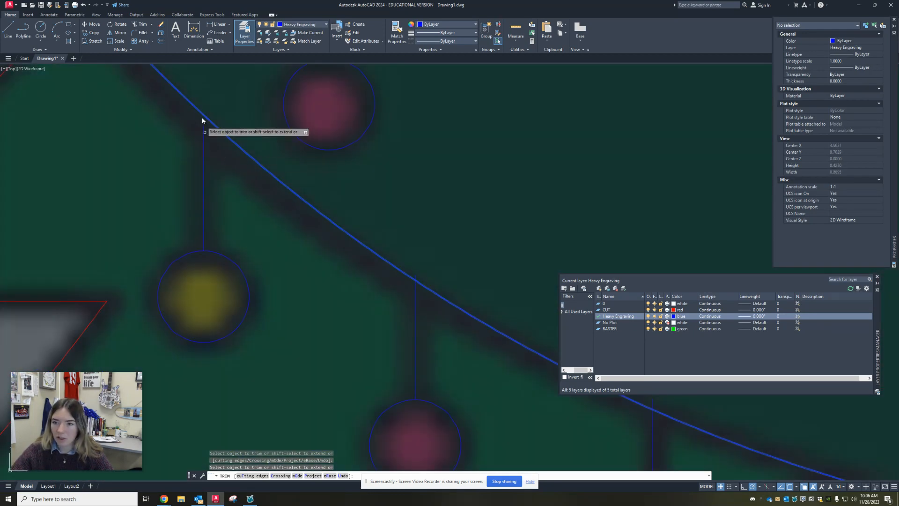
middle_click_drag(297, 273, 266, 212)
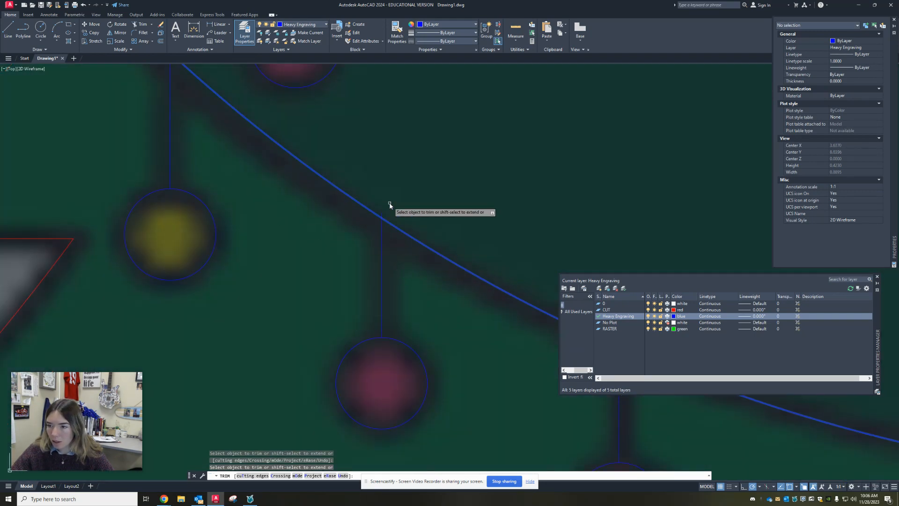
scroll(389, 202, "up", 5)
scroll(441, 269, "down", 3)
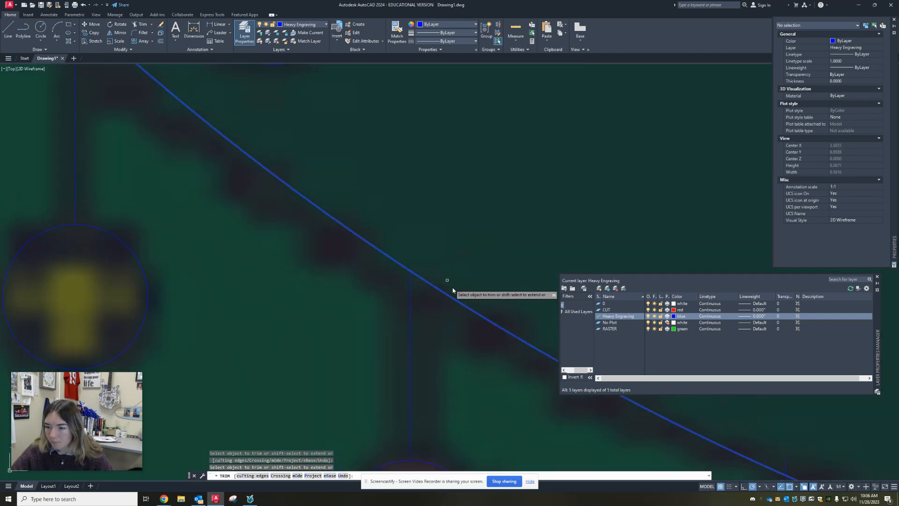
middle_click_drag(447, 282, 253, 154)
scroll(253, 155, "down", 4)
scroll(340, 181, "up", 3)
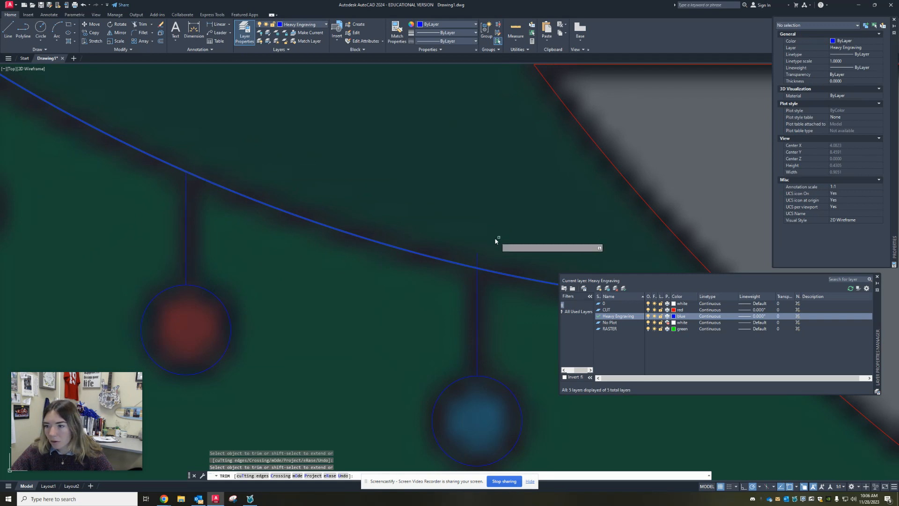
scroll(489, 246, "up", 3)
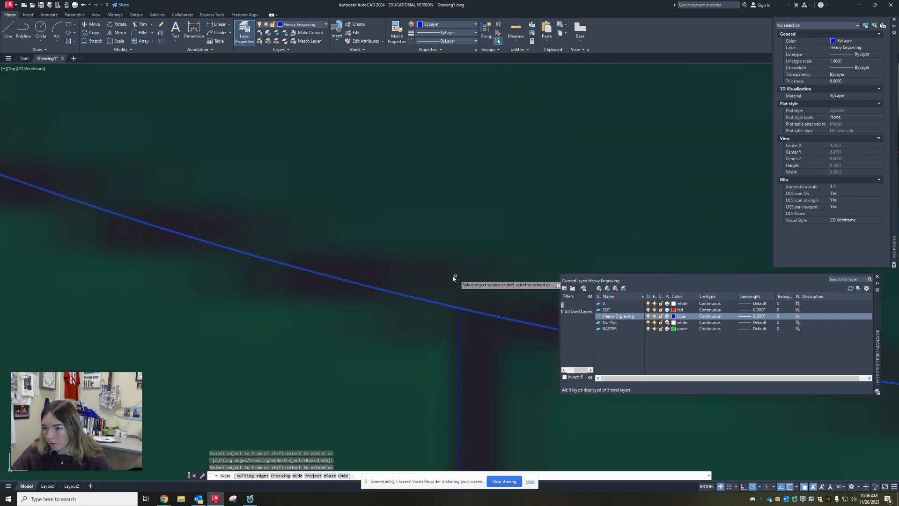
scroll(461, 277, "down", 5)
scroll(328, 211, "up", 2)
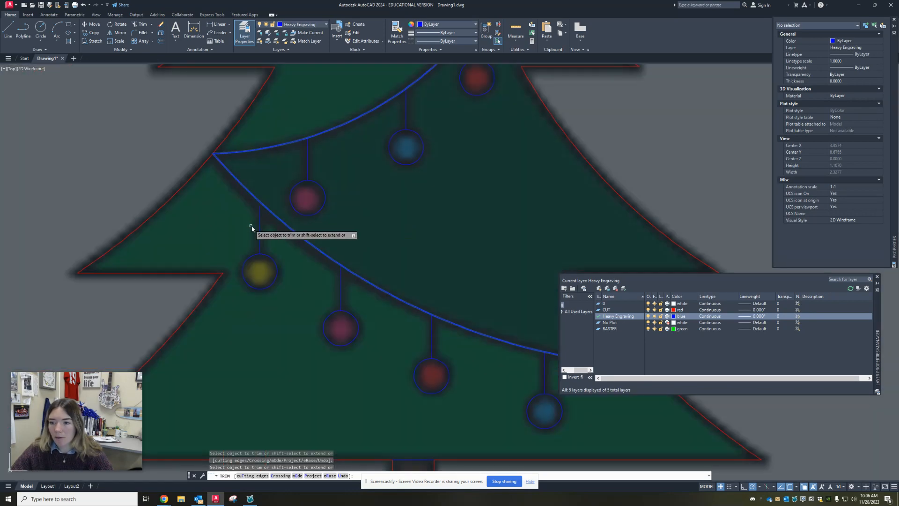
scroll(251, 226, "up", 10)
key("Escape")
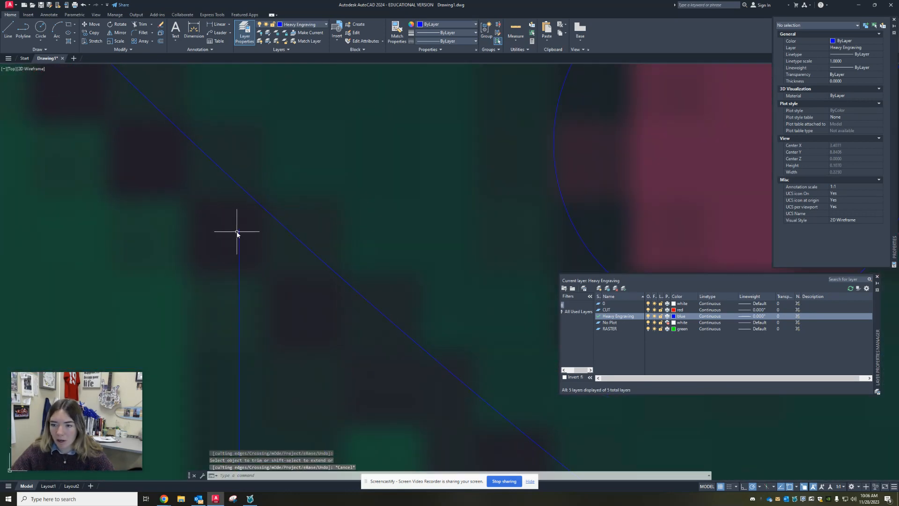
left_click(265, 213)
scroll(264, 214, "down", 8)
middle_click_drag(420, 331, 328, 260)
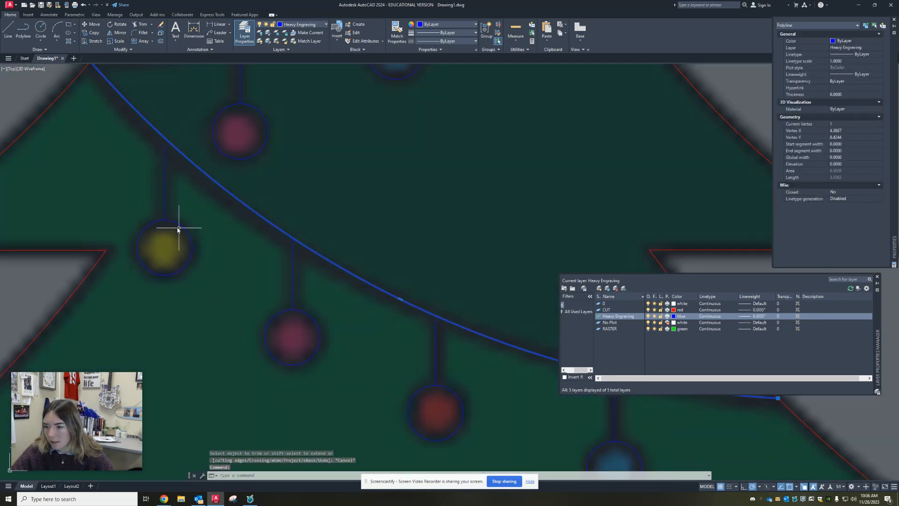
scroll(180, 224, "down", 3)
scroll(159, 122, "up", 6)
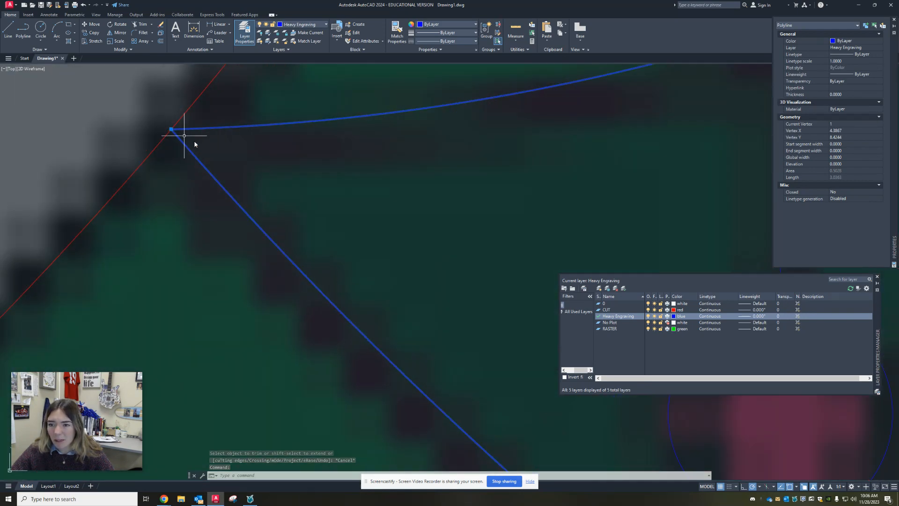
mouse_move(315, 225)
middle_mouse_down()
mouse_move(311, 206)
mouse_move(194, 76)
middle_mouse_up()
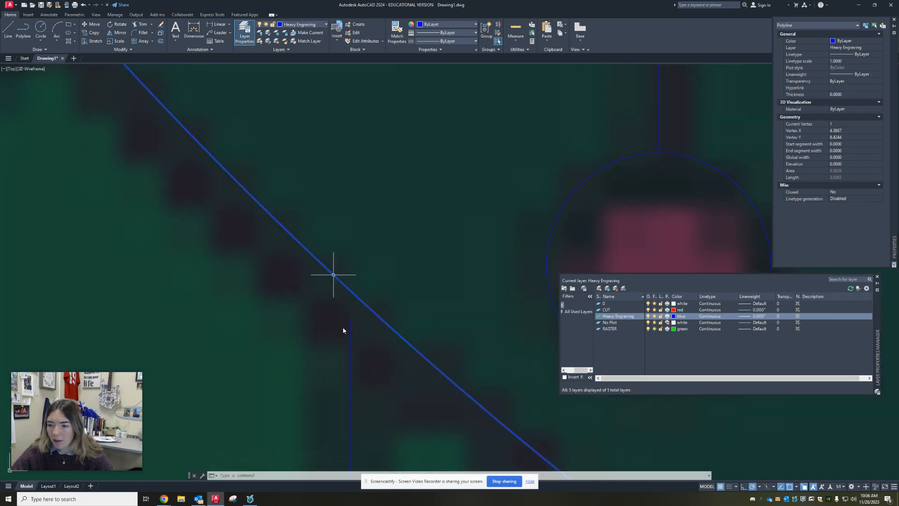
key("Escape")
Step: Stretch the upper end of the lowest garland's yellow ornament hanger line upward past the garland curve
left_click(351, 360)
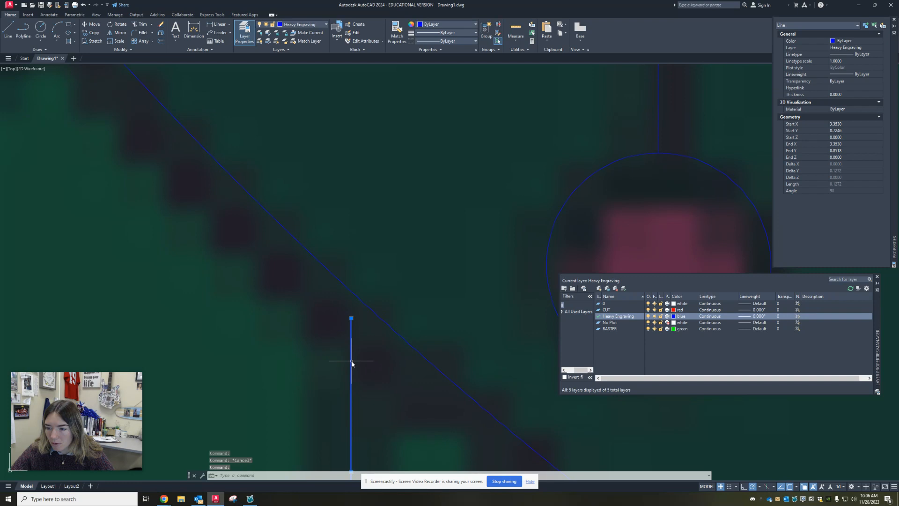
left_click(352, 319)
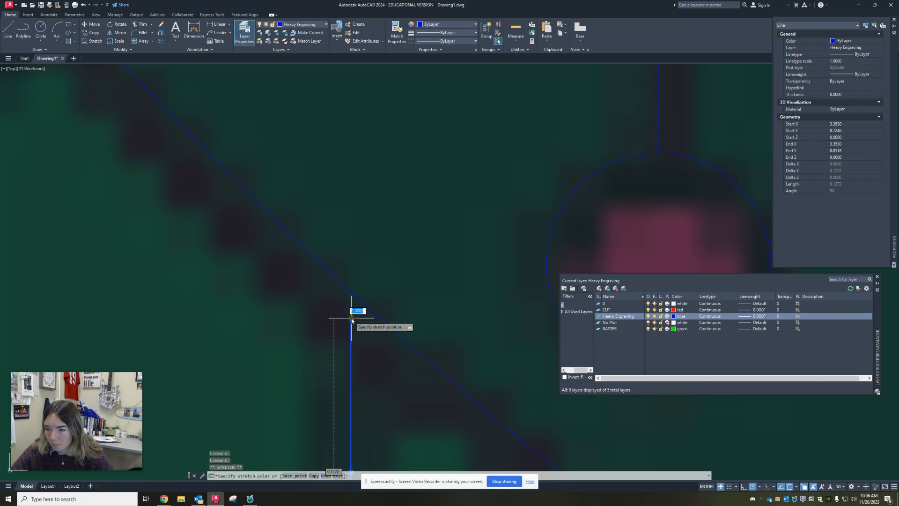
left_click(349, 272)
key("Escape")
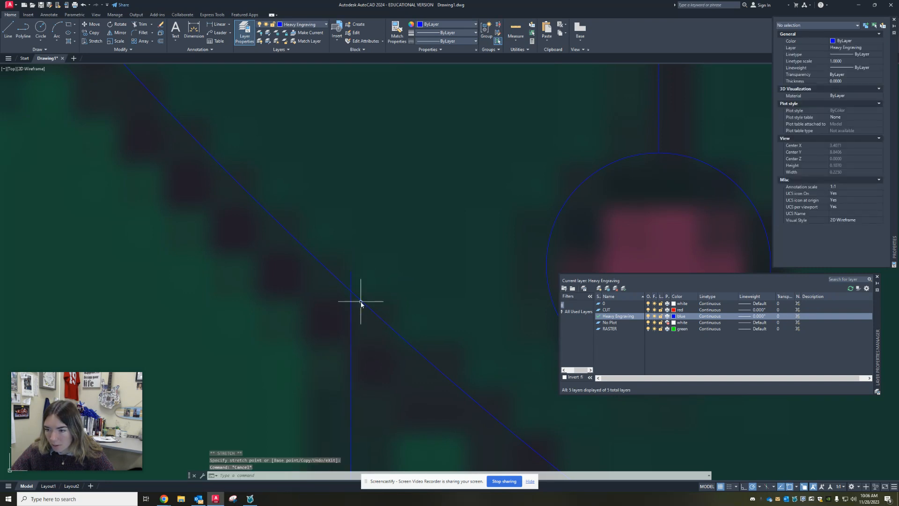
Step: Trim the yellow ornament's hanger line above the lowest garland, using the garland polyline as the cutting edge
left_click(360, 302)
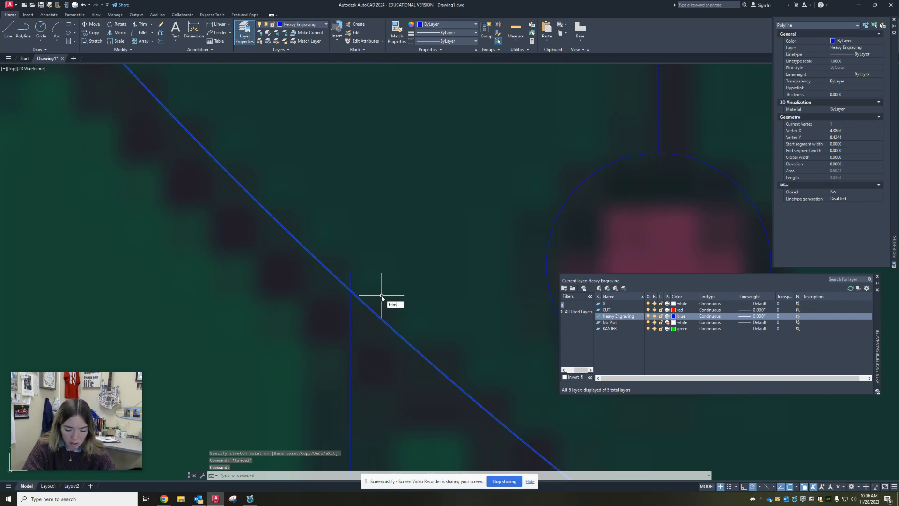
key("Return")
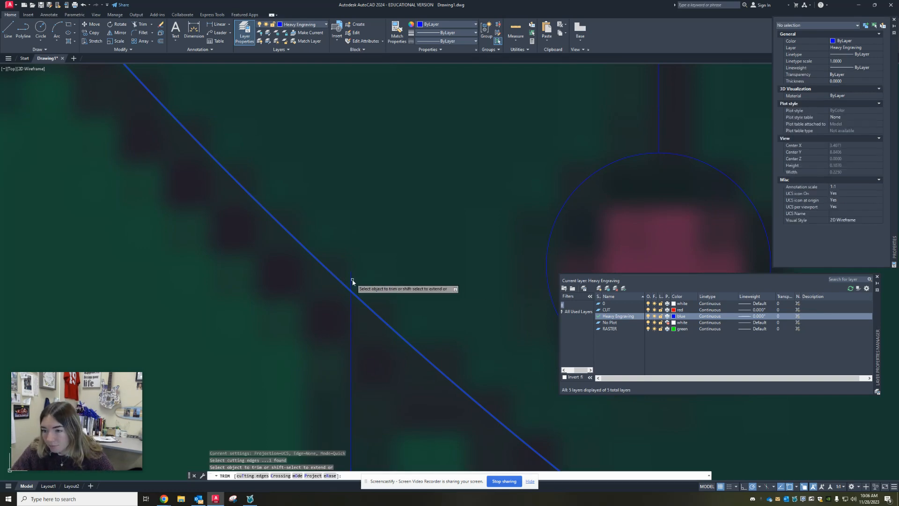
key("Escape")
scroll(356, 257, "down", 10)
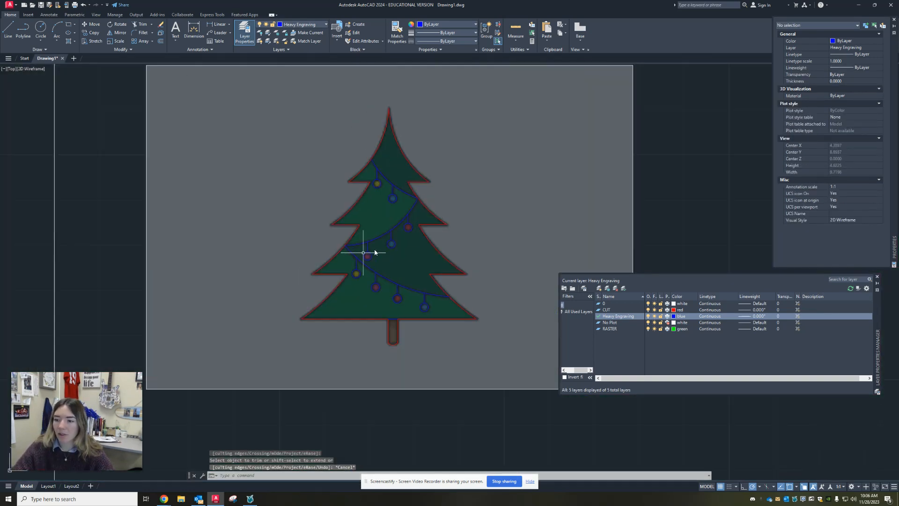
middle_click_drag(304, 238, 204, 251)
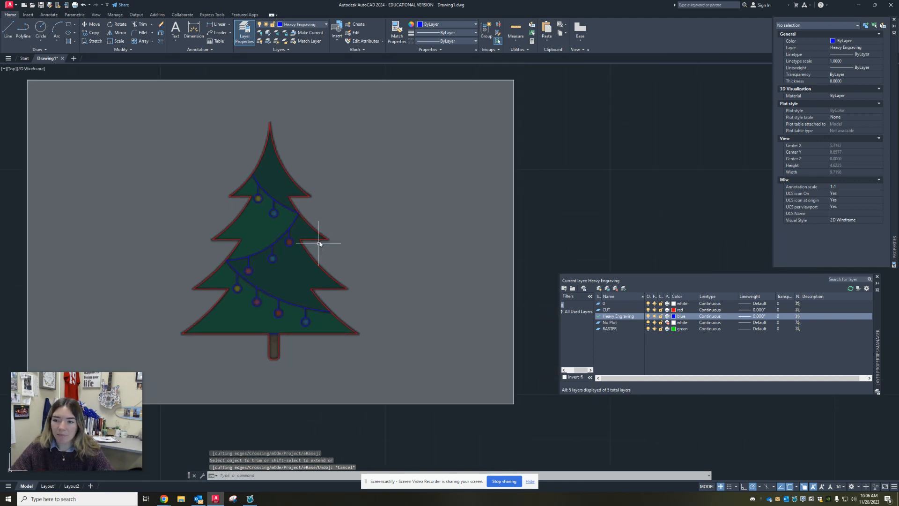
scroll(300, 206, "up", 6)
scroll(290, 199, "down", 6)
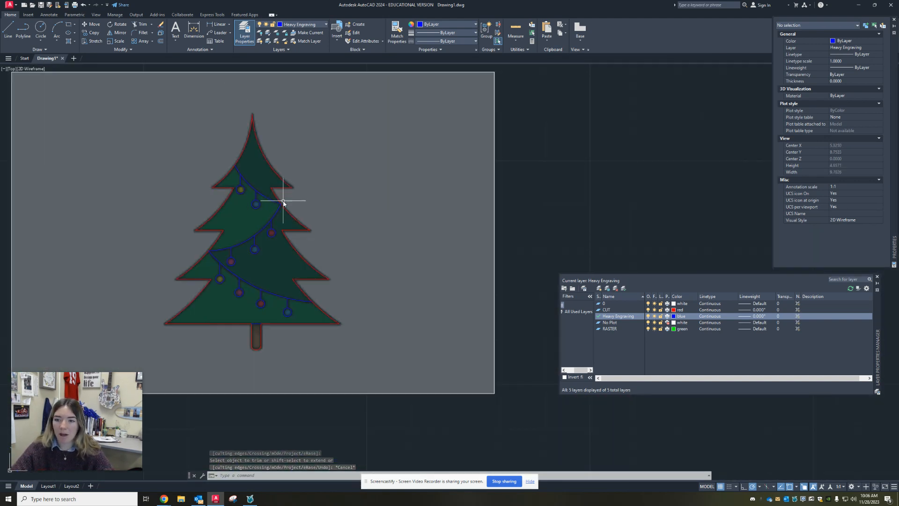
Step: Select the top garland and its yellow ornament's hanger line, extending the selection to all similar objects
left_click(240, 172)
scroll(240, 174, "up", 4)
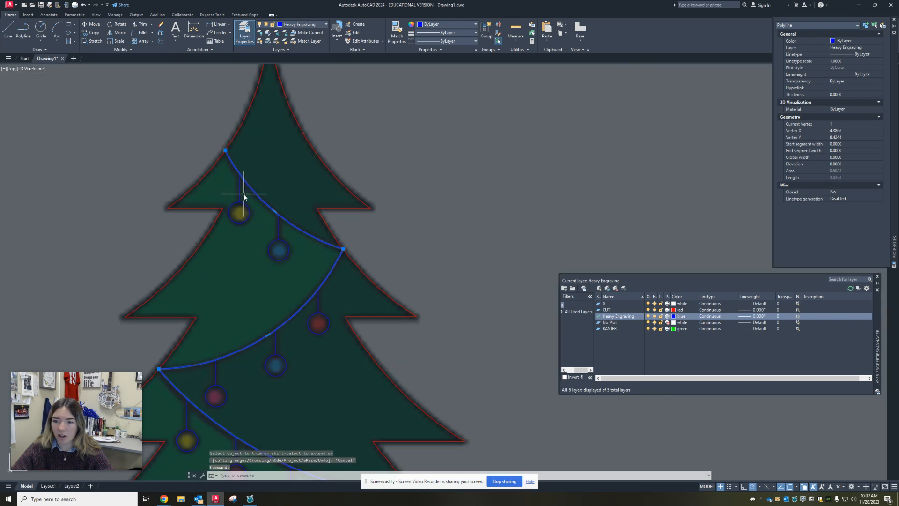
left_click(239, 195)
right_click(417, 169)
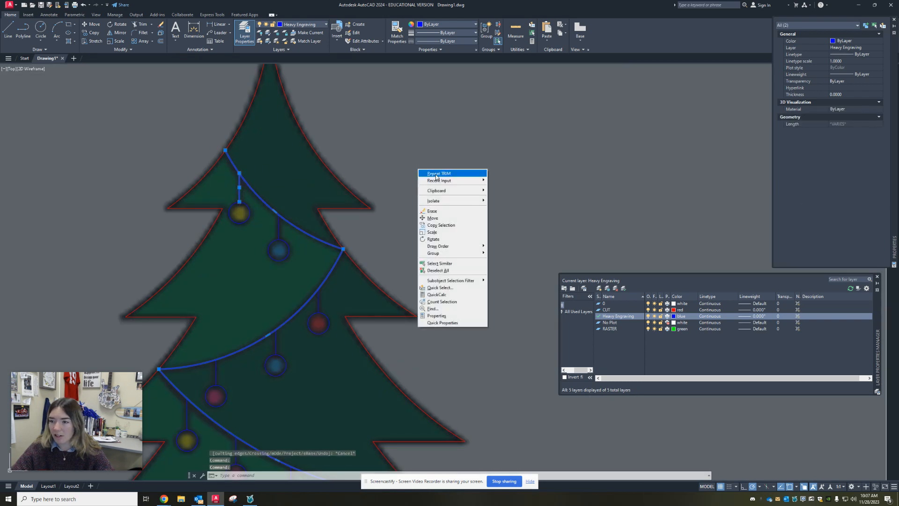
left_click(440, 263)
scroll(341, 240, "down", 5)
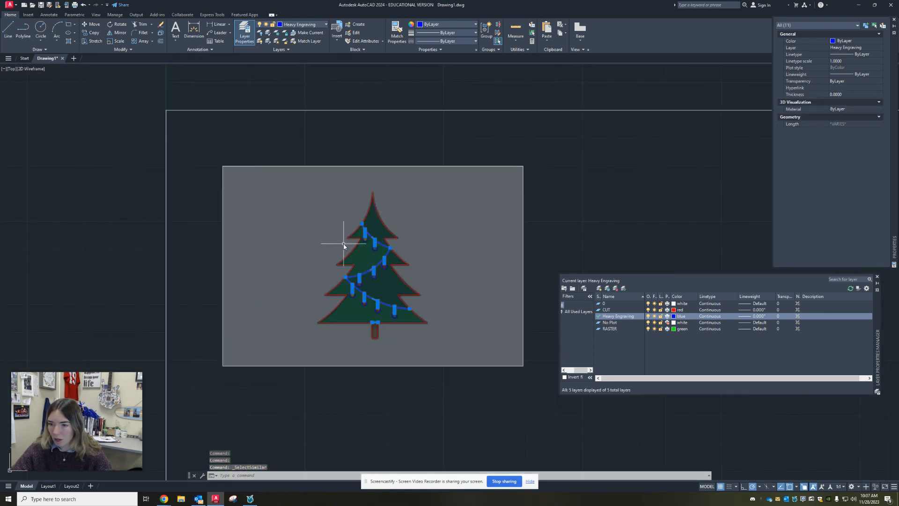
Step: Add the ornament circles to the selection with Select Similar, review the whole tree's heavy engraving linework, and clear the selection
scroll(361, 239, "up", 6)
left_click(394, 257)
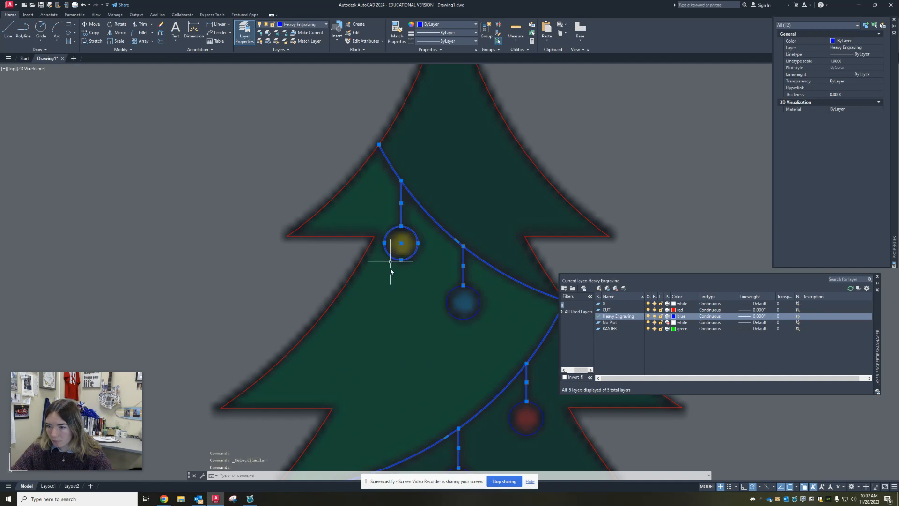
right_click(391, 277)
left_click(412, 372)
scroll(416, 301, "down", 4)
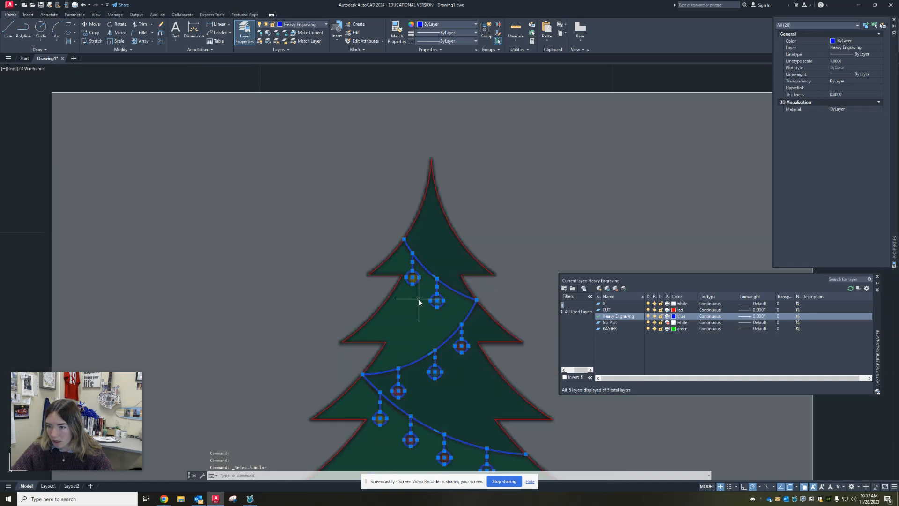
middle_click_drag(415, 301, 273, 183)
scroll(273, 183, "down", 3)
scroll(293, 297, "down", 3)
middle_click_drag(292, 298, 275, 377)
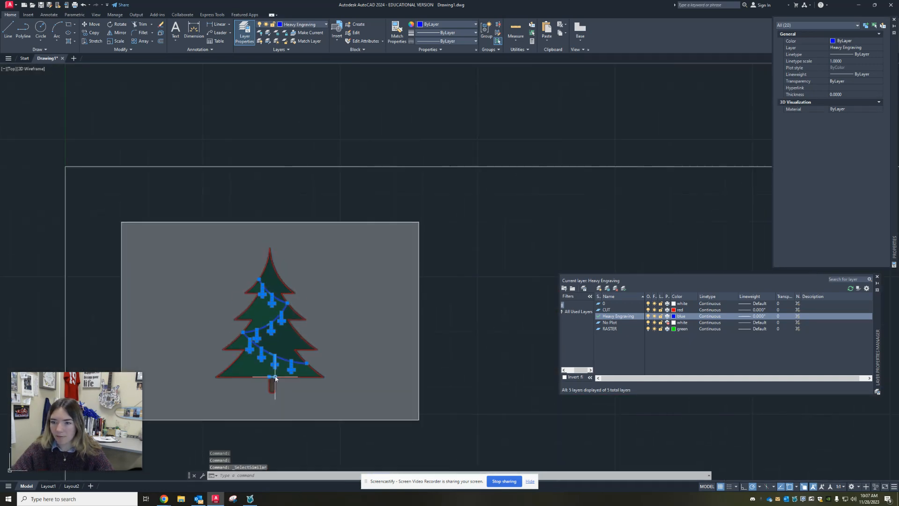
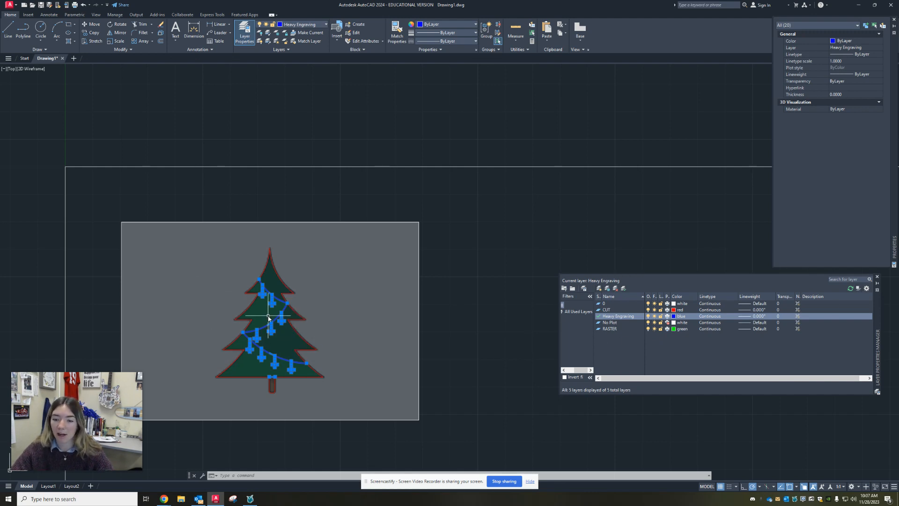
scroll(268, 317, "up", 5)
key("Escape")
key("Escape")
Step: Make the CUT layer current
scroll(322, 245, "down", 1)
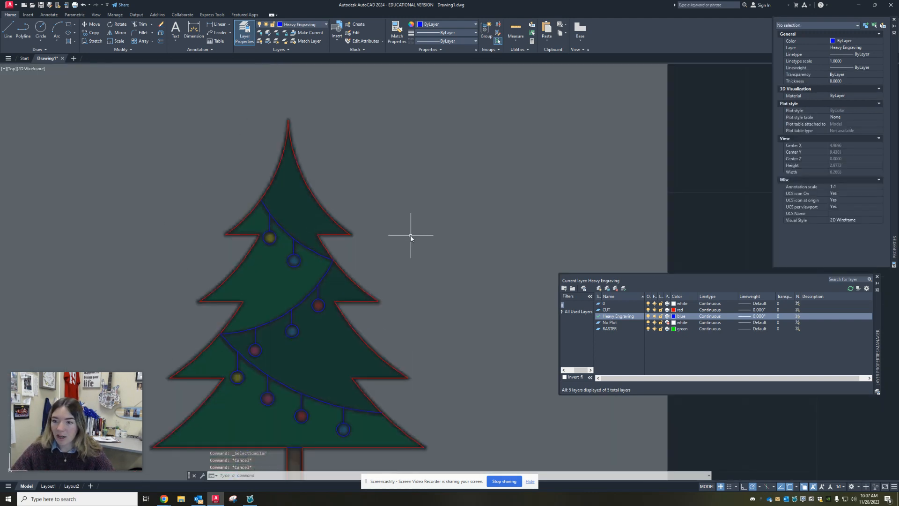
middle_click_drag(411, 237, 401, 222)
scroll(400, 220, "down", 4)
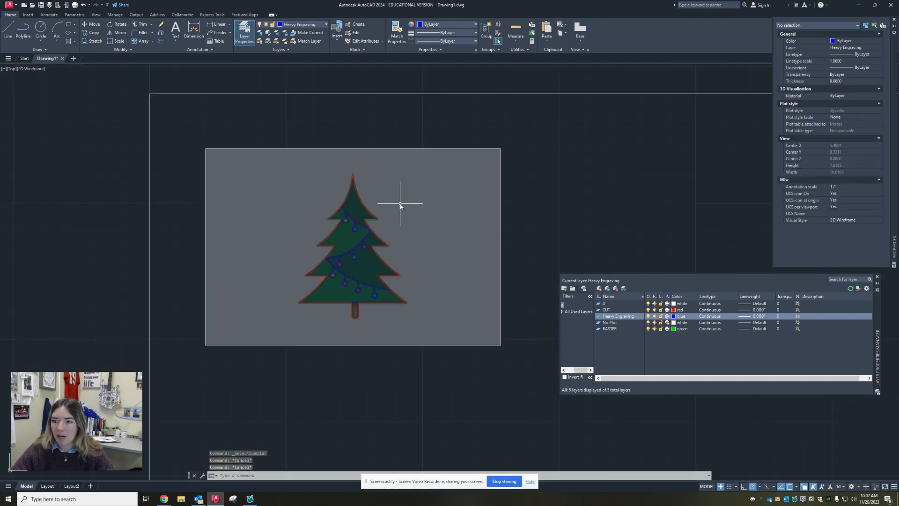
scroll(400, 204, "up", 5)
middle_click_drag(304, 208, 312, 180)
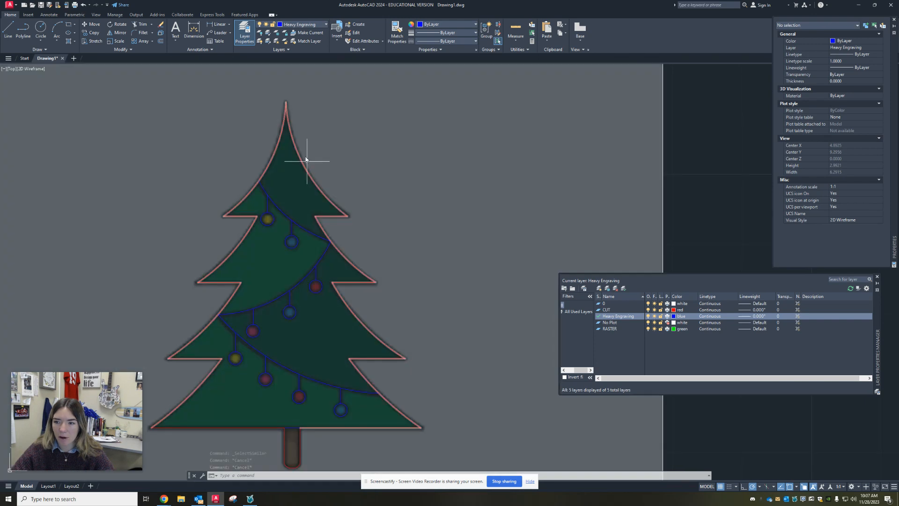
key("Escape")
scroll(299, 163, "up", 4)
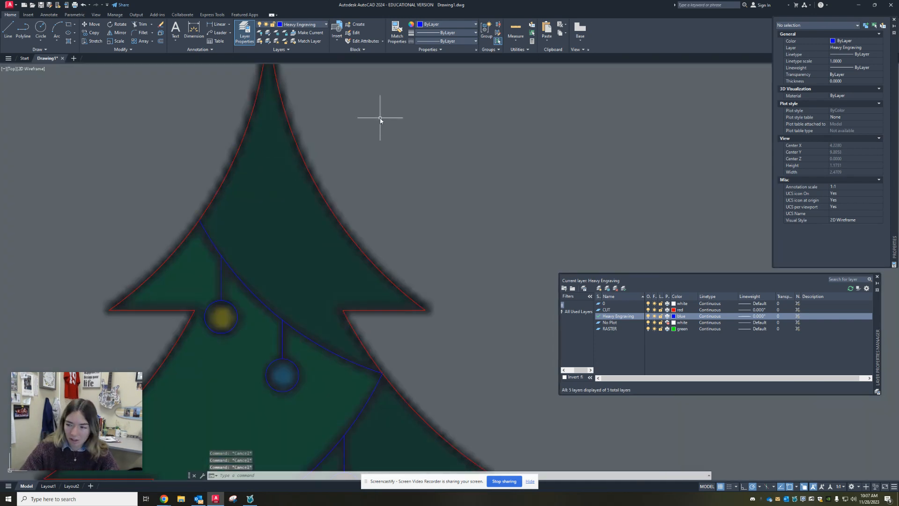
left_click(687, 311)
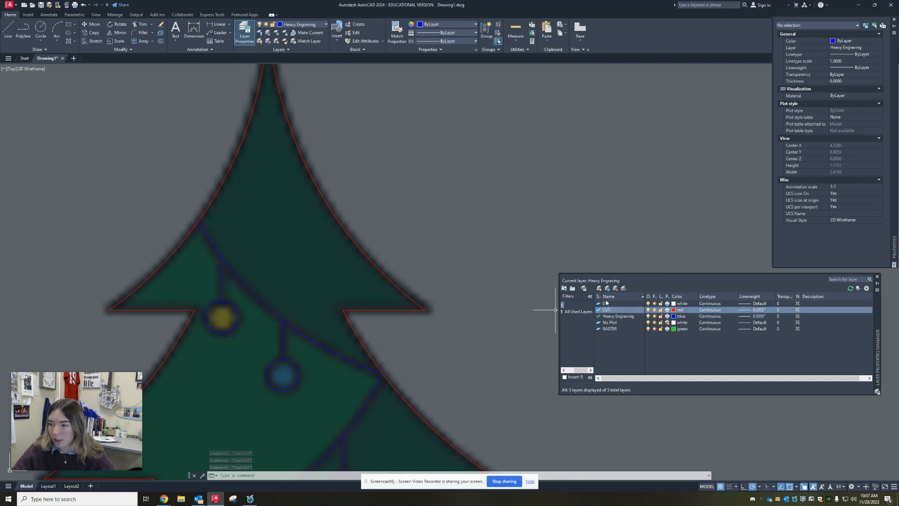
double_click(621, 311)
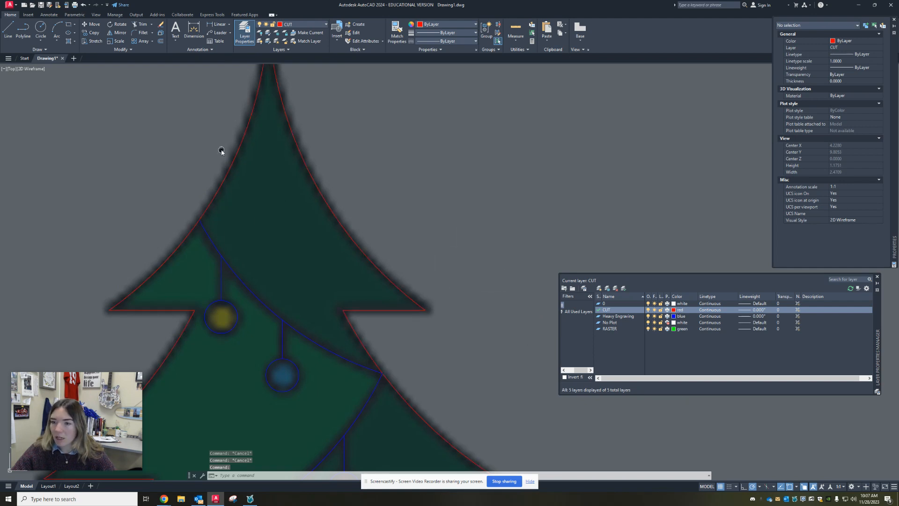
Step: Draw a circle with radius 1/16 in the empty space to the right of the tree's tip
middle_click_drag(222, 151, 217, 231)
scroll(286, 206, "down", 2)
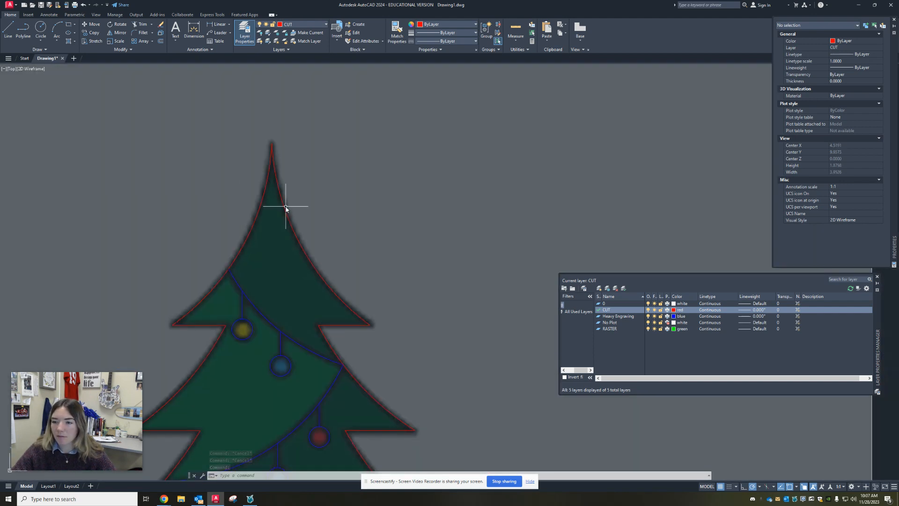
key("Escape")
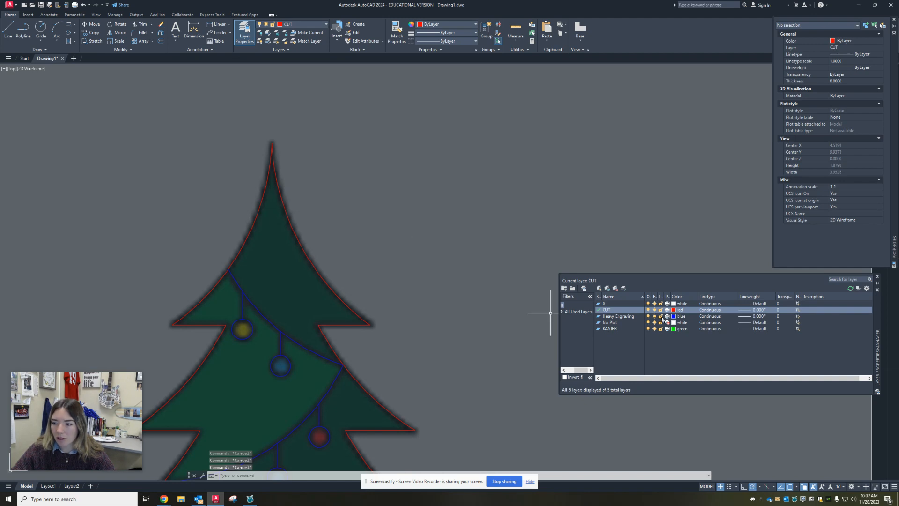
scroll(263, 227, "up", 4)
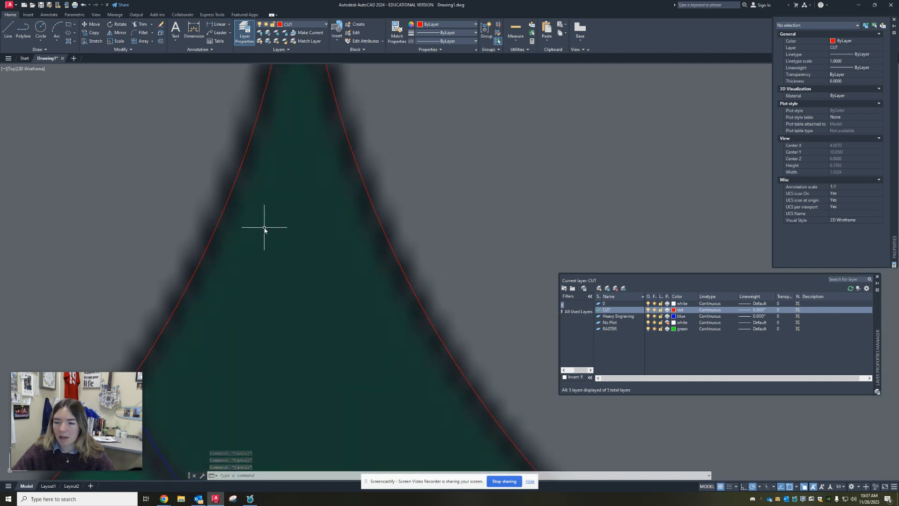
scroll(284, 198, "down", 6)
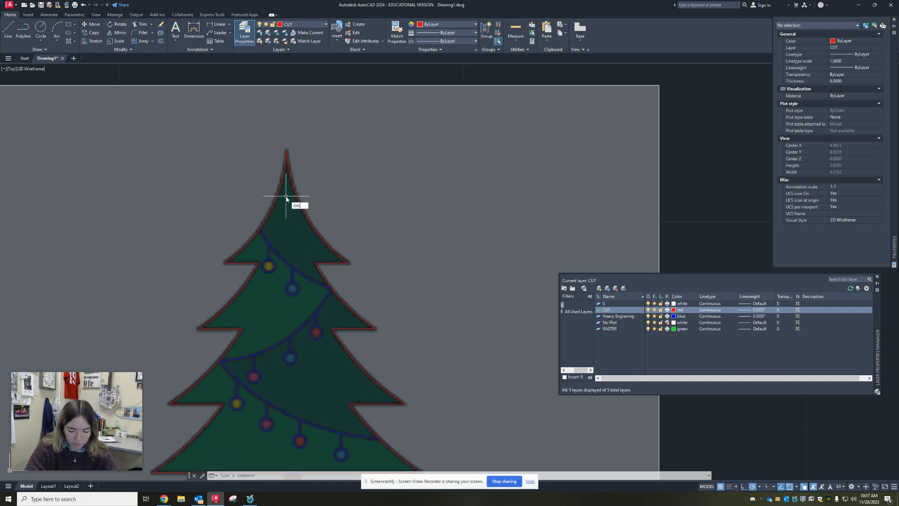
key("Return")
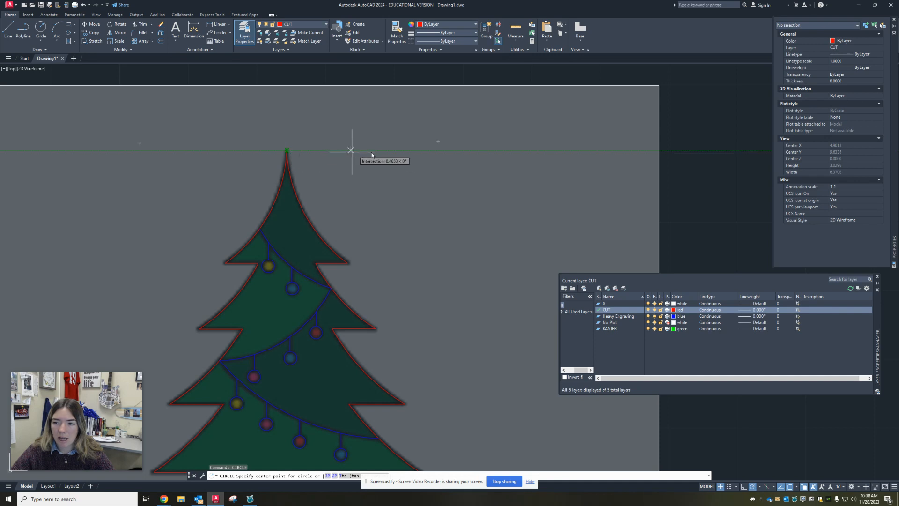
left_click(377, 151)
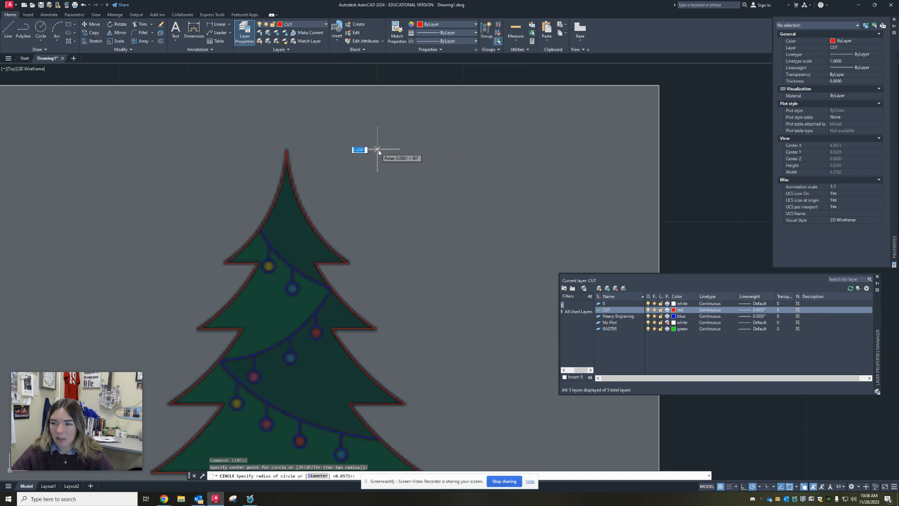
type("1")
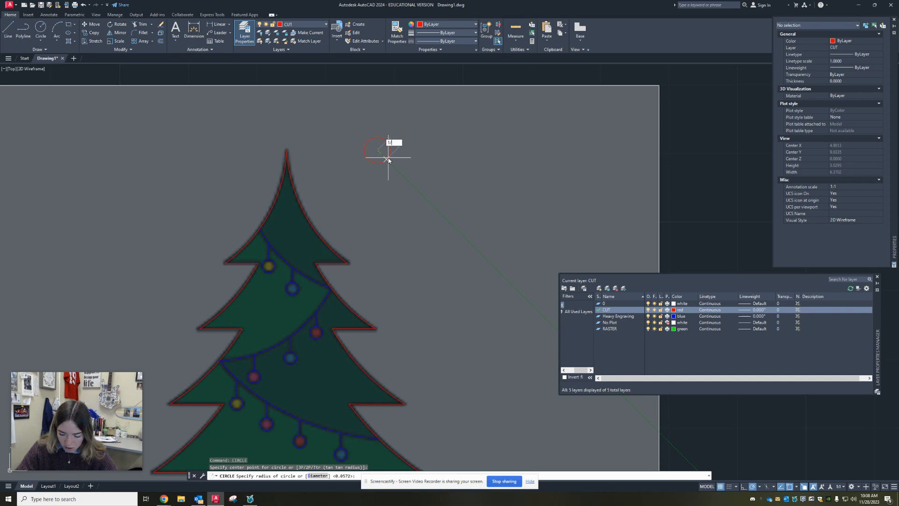
type("/16")
key("Return")
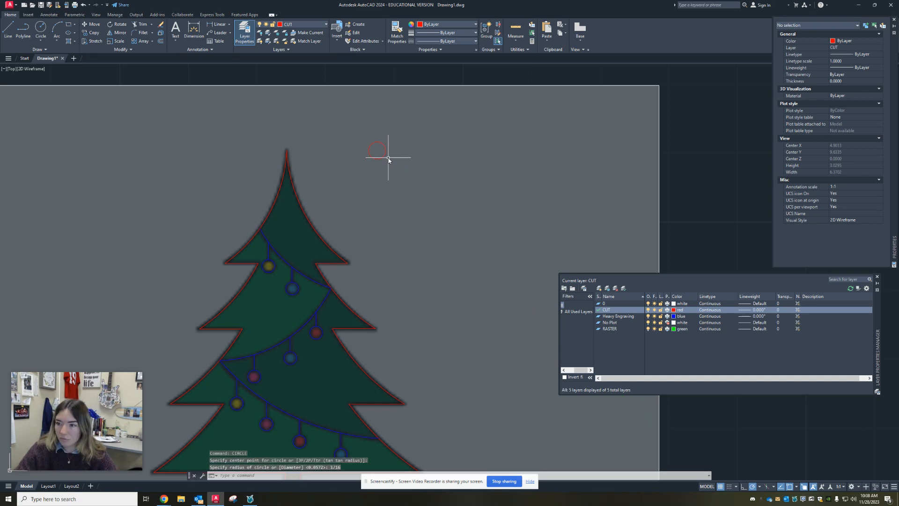
Step: Move the 1/16 radius circle by its center into the tree's top section, above the first garland
left_click(378, 160)
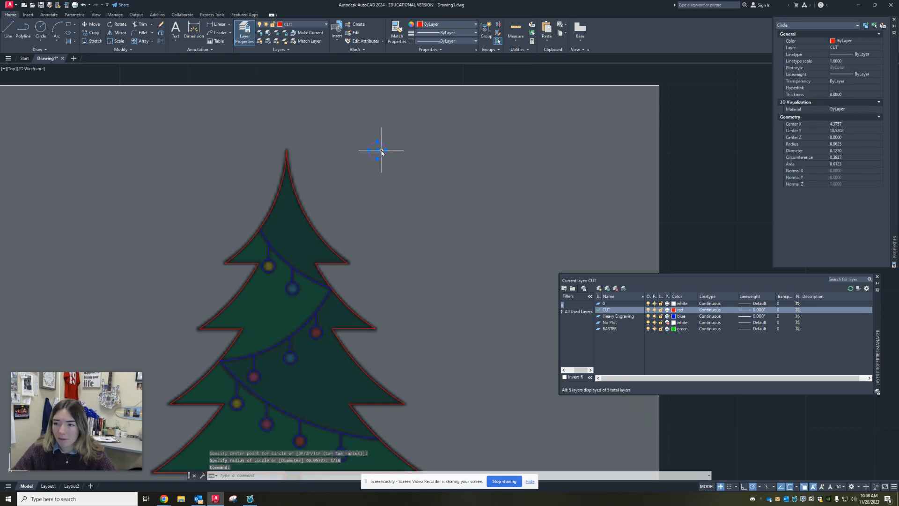
left_click(378, 150)
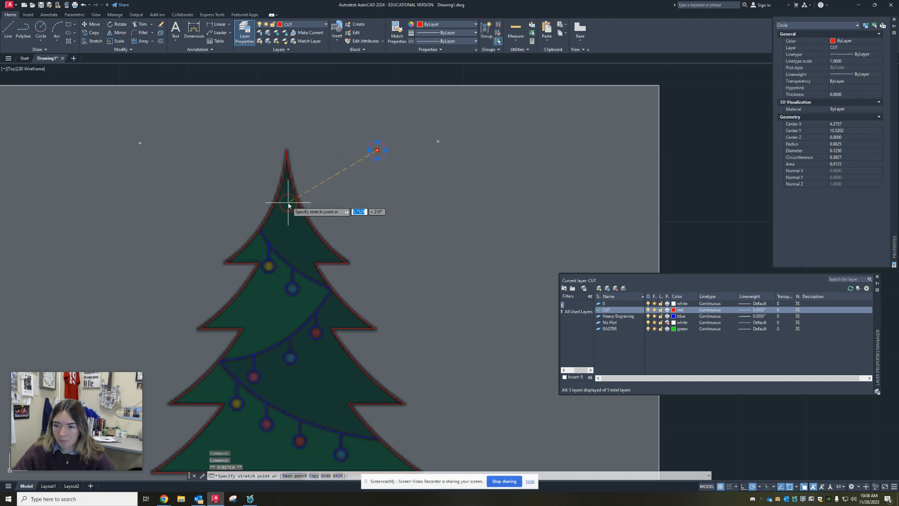
key("Escape")
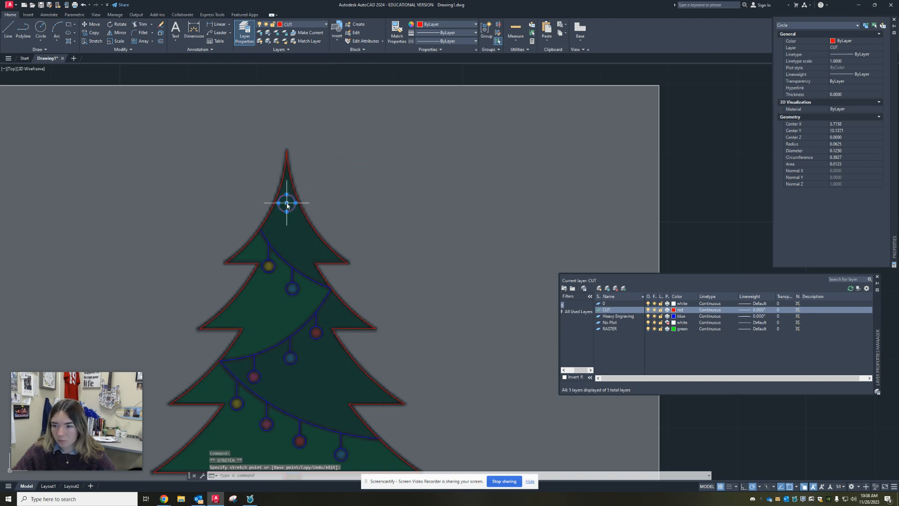
scroll(290, 202, "down", 7)
key("Escape")
scroll(327, 207, "up", 8)
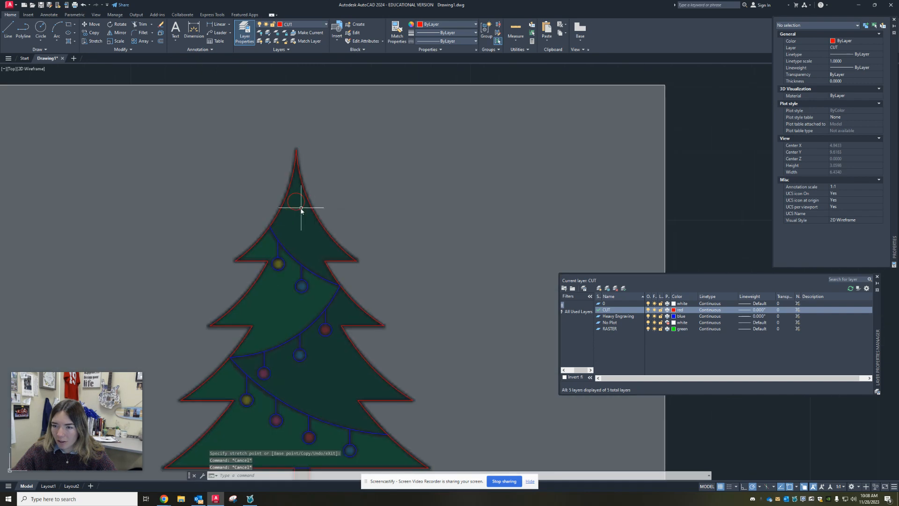
Step: Shift the circle slightly downward within the tree's top section
left_click(300, 207)
scroll(300, 206, "up", 2)
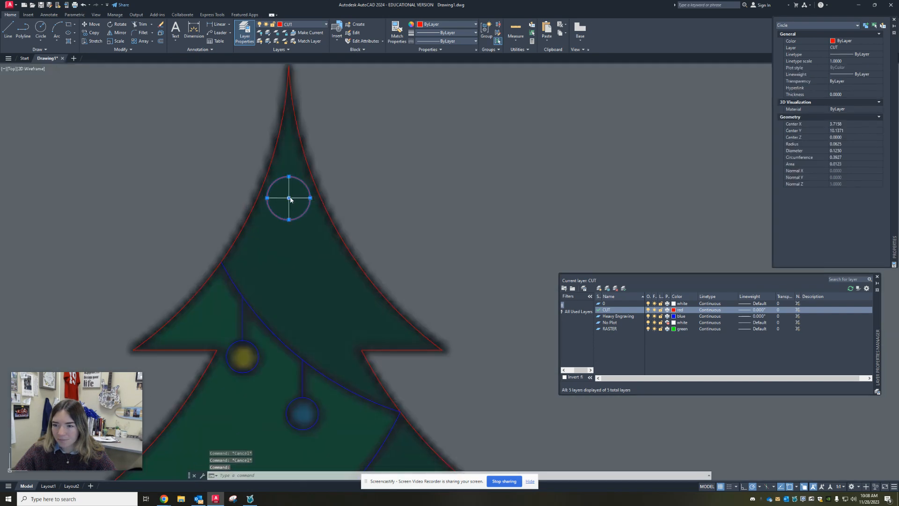
left_click(289, 198)
key("Escape")
key("Escape")
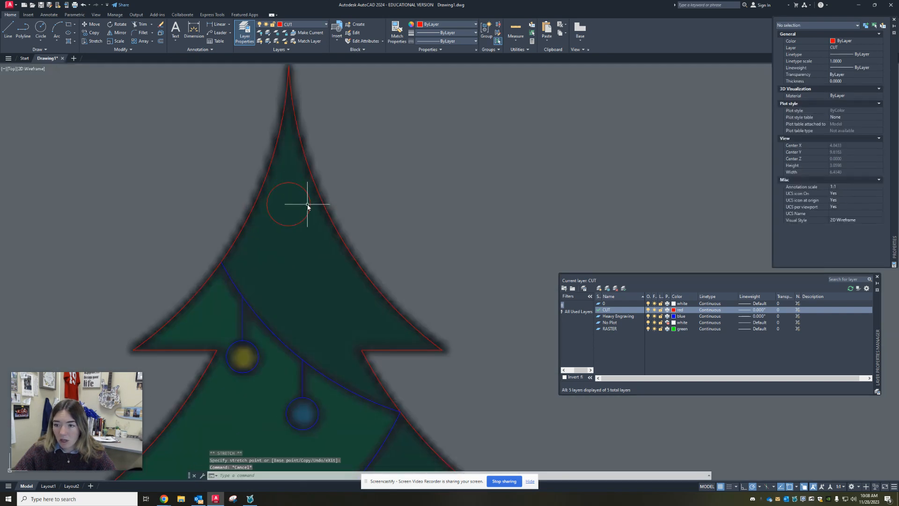
Step: Delete the 1/16 radius circle from the tree's top section
scroll(309, 205, "down", 5)
left_click(302, 205)
scroll(302, 204, "up", 6)
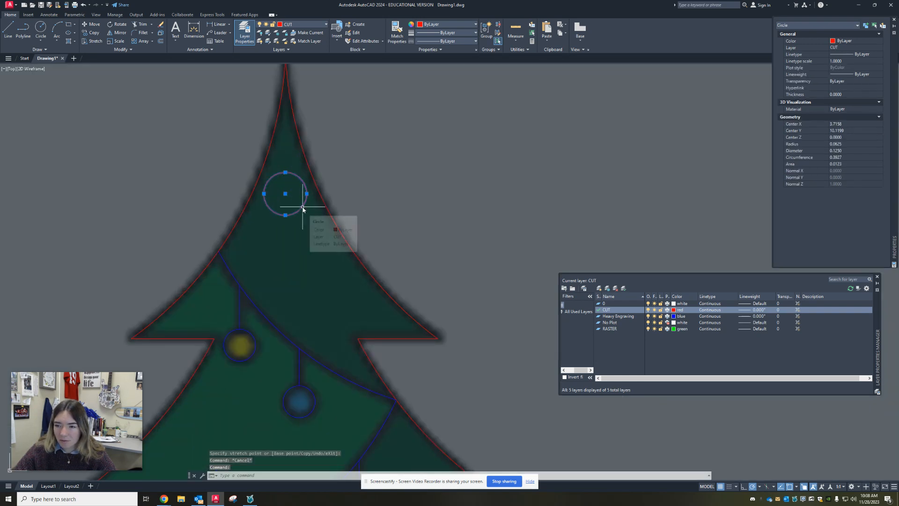
key("Delete")
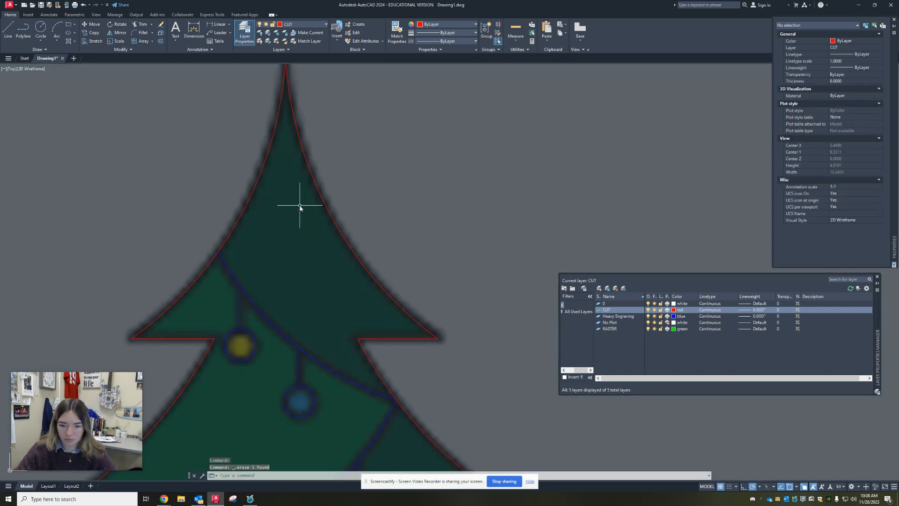
Step: Draw a circle with radius 1/32 in the tree's top section, above the first garland
type("circ")
key("Return")
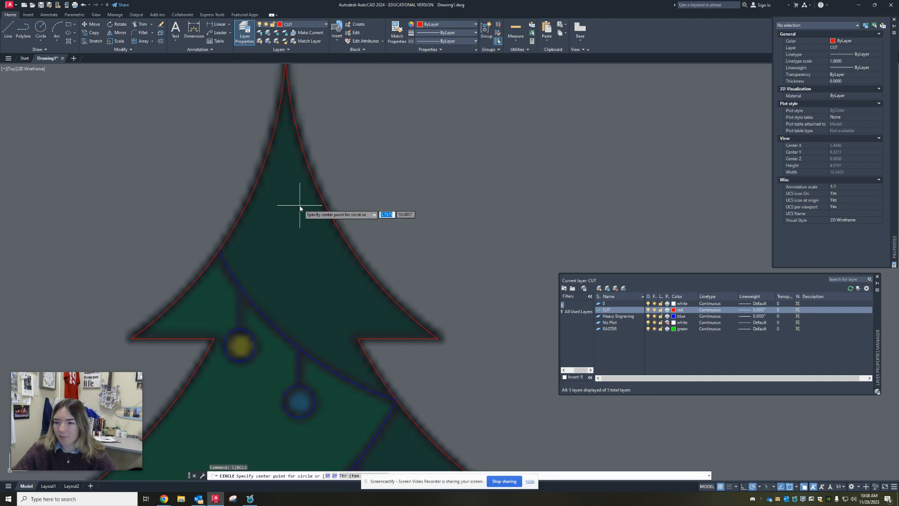
left_click(286, 207)
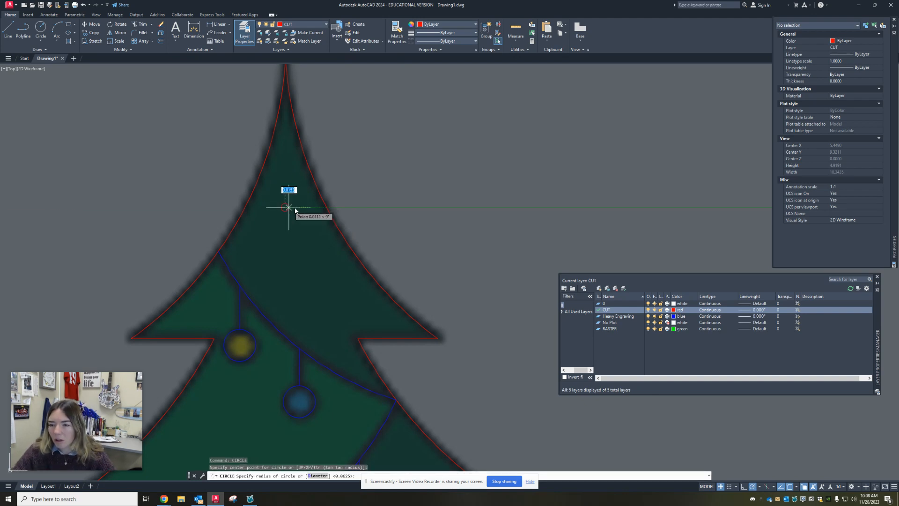
type("1")
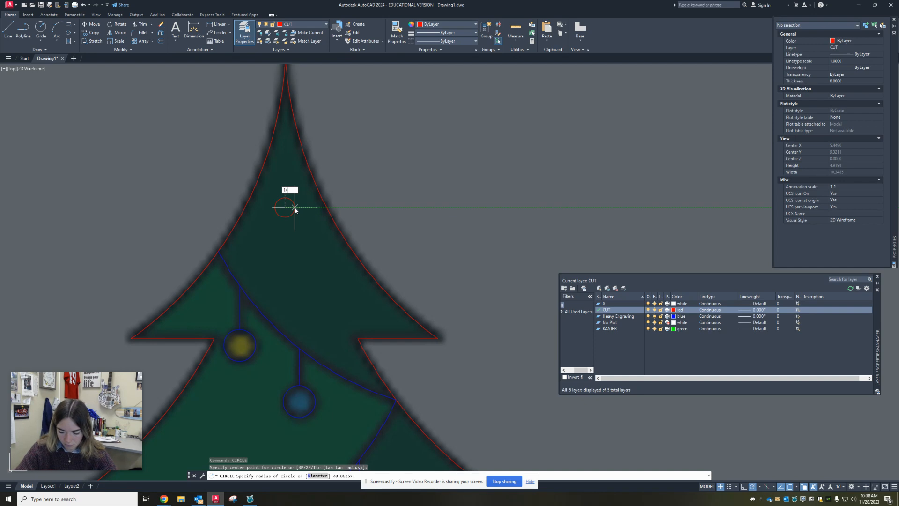
type("/32")
key("Return")
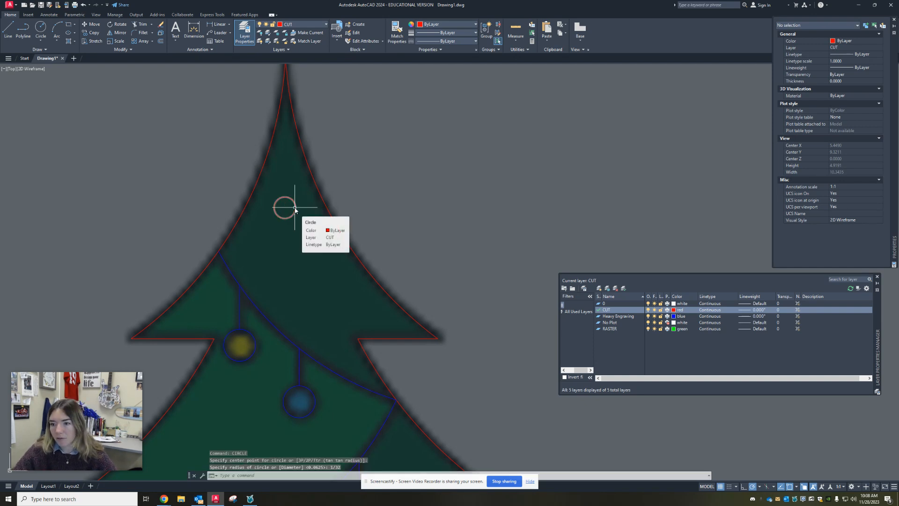
Step: Move the 1/32 radius circle so that its center sits on the tip of the tree
left_click(303, 199)
left_click(287, 206)
left_click(285, 207)
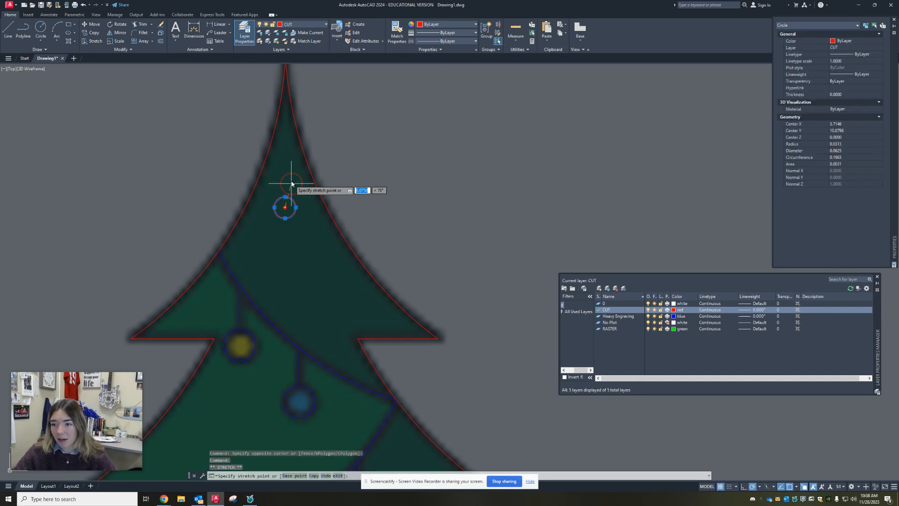
middle_click_drag(289, 73, 292, 145)
left_click(290, 137)
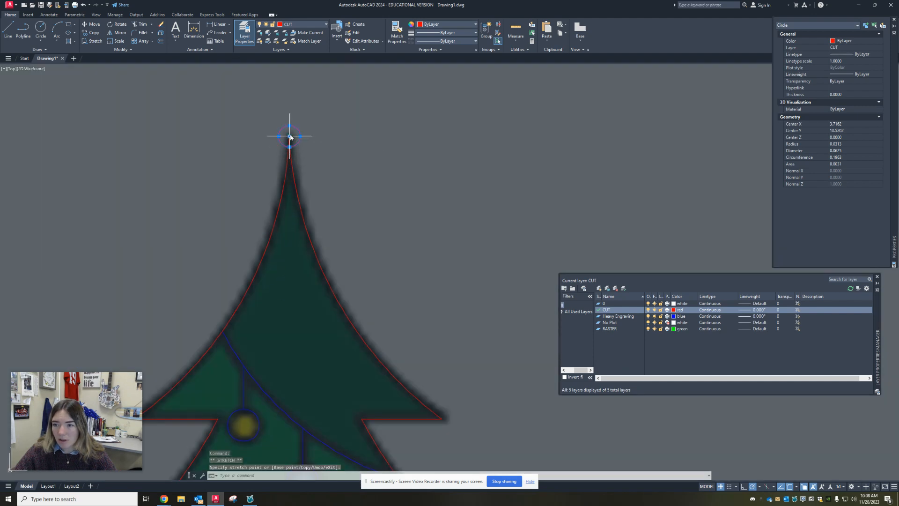
Step: Move the hanging-hole circle about 0.3 straight down from the tree's tip into the top section
left_click(290, 137)
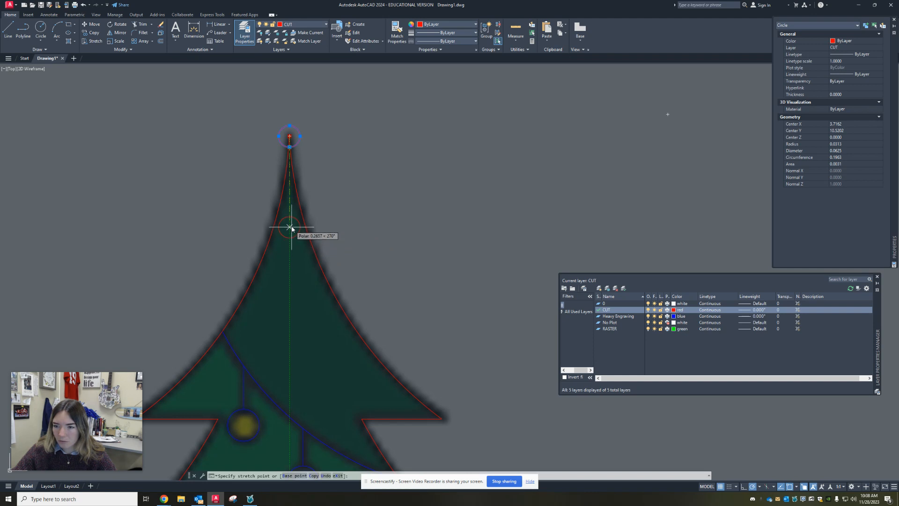
left_click(290, 241)
key("Escape")
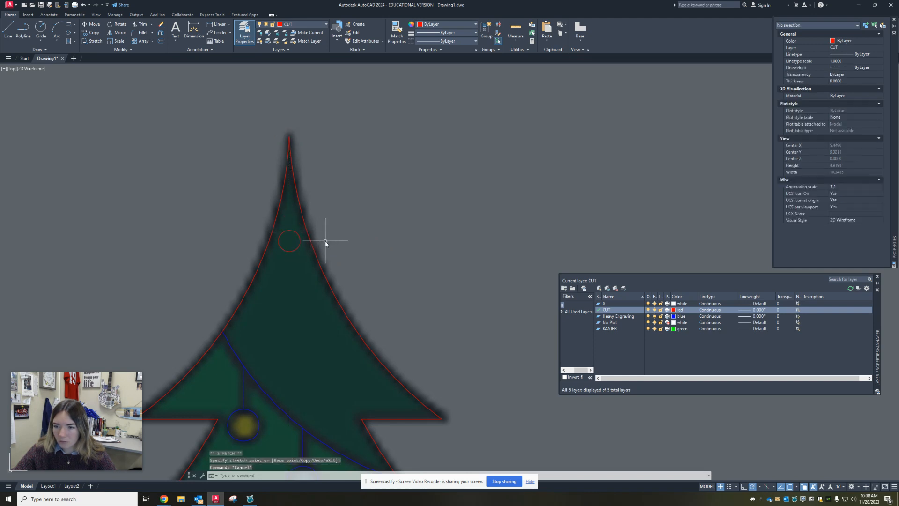
Step: Shift the hanging-hole circle slightly farther down, keeping it centered below the tree's tip
scroll(321, 240, "down", 3)
scroll(337, 245, "up", 3)
scroll(287, 240, "up", 5)
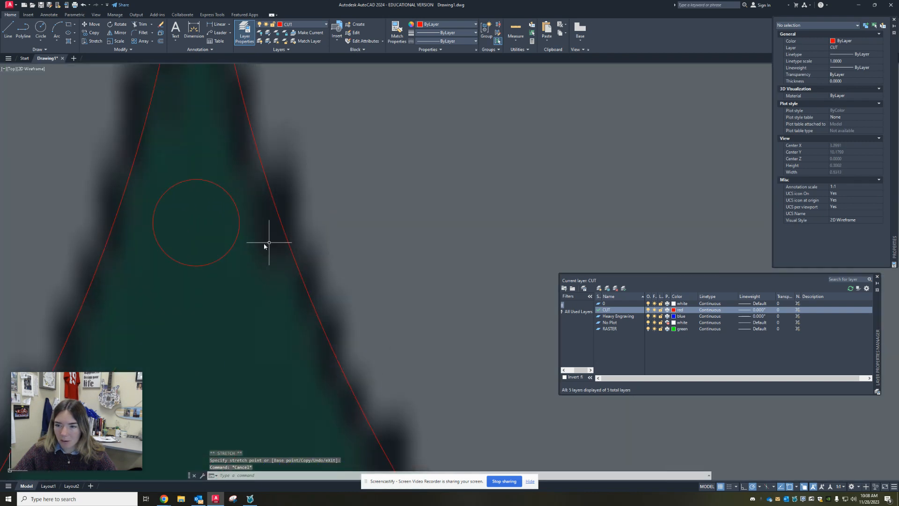
scroll(267, 187, "down", 5)
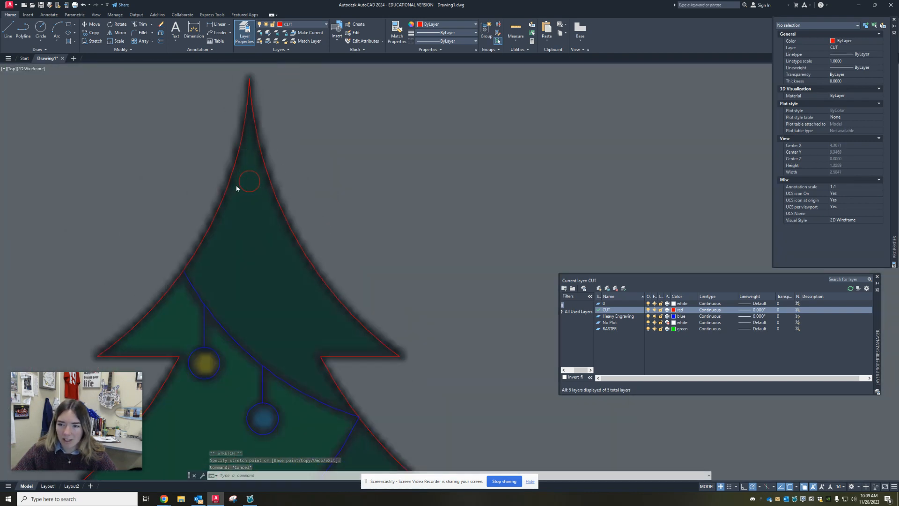
scroll(237, 187, "up", 5)
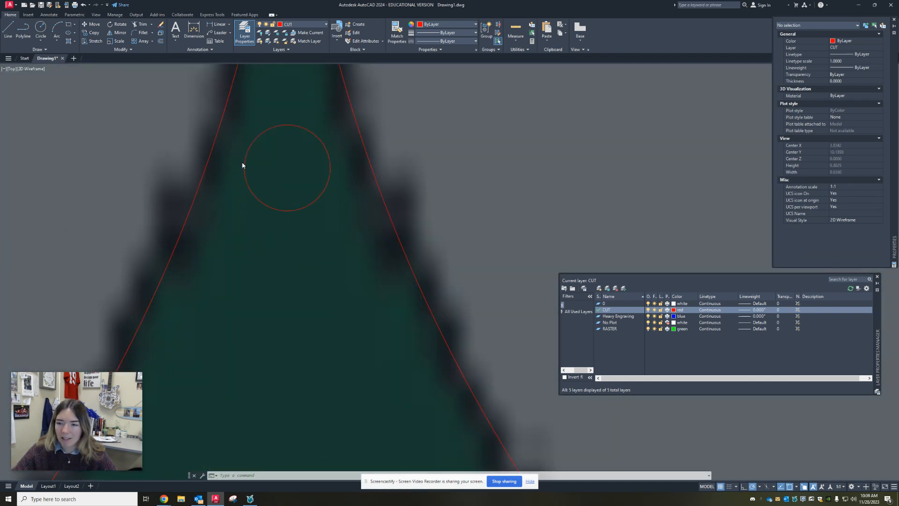
scroll(242, 164, "down", 4)
left_click(242, 165)
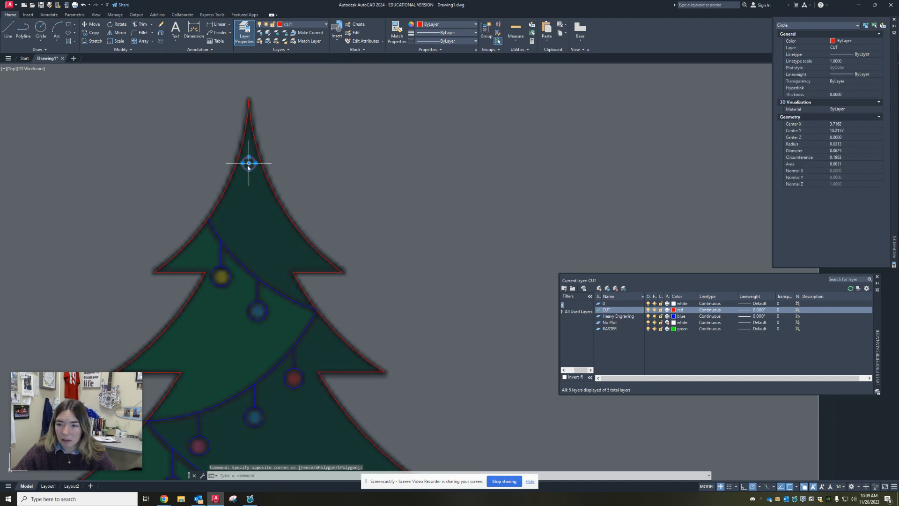
left_click(249, 163)
key("Escape")
key("Escape")
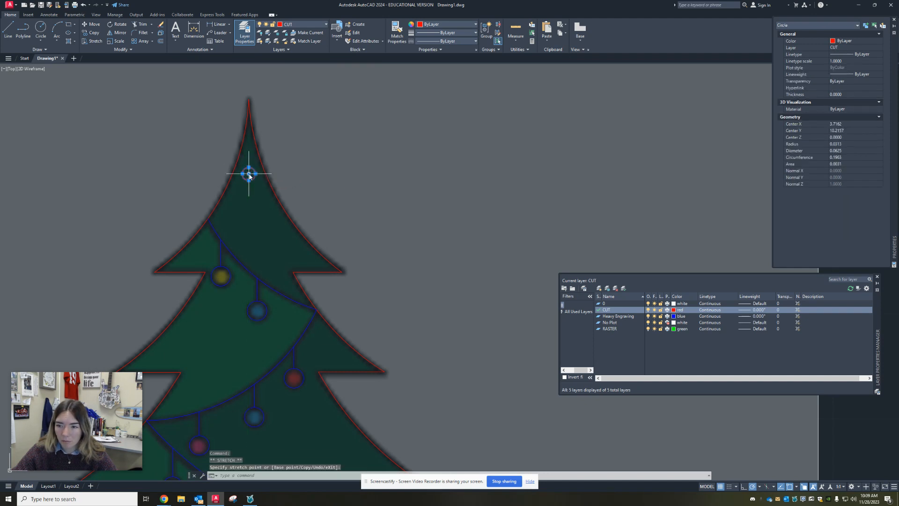
Step: Make RASTER the current layer
scroll(279, 168, "down", 4)
scroll(271, 177, "up", 6)
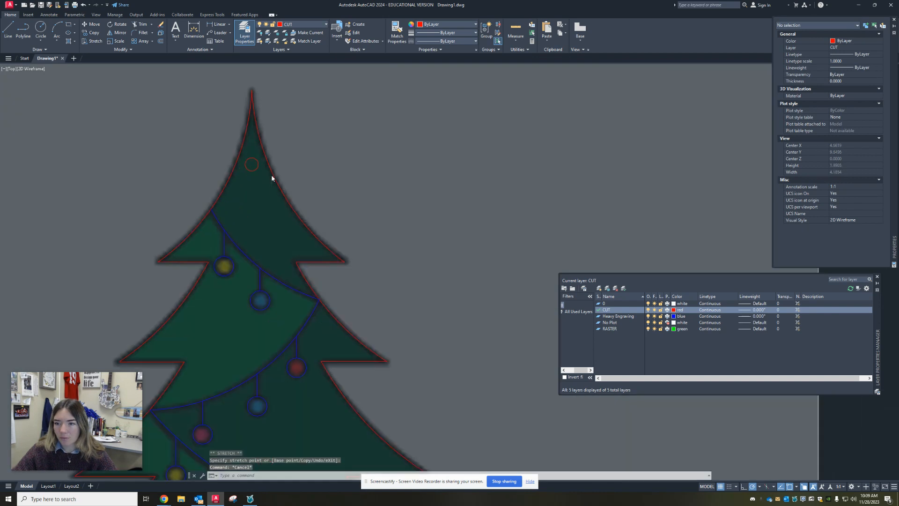
scroll(268, 177, "down", 2)
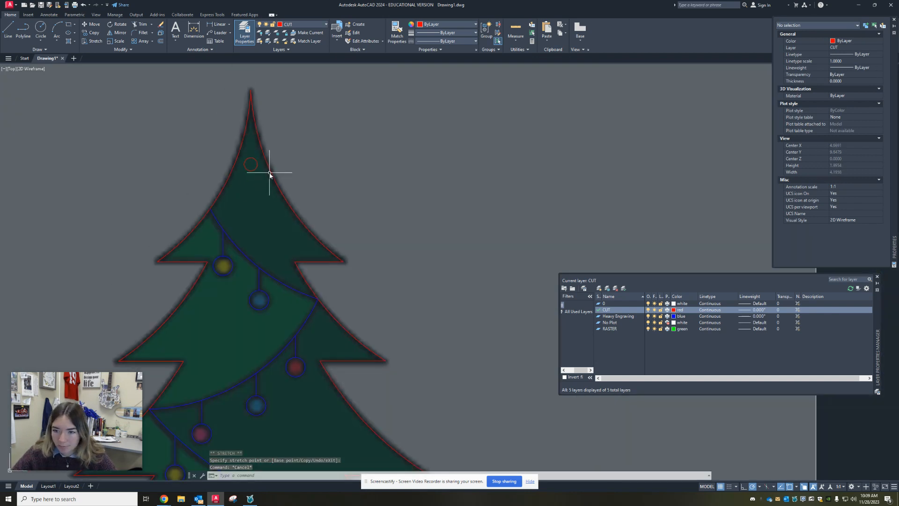
scroll(271, 174, "down", 4)
key("Escape")
key("Escape")
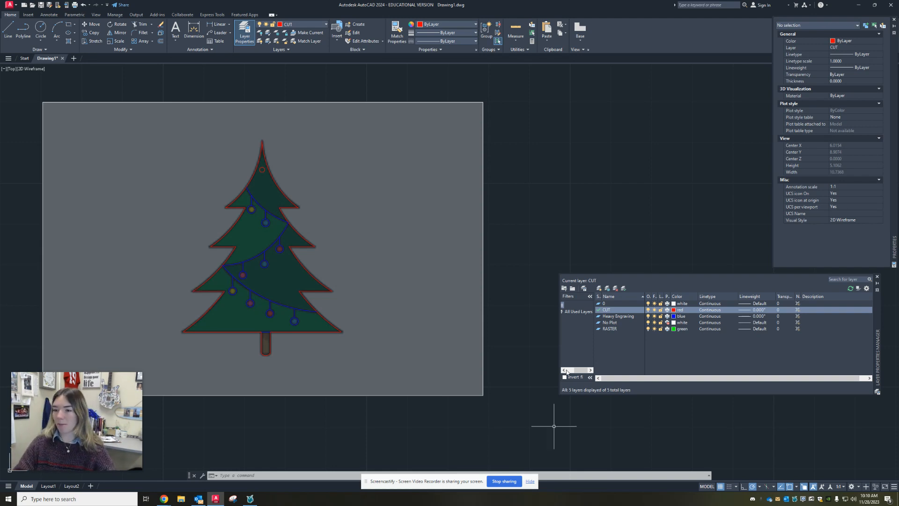
double_click(610, 329)
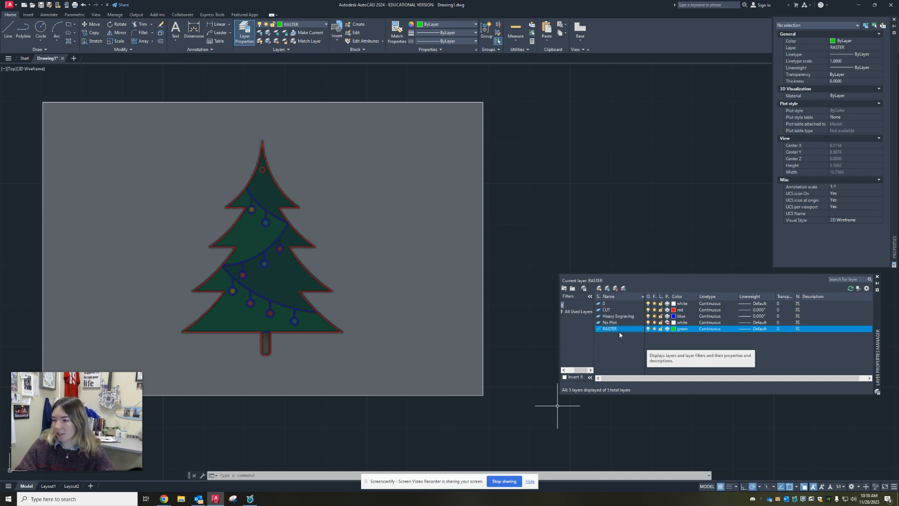
left_click(515, 255)
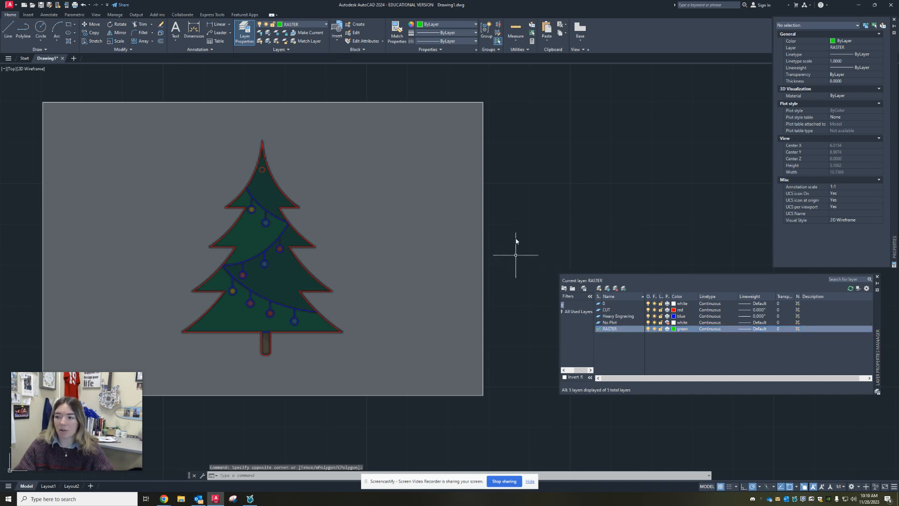
key("Escape")
key("Escape")
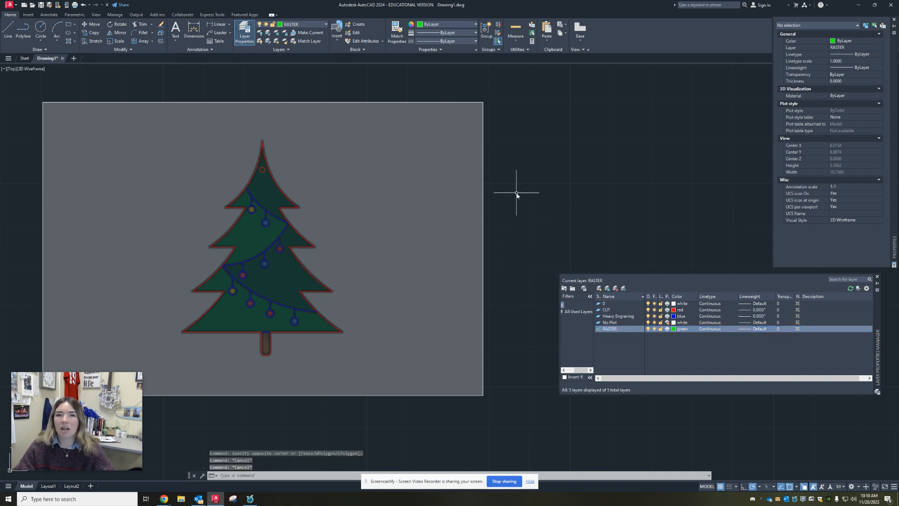
Step: Hatch the tree's section between the two lower garlands and the top section above the first garland
type("h")
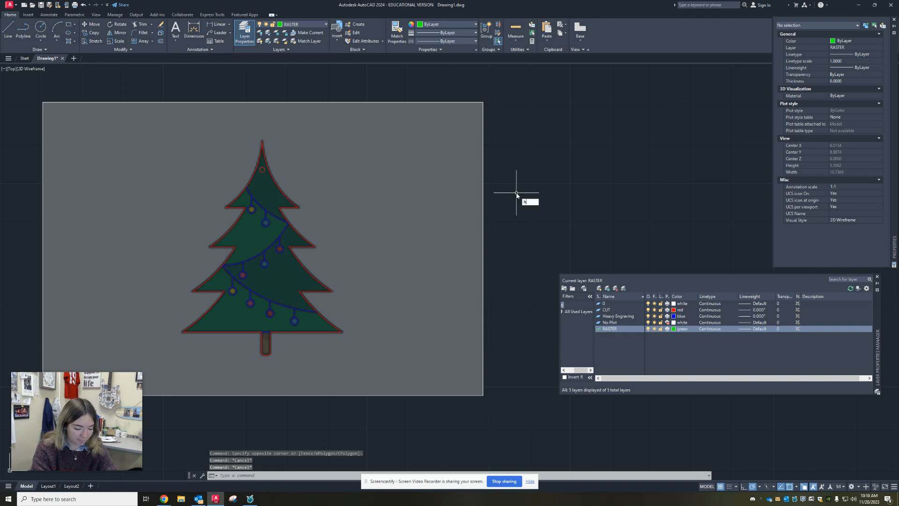
type("atch")
key("Return")
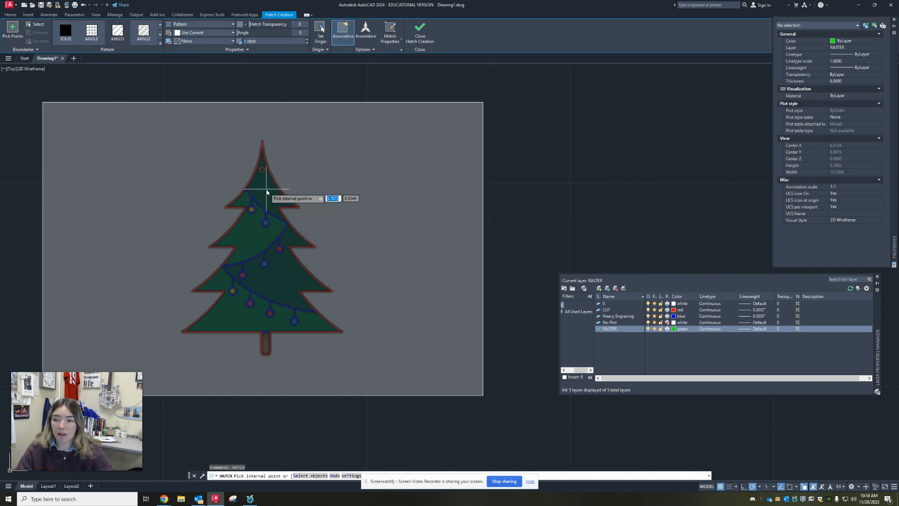
left_click(284, 279)
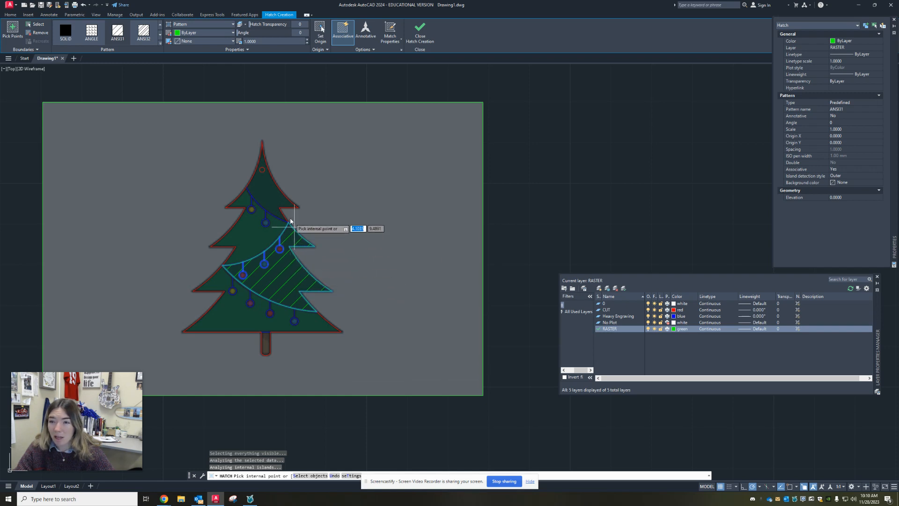
left_click(270, 192)
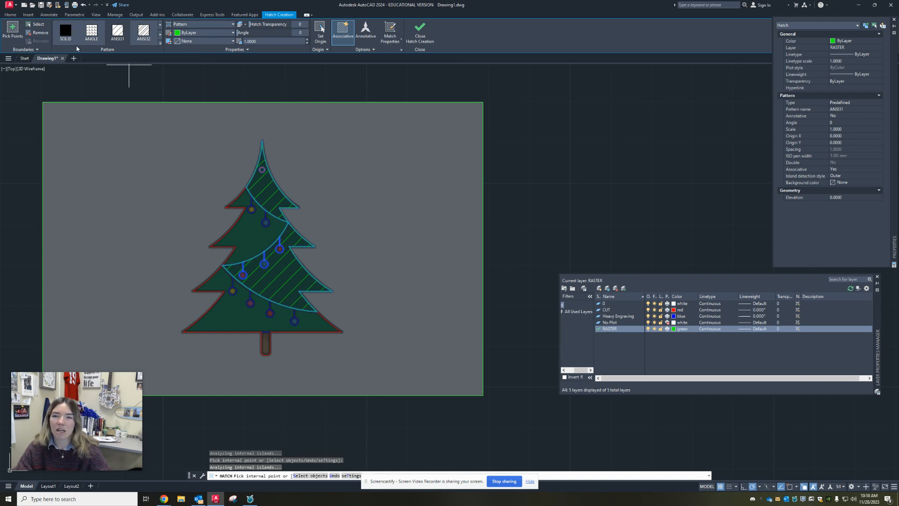
Step: Try the ANGLE, ANSI32, ANSI35, AR-B816C and ANSI38 patterns on the new hatch
left_click(92, 32)
left_click(140, 37)
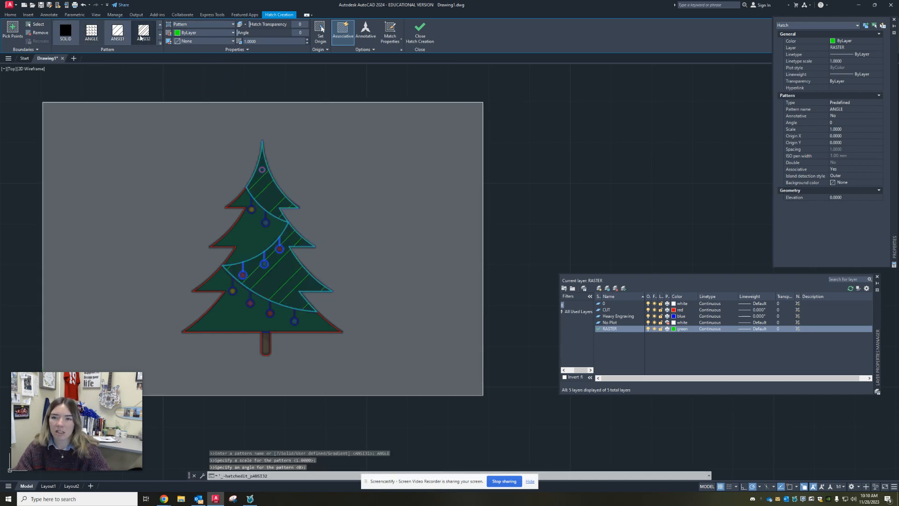
left_click(92, 33)
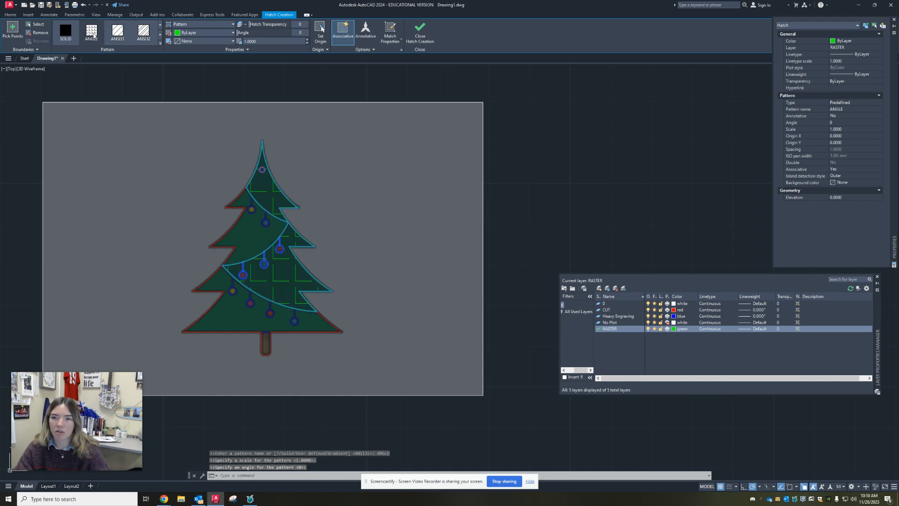
left_click(160, 43)
left_click(125, 64)
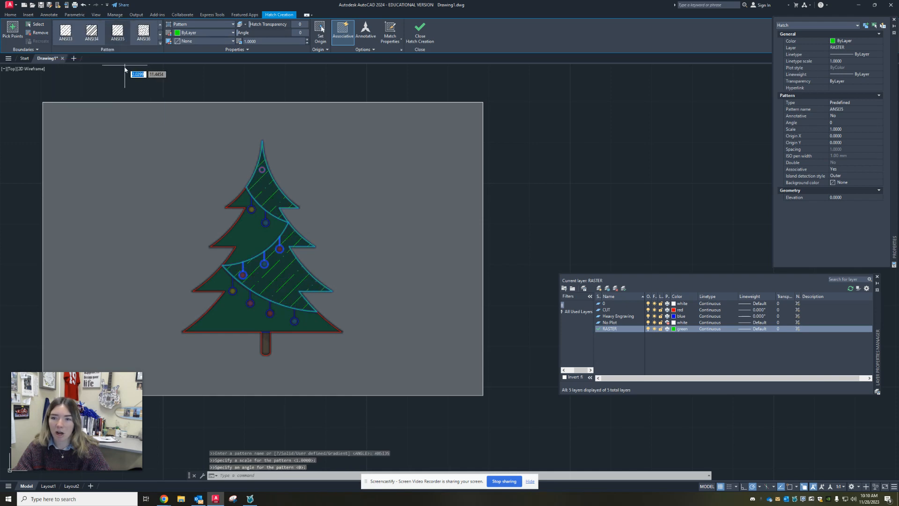
left_click(155, 41)
left_click(160, 43)
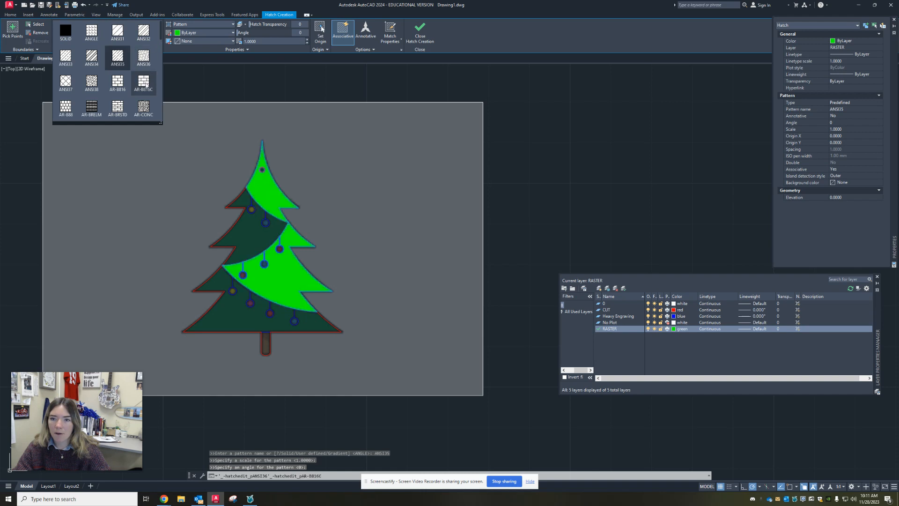
left_click(143, 83)
left_click(160, 42)
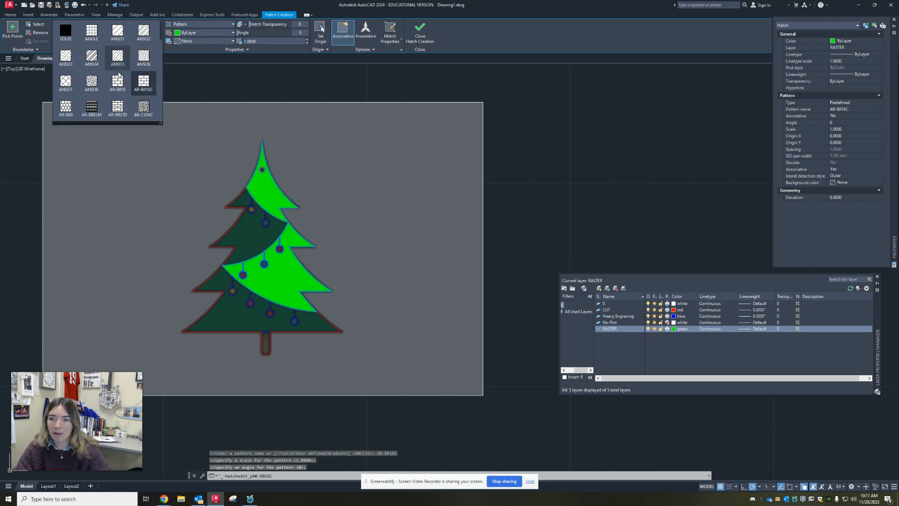
left_click(91, 83)
Step: Set the hatch pattern to SOLID and finish the hatch
left_click(160, 43)
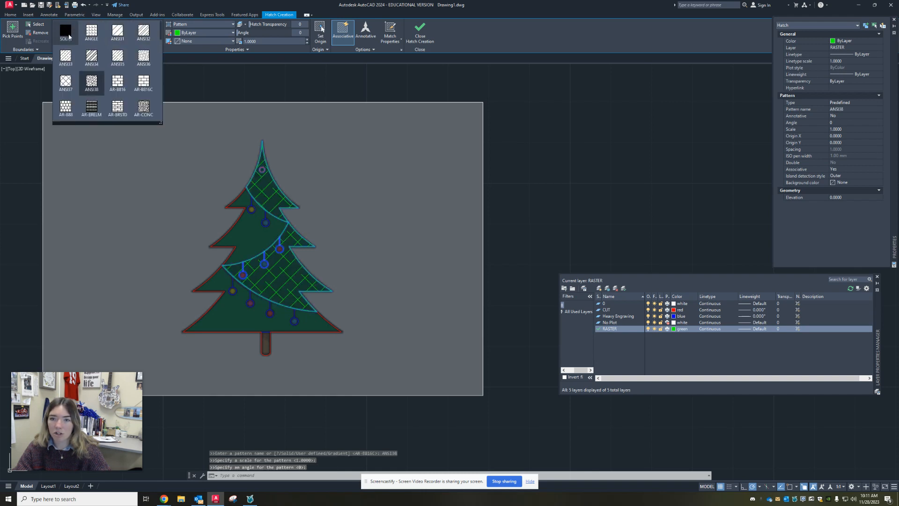
left_click(69, 33)
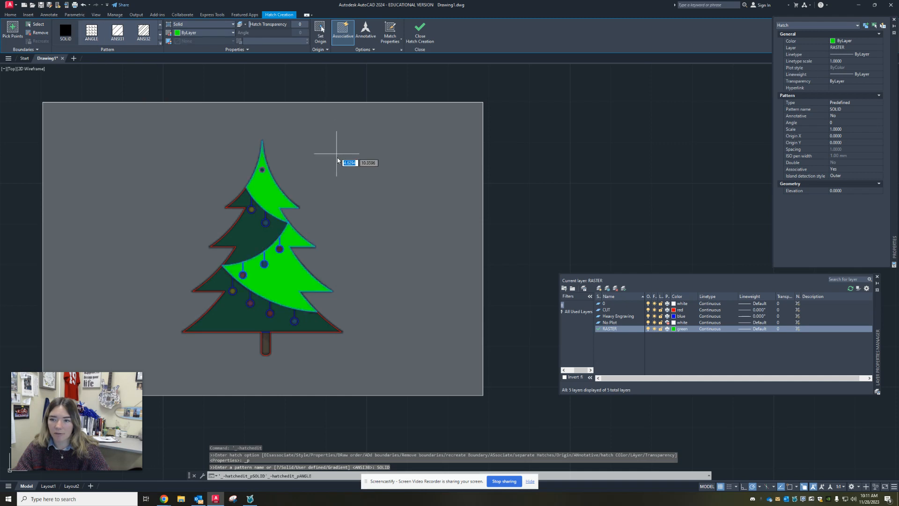
key("Escape")
Step: Create a new layer named raster 2
scroll(270, 189, "up", 6)
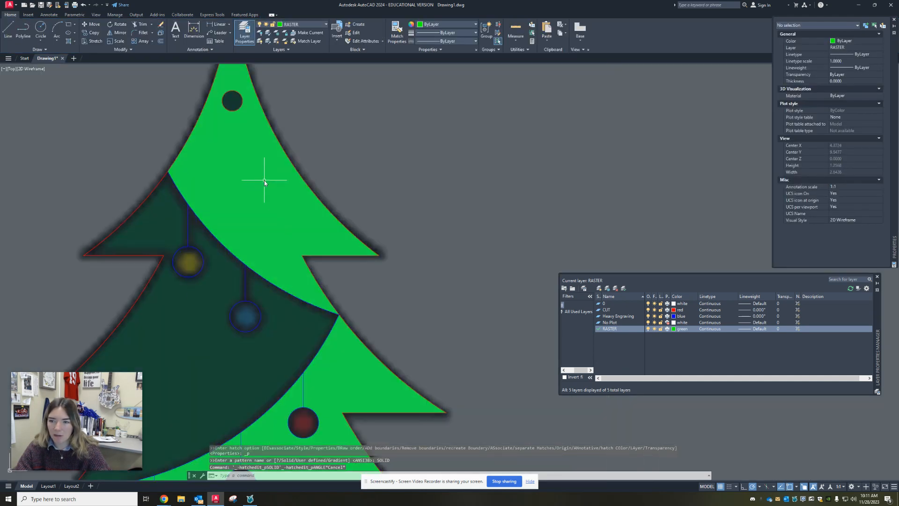
scroll(265, 179, "down", 4)
middle_click_drag(254, 163, 224, 103)
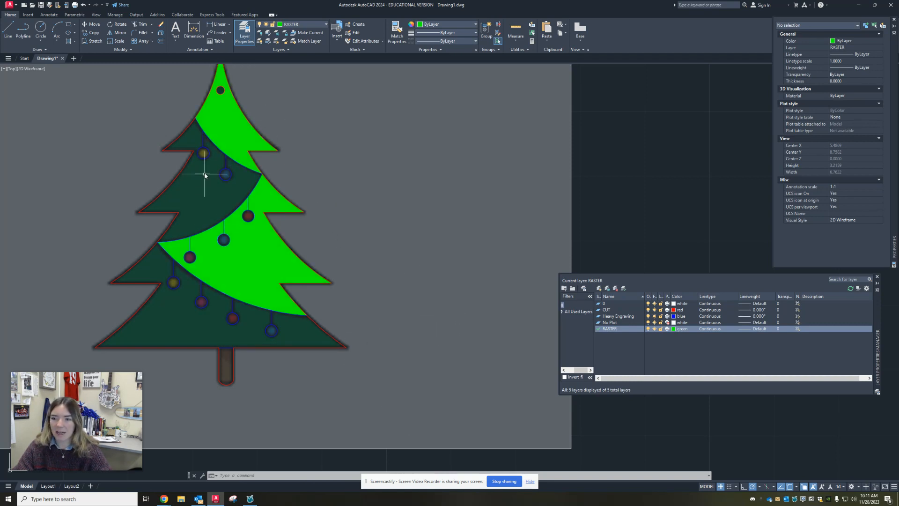
scroll(199, 169, "up", 2)
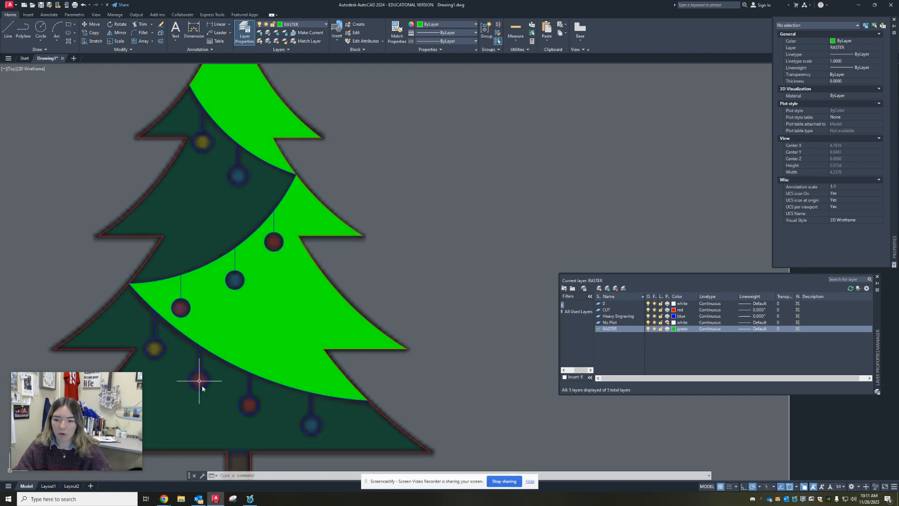
middle_click_drag(306, 410, 364, 413)
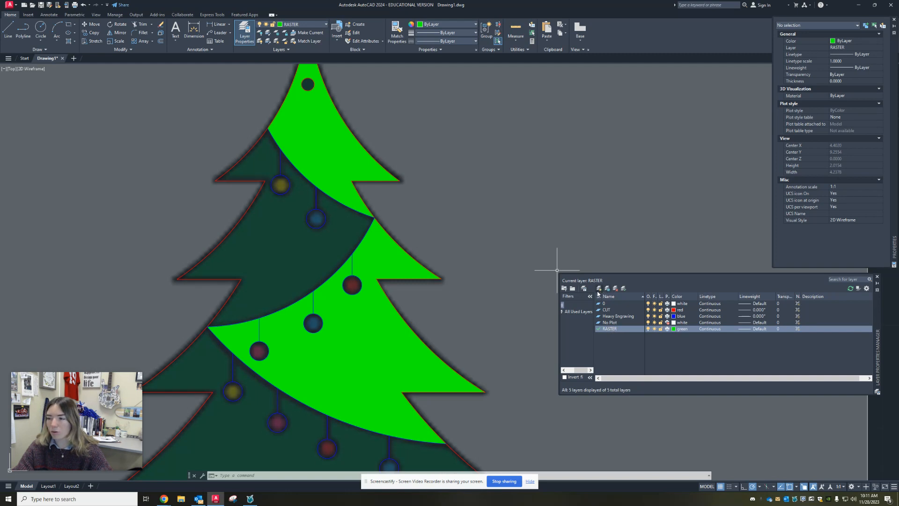
left_click(600, 290)
type("c")
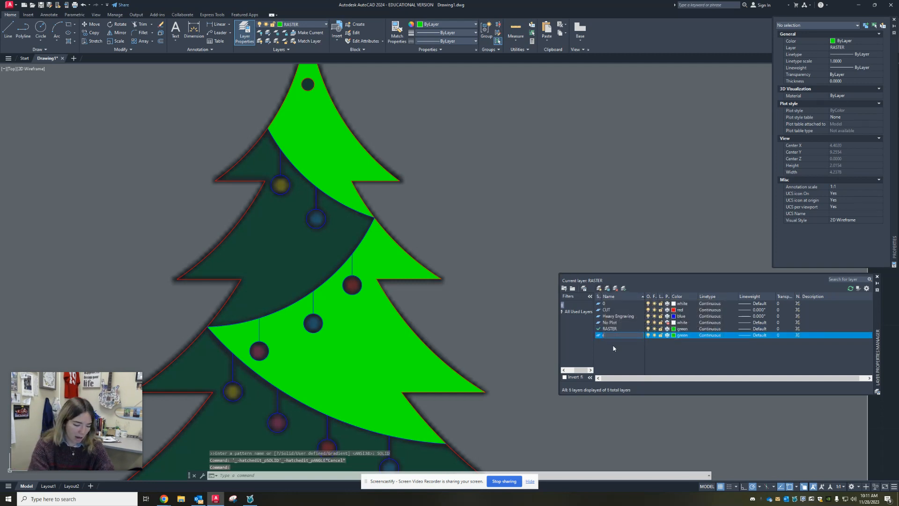
type("aster 2")
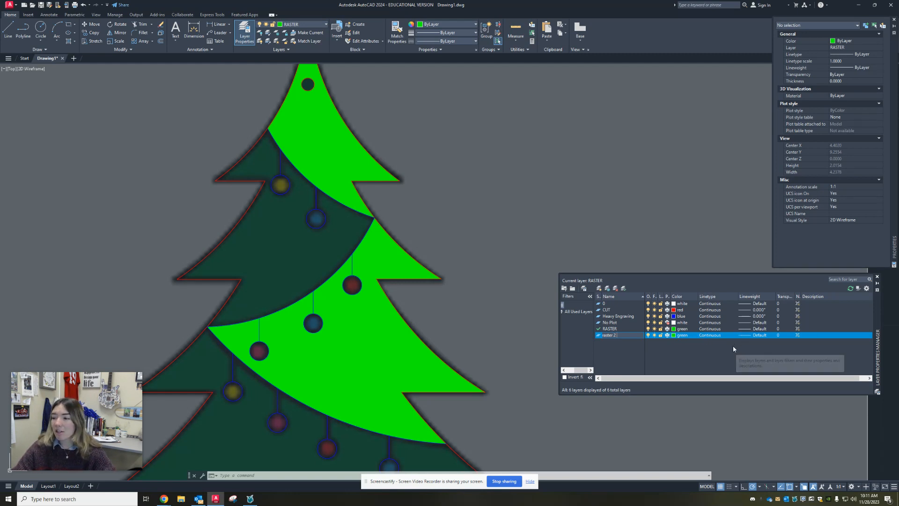
Step: Set the color of the raster 2 layer to index color 60
left_click(675, 336)
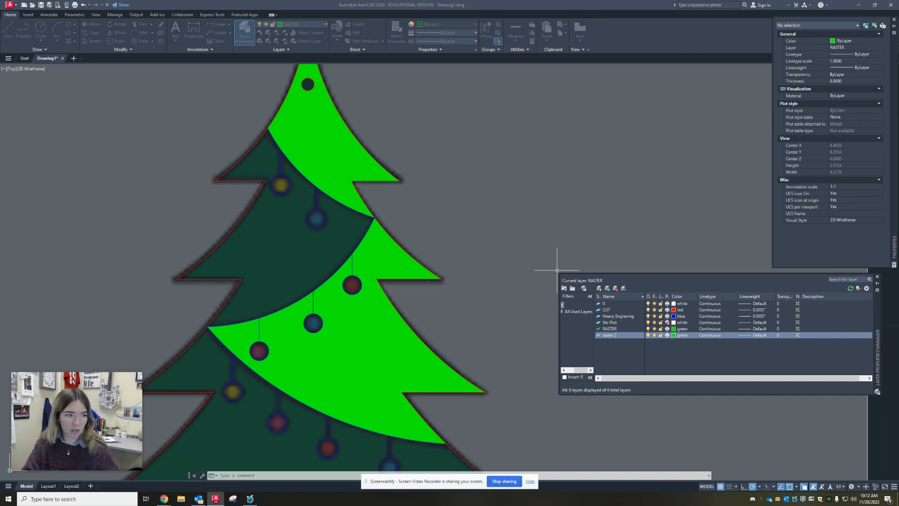
left_click(674, 336)
left_click_drag(436, 169, 567, 82)
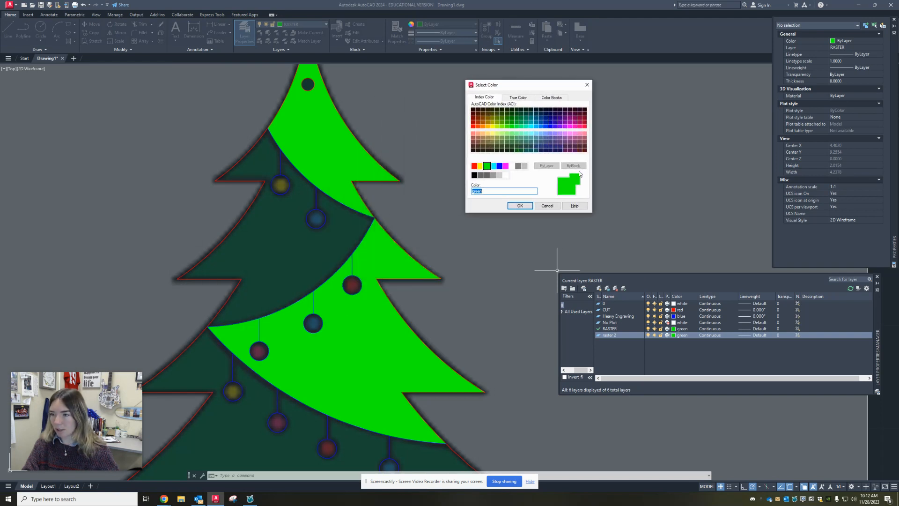
left_click(487, 167)
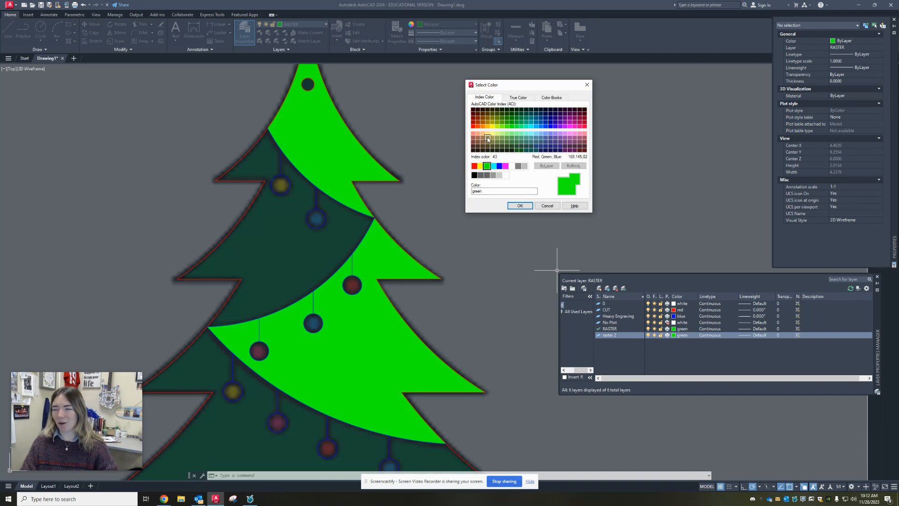
left_click_drag(485, 191, 460, 193)
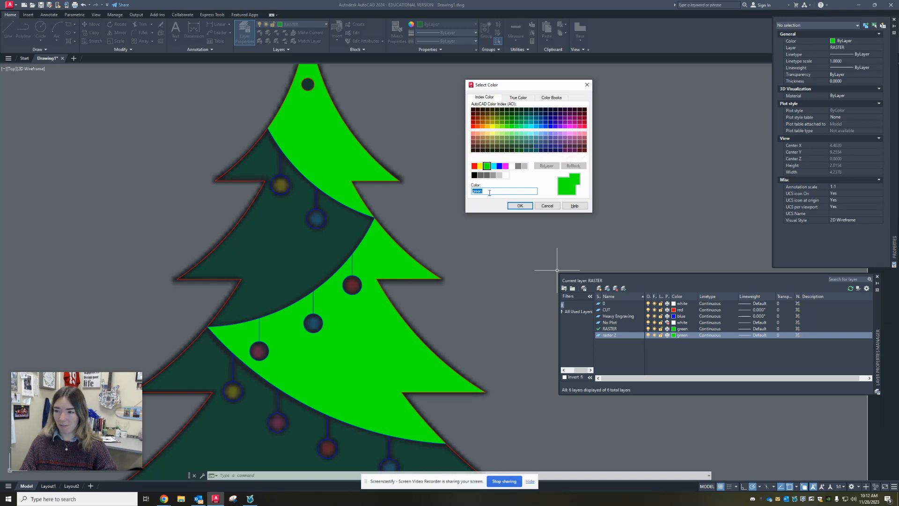
type("60")
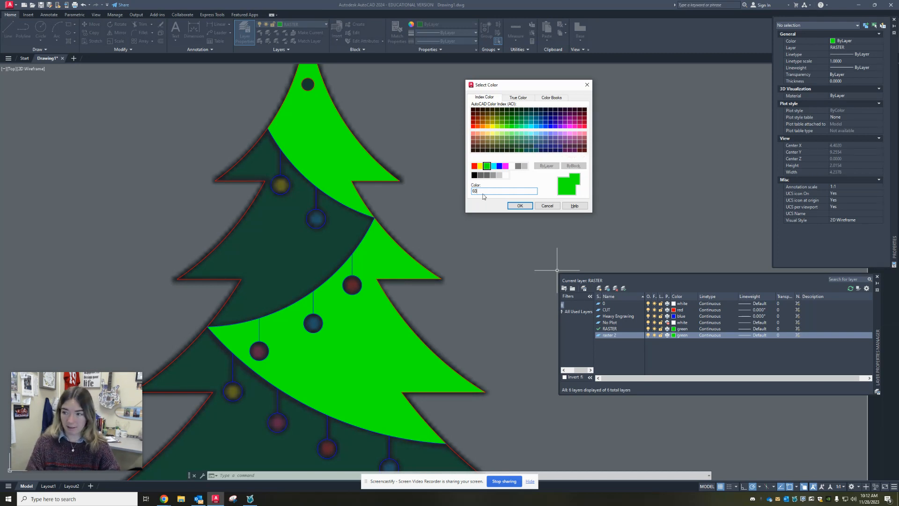
left_click(524, 166)
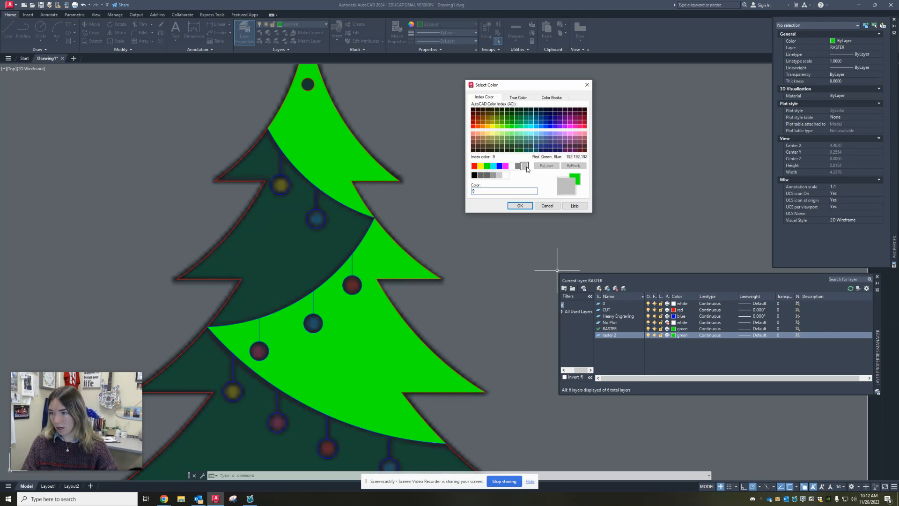
left_click_drag(482, 191, 446, 193)
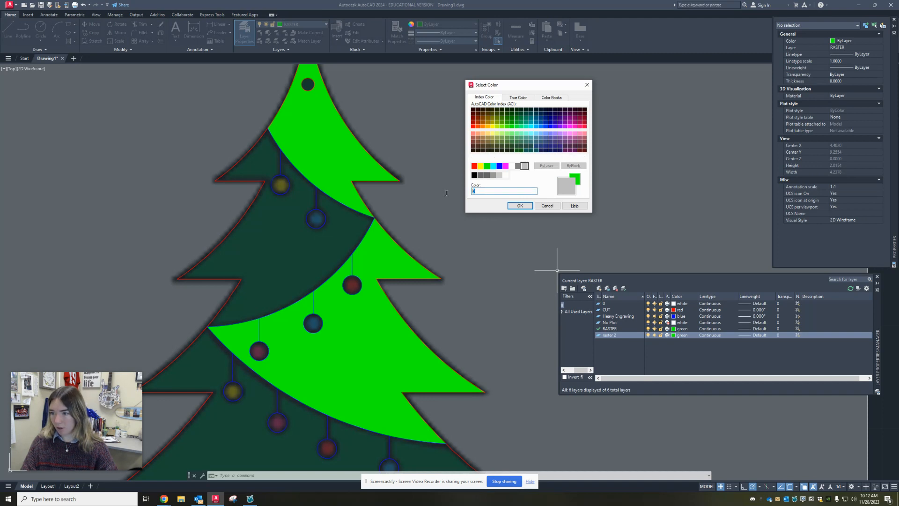
type("60")
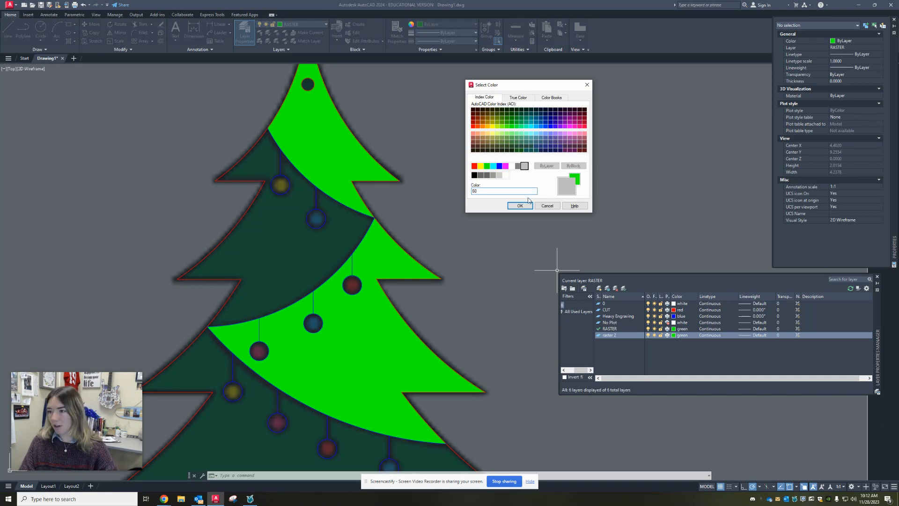
left_click(520, 205)
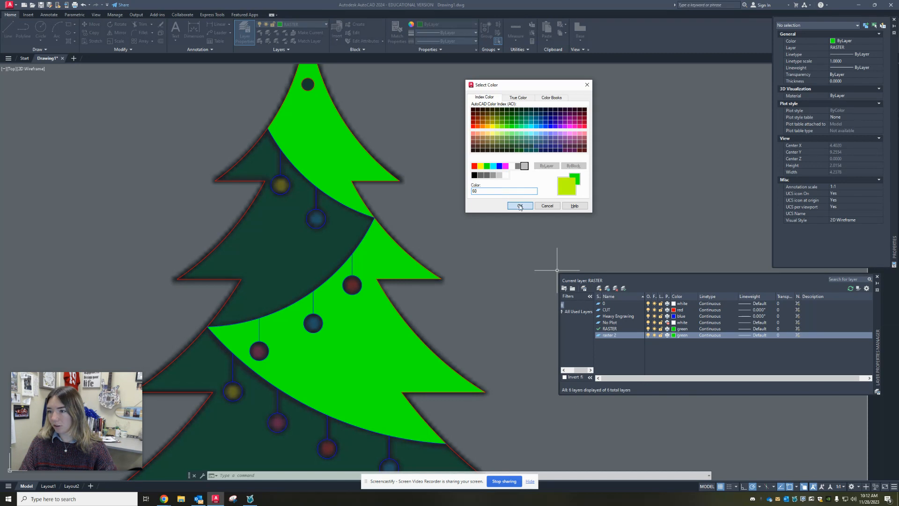
left_click(673, 335)
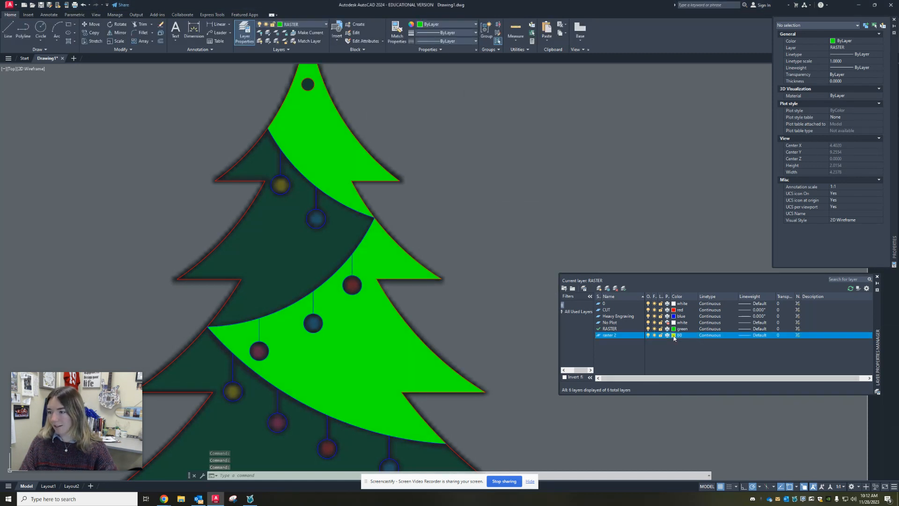
left_click(674, 335)
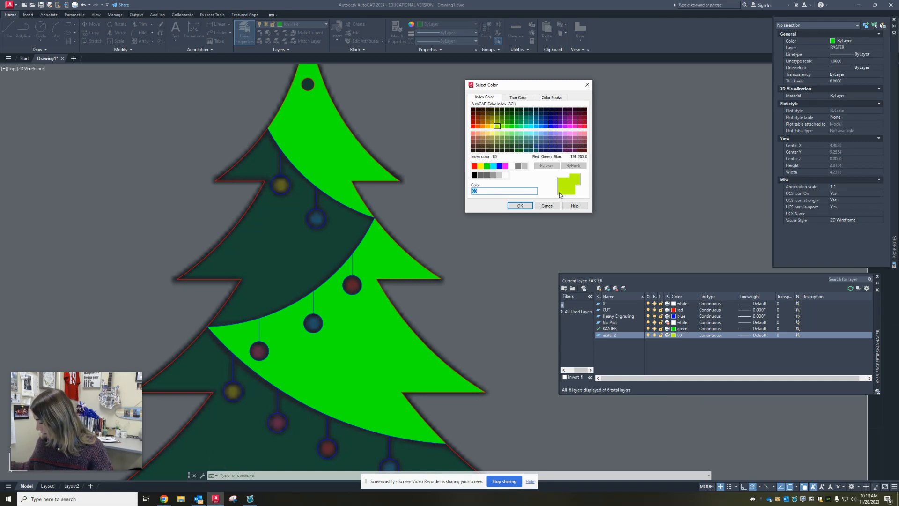
left_click(520, 206)
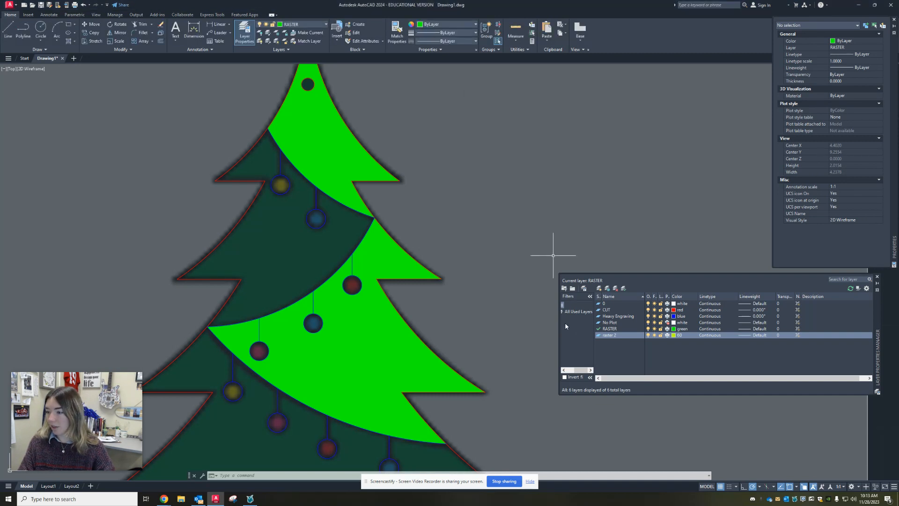
Step: Make raster 2 the current layer and solid-hatch the two yellow ornaments under the top and bottom garlands
double_click(610, 337)
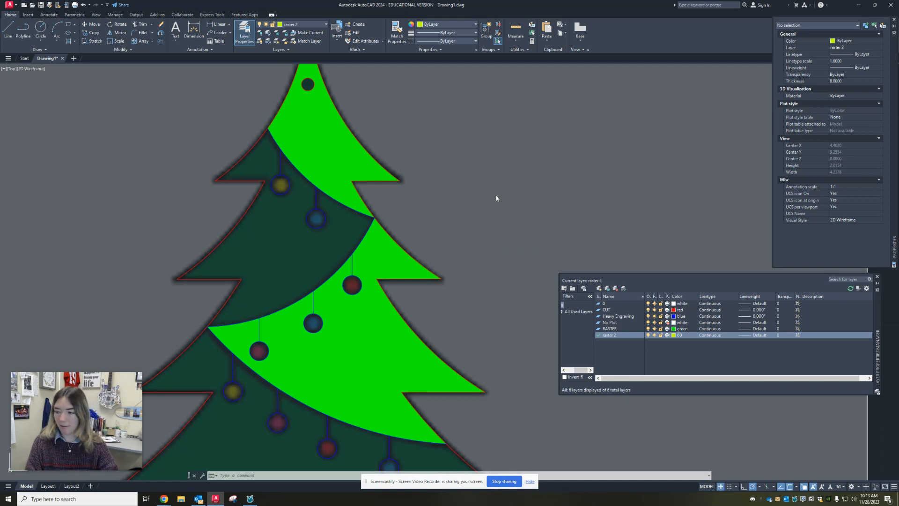
key("Return")
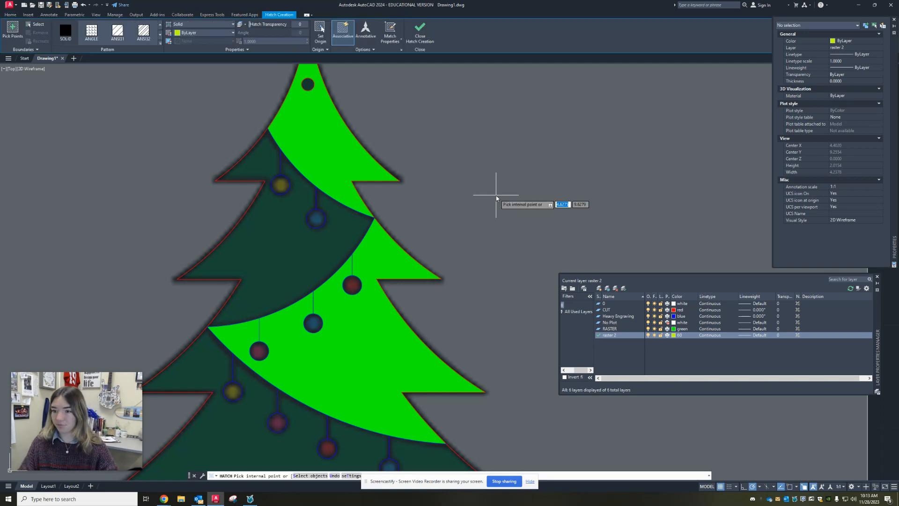
left_click(280, 186)
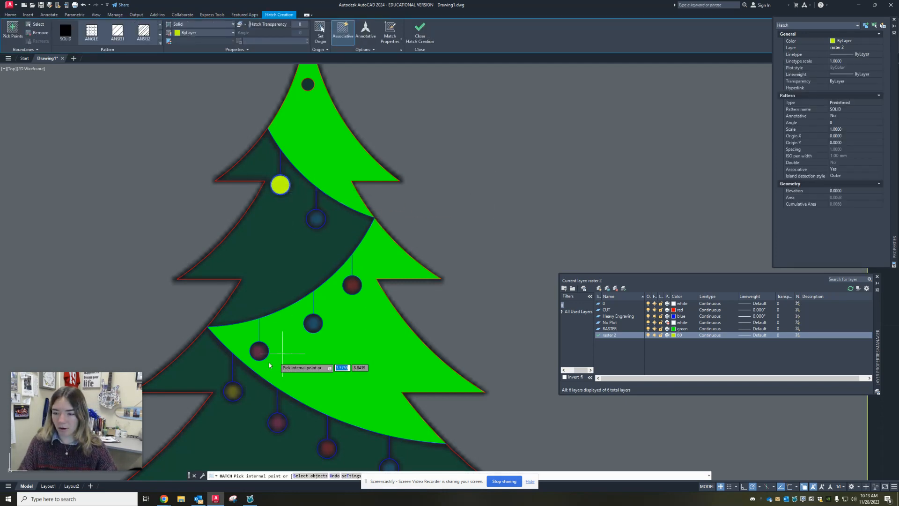
left_click(234, 393)
middle_click_drag(265, 387, 257, 298)
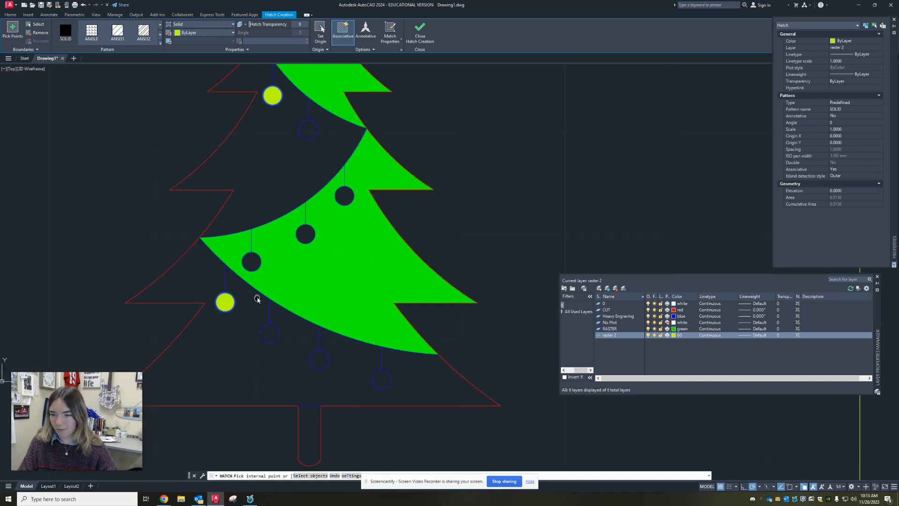
key("Return")
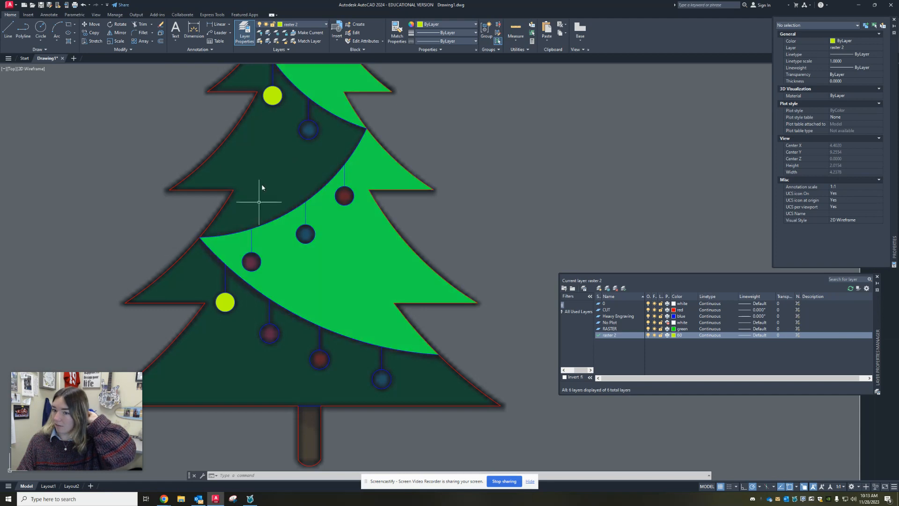
mouse_move(264, 173)
middle_mouse_down()
mouse_move(291, 206)
mouse_move(280, 173)
middle_mouse_up()
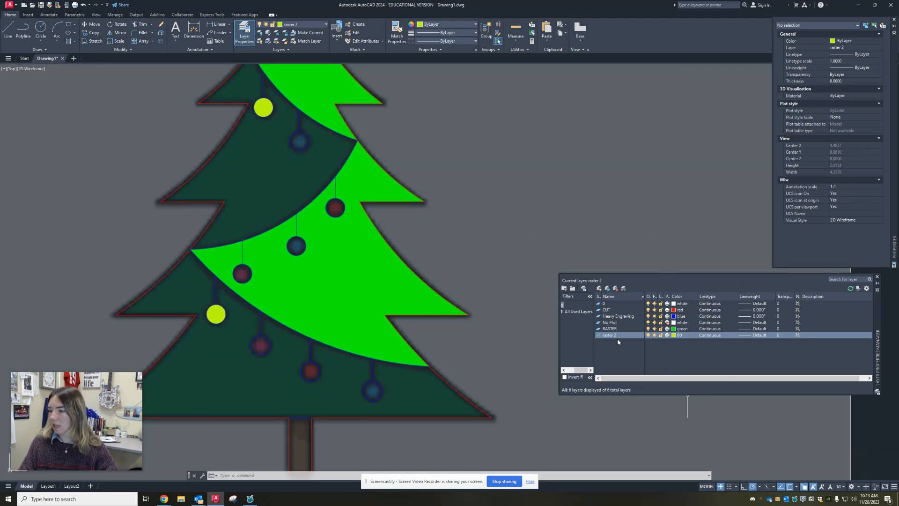
Step: Create a layer named raster 3 with index color 90 and make it current
left_click(599, 288)
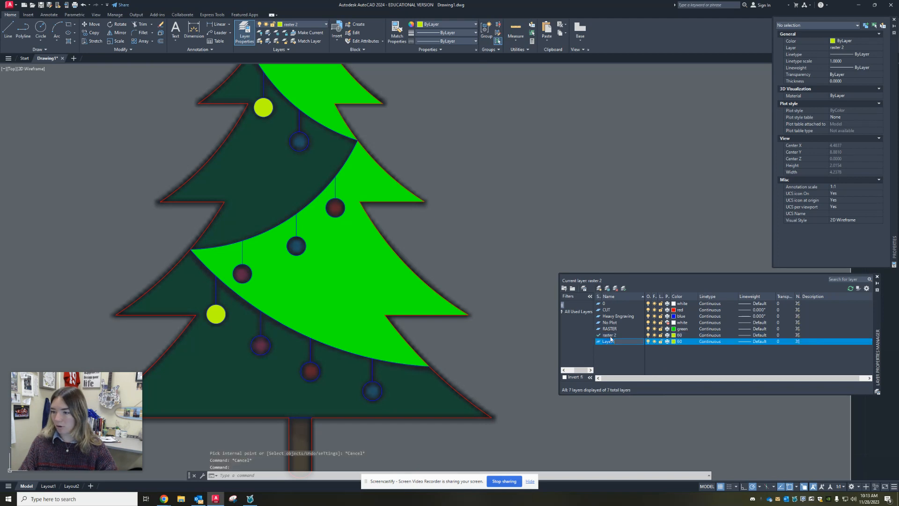
type("raster")
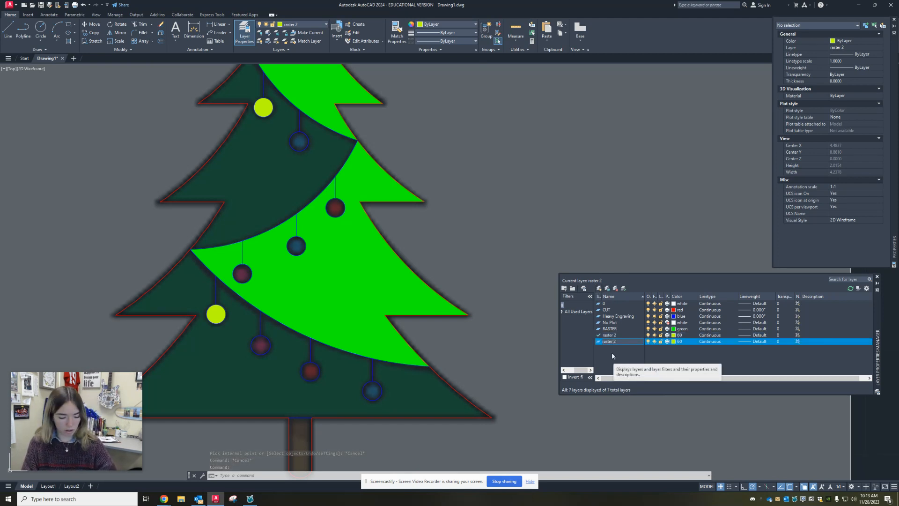
type(" 3")
key("Return")
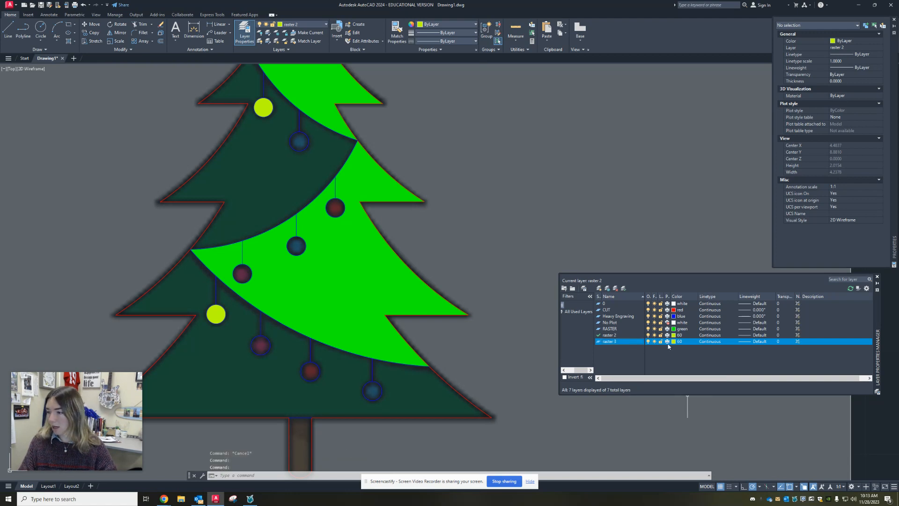
left_click(677, 342)
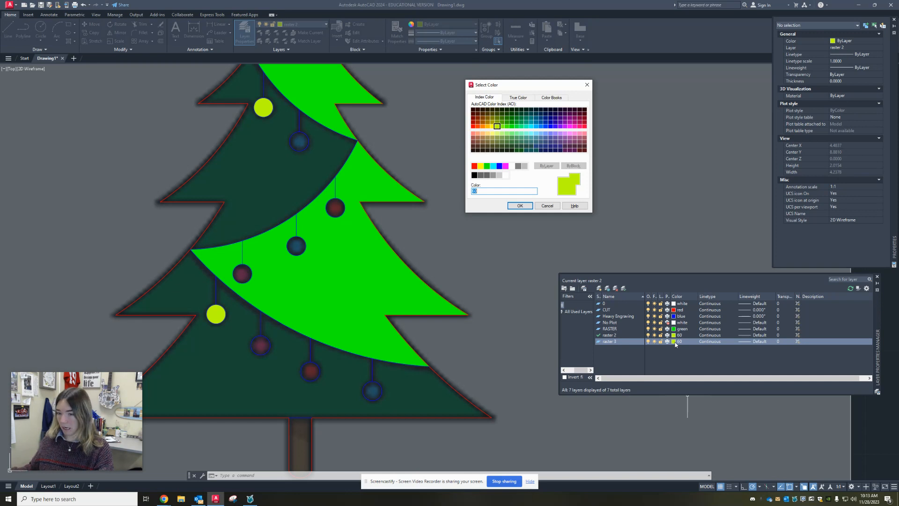
type("5")
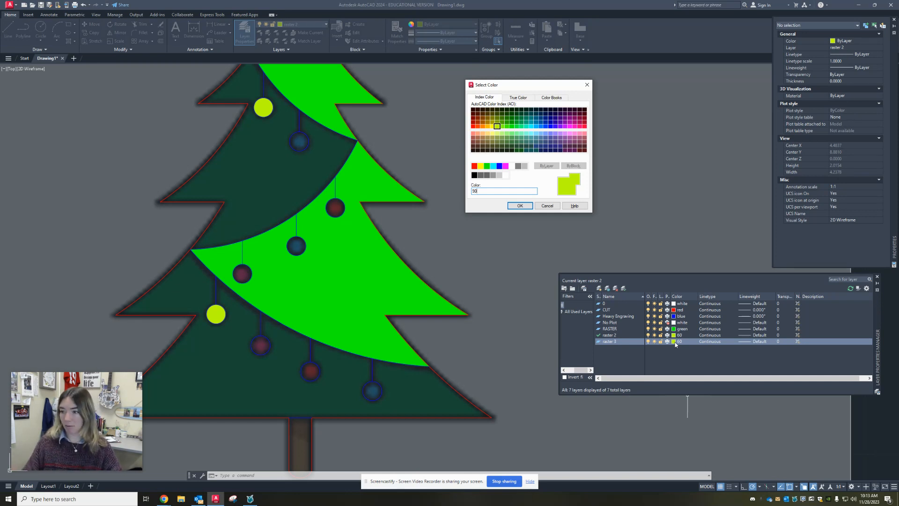
left_click(521, 206)
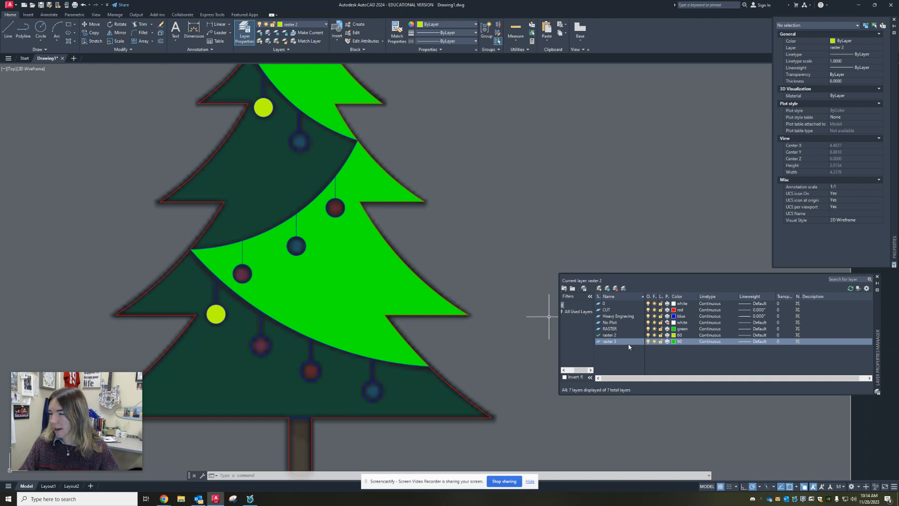
double_click(613, 343)
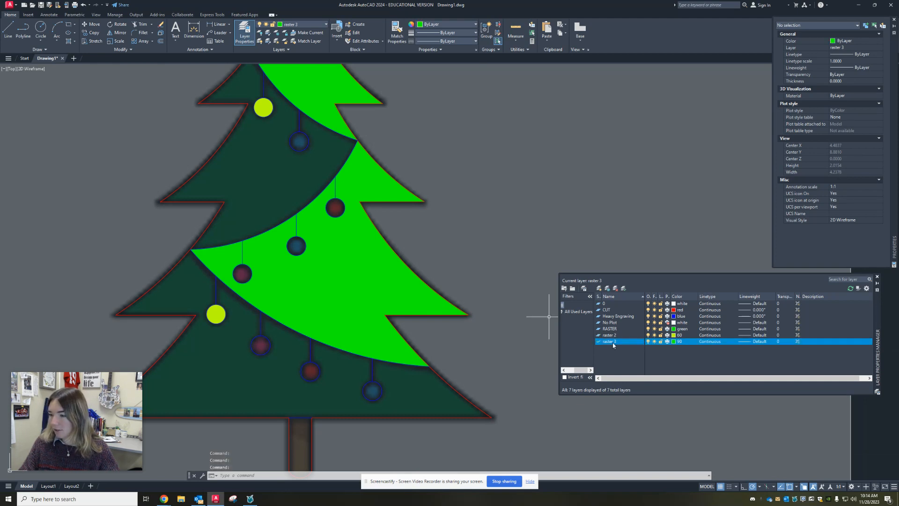
Step: Solid-hatch the blue ornament under the top garland and the blue ornament under the bottom garland
type("hatc")
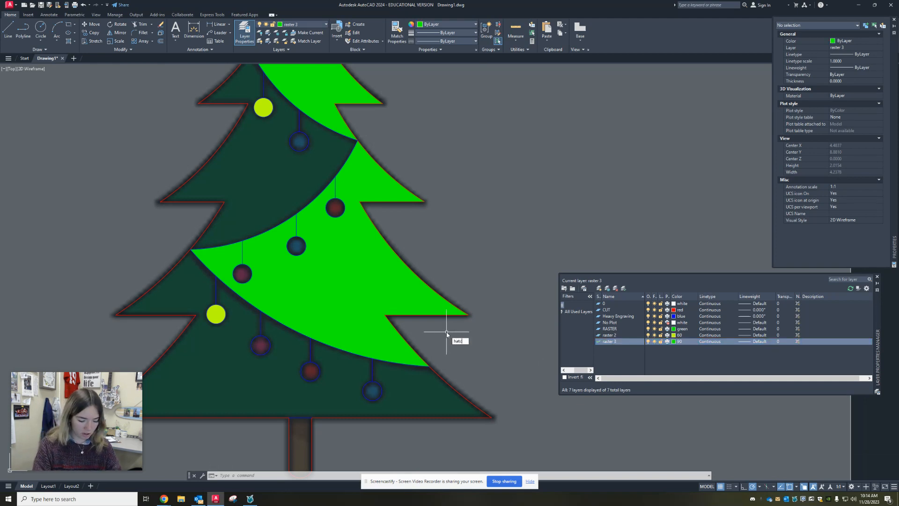
key("Return")
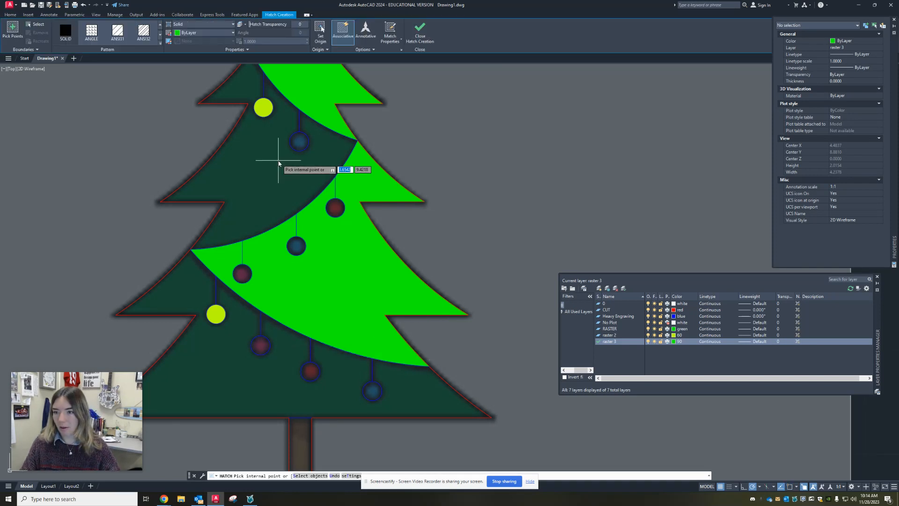
left_click(300, 142)
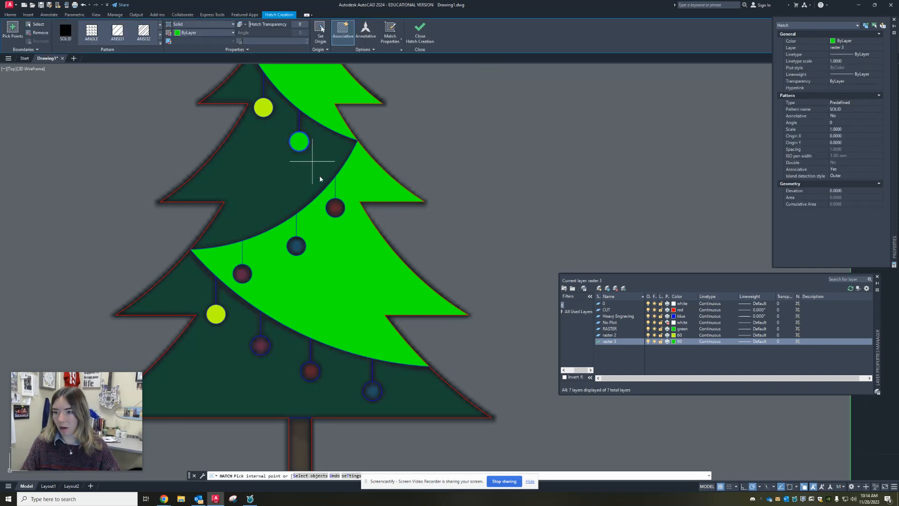
left_click(369, 394)
key("Return")
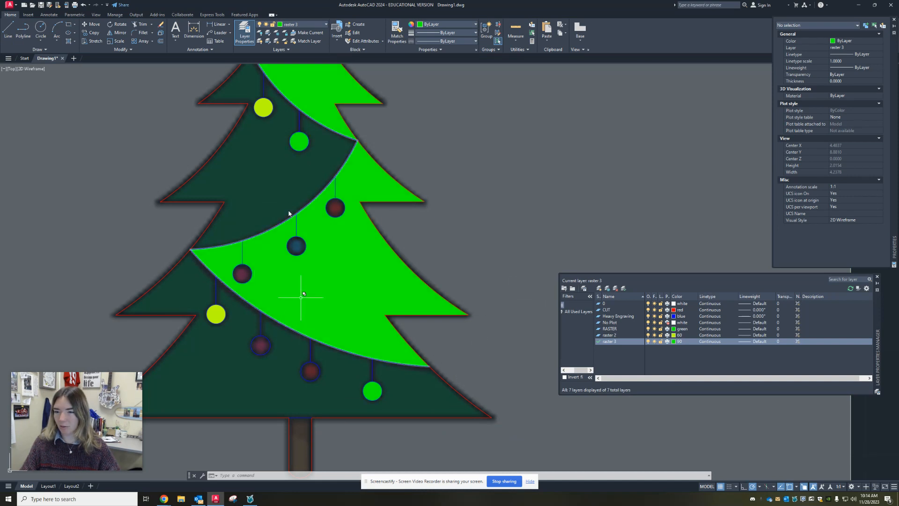
type("HATCH")
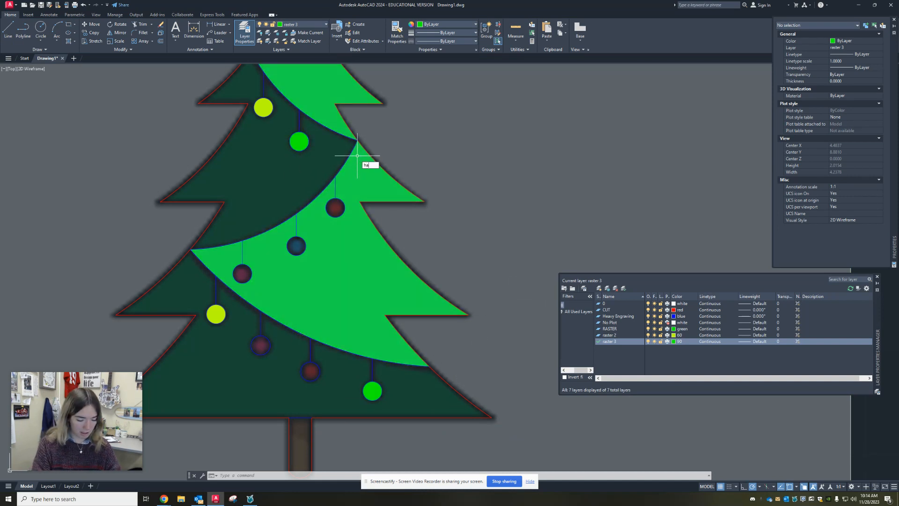
key("Return")
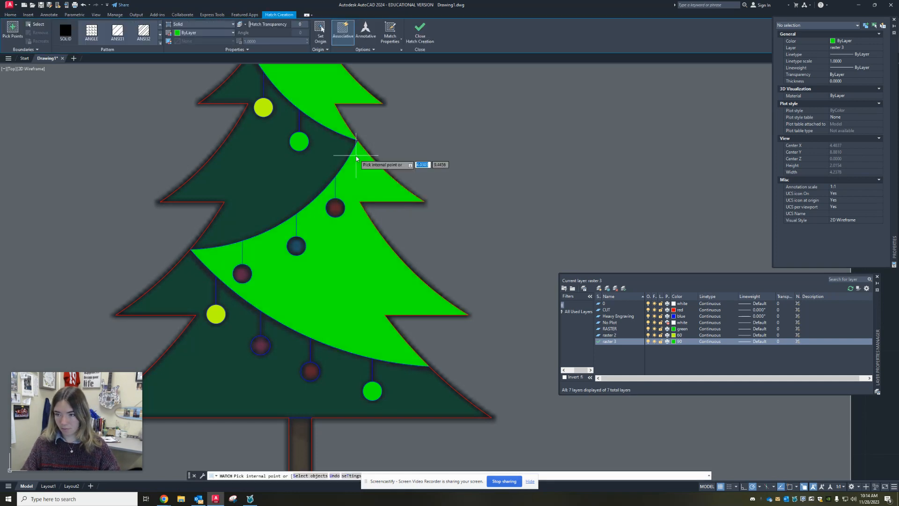
key("Escape")
Step: Delete the raster 3 hatch that fills the two blue ornaments
left_click(302, 141)
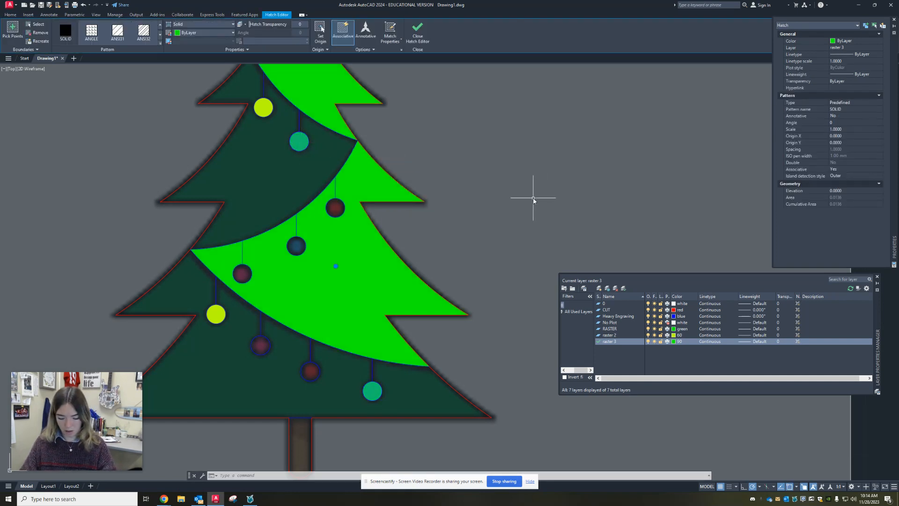
key("Escape")
Step: Solid-hatch the three blue ornaments under the top, middle and bottom garlands on raster 3
type("hatch")
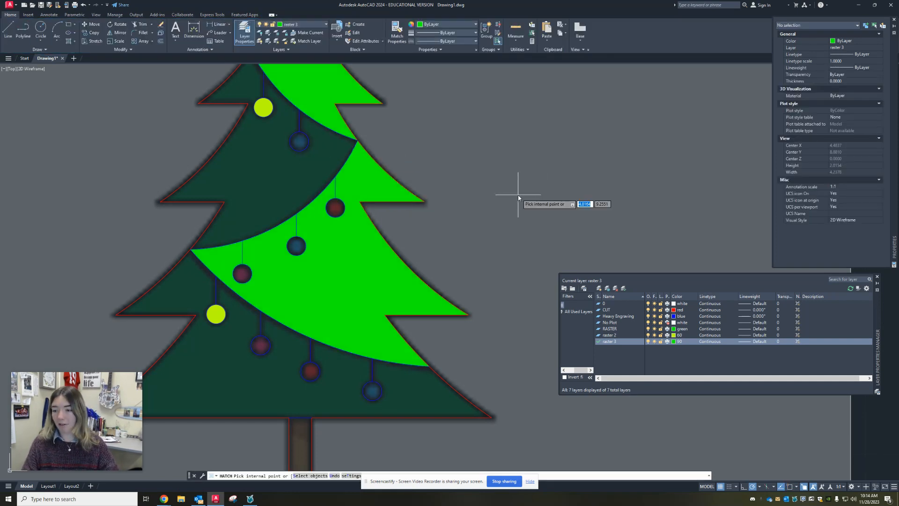
key("Return")
left_click(304, 146)
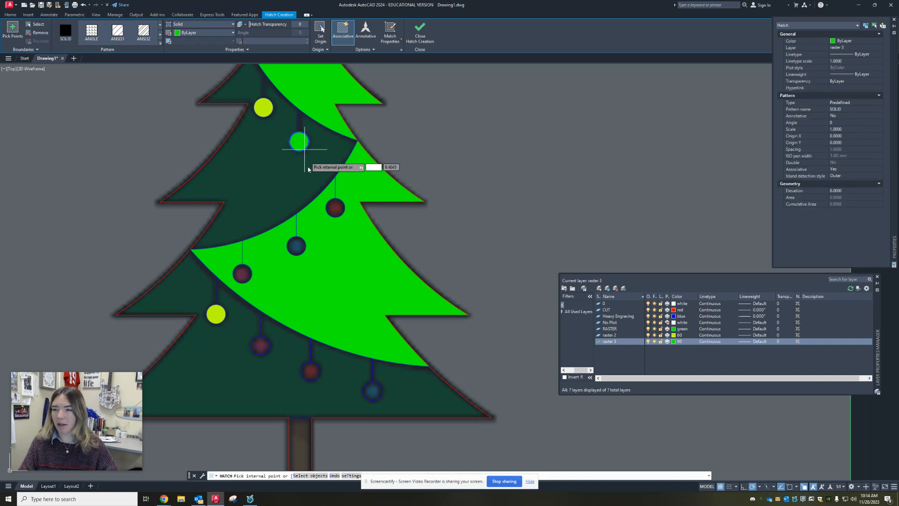
left_click(296, 246)
left_click(372, 397)
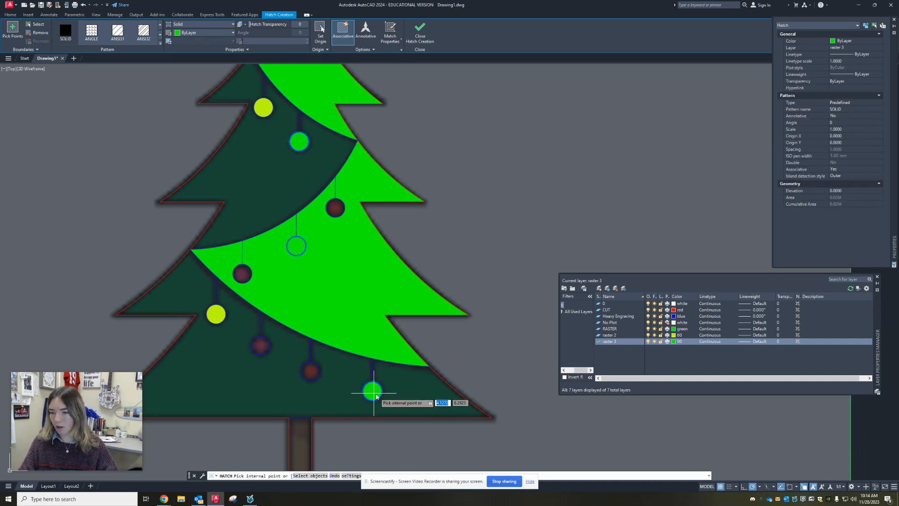
key("Return")
Step: Check which areas the blue-ornament, yellow-ornament and tree-section hatches cover by selecting each one in turn
left_click(300, 144)
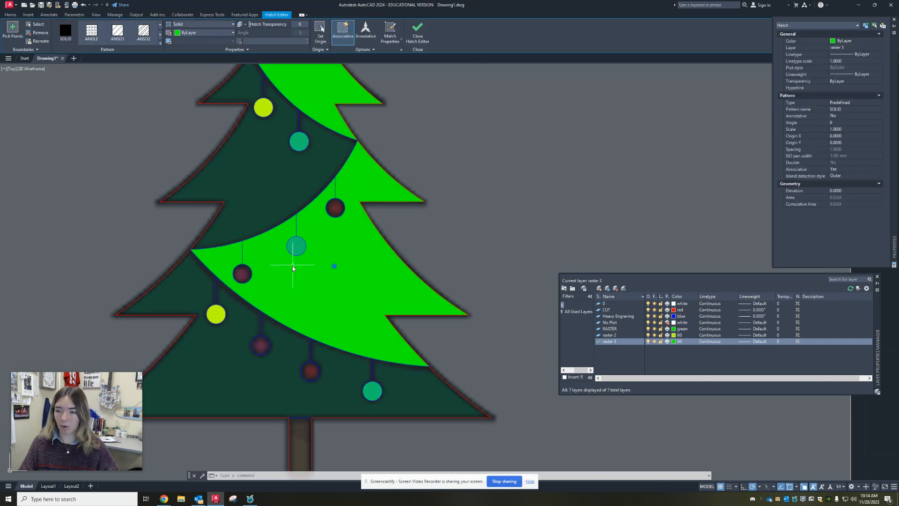
key("Escape")
left_click(261, 105)
key("Escape")
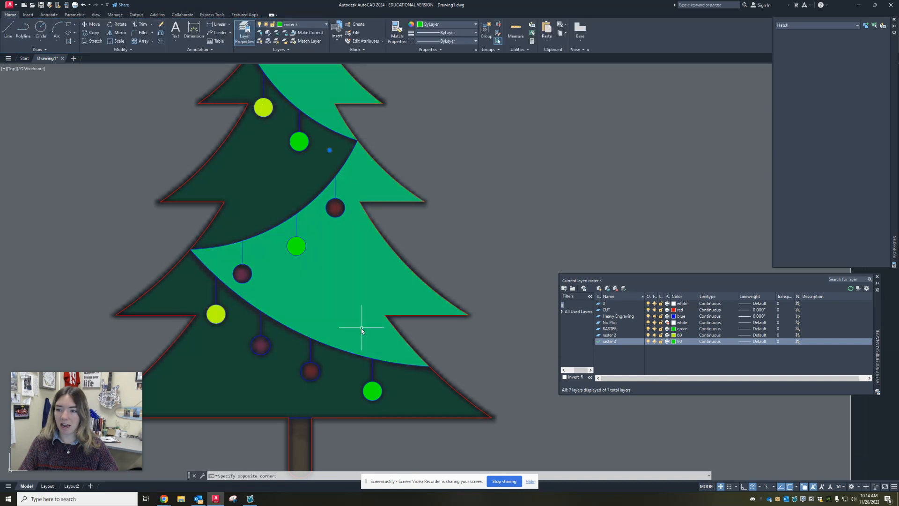
left_click(361, 328)
key("Escape")
Step: Create a layer named raster 4 with index color 200 and make it current
middle_click_drag(517, 277, 535, 309)
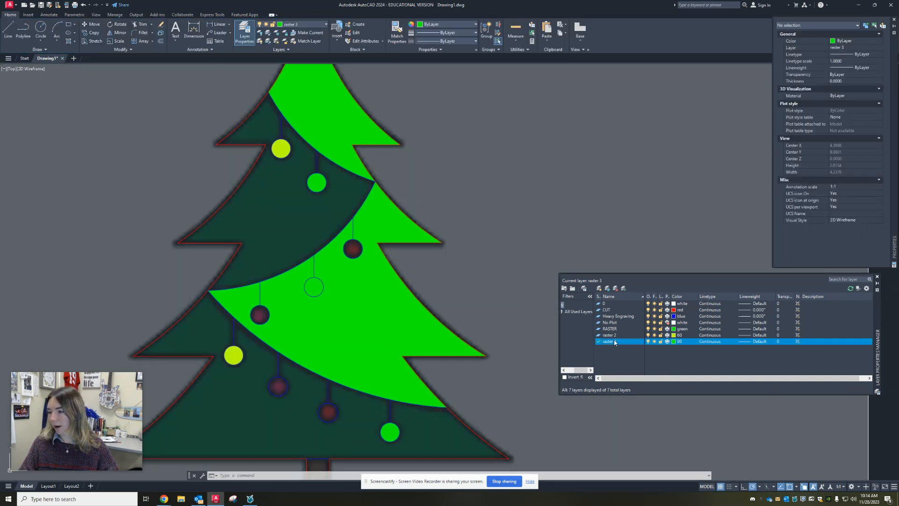
left_click(599, 288)
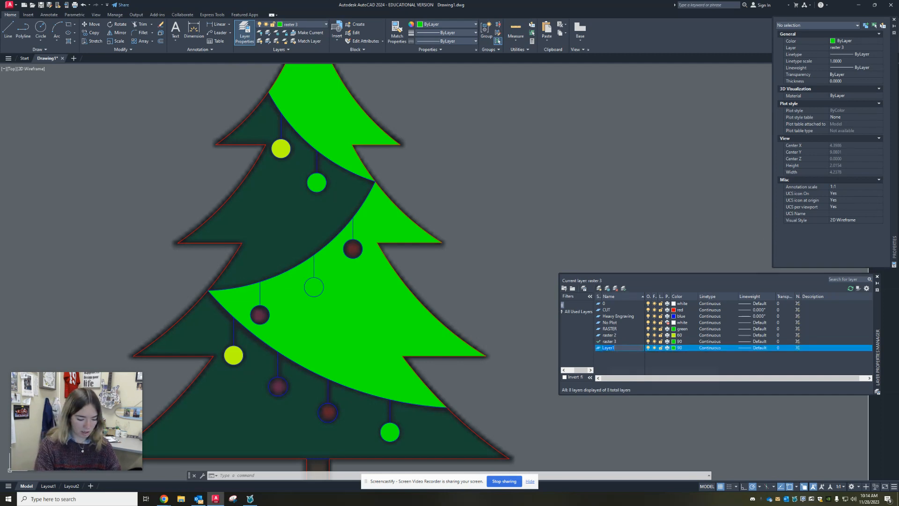
type("raster 4")
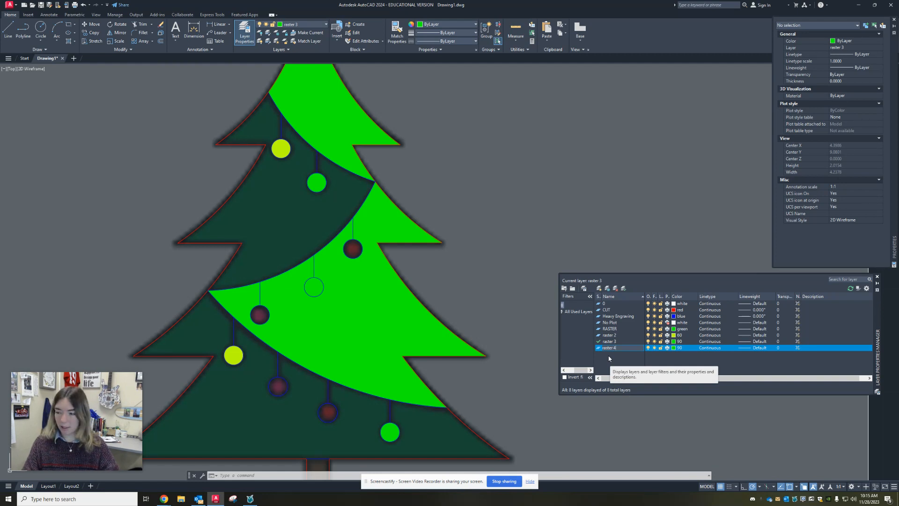
left_click(673, 348)
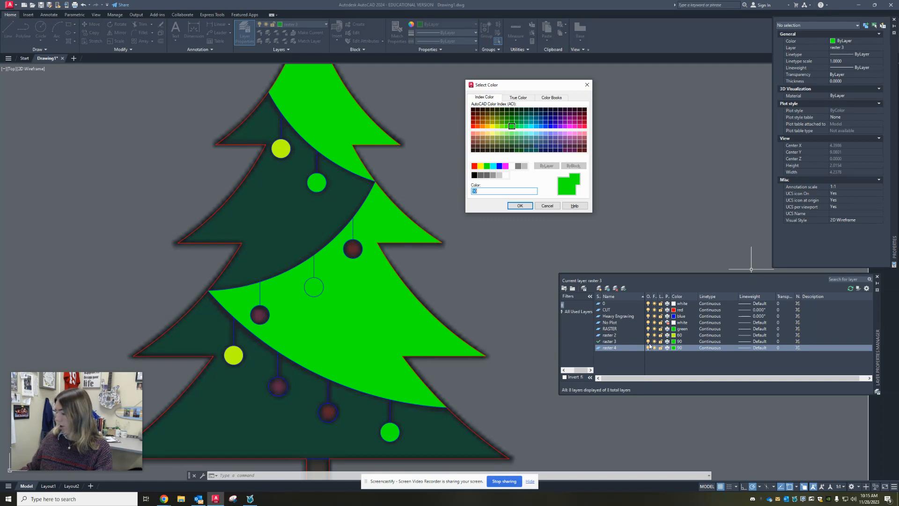
type("200")
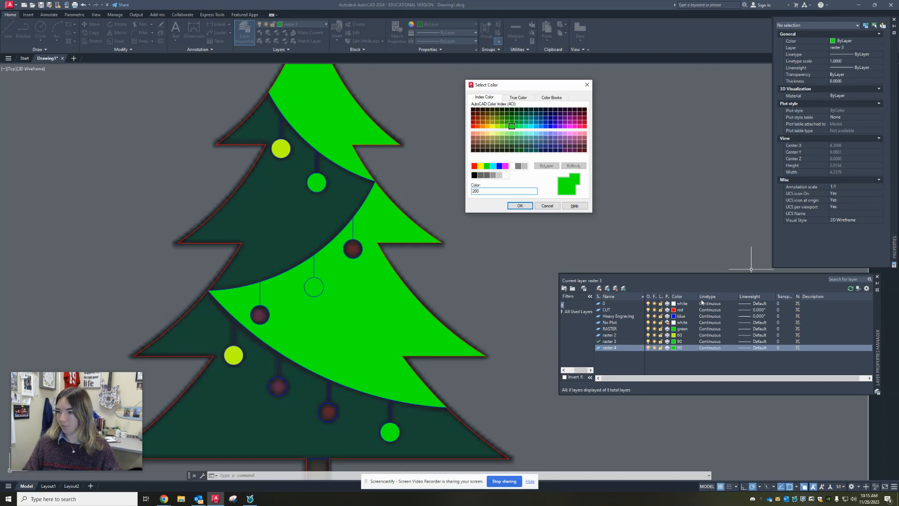
left_click(520, 205)
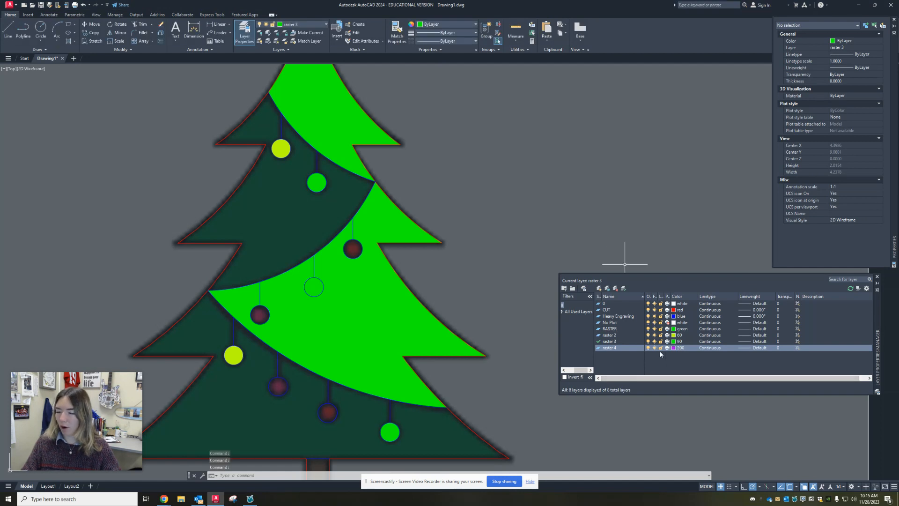
double_click(618, 347)
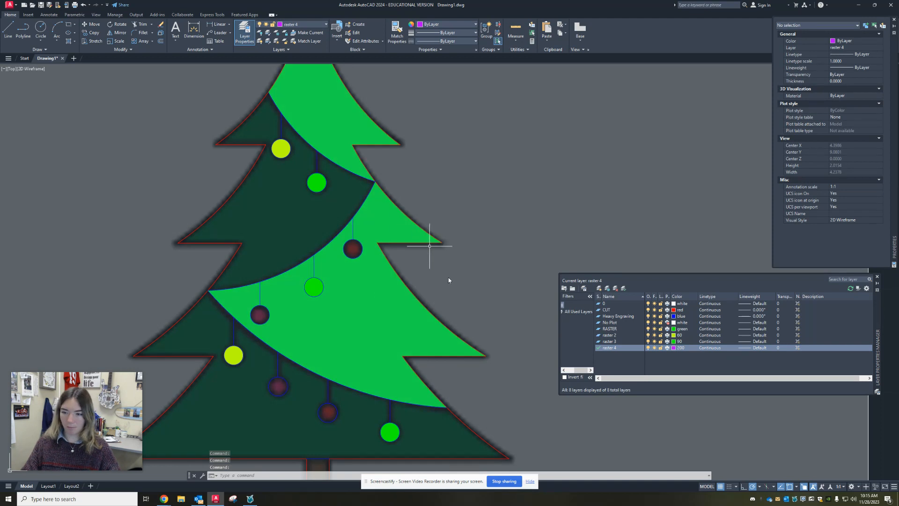
Step: Solid-hatch the purple ornament under the middle garland and the purple ornament under the bottom garland
type("hatc")
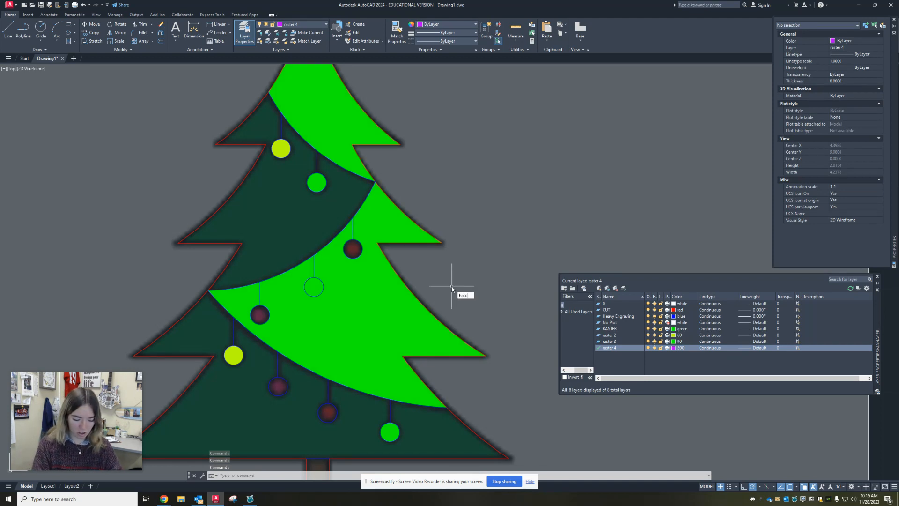
key("Return")
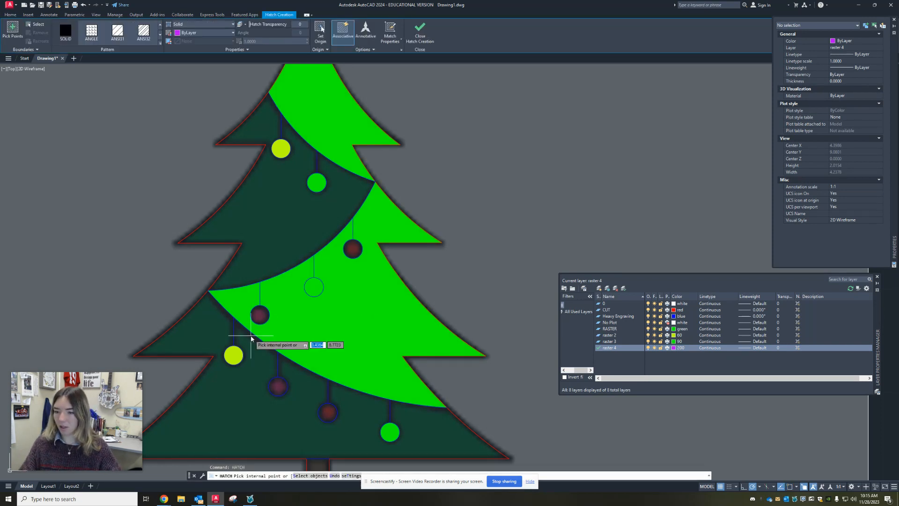
left_click(260, 313)
left_click(279, 387)
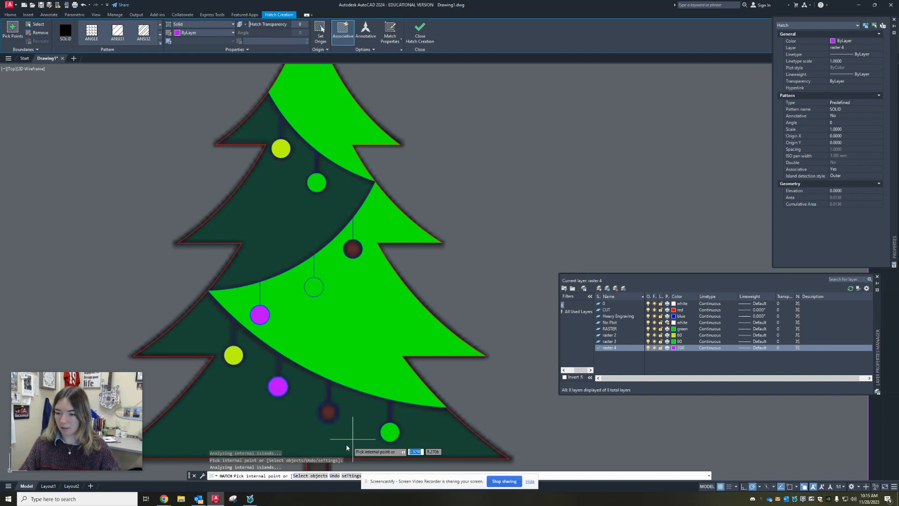
key("Escape")
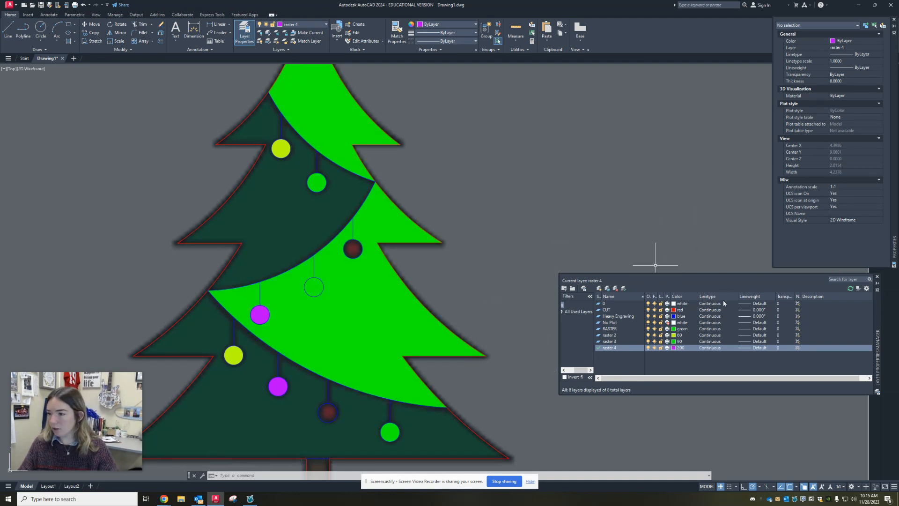
Step: Create a layer named raster 5 with the color magenta and make it current
left_click(599, 289)
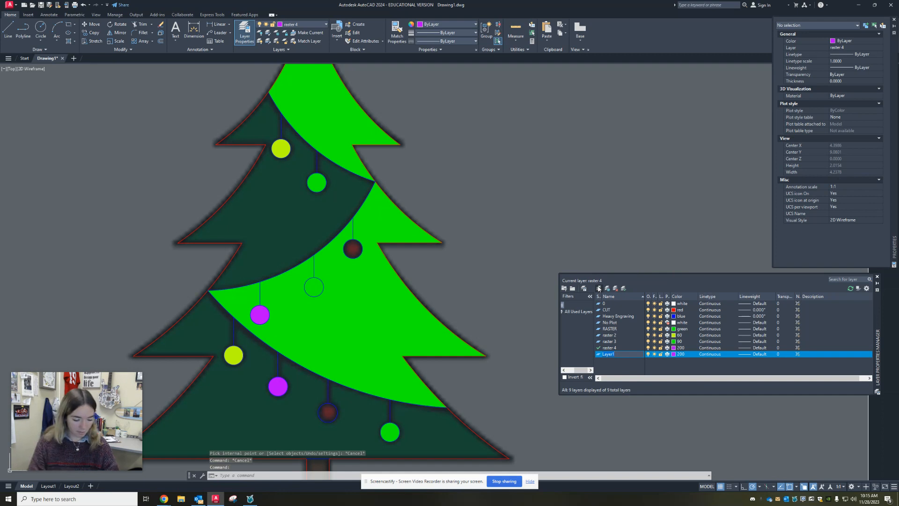
type("raster 5")
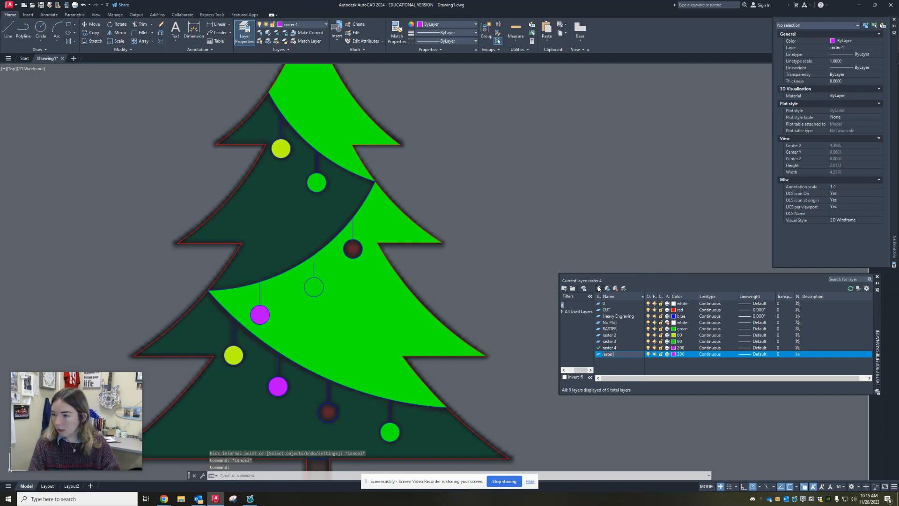
left_click(674, 355)
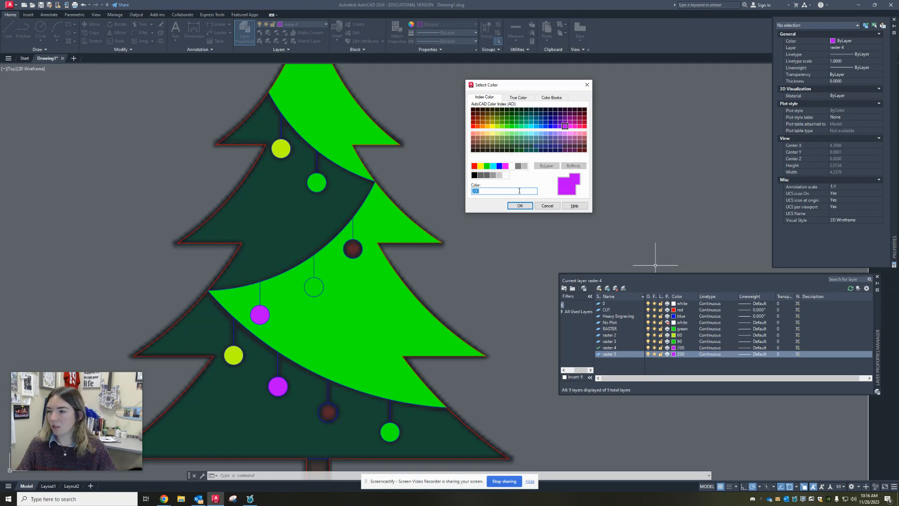
left_click(505, 166)
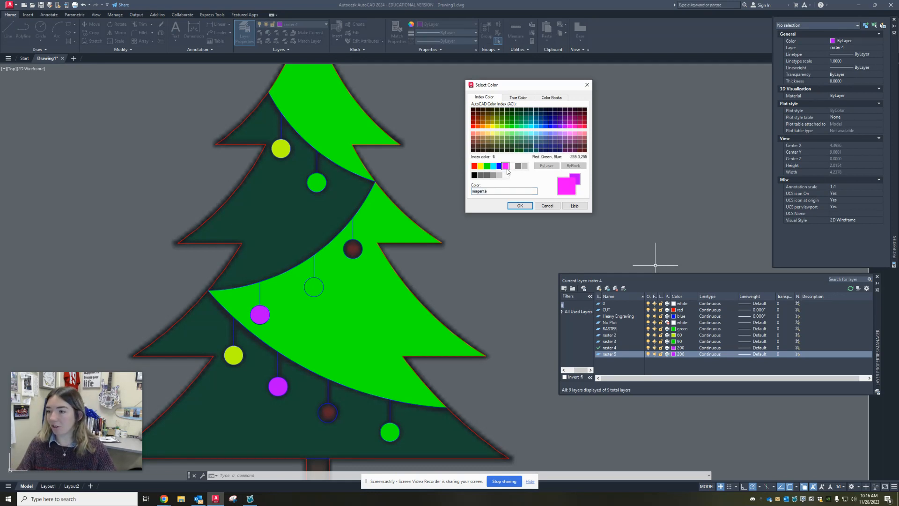
left_click(515, 206)
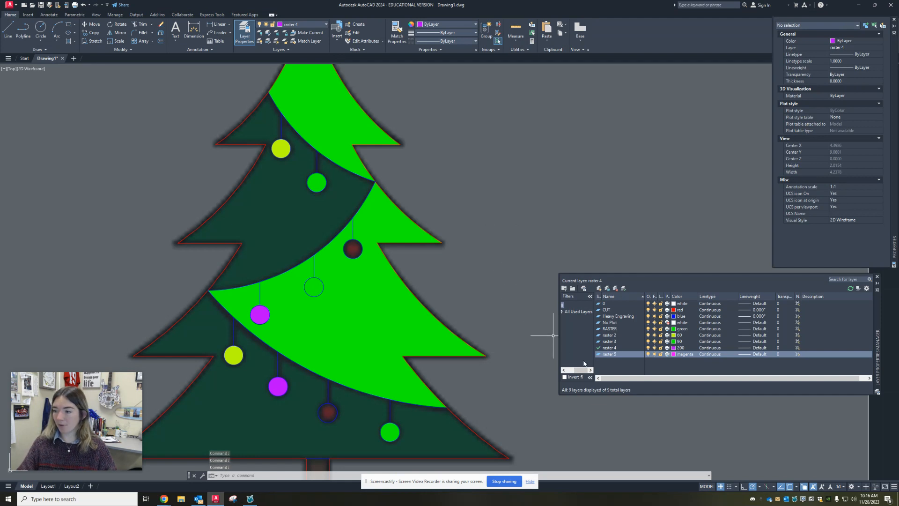
double_click(617, 353)
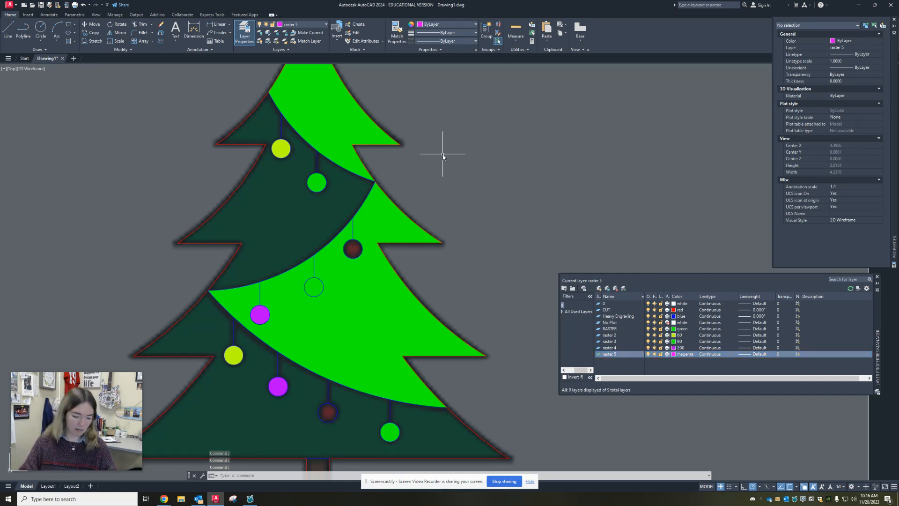
Step: Solid-hatch the red ornament under the middle garland and the red ornament under the bottom garland
type("hatch")
key("Return")
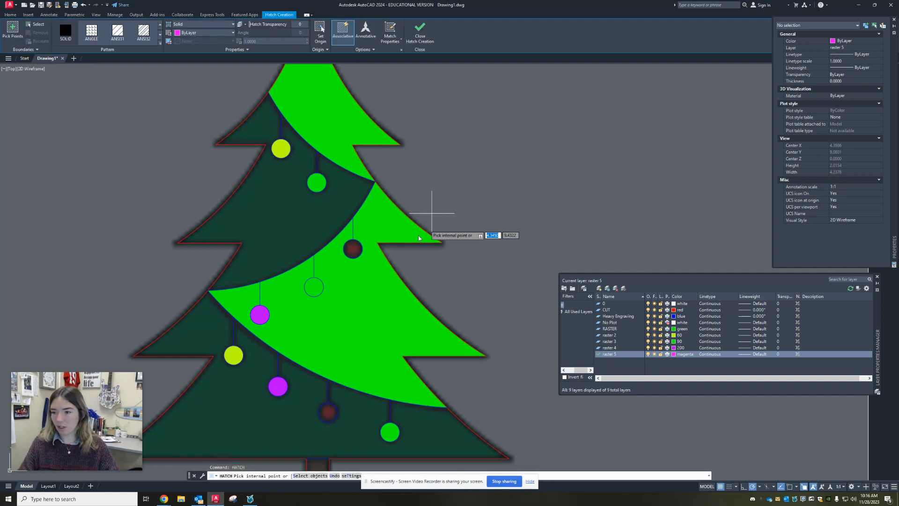
left_click(352, 248)
left_click(328, 411)
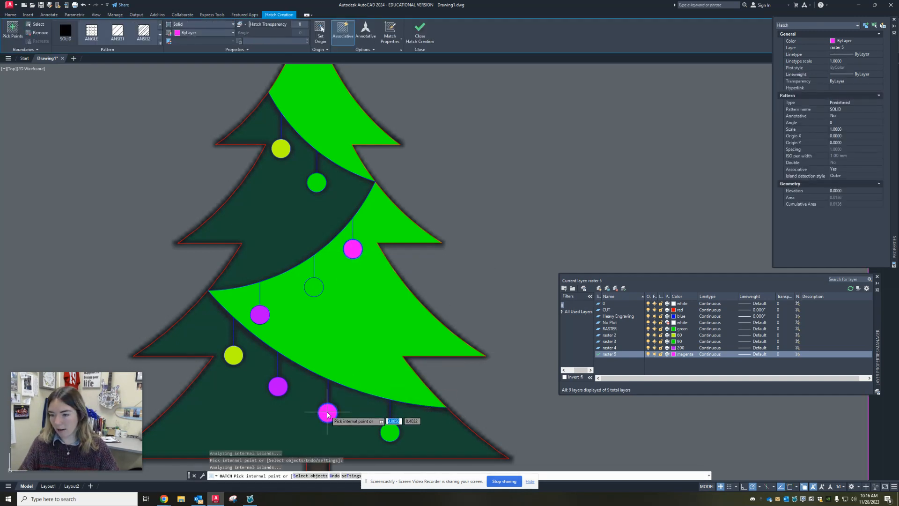
key("Escape")
Step: Examine the hatched tree, the hole near its tip and its placement inside the sheet border
scroll(470, 244, "down", 5)
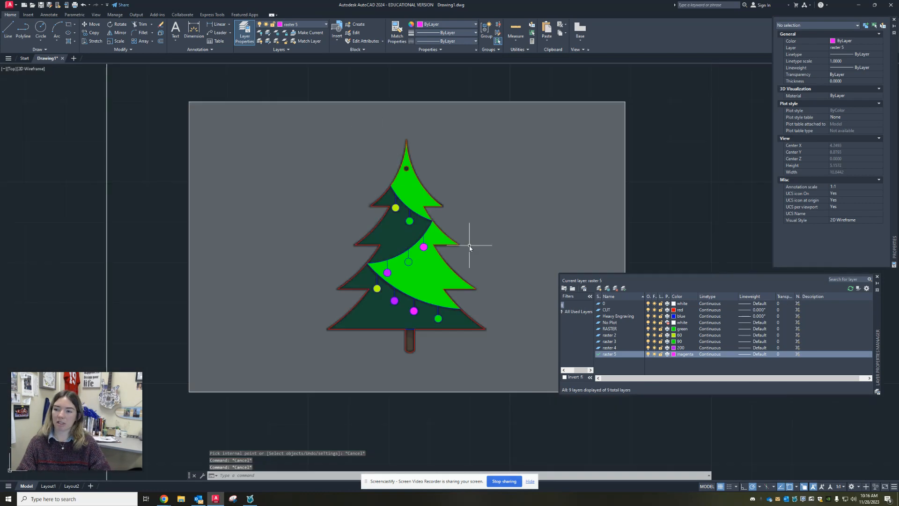
scroll(476, 200, "up", 5)
middle_click_drag(447, 180, 537, 224)
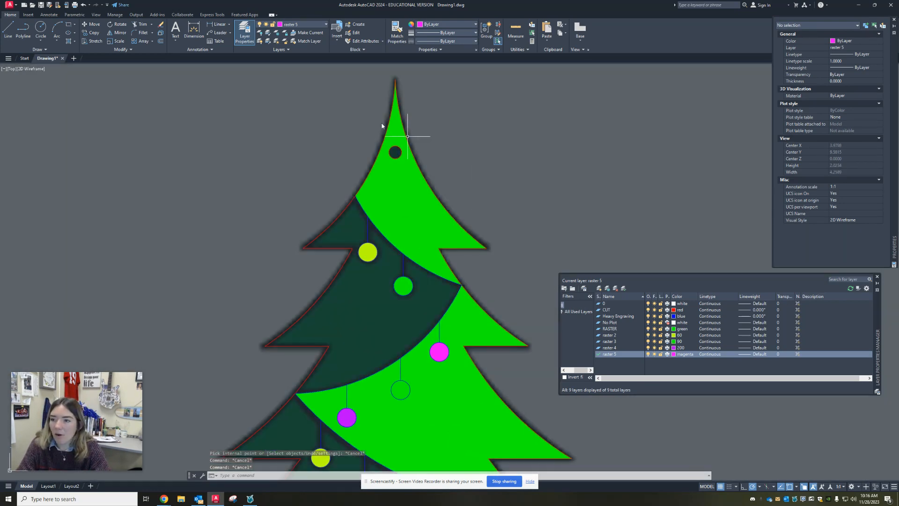
scroll(375, 121, "up", 6)
left_click(470, 242)
left_click(461, 253)
scroll(461, 254, "down", 8)
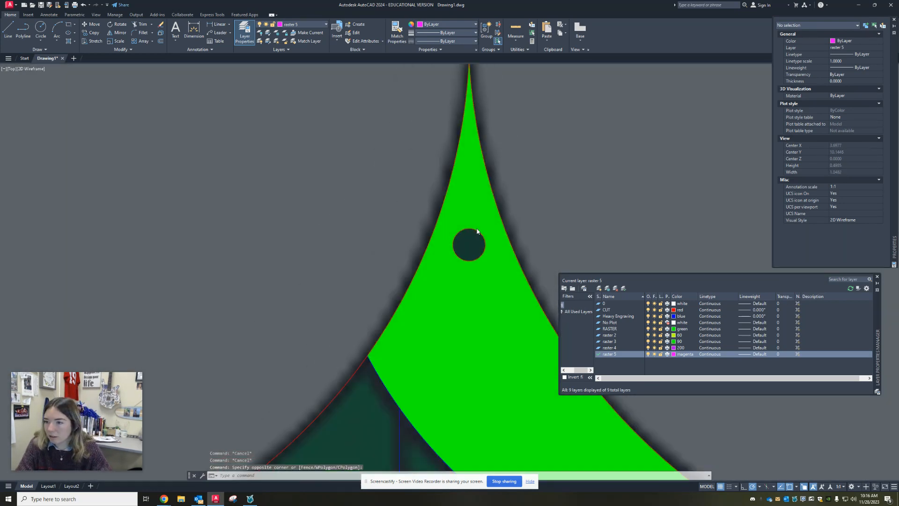
key("Escape")
scroll(433, 113, "down", 5)
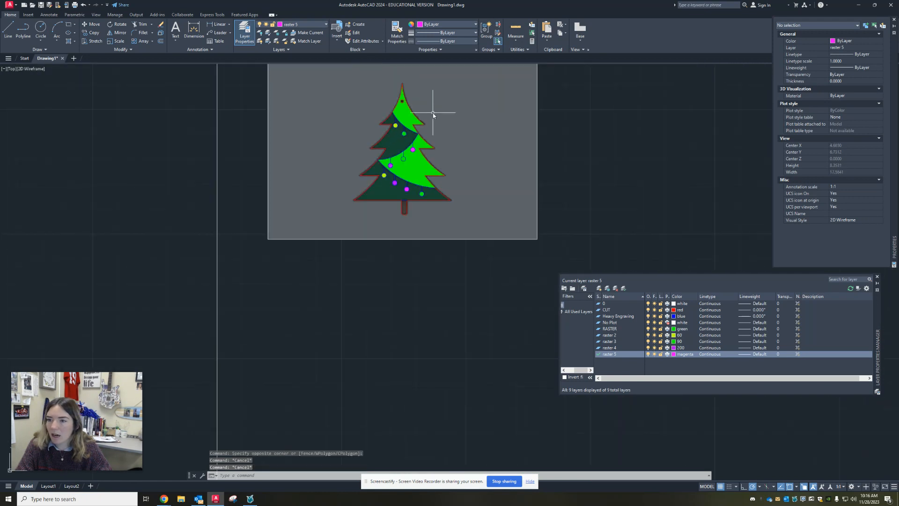
middle_click_drag(432, 100, 384, 209)
scroll(389, 243, "up", 4)
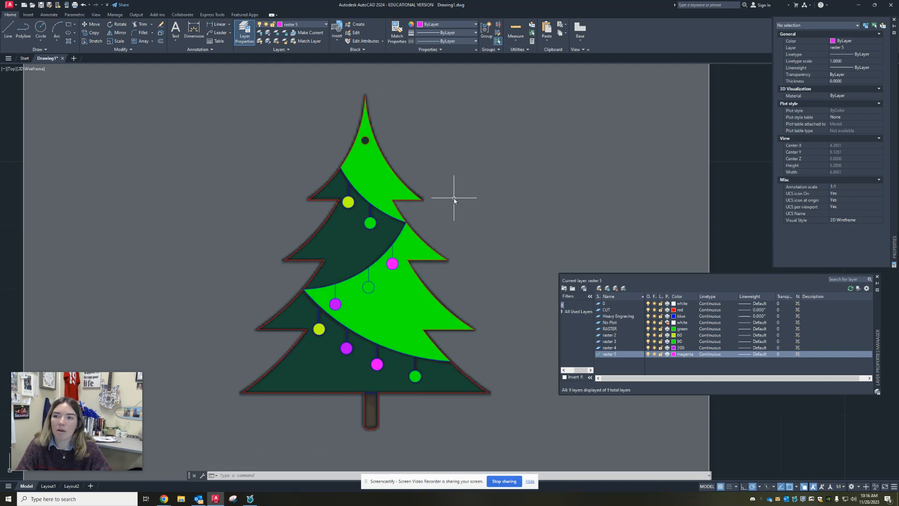
scroll(470, 140, "down", 5)
middle_click_drag(470, 141, 455, 145)
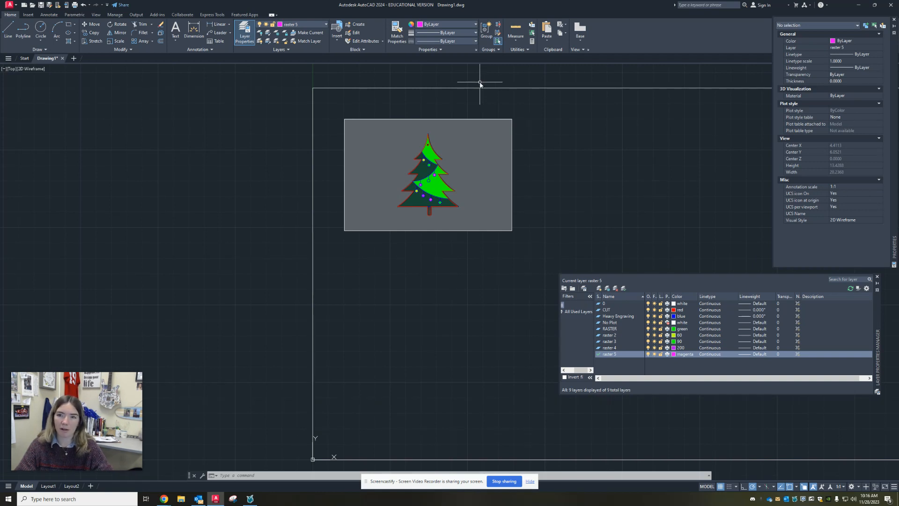
scroll(452, 161, "up", 4)
scroll(519, 184, "down", 6)
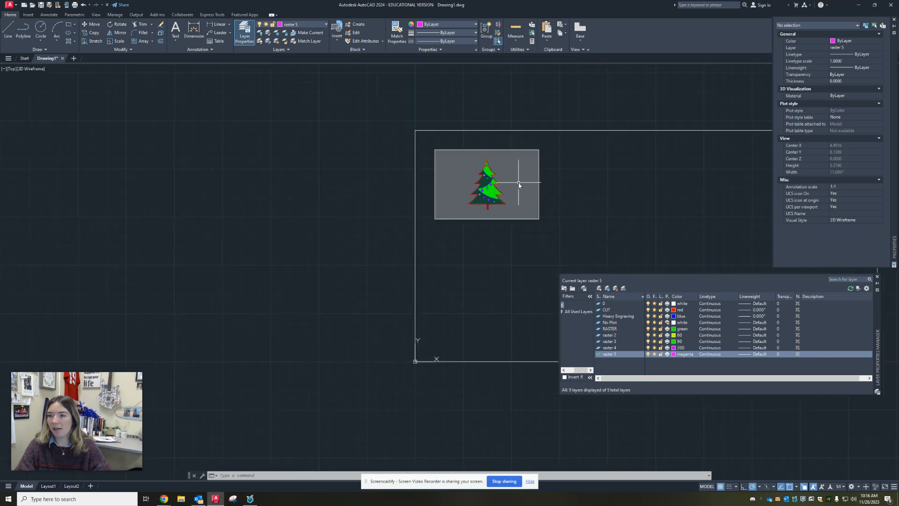
Step: Delete the Christmas tree reference image from behind the traced drawing
middle_click_drag(554, 177, 479, 165)
scroll(454, 134, "up", 4)
key("Escape")
key("Escape")
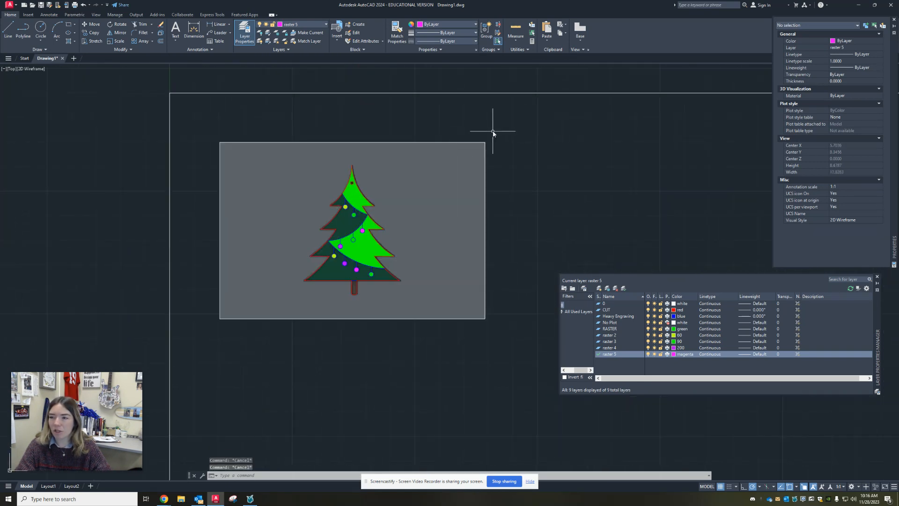
left_click(492, 131)
left_click(477, 164)
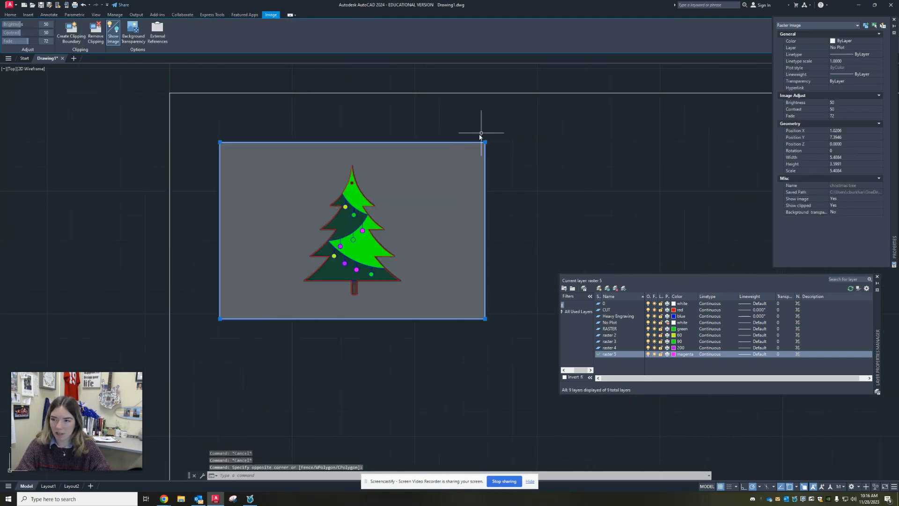
key("Delete")
scroll(370, 214, "up", 4)
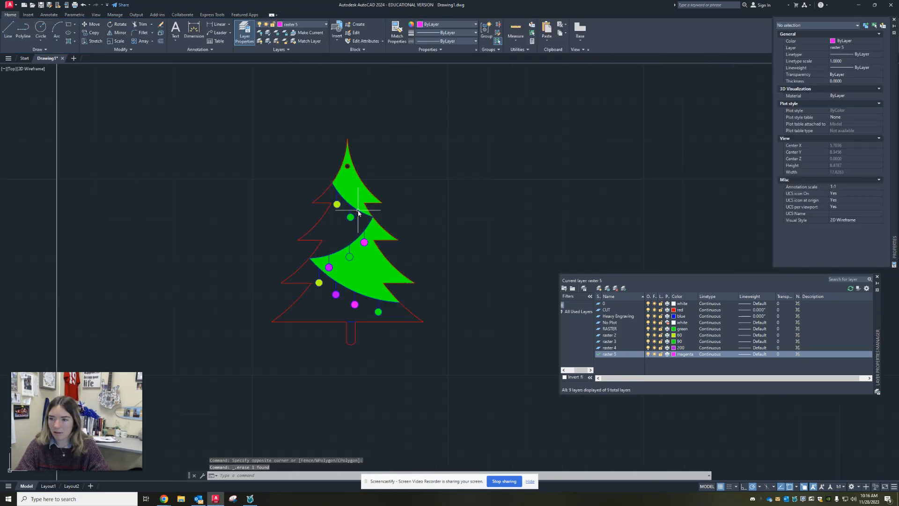
scroll(379, 215, "down", 6)
scroll(370, 196, "up", 6)
scroll(362, 328, "down", 2)
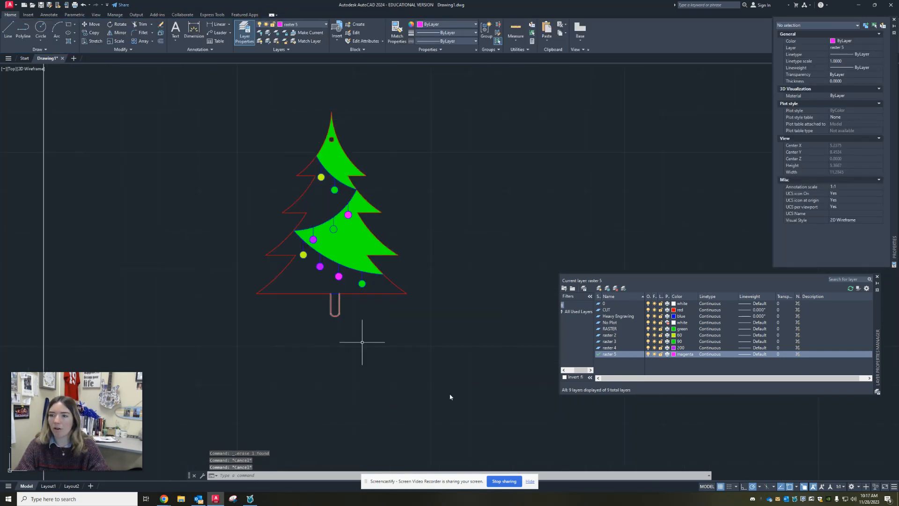
Step: Move the whole Christmas tree with its ornaments closer to the upper-left corner of the sheet border
scroll(354, 305, "down", 6)
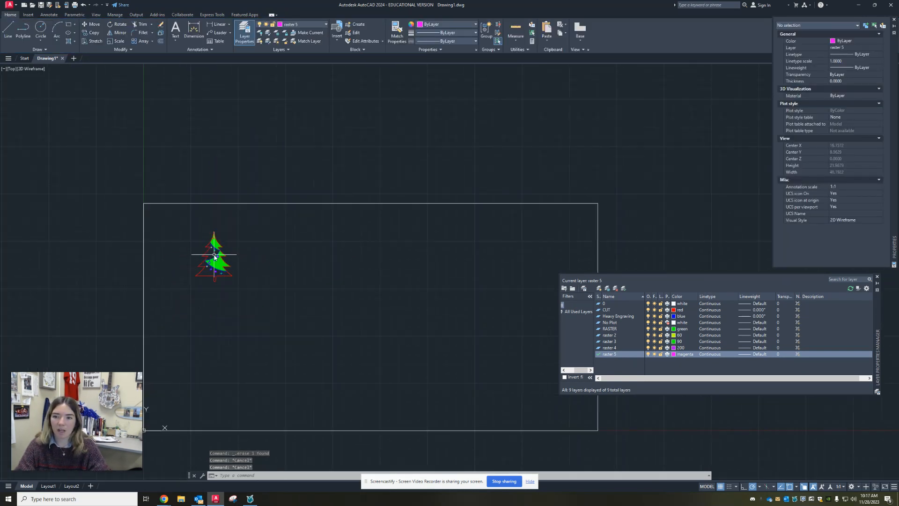
left_click(174, 209)
left_click(284, 281)
scroll(236, 261, "up", 5)
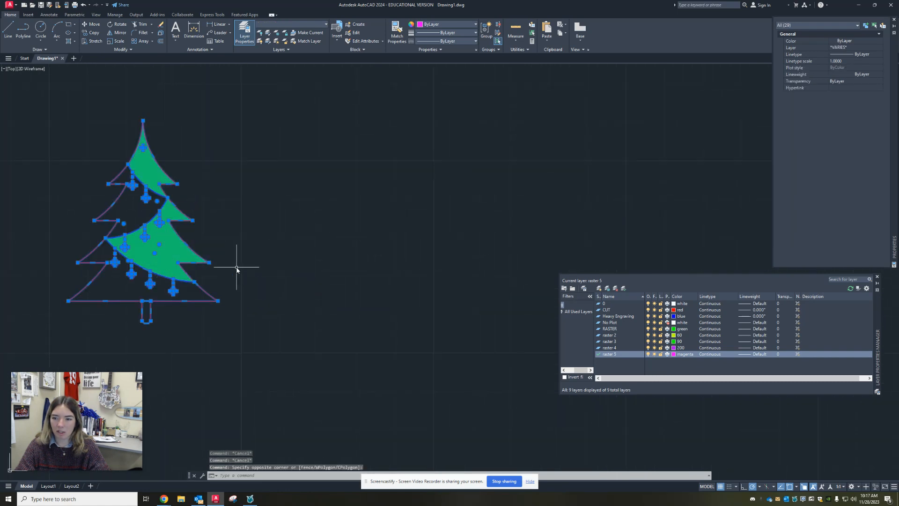
middle_click_drag(191, 233, 387, 226)
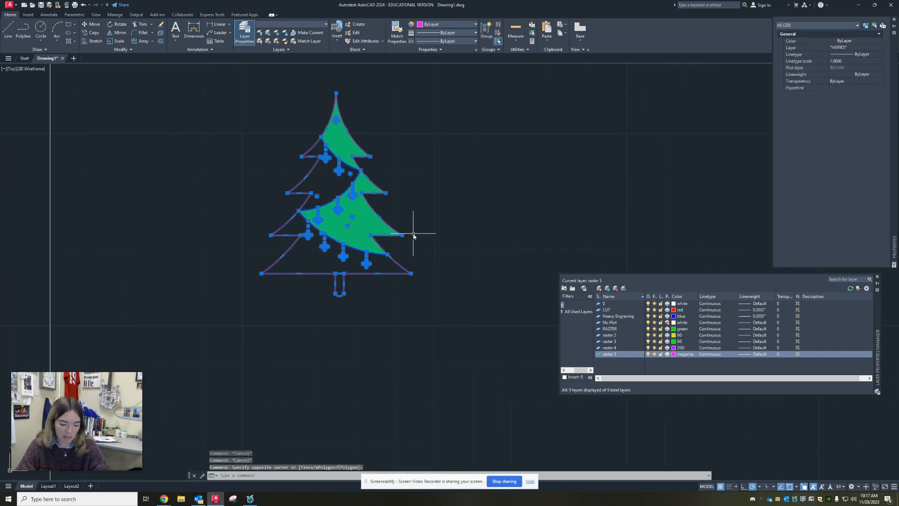
type("m")
key("Return")
left_click(353, 288)
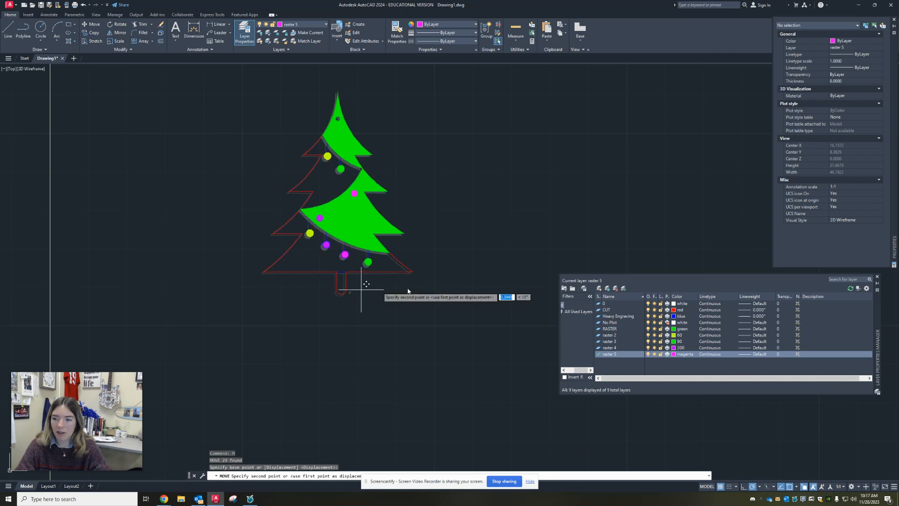
scroll(375, 295, "down", 4)
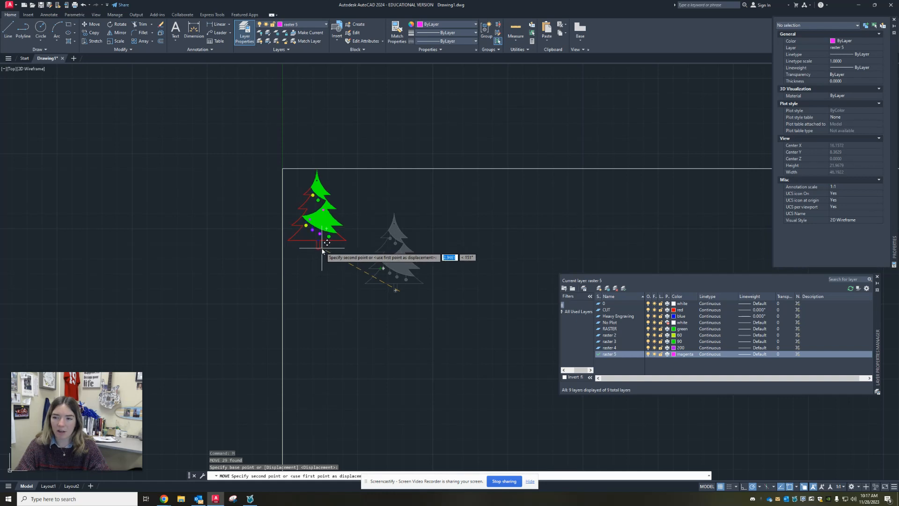
scroll(321, 253, "down", 4)
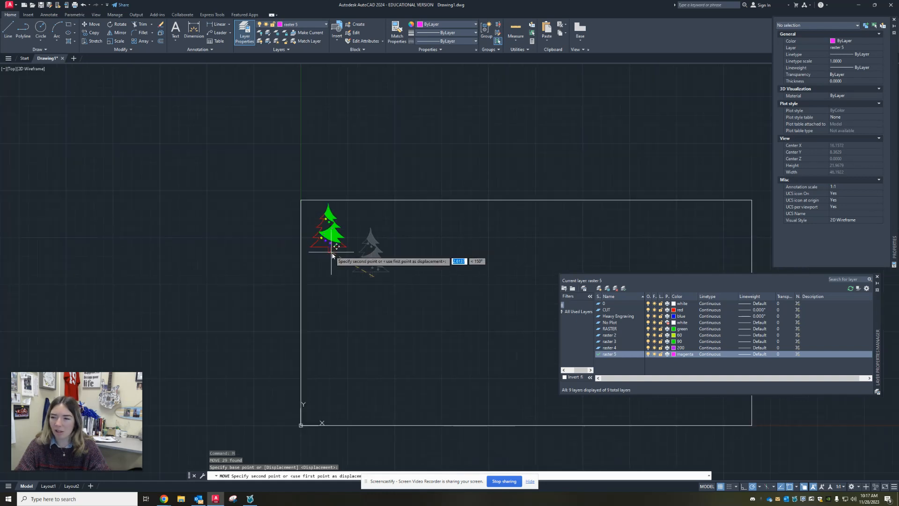
key("Escape")
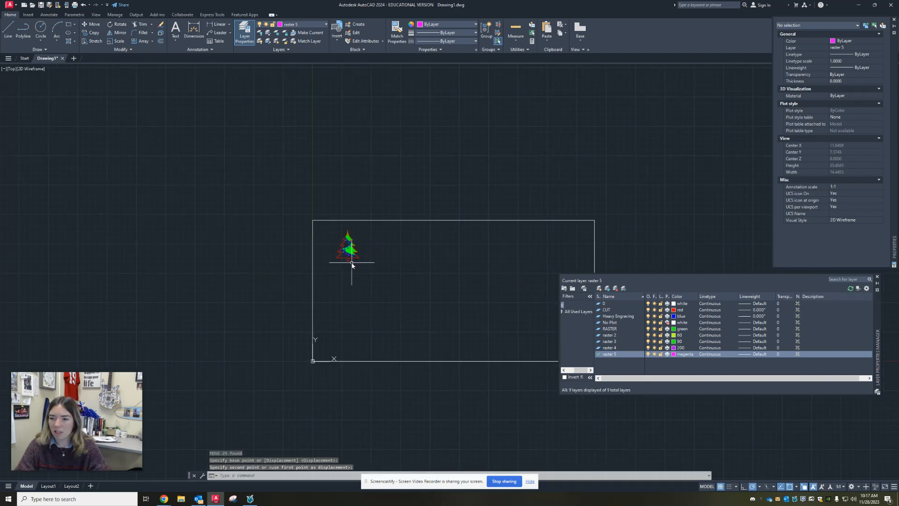
Step: Move the whole tree slightly down, away from the top edge of the sheet border
scroll(336, 243, "up", 3)
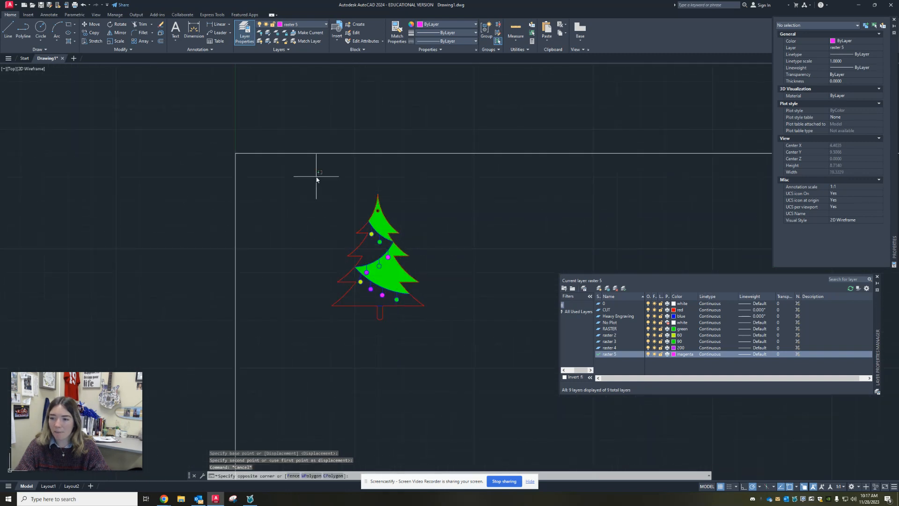
left_click(315, 177)
left_click(528, 365)
type("m")
key("Return")
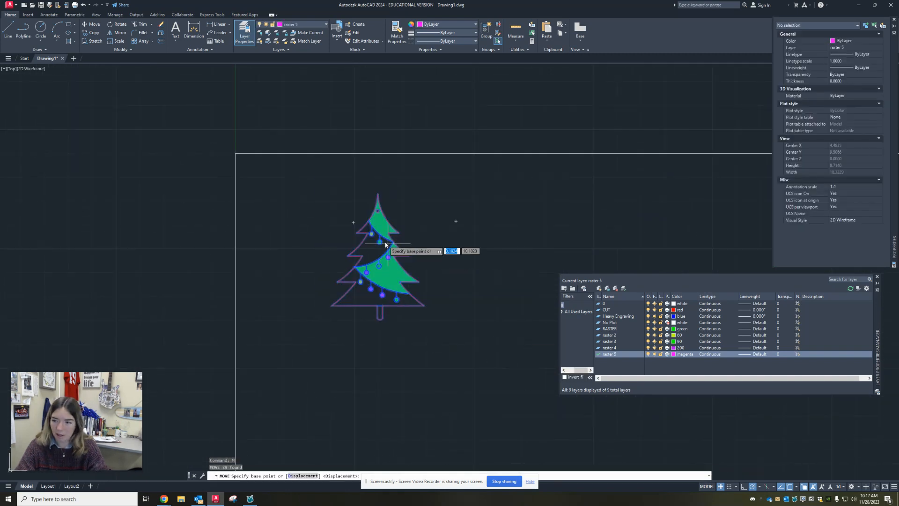
left_click(388, 247)
left_click(392, 279)
key("Escape")
key("Escape")
scroll(408, 272, "down", 8)
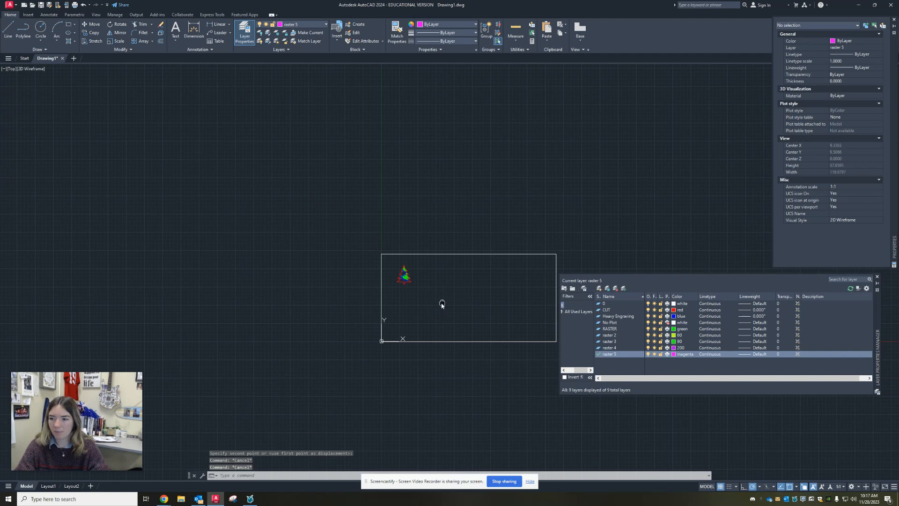
middle_click_drag(439, 303, 396, 283)
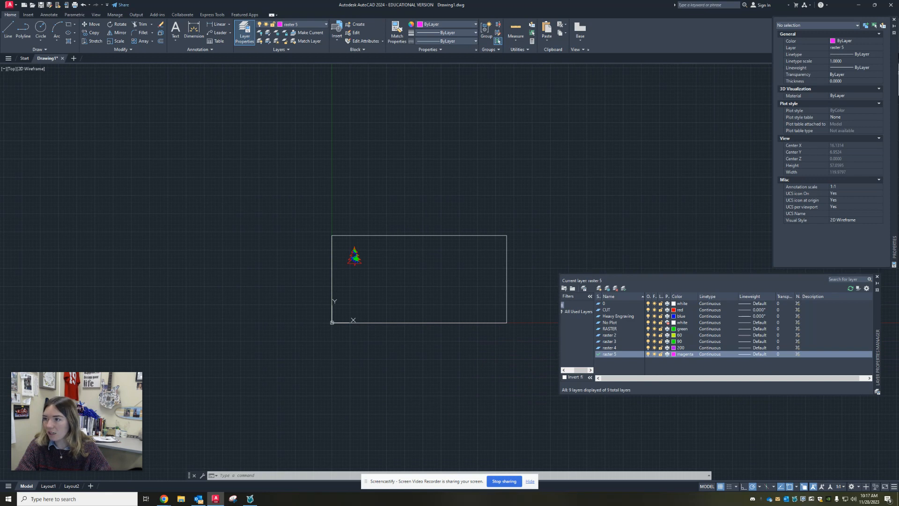
Step: Set the model space limits with the lower left corner at 0,0 and the upper right corner at 24,12
scroll(370, 252, "up", 5)
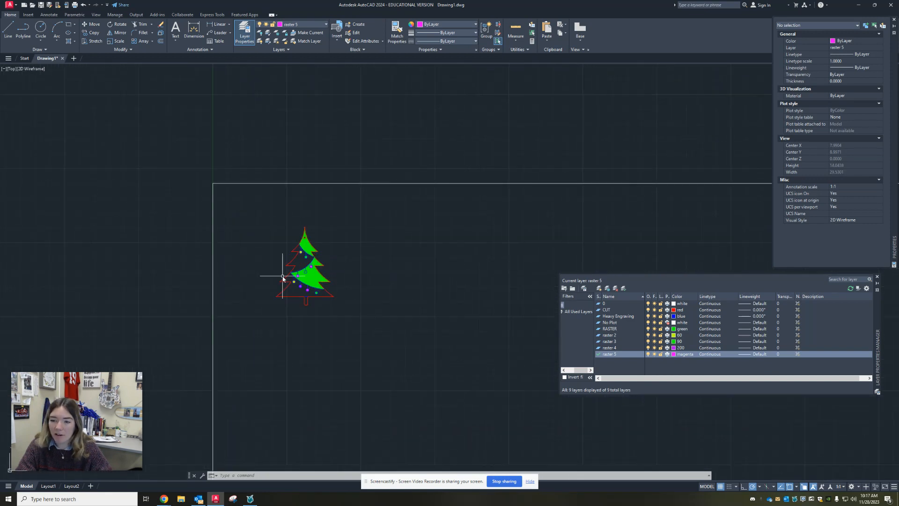
scroll(421, 281, "down", 3)
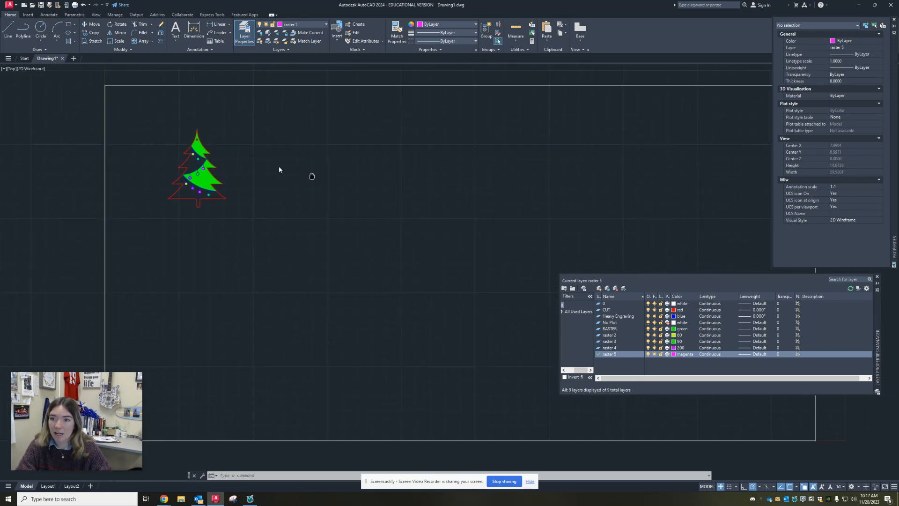
middle_click_drag(226, 160, 273, 215)
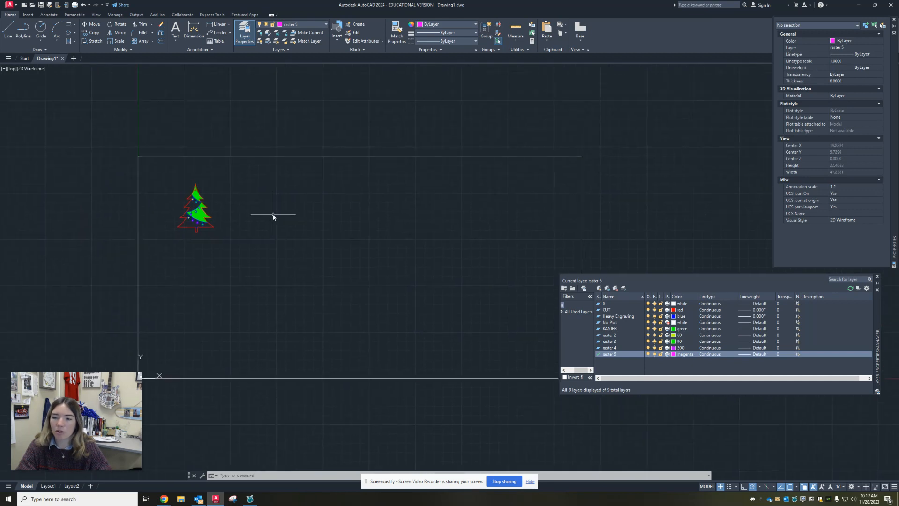
key("Escape")
key("Escape")
key("Escape")
type("lim")
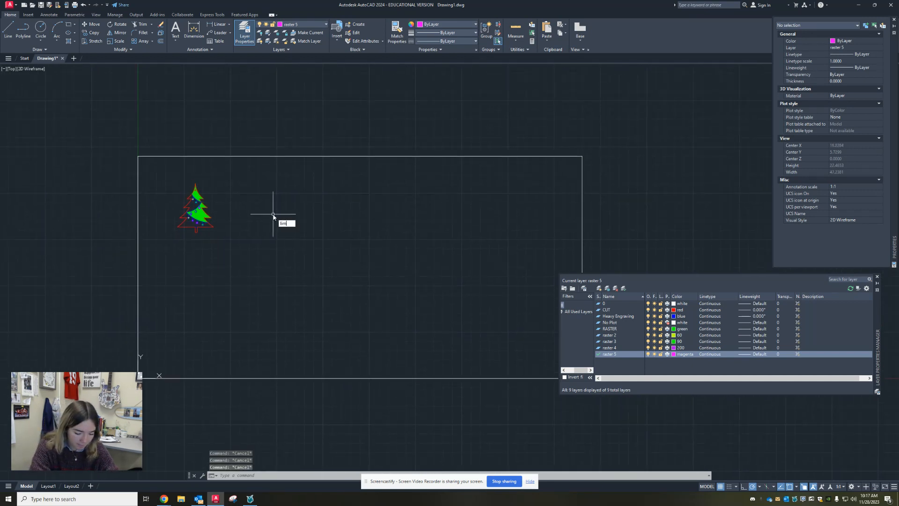
type("its")
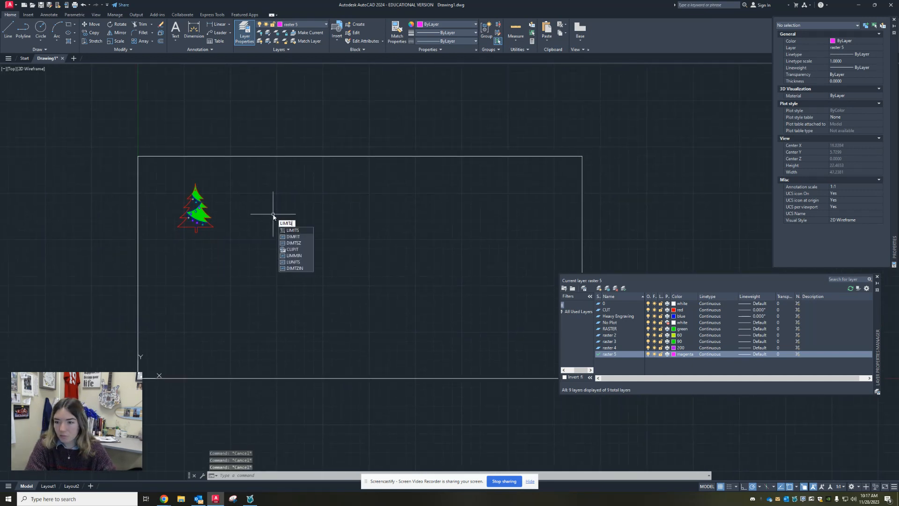
key("Return")
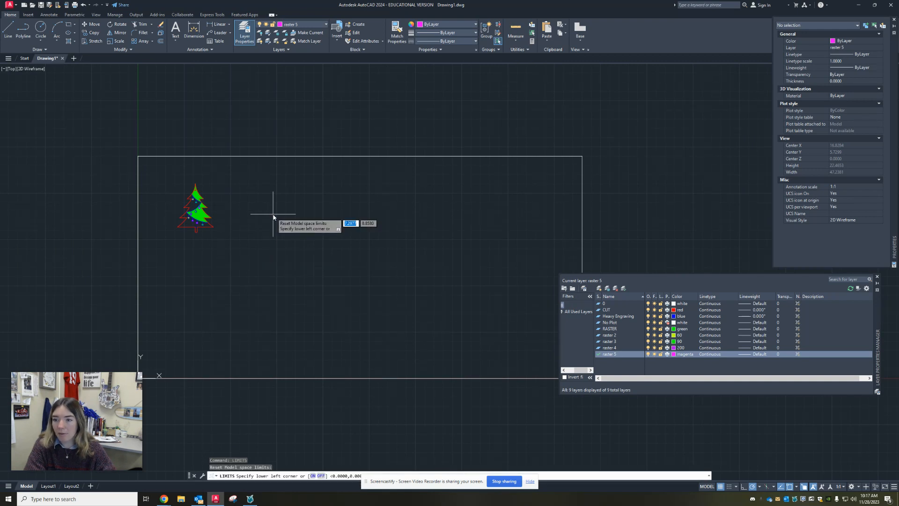
type("0,0")
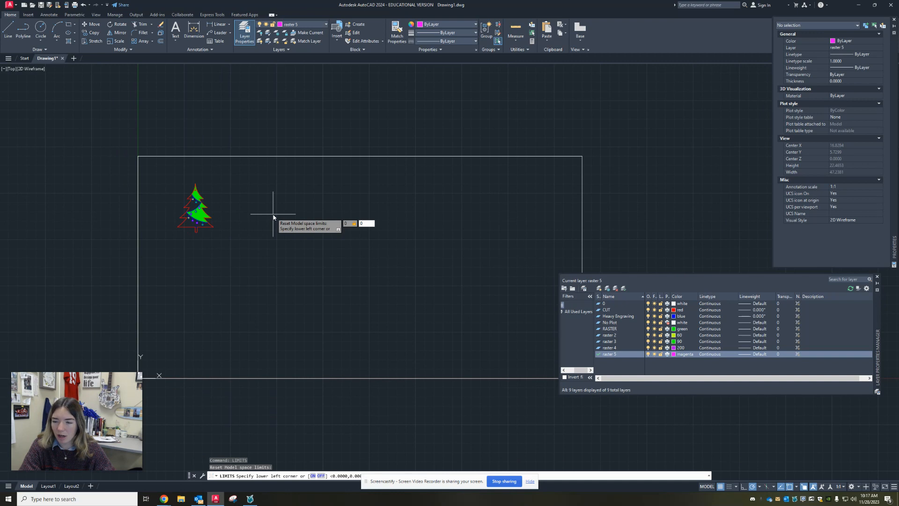
key("Return")
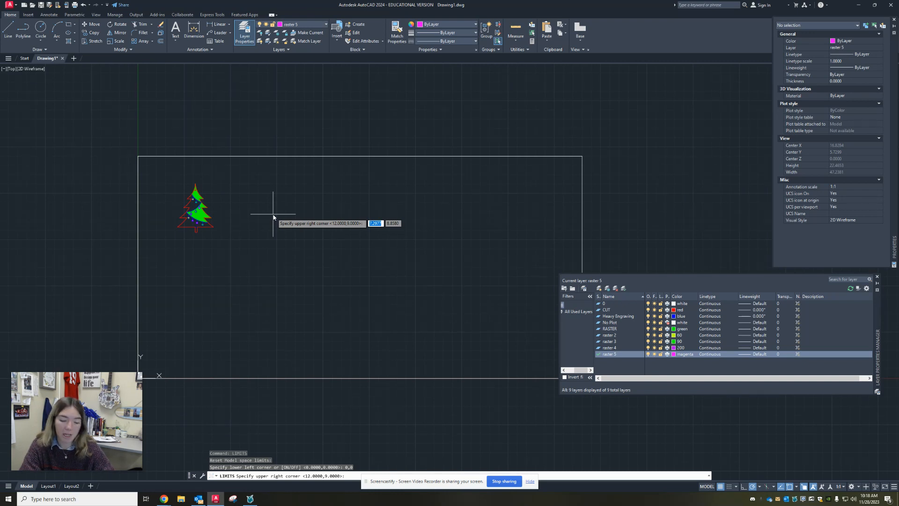
type("24")
key("Tab")
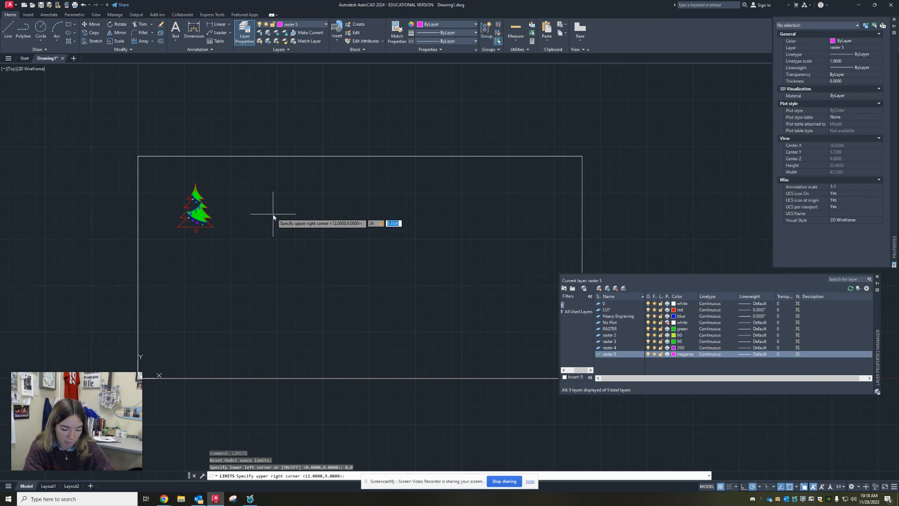
type("12")
key("Return")
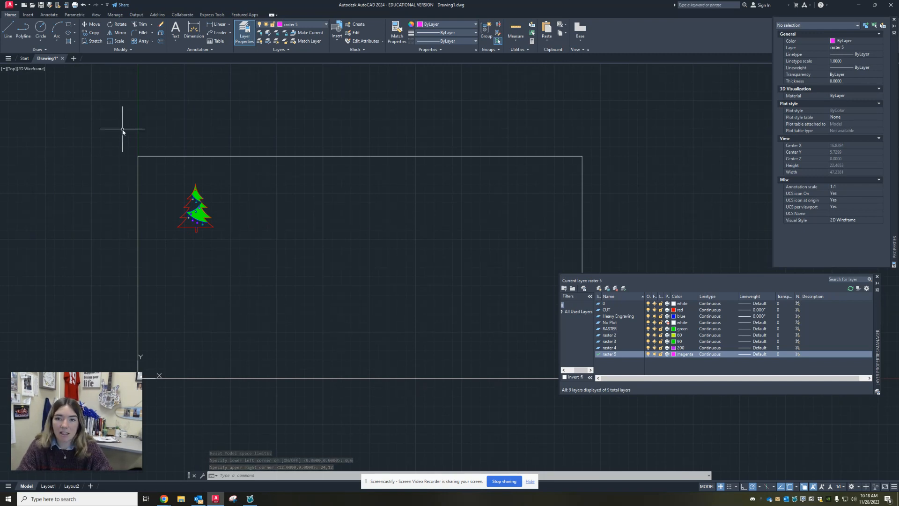
Step: Save the drawing in the CADD christmas folder under a file name made of 23-11-28, the author's name and Christmas
left_click(8, 6)
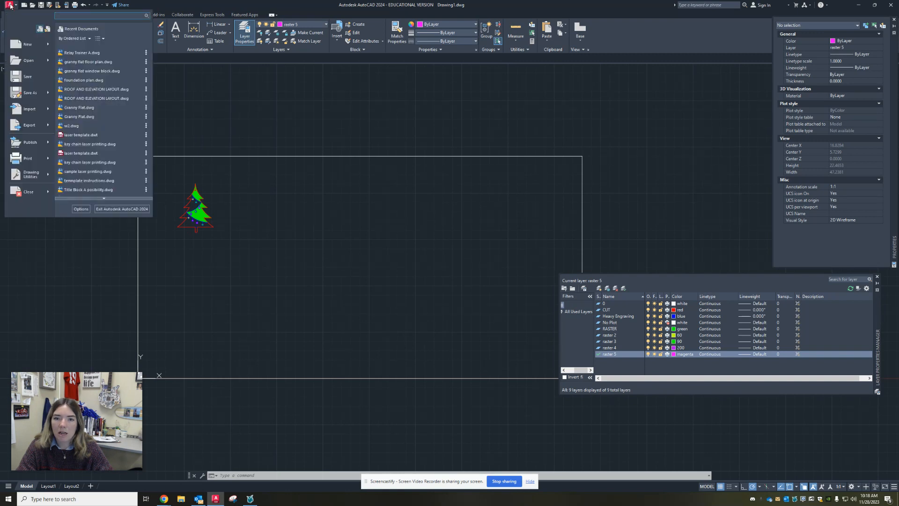
left_click(26, 94)
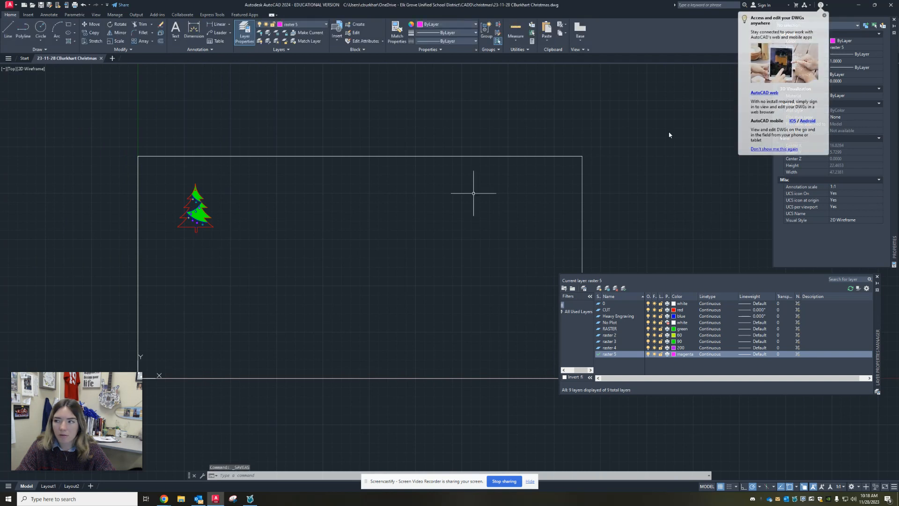
left_click(825, 16)
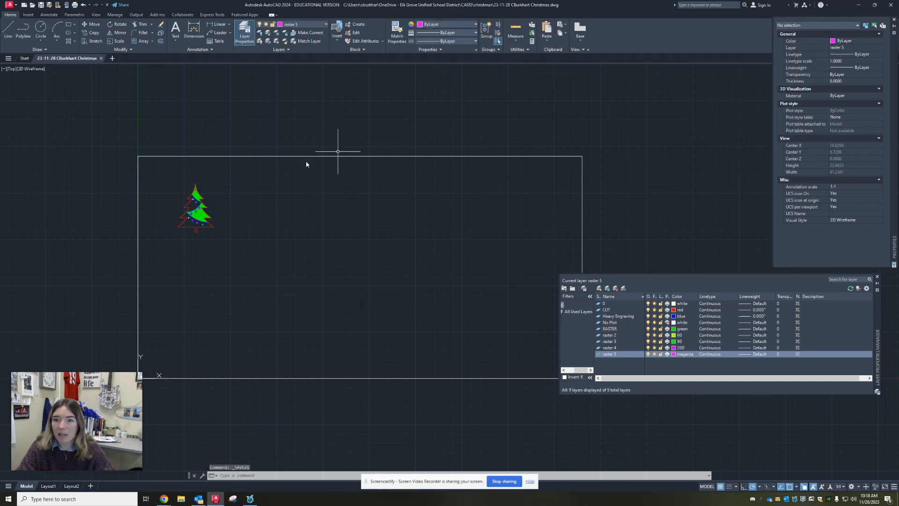